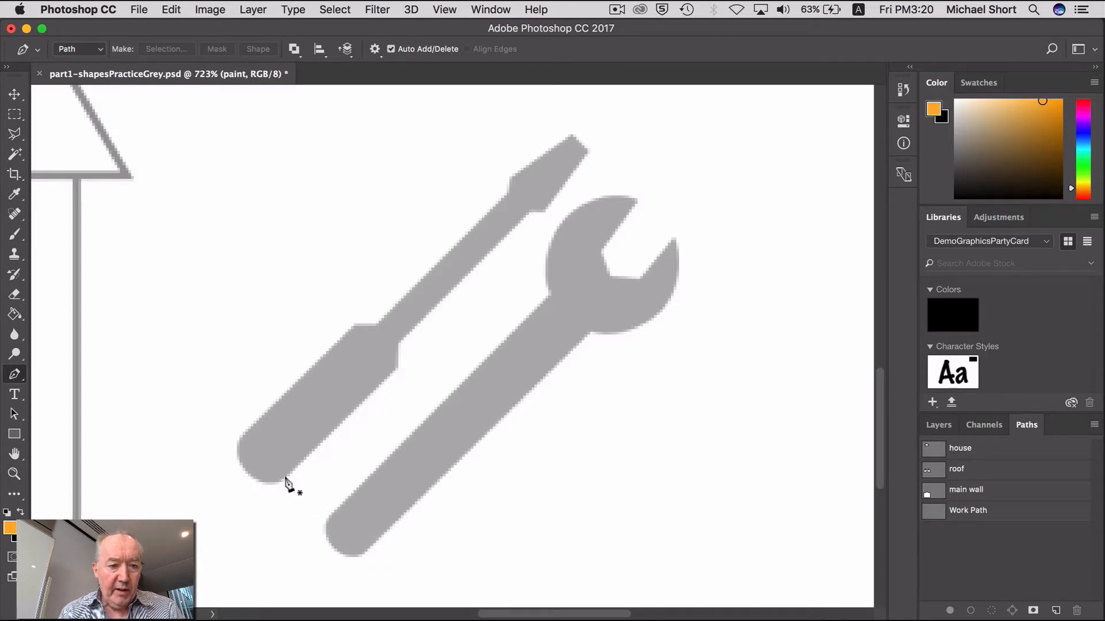
# Trace the rounded end of the screwdriver handle with a curved Pen segment, removing the outgoing direction handle at its second anchor
pyautogui.moveTo(284, 479); pyautogui.dragTo(264, 496)
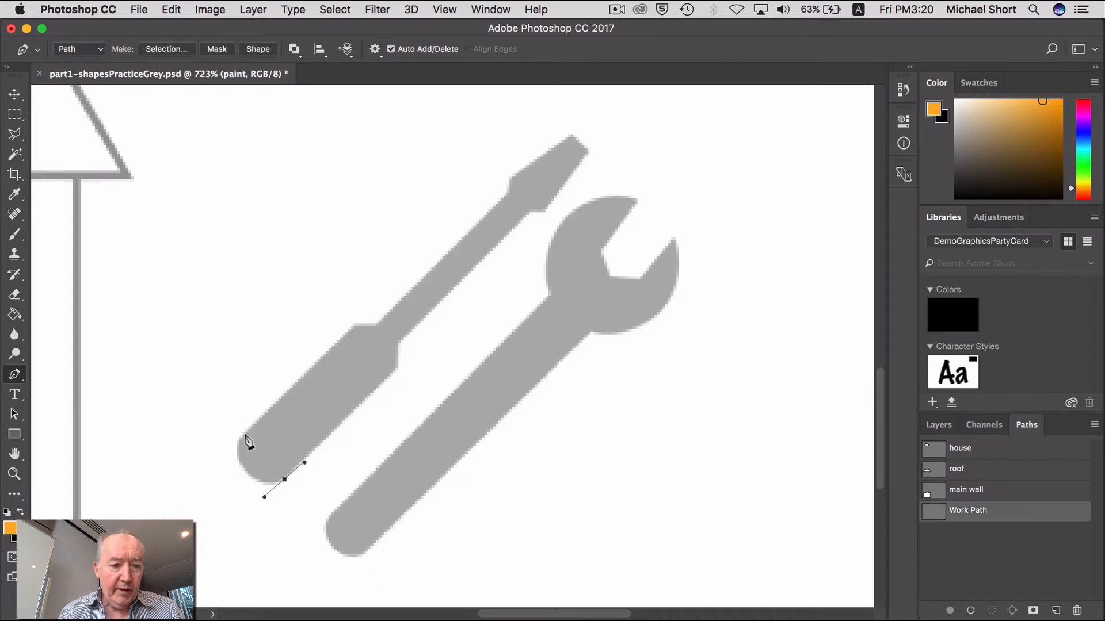
pyautogui.moveTo(262, 413); pyautogui.dragTo(255, 408)
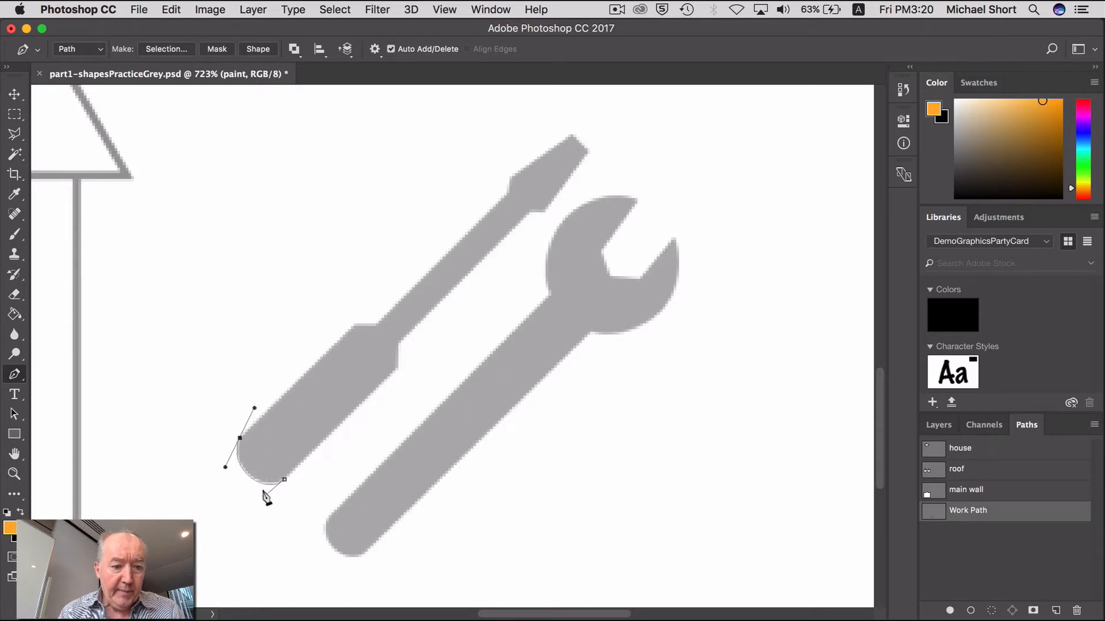
pyautogui.press('super')
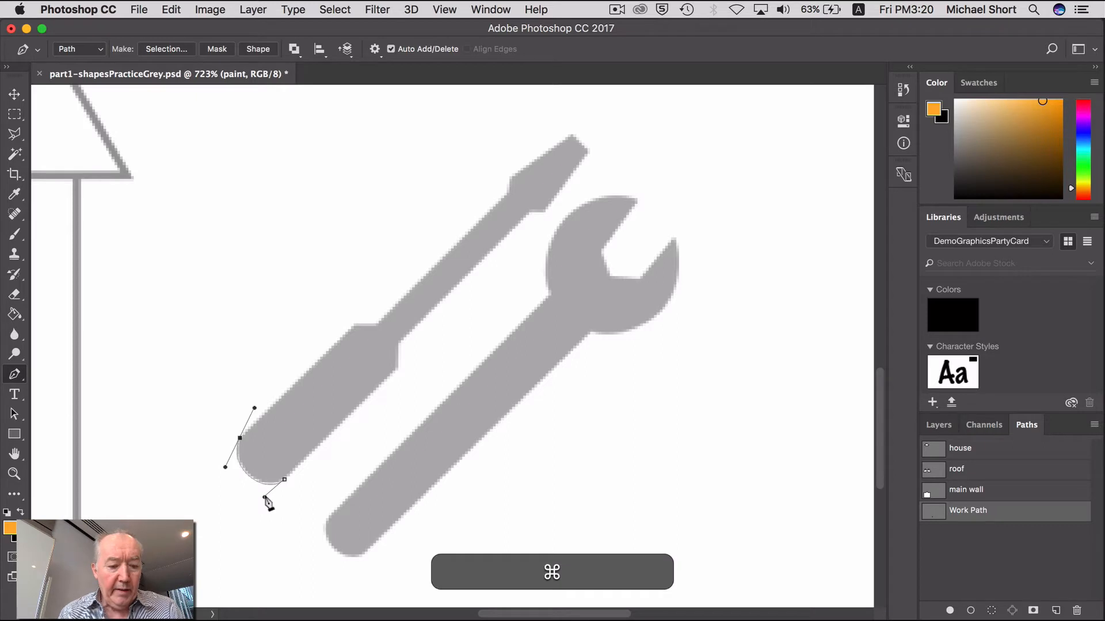
pyautogui.keyDown('super'); pyautogui.click(264, 497); pyautogui.keyUp('super')
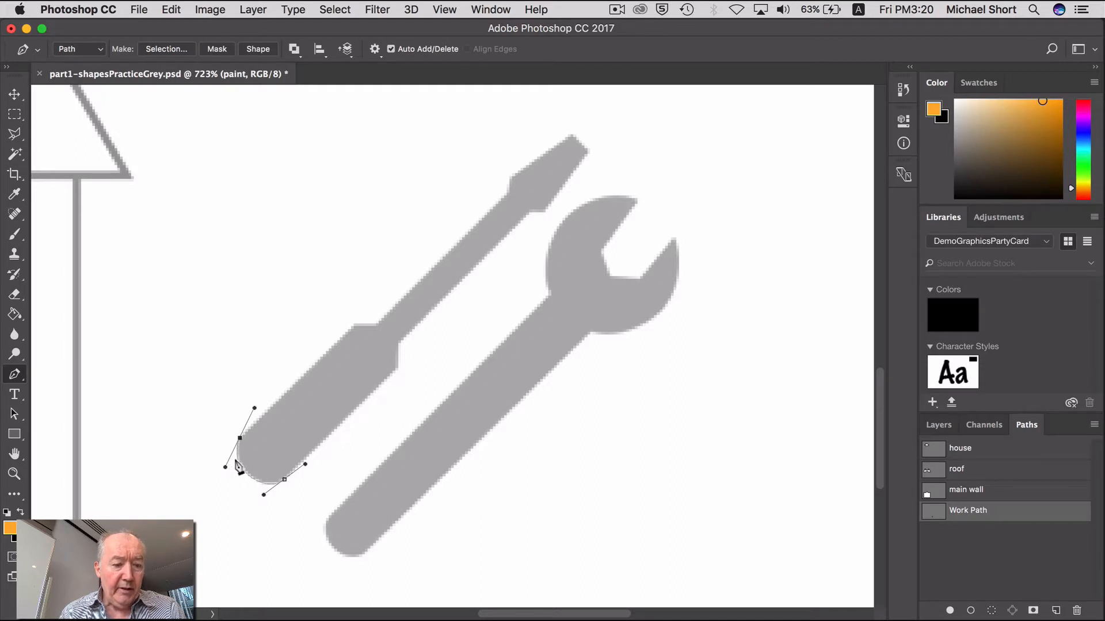
pyautogui.press('alt')
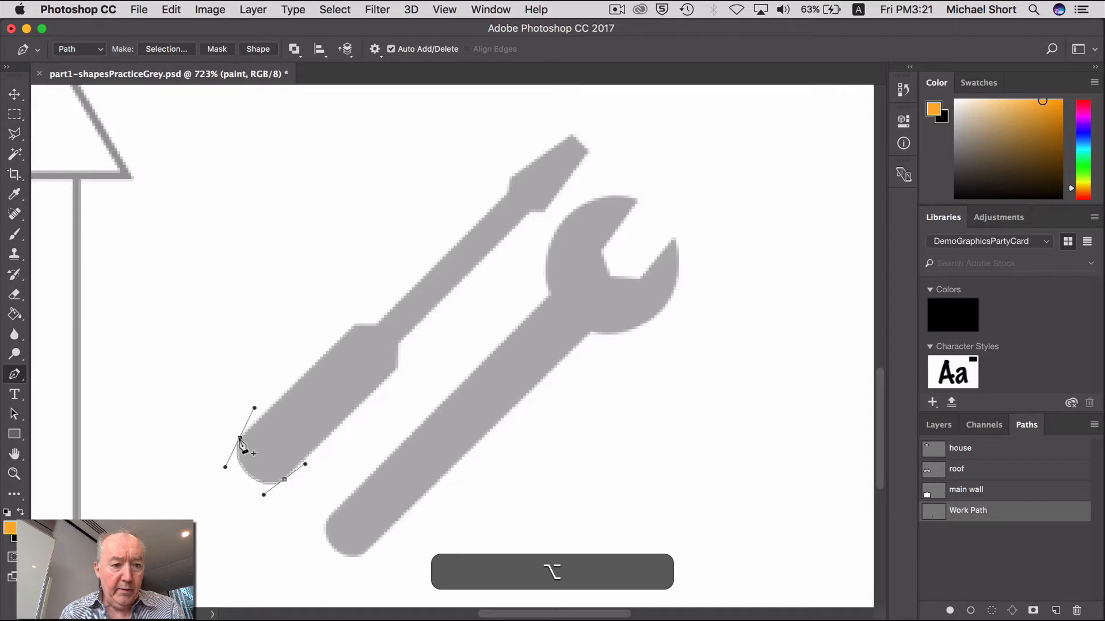
pyautogui.keyDown('alt'); pyautogui.click(240, 438); pyautogui.keyUp('alt')
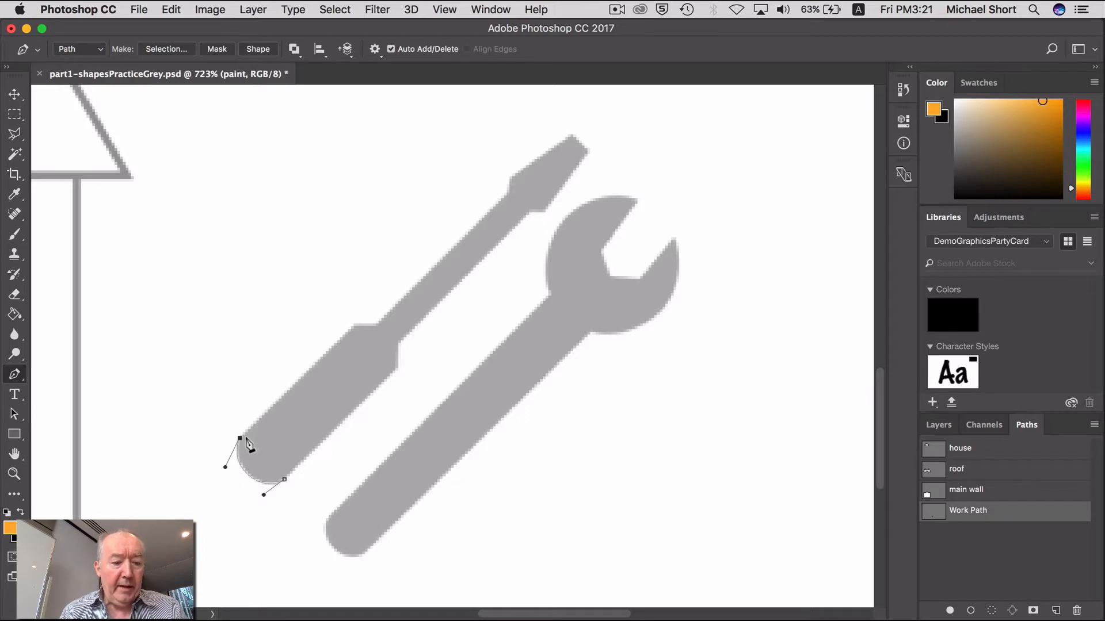
# Continue the path with straight segments along the screwdriver's upper edge and across the flat end of its tip
pyautogui.click(353, 325)
pyautogui.click(376, 324)
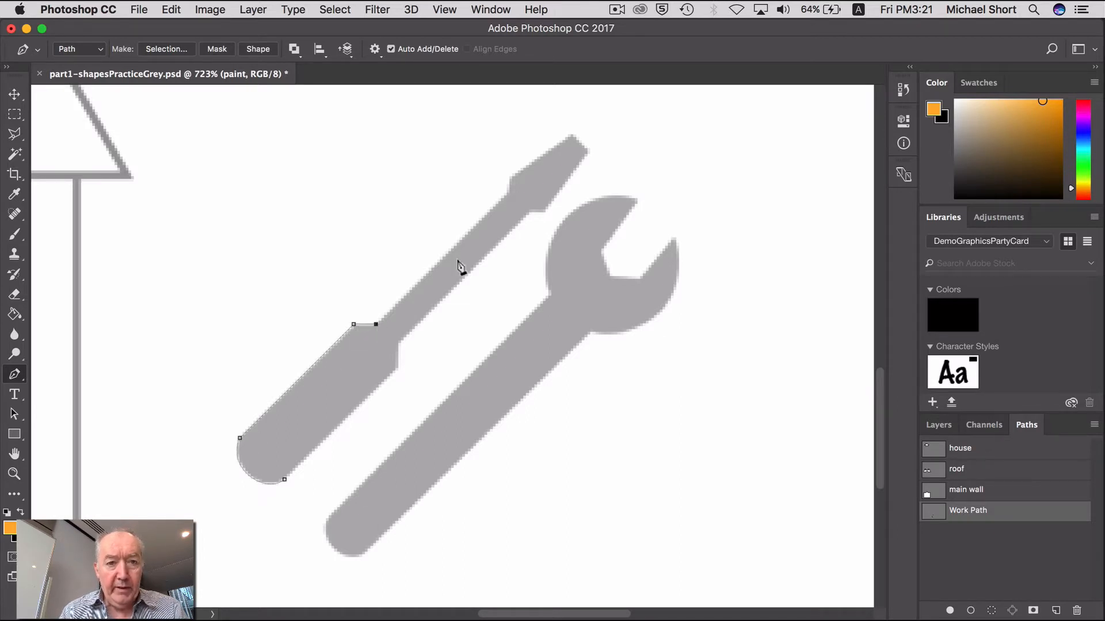
pyautogui.click(509, 194)
pyautogui.click(509, 177)
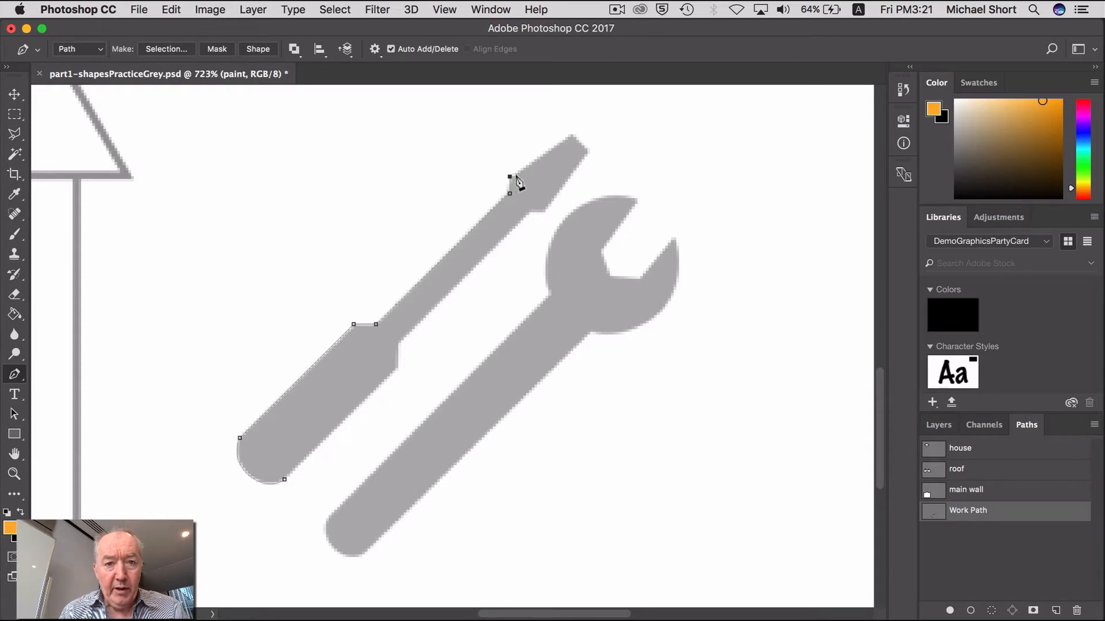
pyautogui.click(573, 135)
pyautogui.click(590, 152)
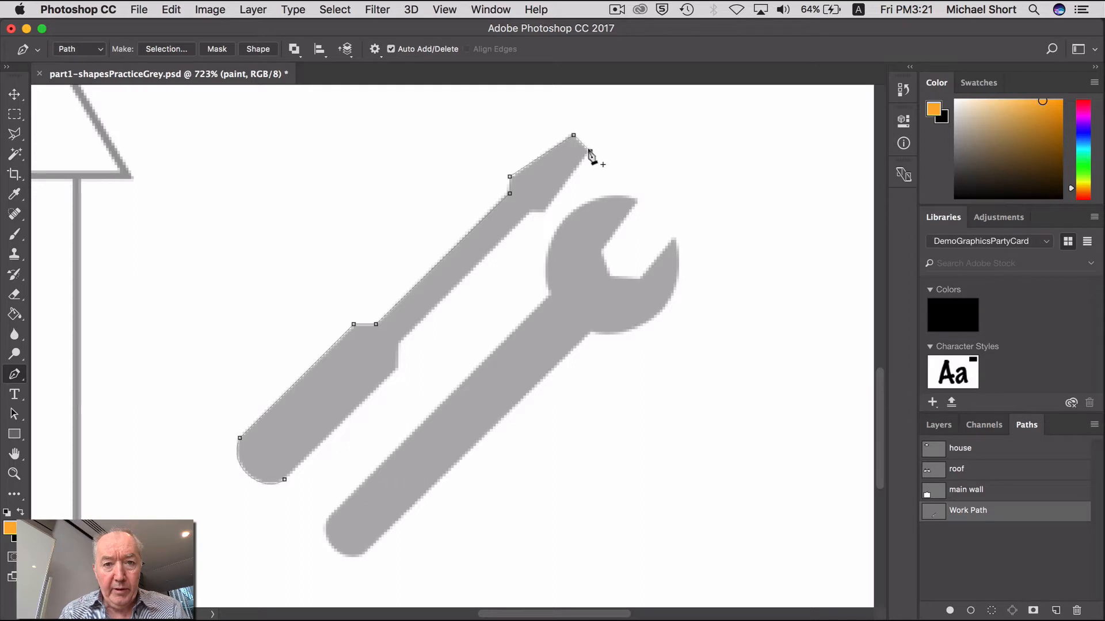
# Trace the screwdriver's lower edge with straight segments back to the starting anchor and close the path
pyautogui.click(542, 213)
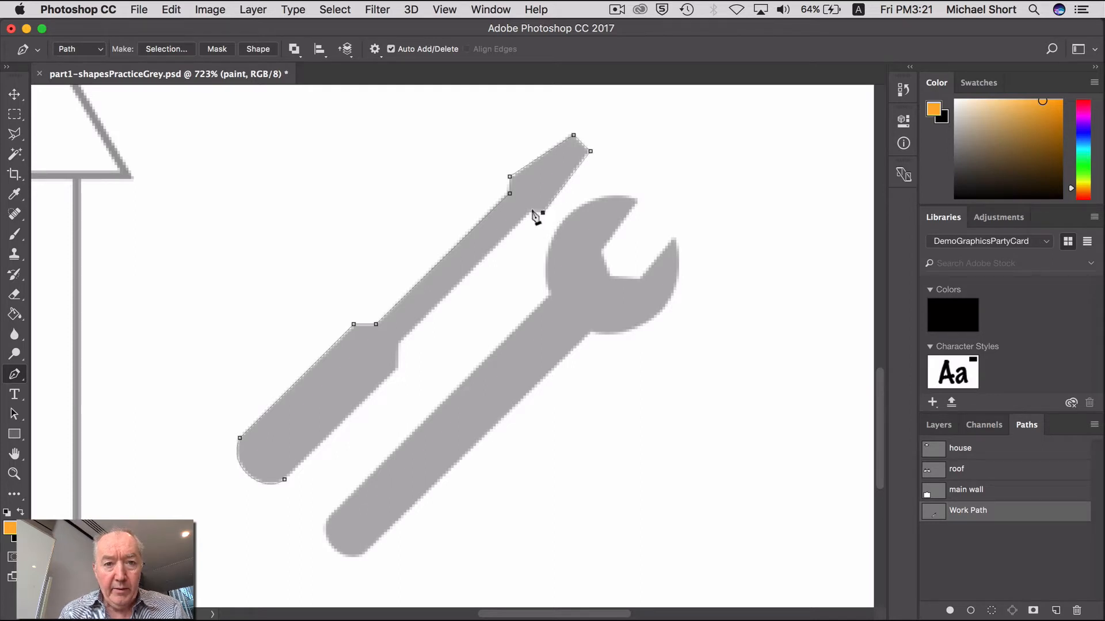
pyautogui.click(529, 213)
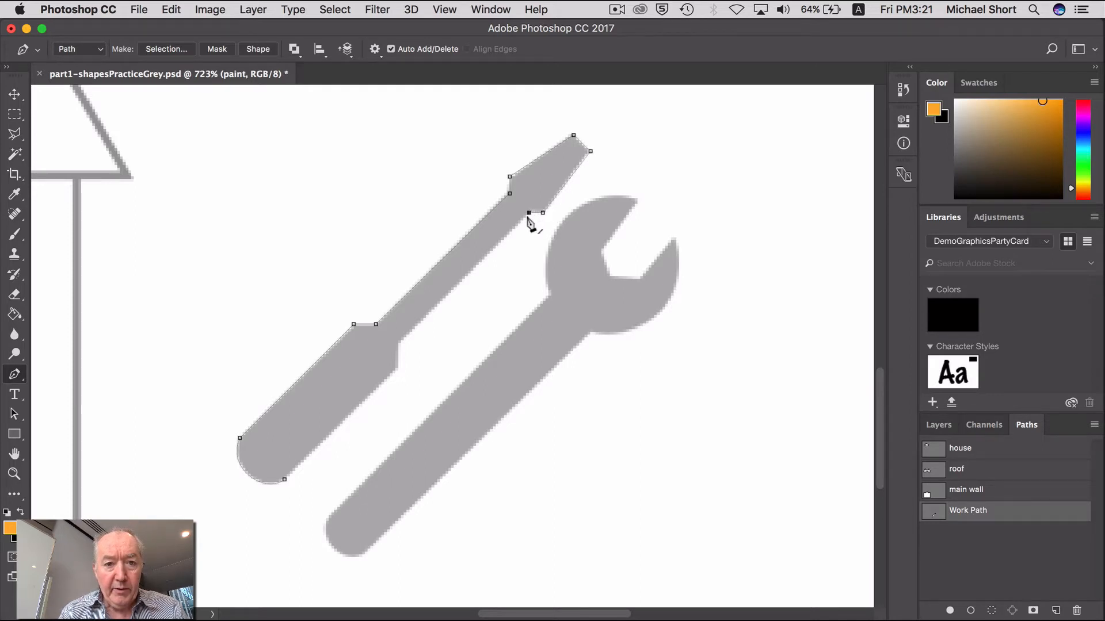
pyautogui.click(398, 344)
pyautogui.click(398, 371)
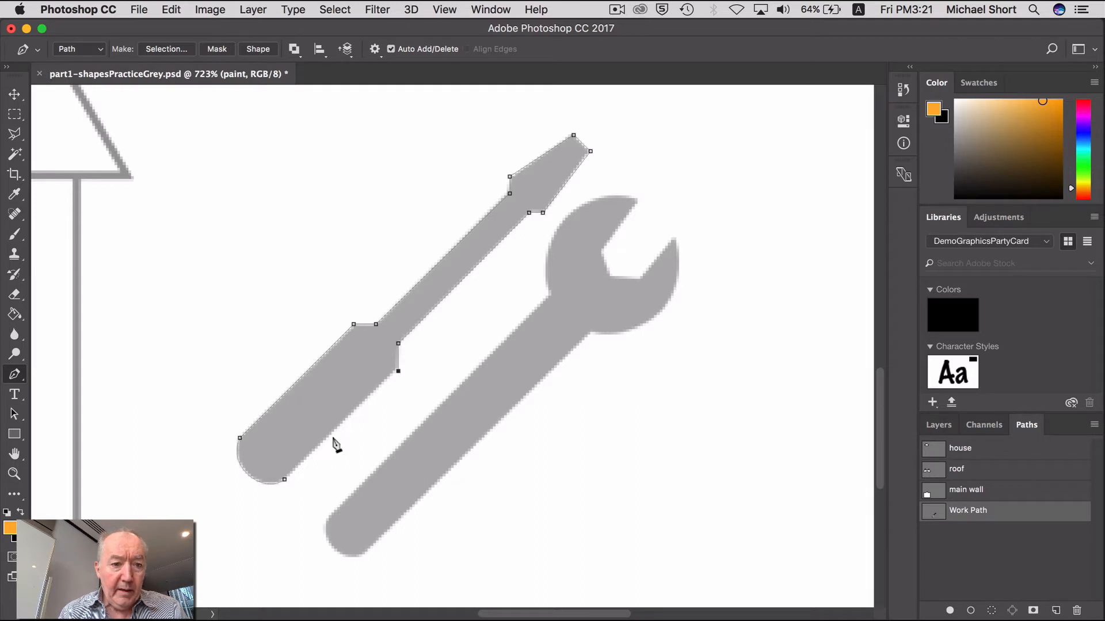
pyautogui.click(284, 479)
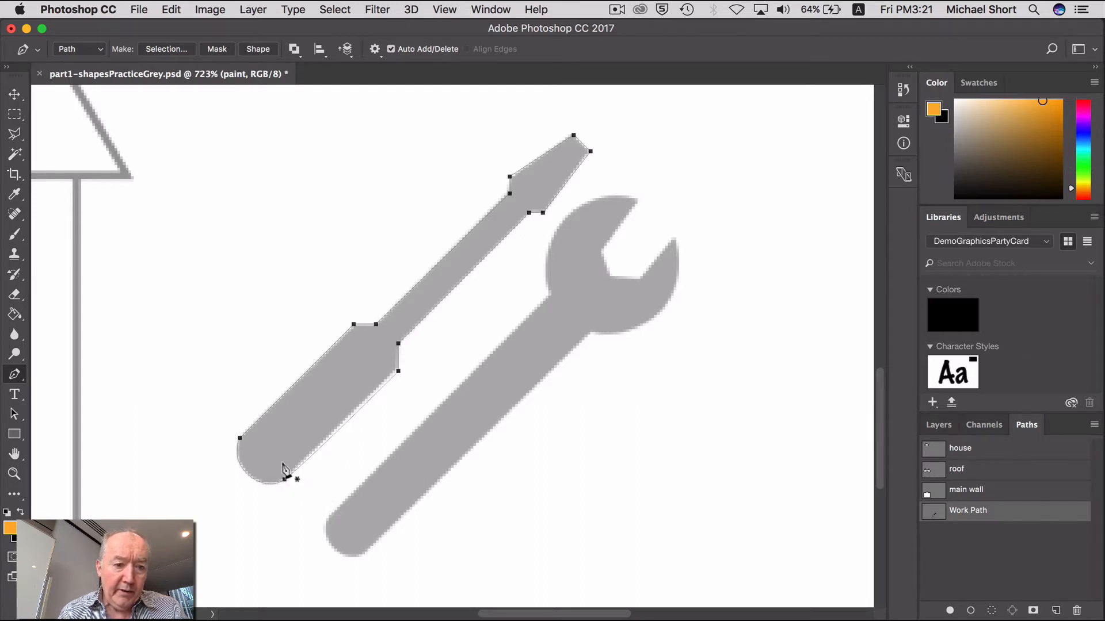
# Adjust the starting anchor's direction handles and the handle's lower corner anchor so the closing segment follows the screwdriver's edge
pyautogui.press('alt')
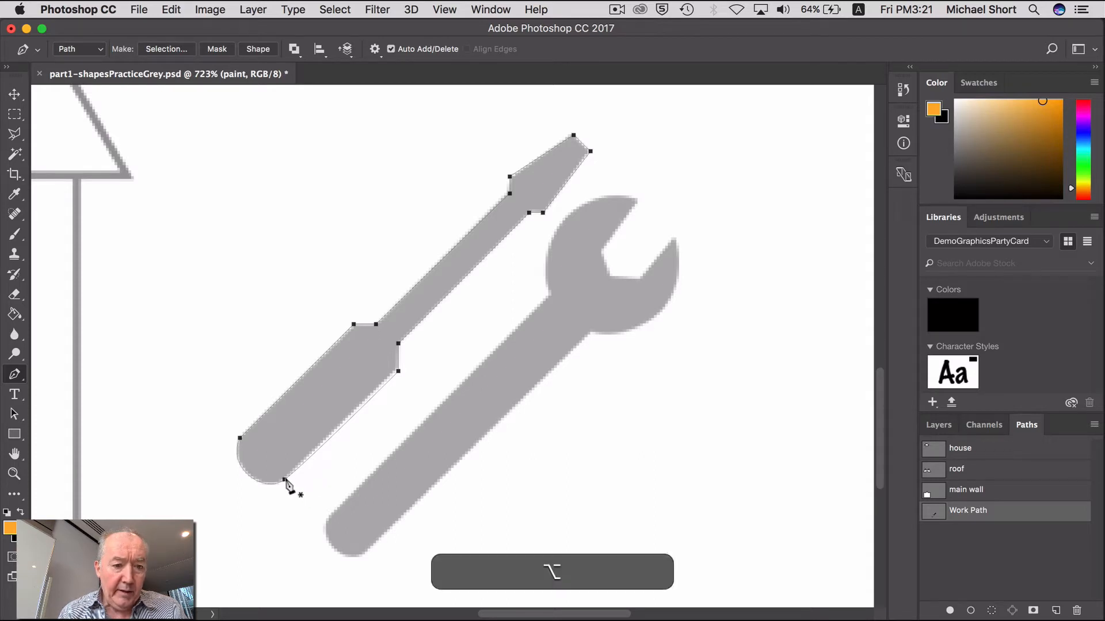
pyautogui.press('super')
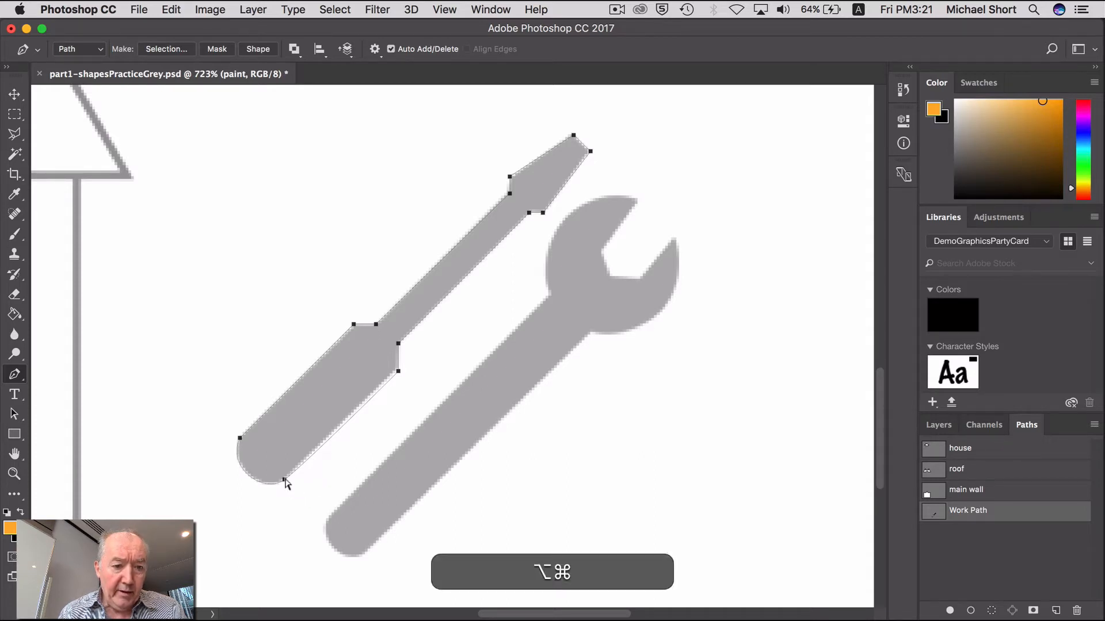
pyautogui.moveTo(284, 479); pyautogui.dragTo(309, 466)
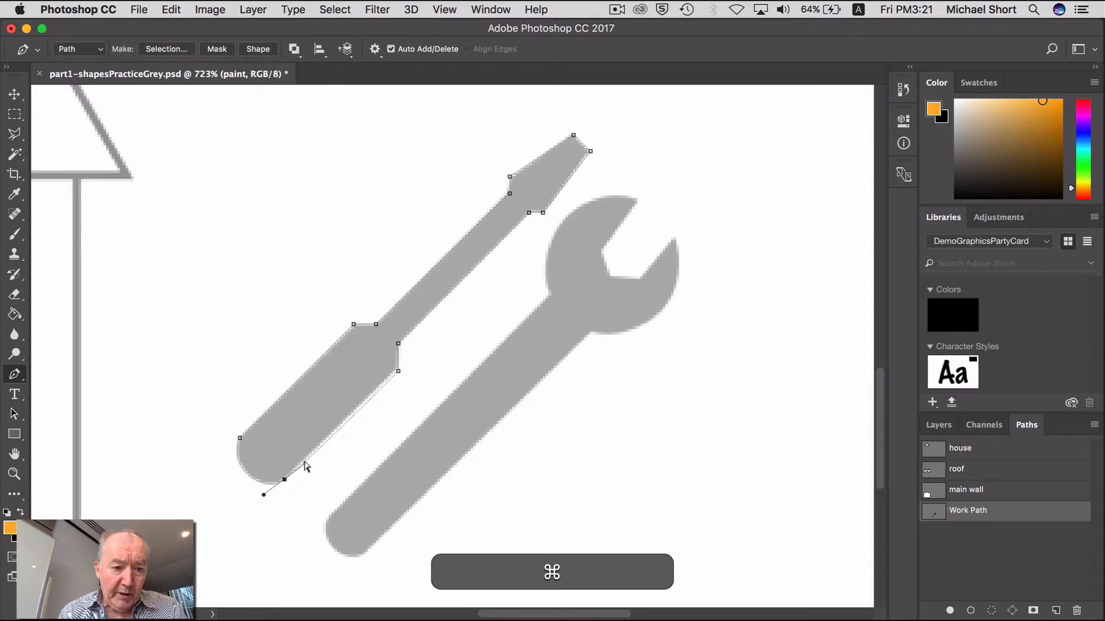
pyautogui.moveTo(304, 467); pyautogui.dragTo(267, 498)
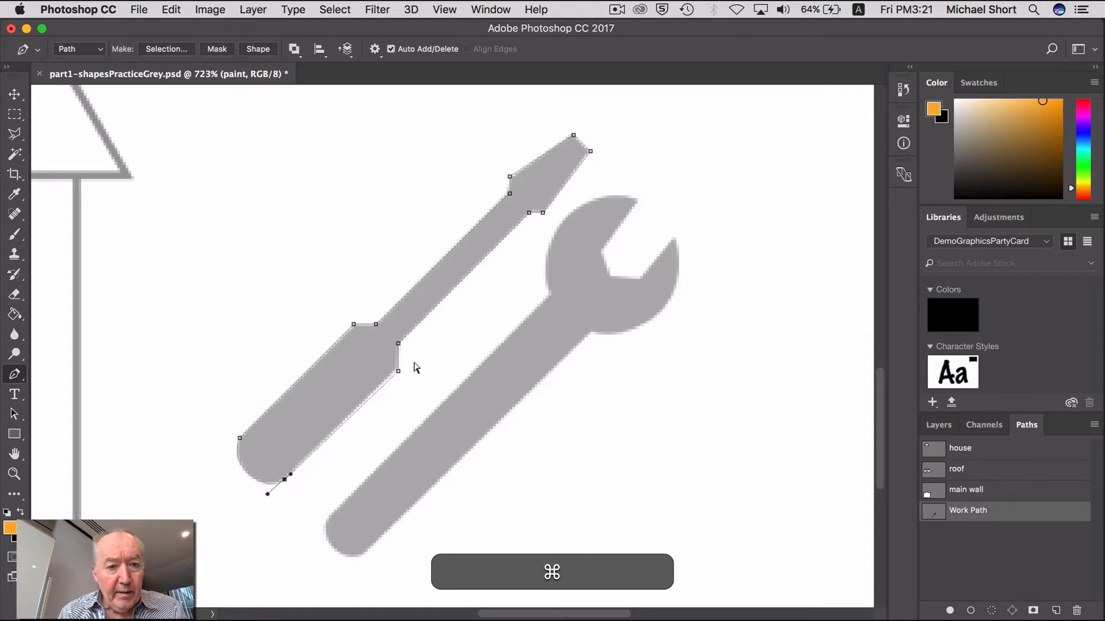
pyautogui.keyDown('super'); pyautogui.click(397, 371); pyautogui.keyUp('super')
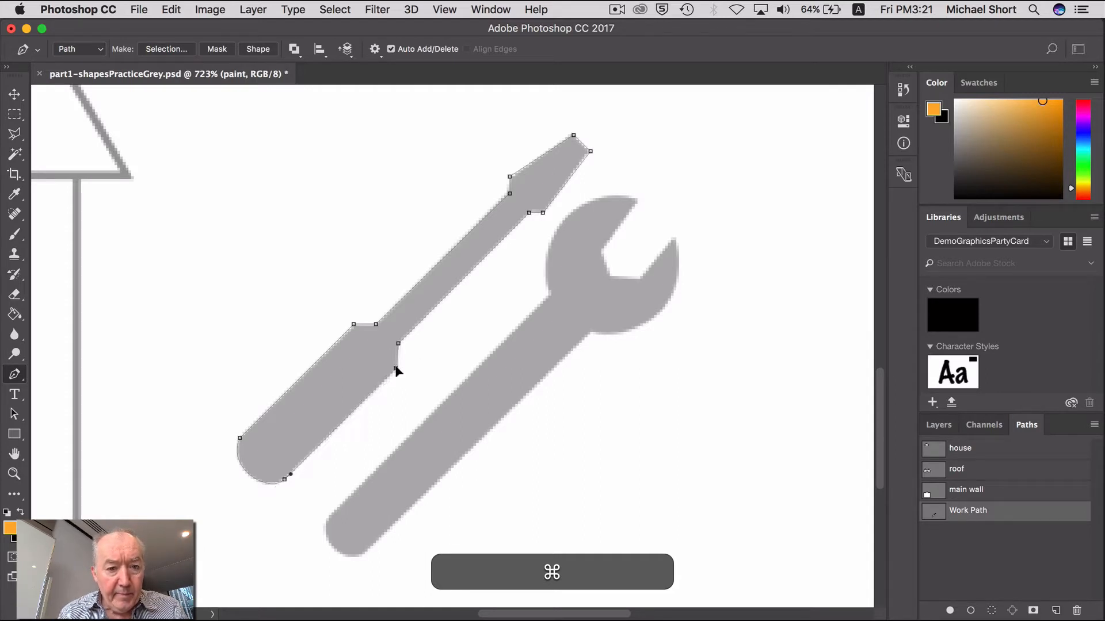
pyautogui.keyDown('super'); pyautogui.click(396, 403); pyautogui.keyUp('super')
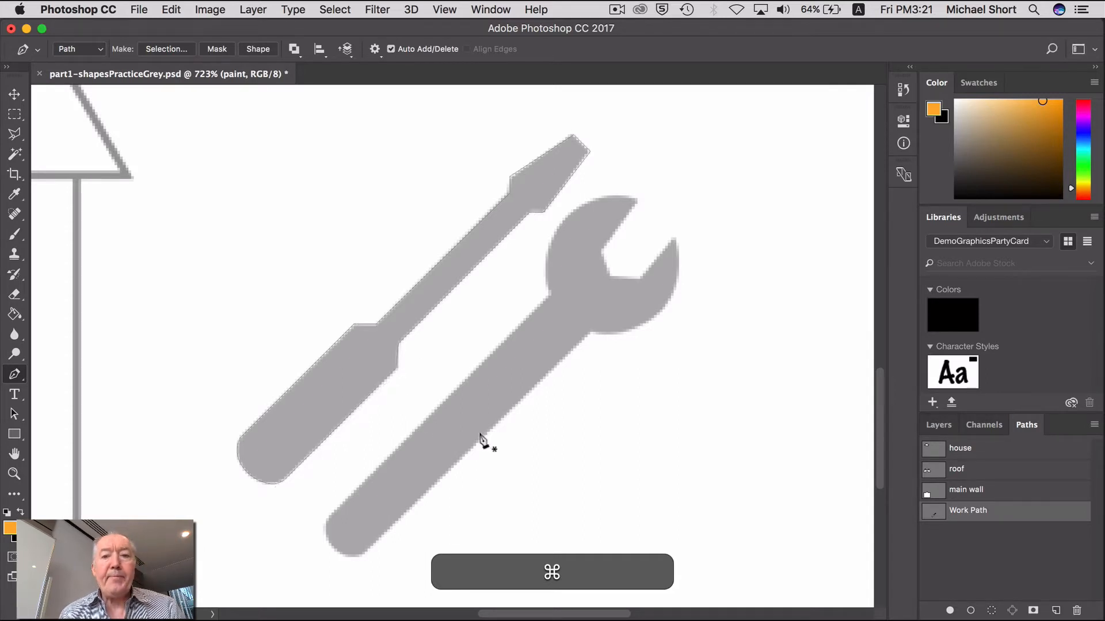
# Save the work path as "screwdriver" and deselect it
pyautogui.doubleClick(968, 510)
pyautogui.write('screwdric')
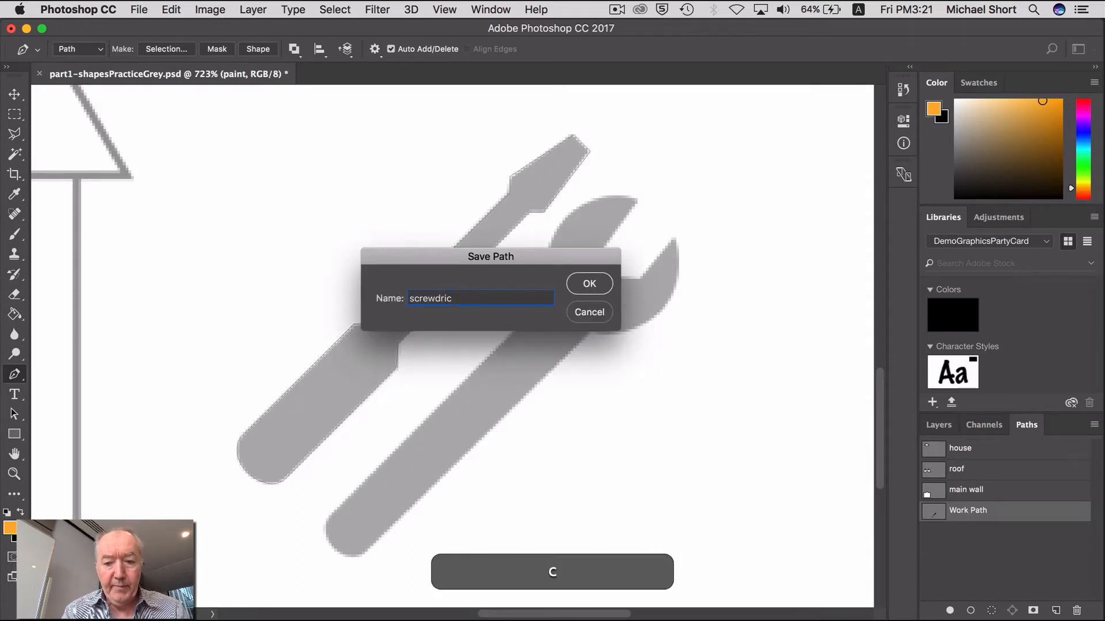
pyautogui.press('BackSpace')
pyautogui.write('ver')
pyautogui.press('Return')
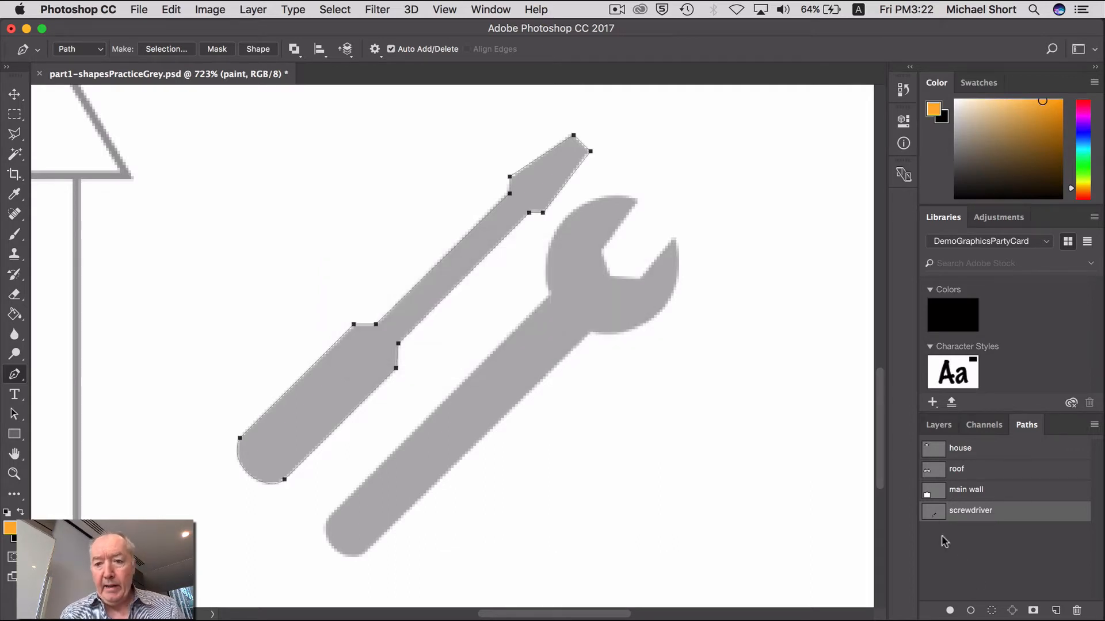
pyautogui.click(985, 545)
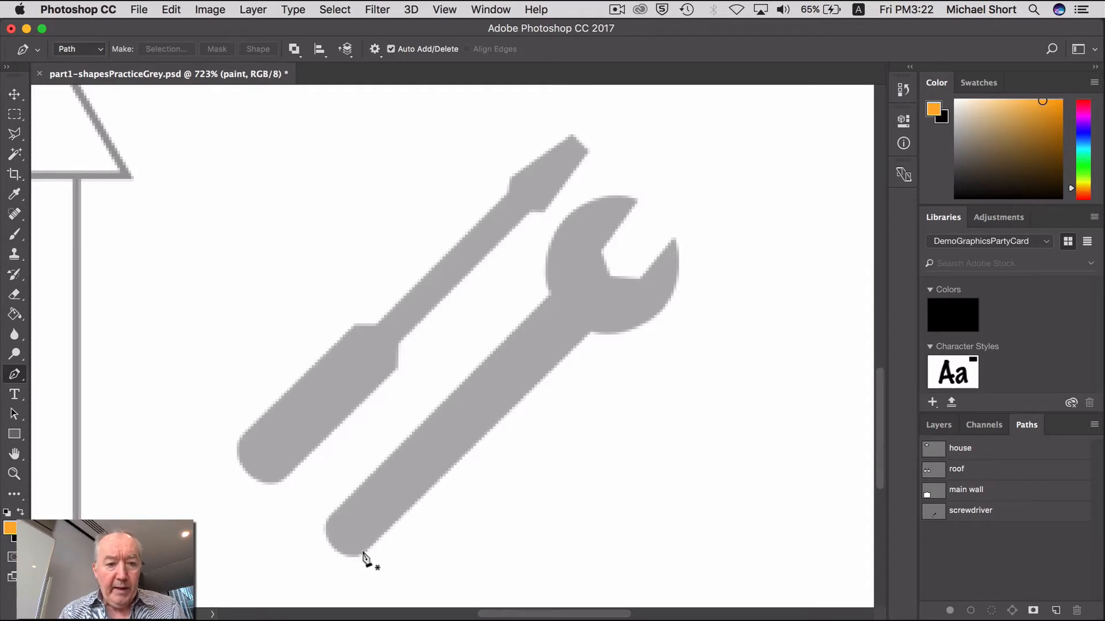
# Start a new path with a curved segment around the wrench handle's rounded end, adjusting its direction handles to fit
pyautogui.moveTo(365, 552); pyautogui.dragTo(344, 570)
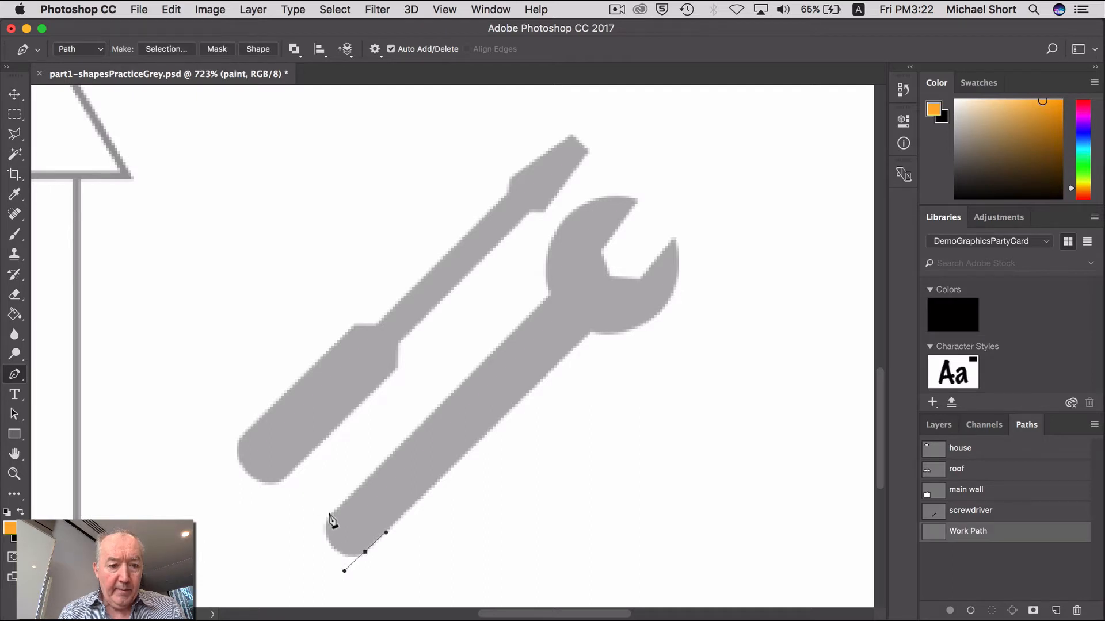
pyautogui.moveTo(329, 516); pyautogui.dragTo(350, 496)
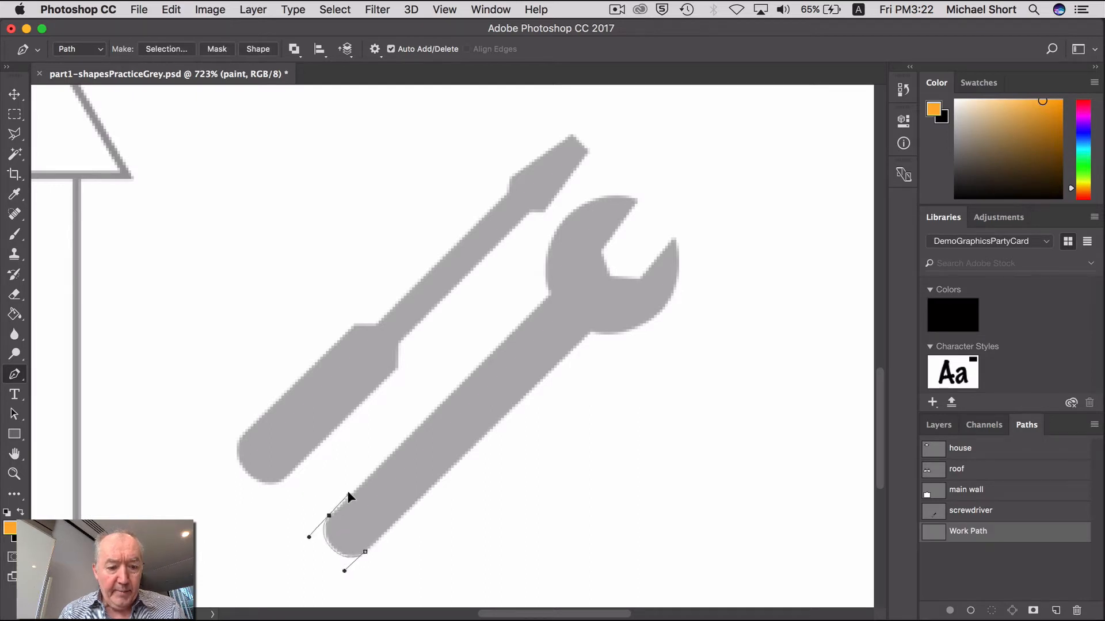
pyautogui.press('super')
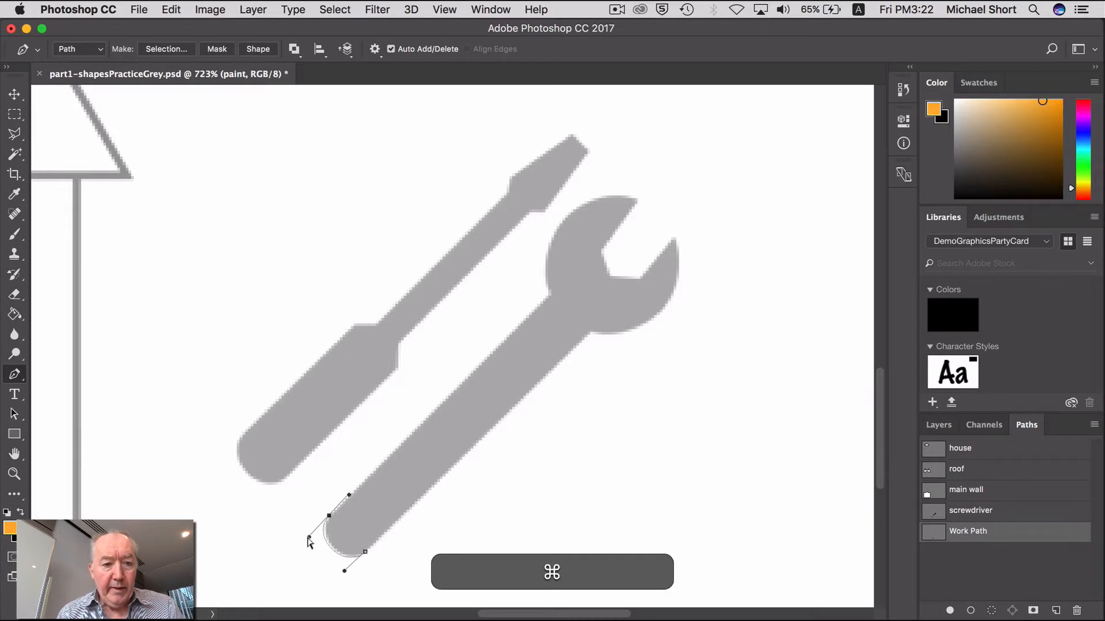
pyautogui.moveTo(309, 536); pyautogui.dragTo(314, 530)
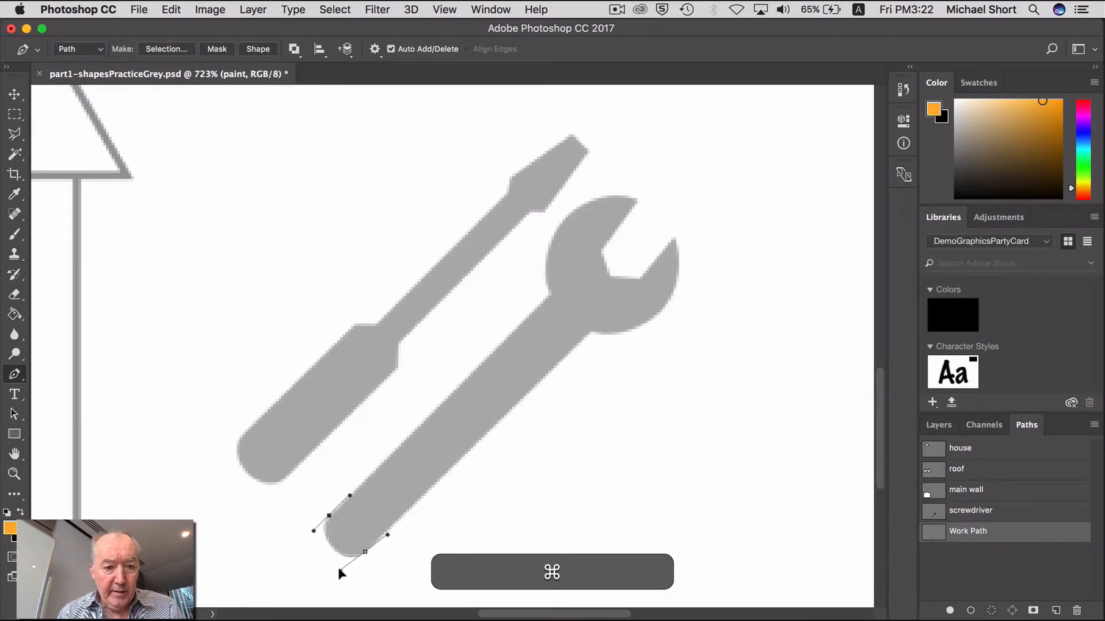
pyautogui.keyDown('super'); pyautogui.click(318, 535); pyautogui.keyUp('super')
pyautogui.keyDown('super'); pyautogui.click(325, 526); pyautogui.keyUp('super')
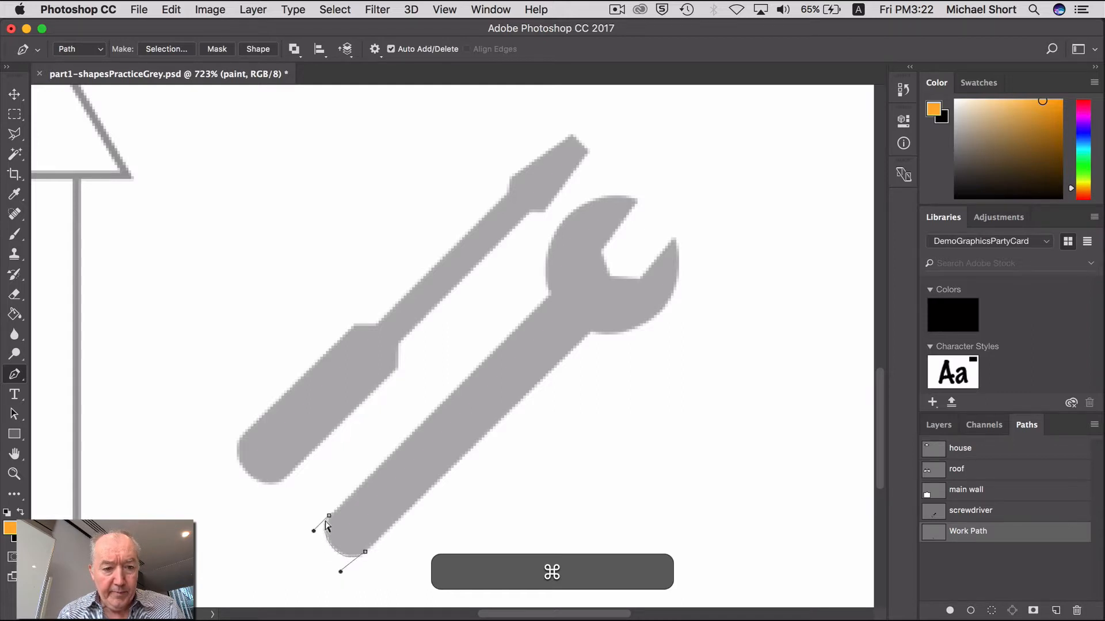
pyautogui.moveTo(313, 530); pyautogui.dragTo(319, 528)
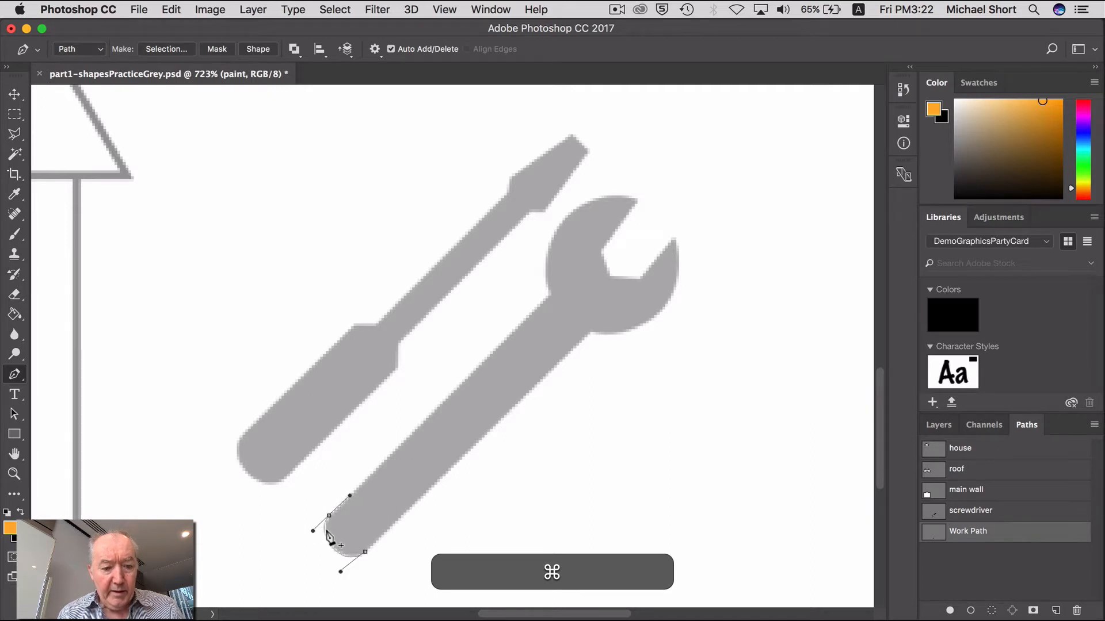
# Remove the curve's outgoing direction handle and trace the wrench handle's upper edge straight to the base of the head
pyautogui.press('alt')
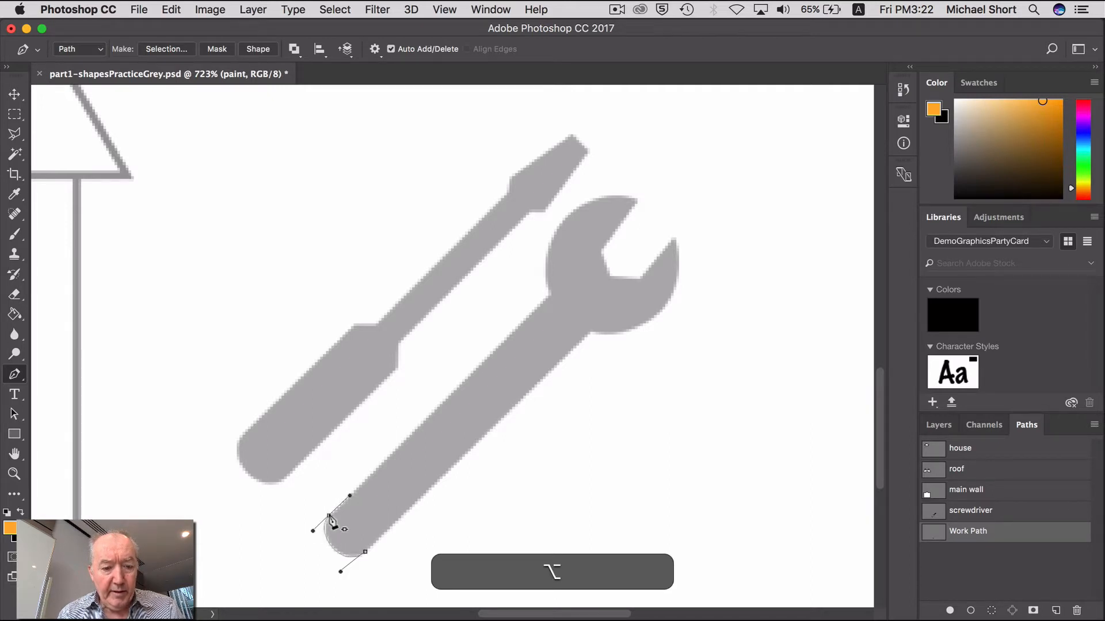
pyautogui.keyDown('alt'); pyautogui.click(328, 516); pyautogui.keyUp('alt')
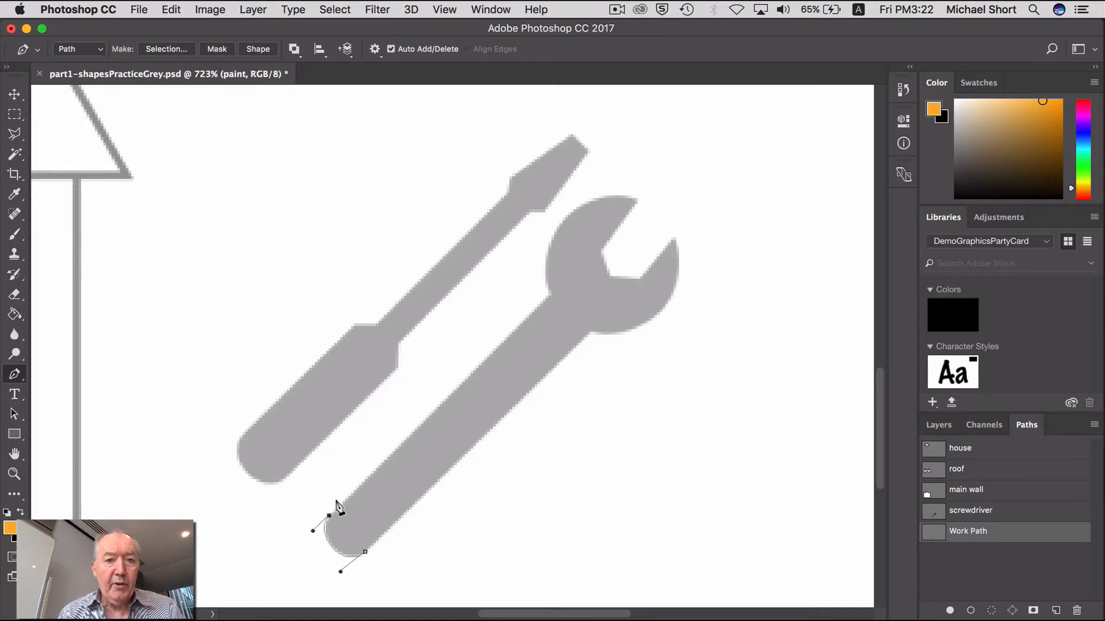
pyautogui.click(551, 291)
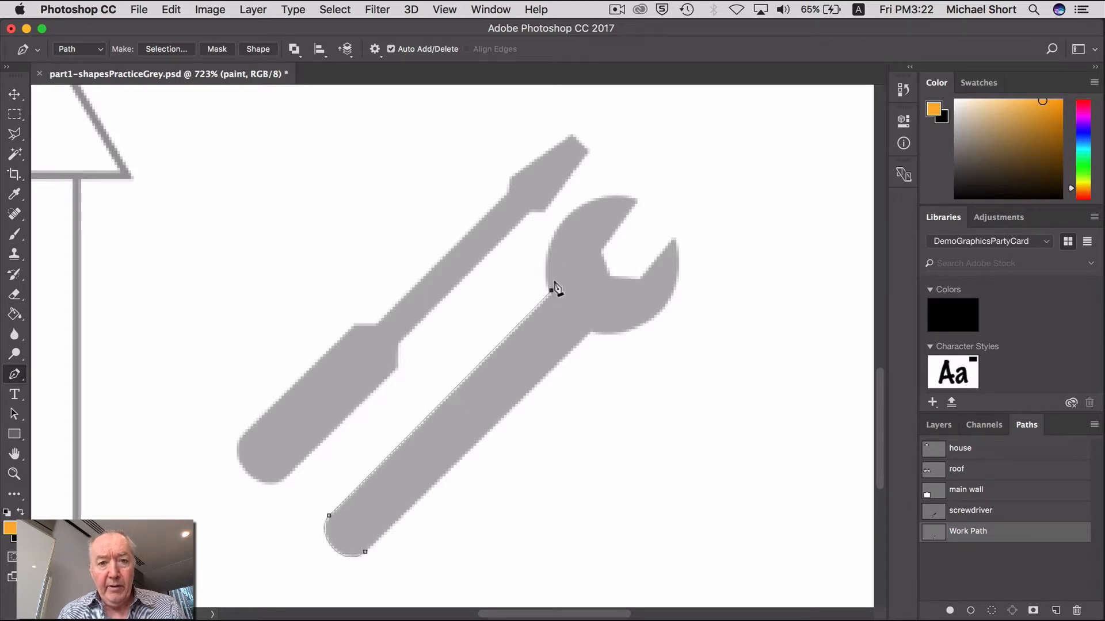
# Trace the outer curve of the wrench head from the neck to the upper jaw tip, adjusting the tip anchor and its direction handles
pyautogui.moveTo(552, 290); pyautogui.dragTo(536, 251)
pyautogui.press('super+z')
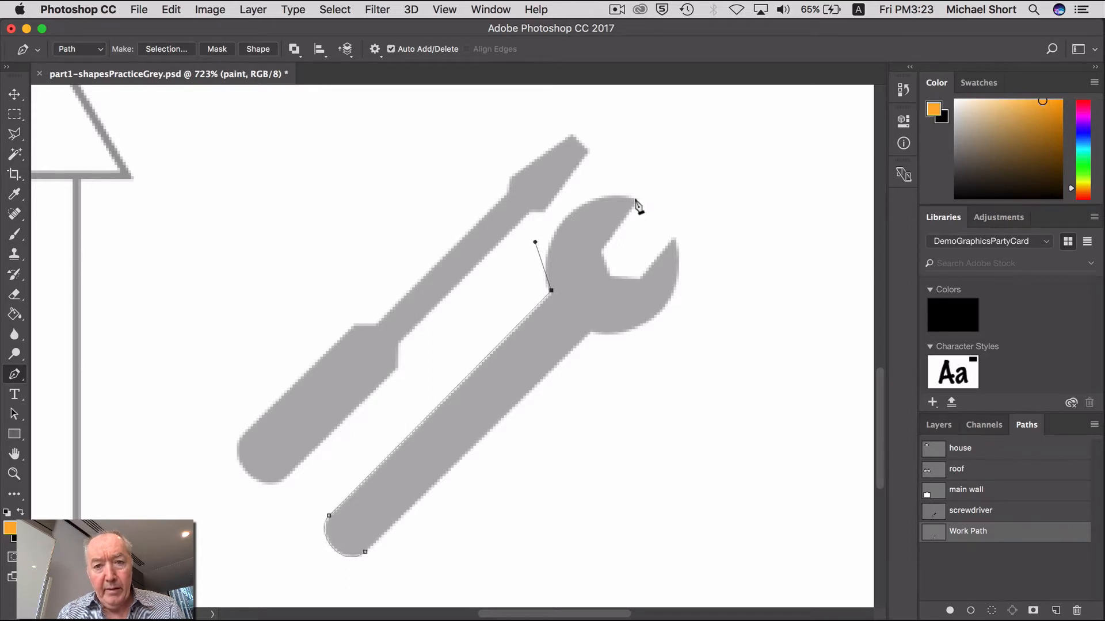
pyautogui.moveTo(635, 199); pyautogui.dragTo(690, 219)
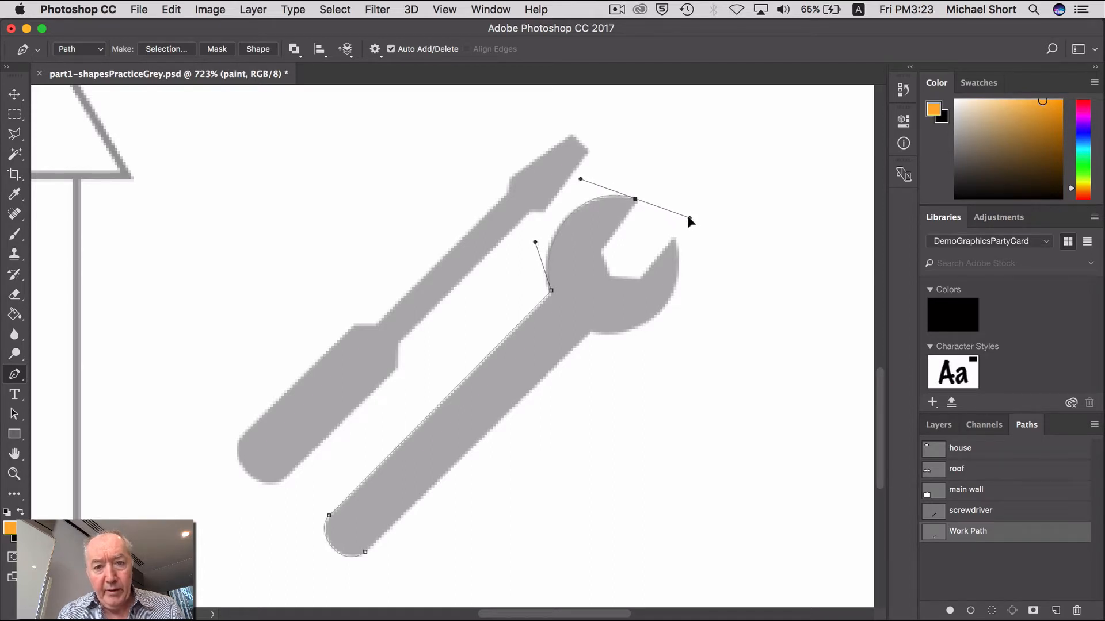
pyautogui.press('super')
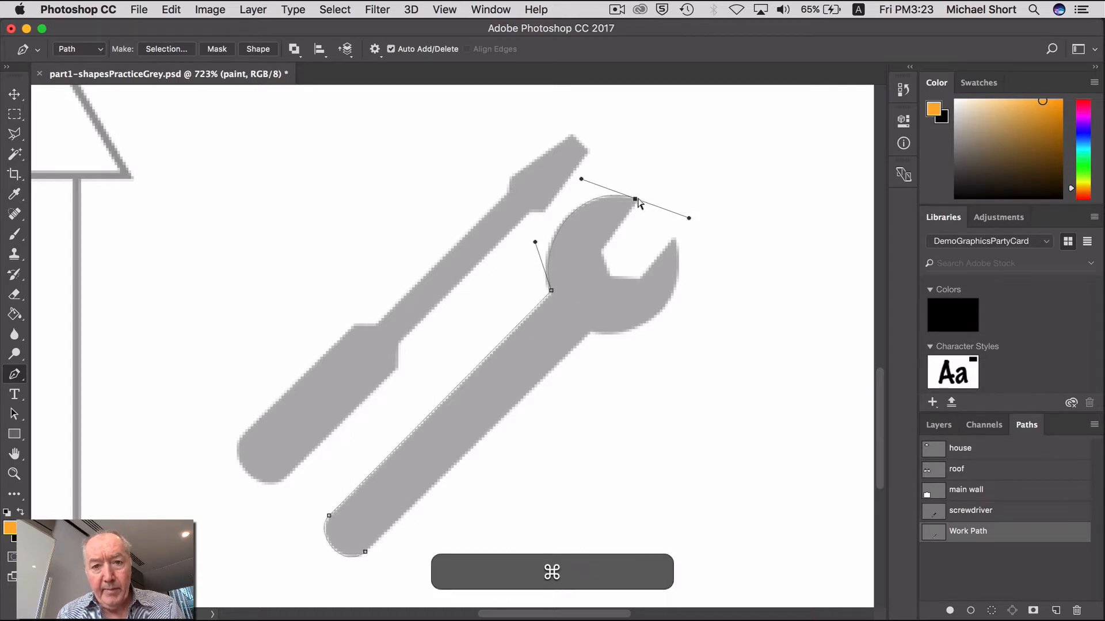
pyautogui.moveTo(637, 199); pyautogui.dragTo(577, 178)
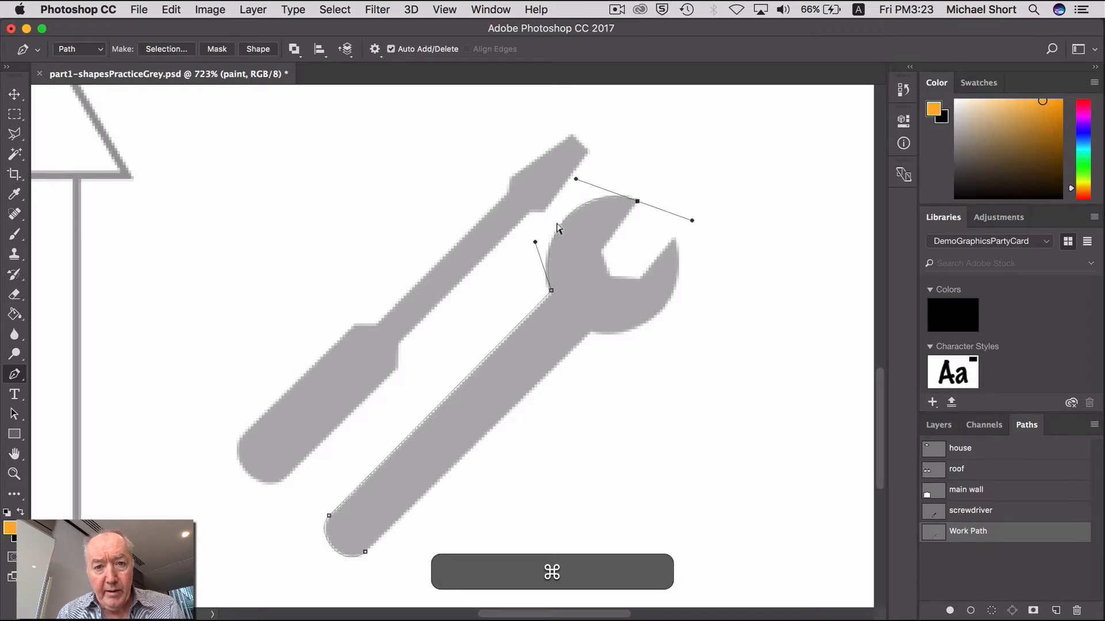
# Refine the direction handle at the wrench's neck and remove the outgoing direction handle from the upper jaw tip anchor
pyautogui.keyDown('super'); pyautogui.click(540, 251); pyautogui.keyUp('super')
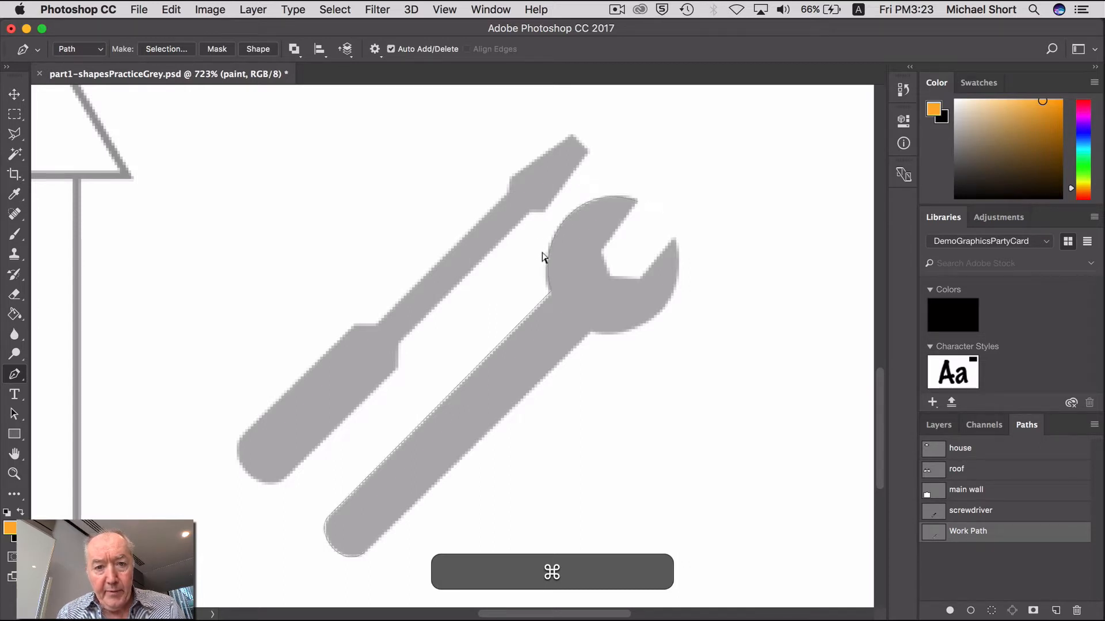
pyautogui.keyDown('super'); pyautogui.click(551, 292); pyautogui.keyUp('super')
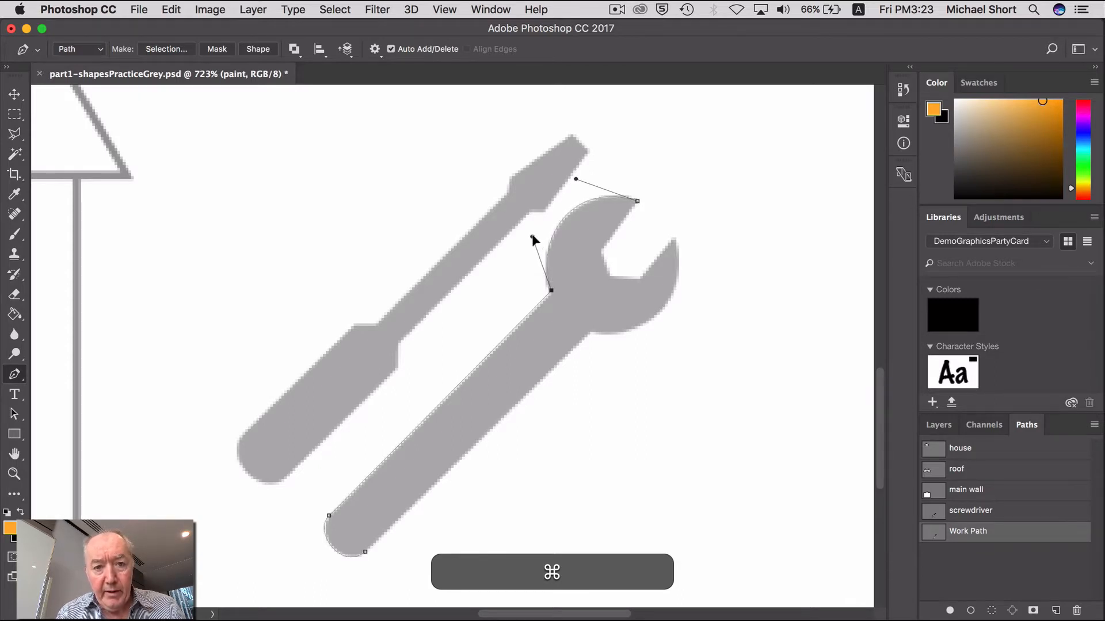
pyautogui.keyDown('super'); pyautogui.click(637, 201); pyautogui.keyUp('super')
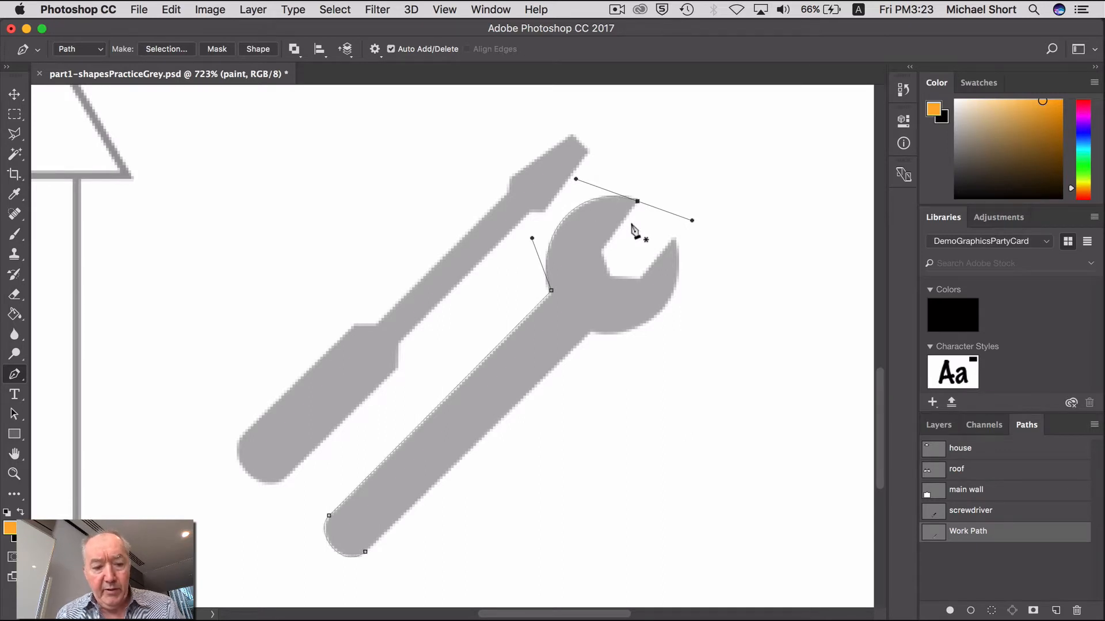
pyautogui.press('alt')
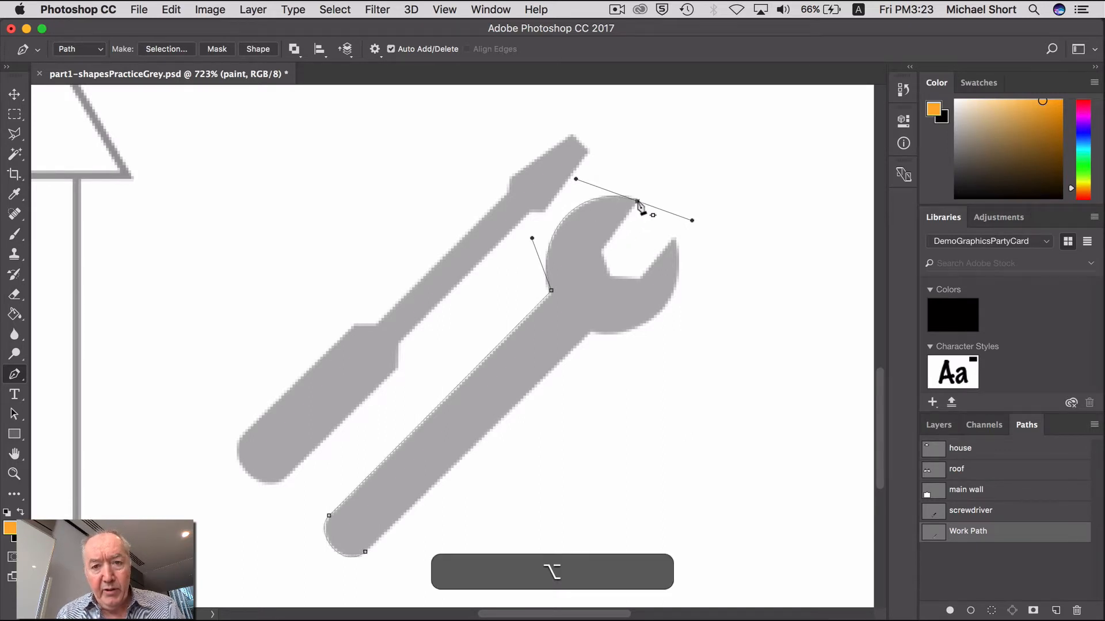
pyautogui.keyDown('alt'); pyautogui.click(637, 202); pyautogui.keyUp('alt')
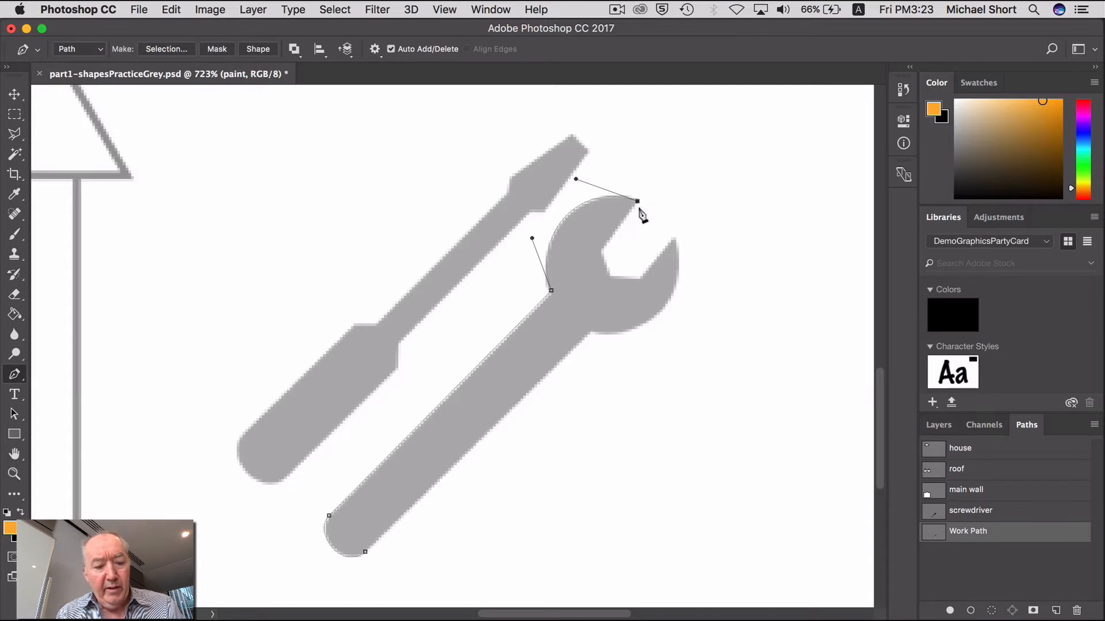
pyautogui.press('alt')
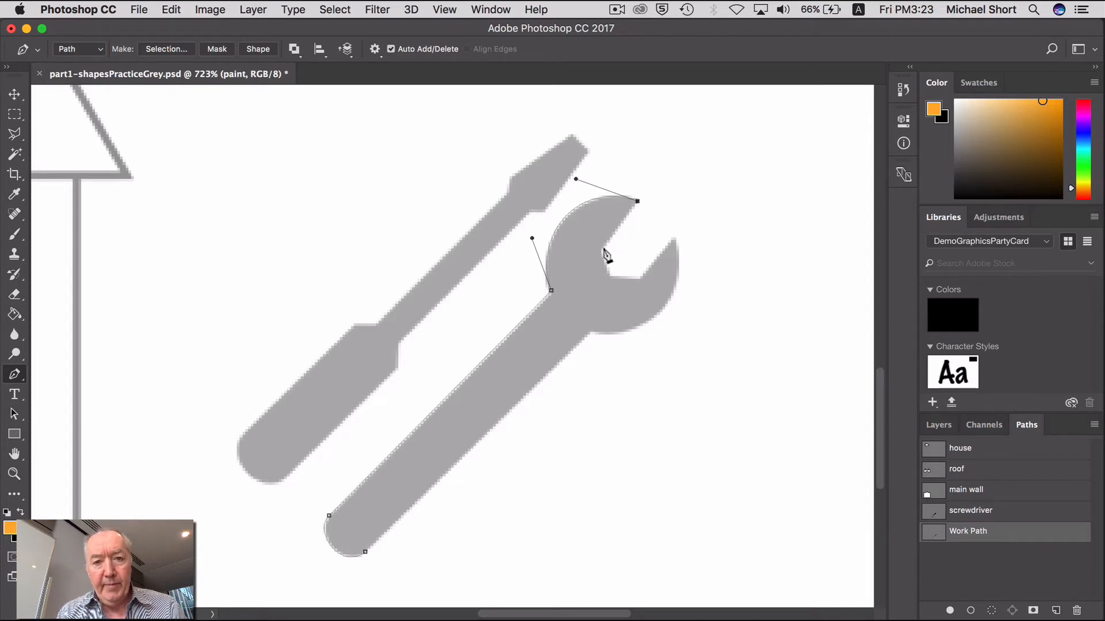
# Trace the inside of the wrench jaw with straight segments from the upper tip to the lower jaw tip
pyautogui.click(601, 248)
pyautogui.click(609, 276)
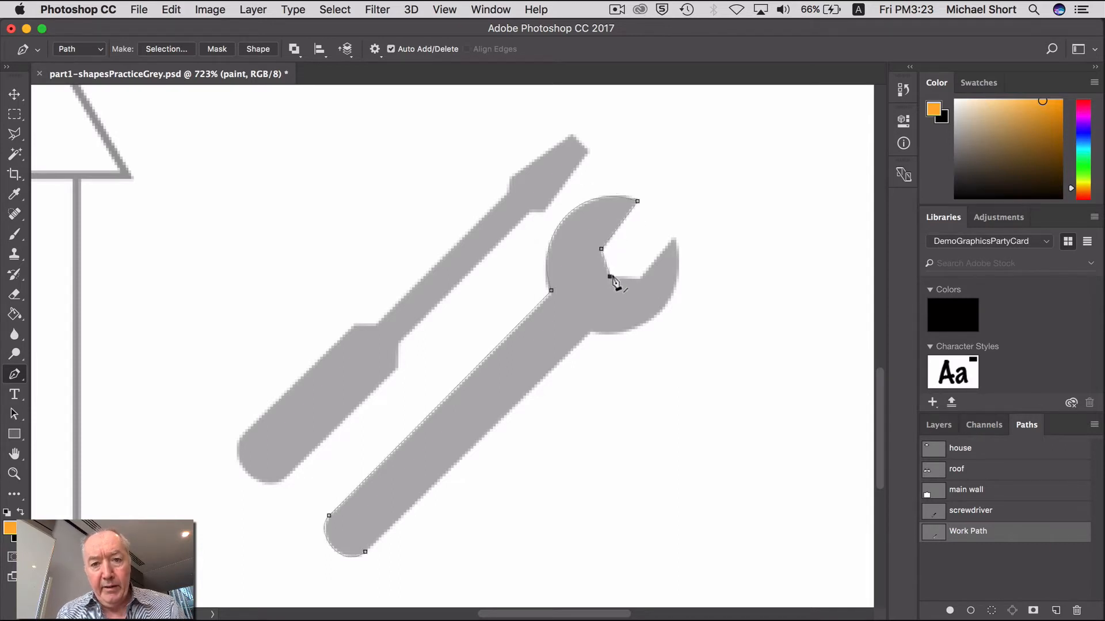
pyautogui.click(641, 279)
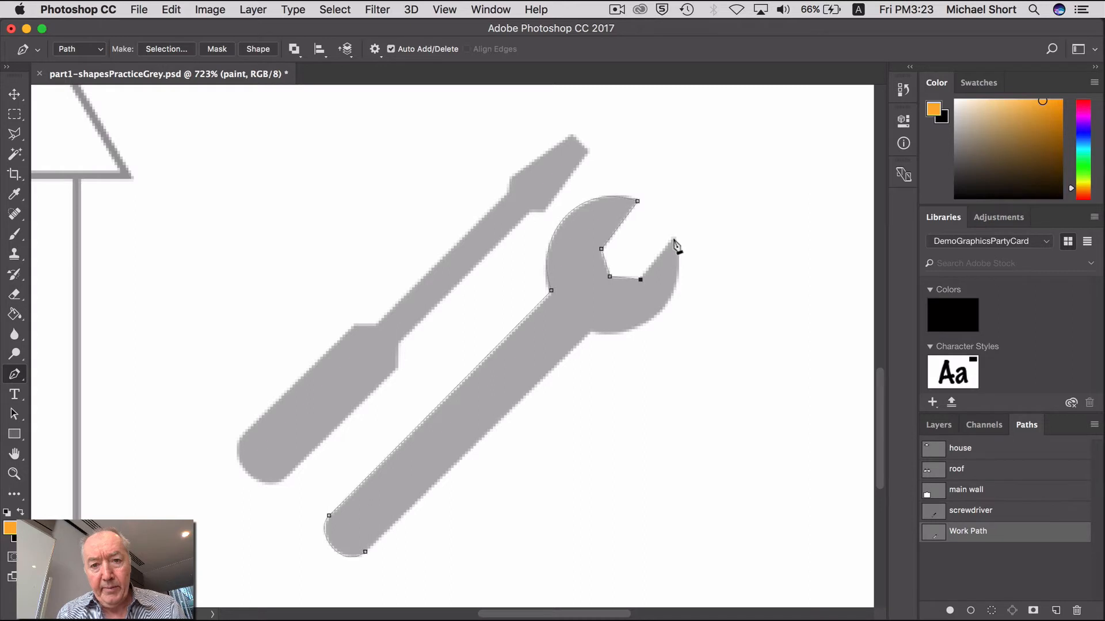
pyautogui.click(673, 237)
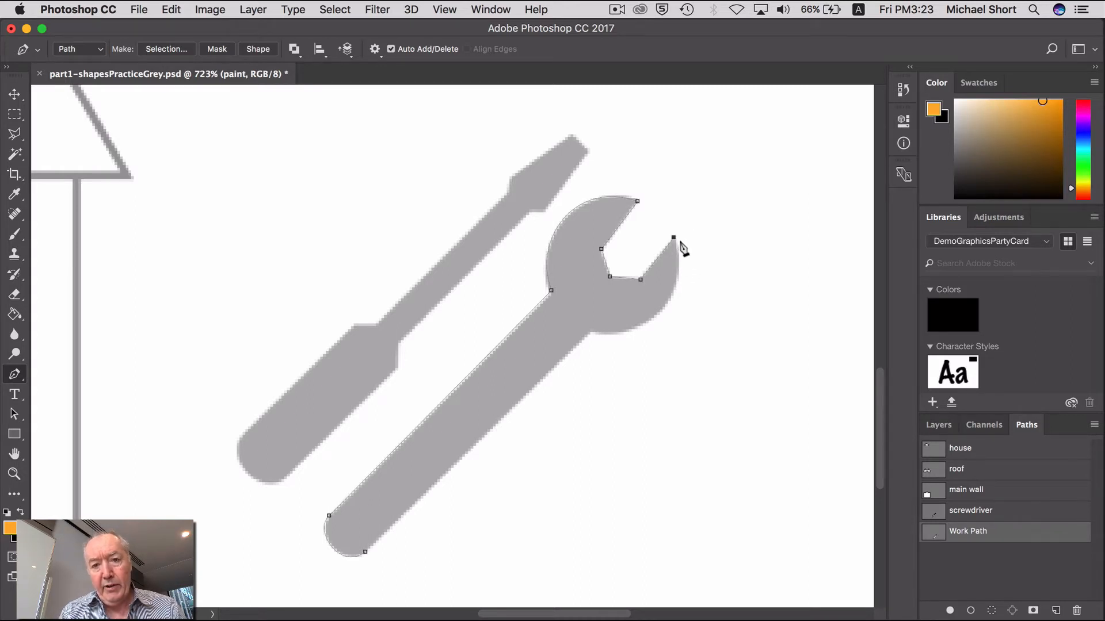
# Trace the outer curve of the wrench head from the lower jaw tip to the handle's lower edge, adjusting the direction handles to fit
pyautogui.moveTo(694, 292); pyautogui.dragTo(698, 307)
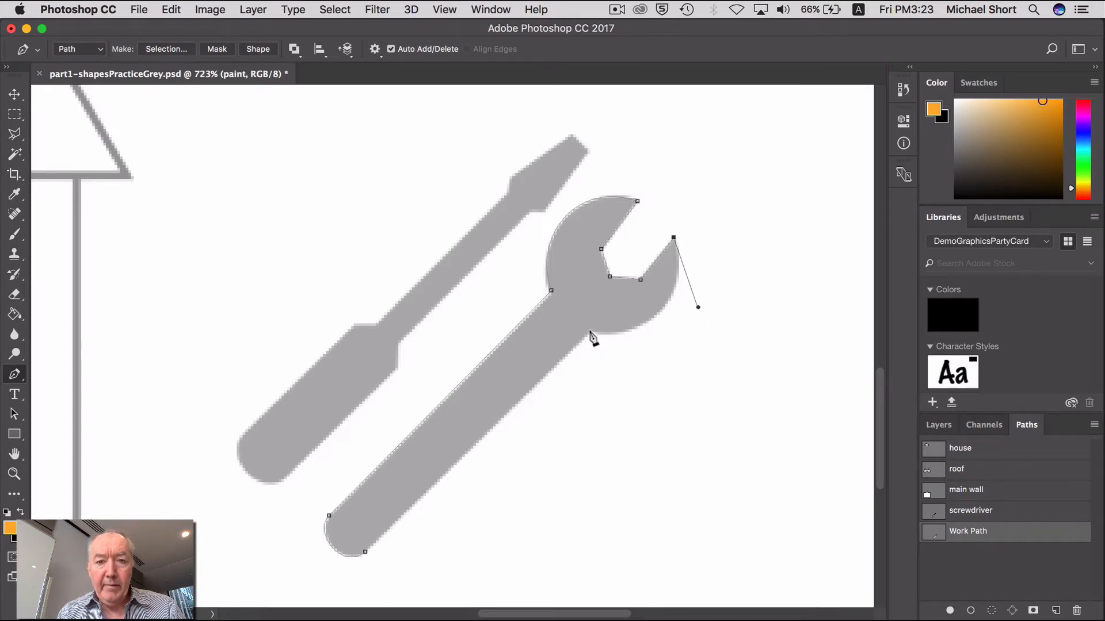
pyautogui.moveTo(590, 332); pyautogui.dragTo(556, 326)
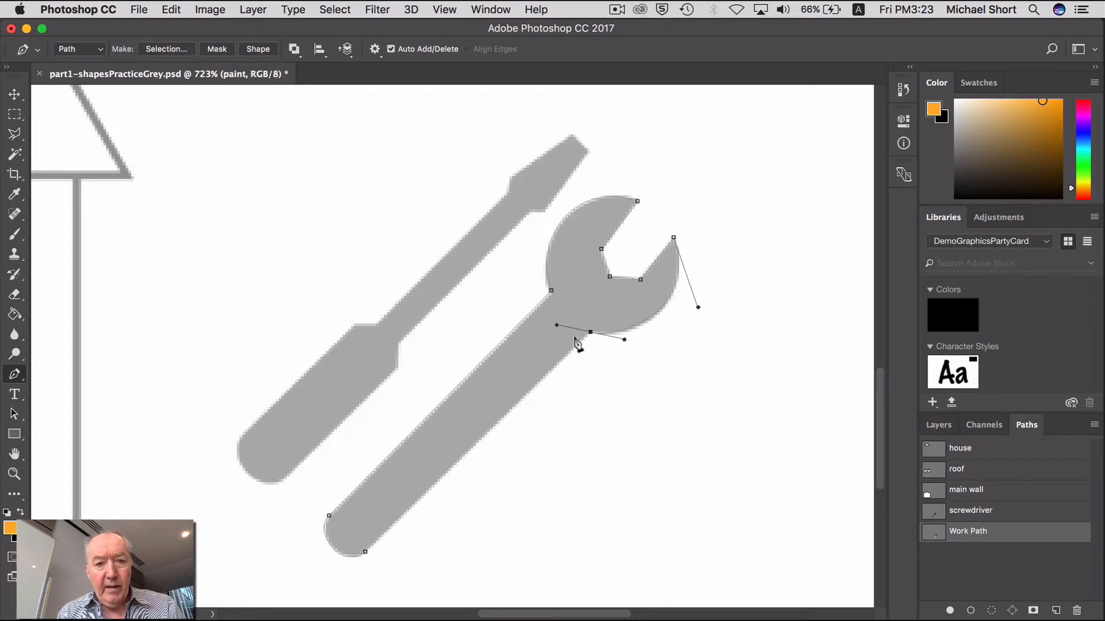
pyautogui.press('super')
pyautogui.moveTo(623, 340); pyautogui.dragTo(626, 343)
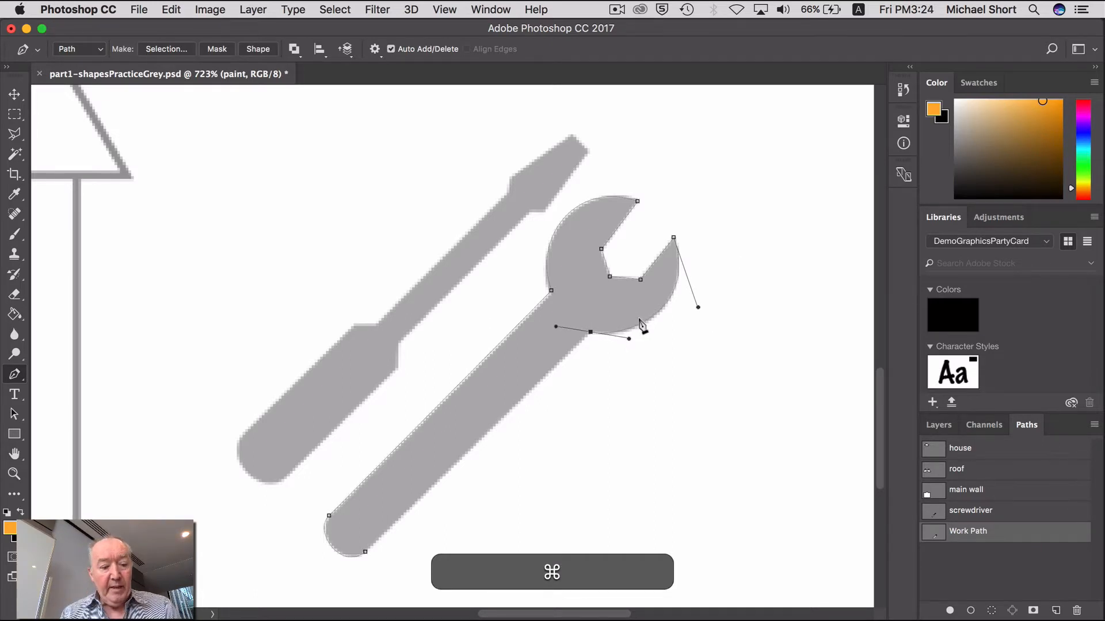
# Remove the neck anchor's outgoing direction handle and close the path with a straight segment along the wrench handle's lower edge
pyautogui.press('alt')
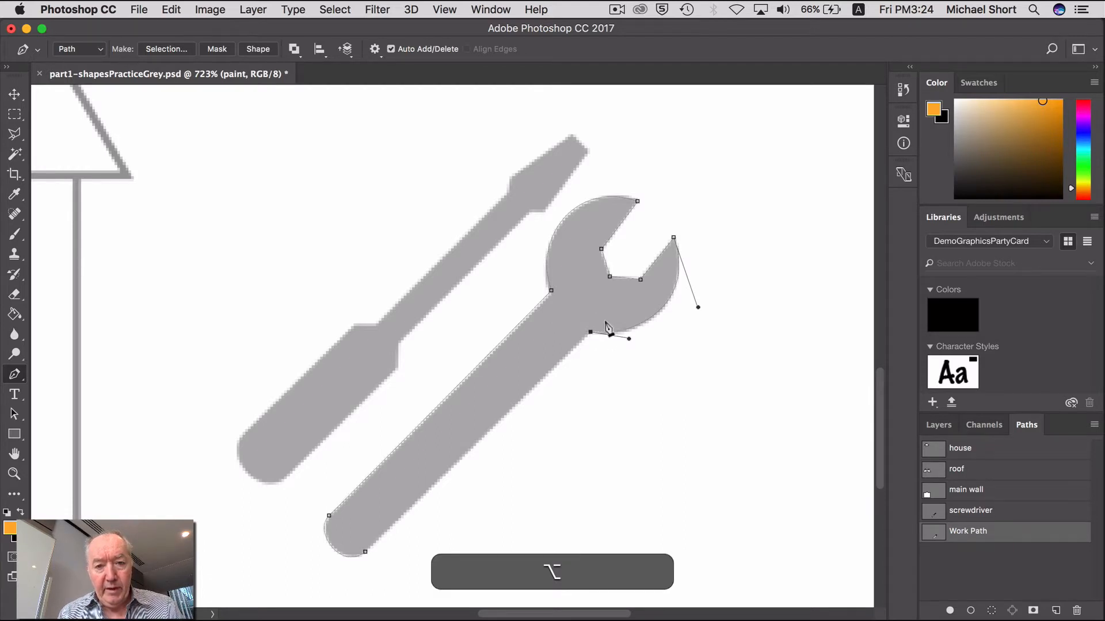
pyautogui.press('alt')
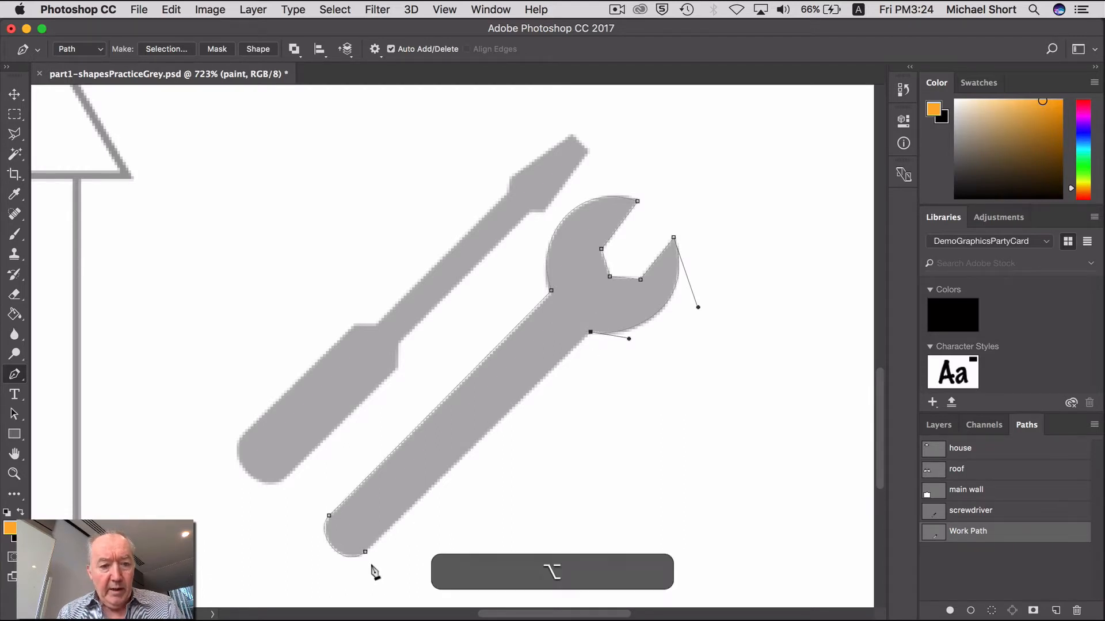
pyautogui.keyDown('alt'); pyautogui.click(365, 551); pyautogui.keyUp('alt')
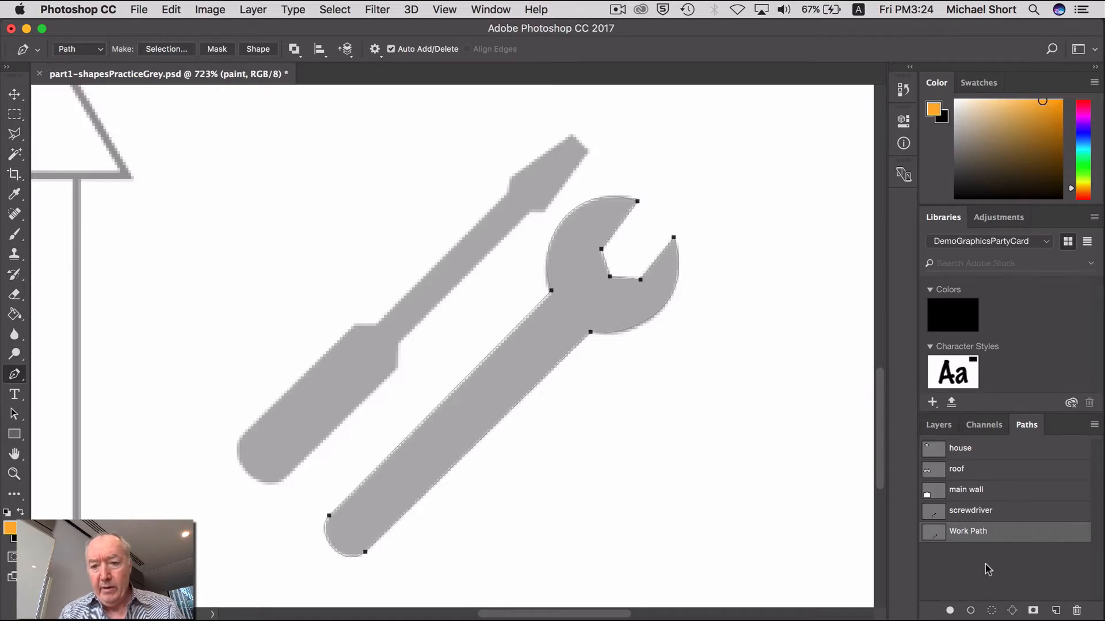
# Save the work path as "wrench/spanner"
pyautogui.doubleClick(974, 532)
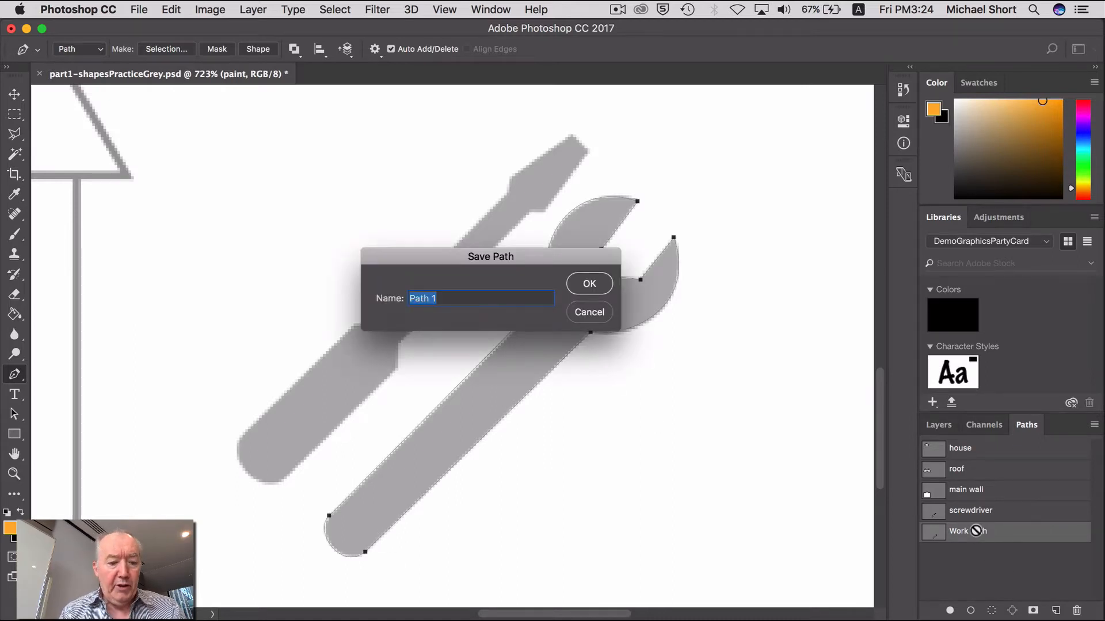
pyautogui.write('wrench')
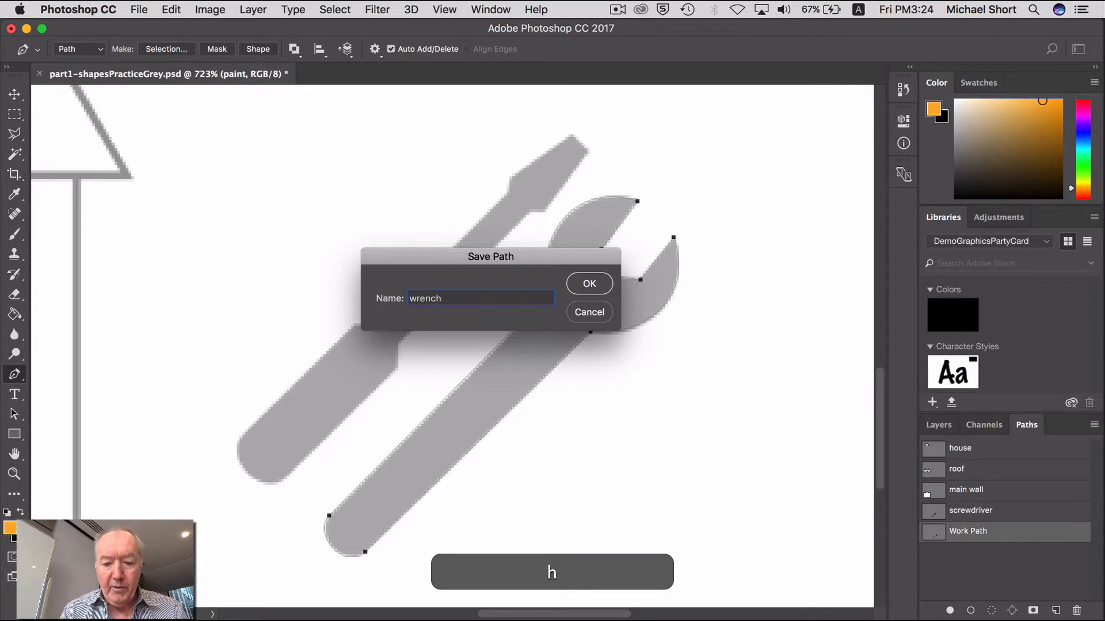
pyautogui.write('/spanne')
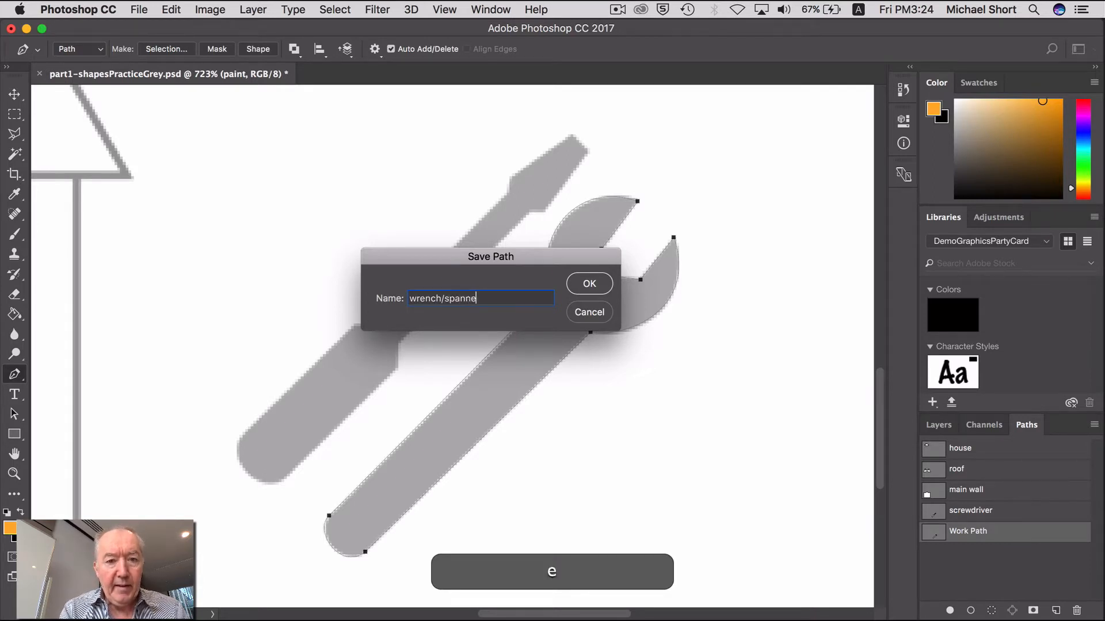
pyautogui.write('r')
pyautogui.press('Return')
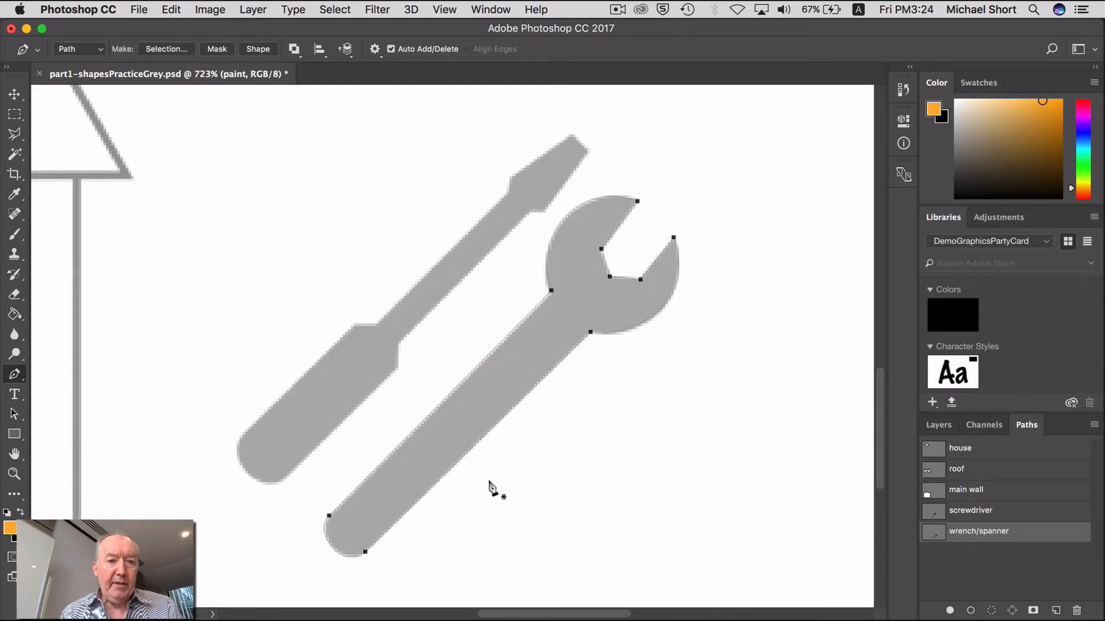
# Start outlining the crossed pickaxe and shovel with straight Pen segments from the pickaxe handle's end to the shovel blade's lower corner
pyautogui.doubleClick(15, 475)
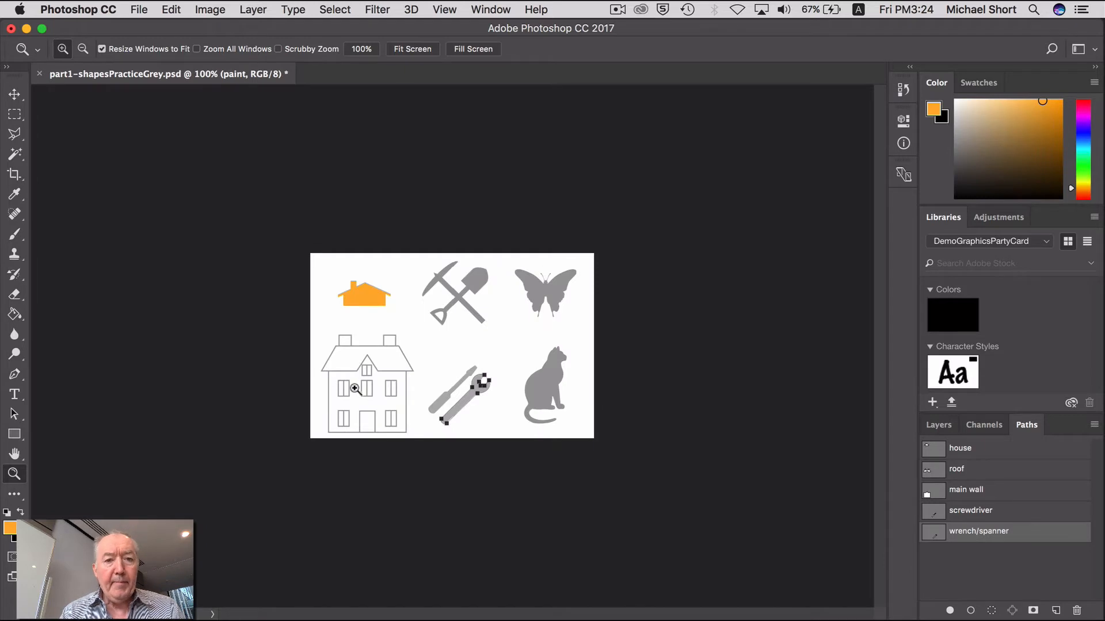
pyautogui.moveTo(412, 256); pyautogui.dragTo(505, 339)
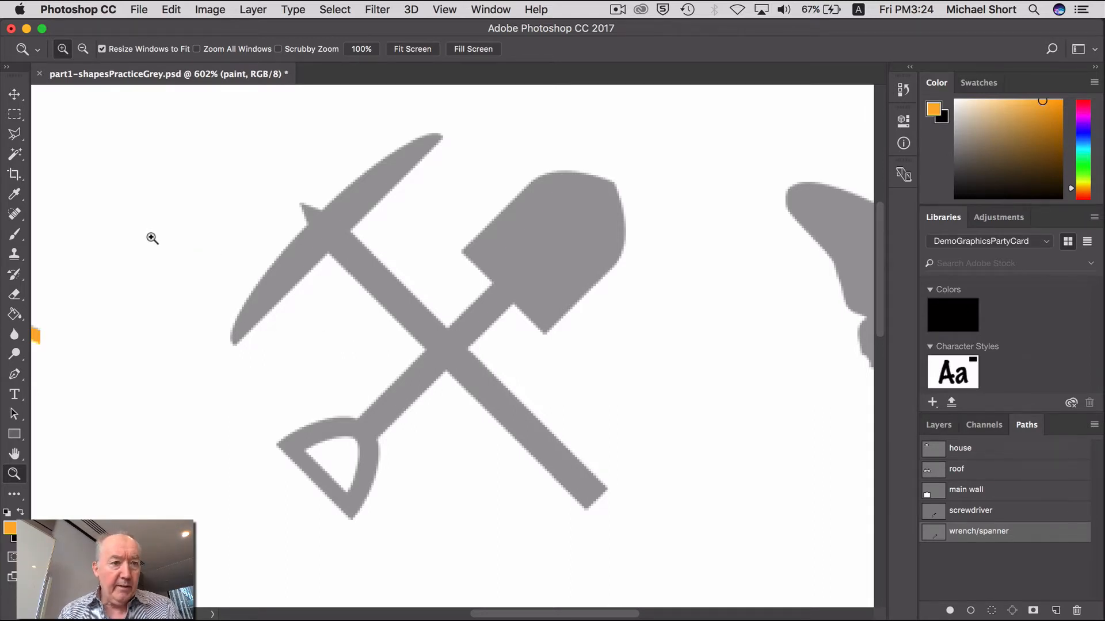
pyautogui.click(14, 374)
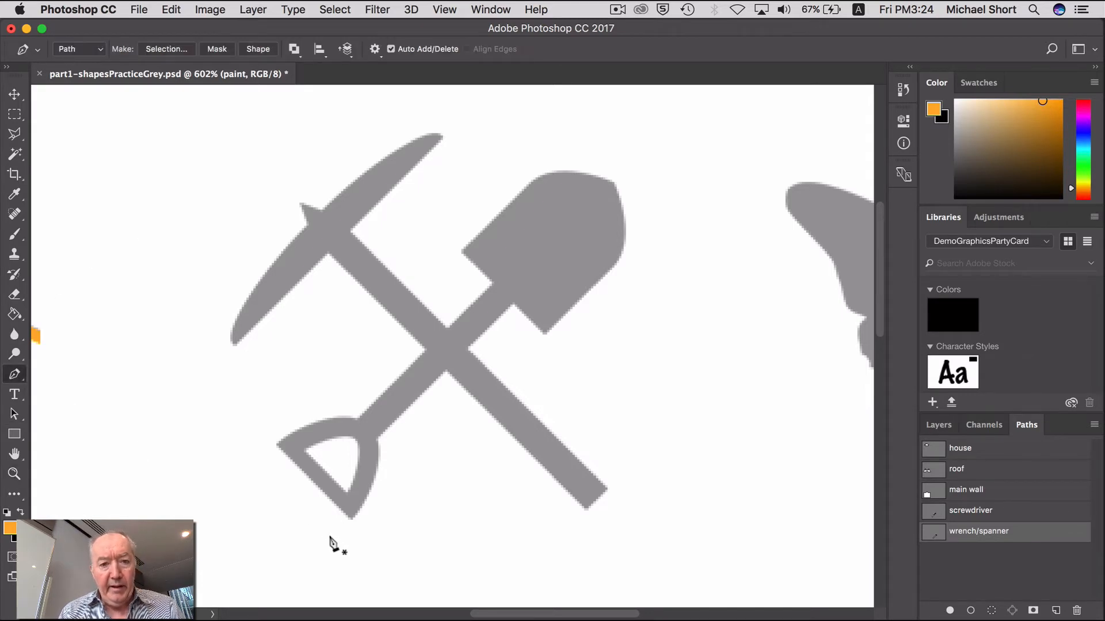
pyautogui.click(607, 487)
pyautogui.click(468, 349)
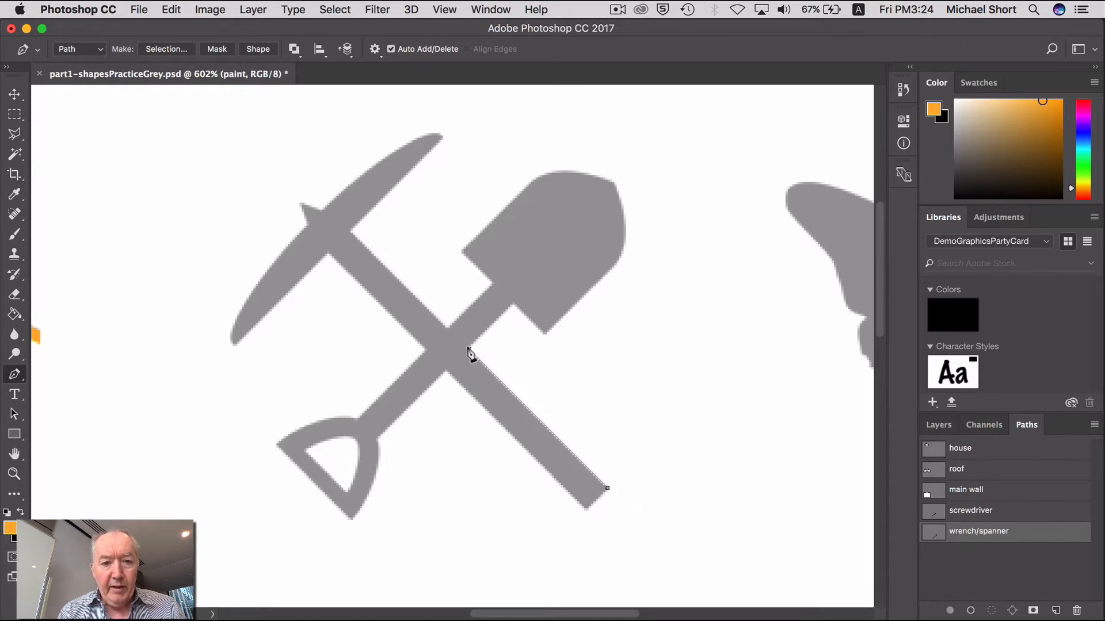
pyautogui.click(512, 305)
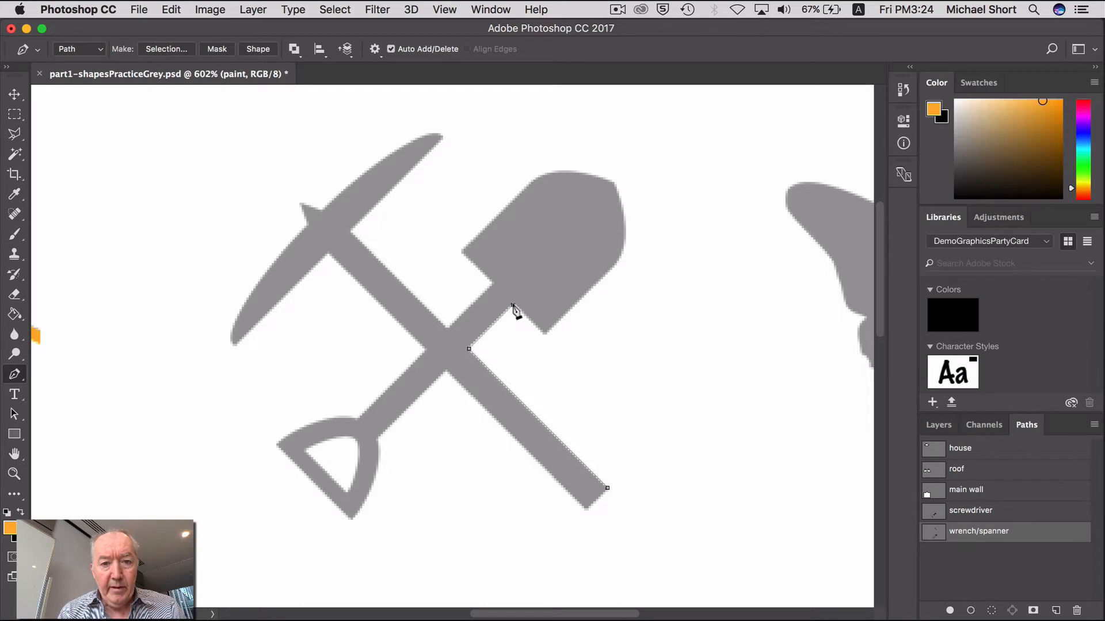
pyautogui.click(545, 335)
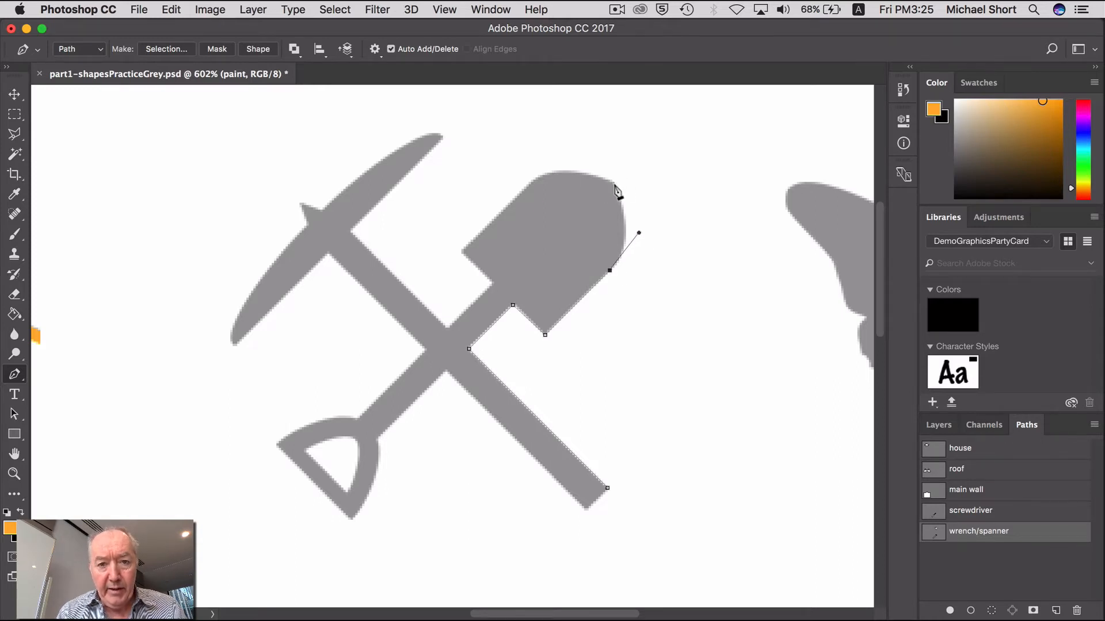
# Trace the curve on the shovel blade's right side up to its tip, adjusting both direction handles to match the edge
pyautogui.moveTo(614, 182); pyautogui.dragTo(604, 169)
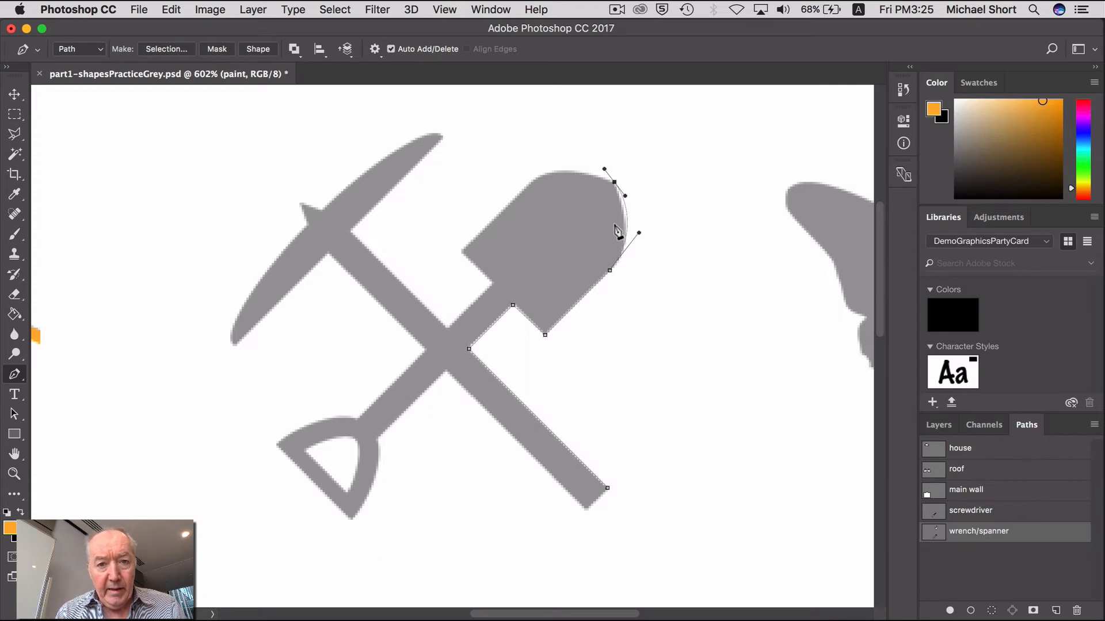
pyautogui.press('super')
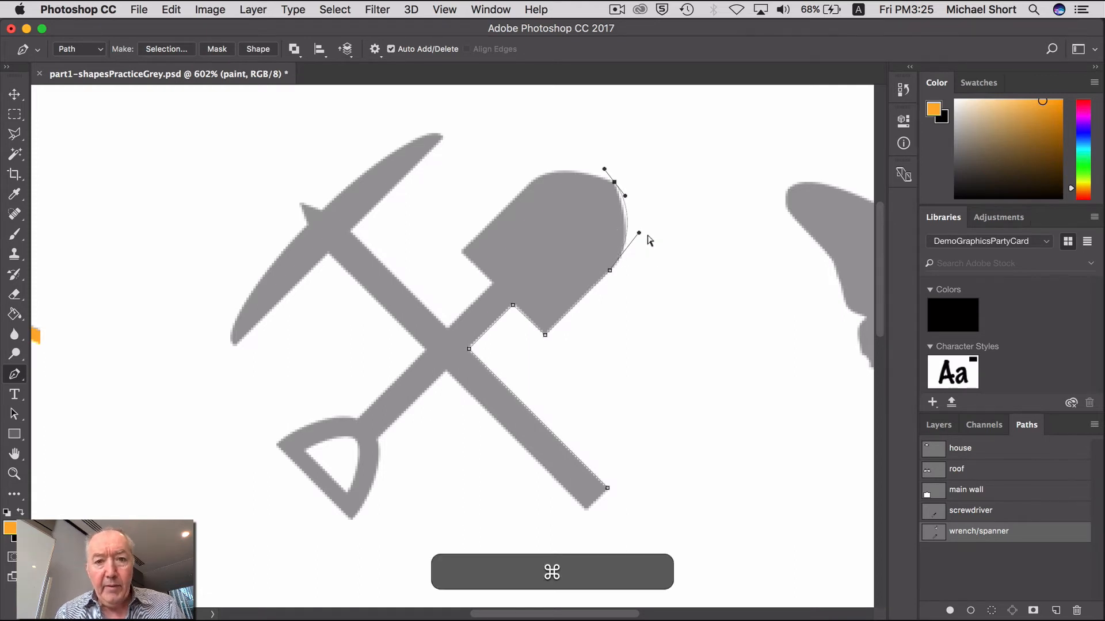
pyautogui.moveTo(639, 233); pyautogui.dragTo(636, 244)
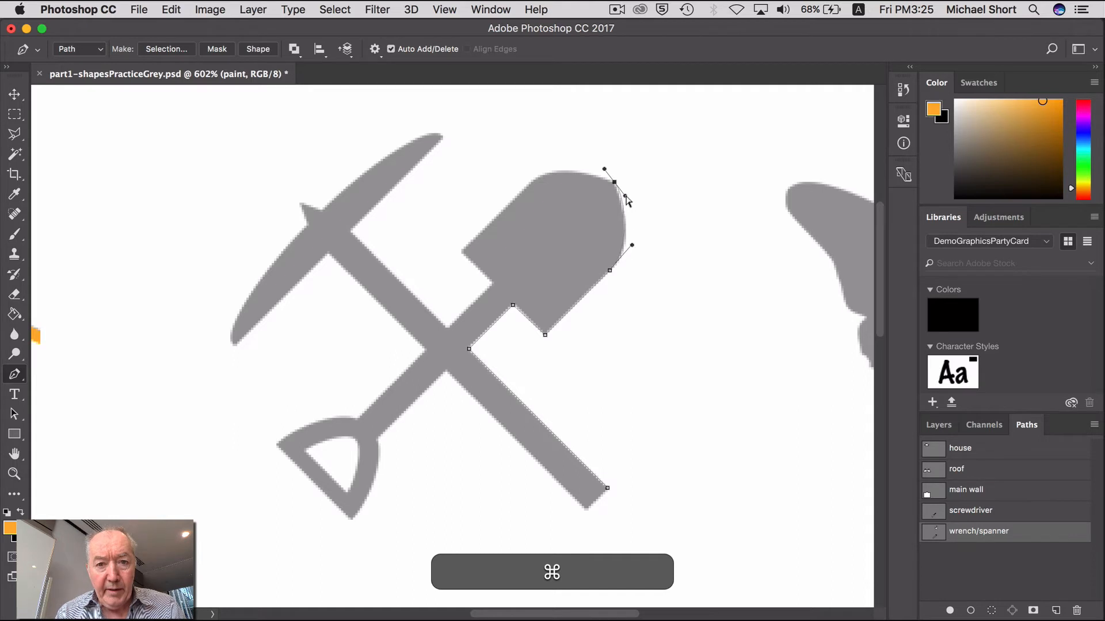
pyautogui.moveTo(625, 196); pyautogui.dragTo(628, 205)
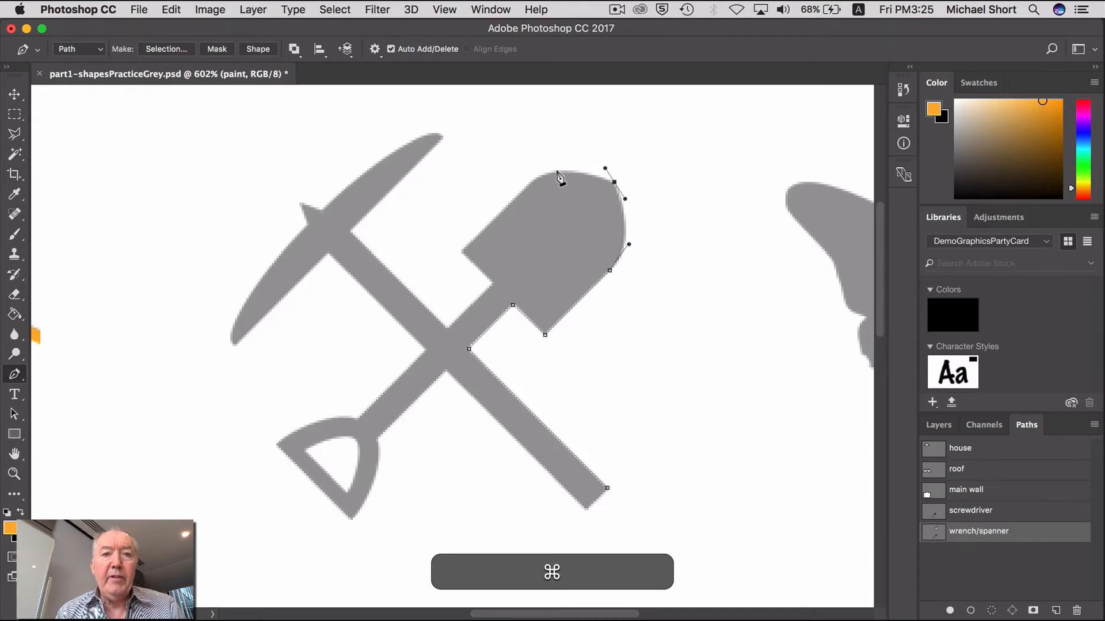
# Redirect the tip's outgoing handle, trace the blade's top curve to its left shoulder, and remove the shoulder anchor's outgoing handle
pyautogui.press('alt')
pyautogui.keyDown('alt'); pyautogui.click(614, 182); pyautogui.keyUp('alt')
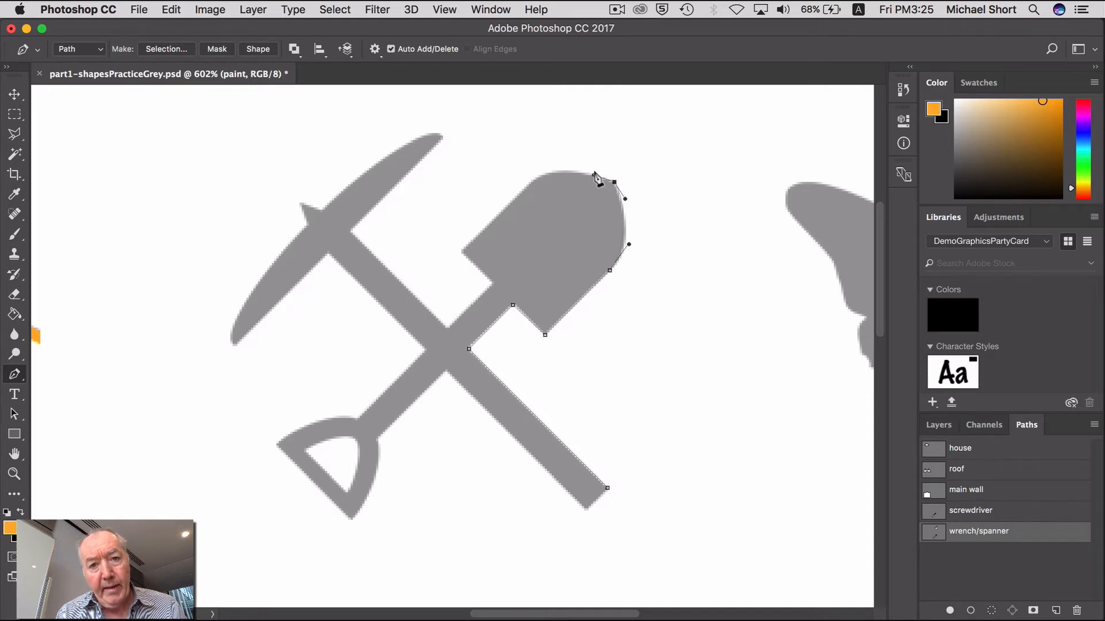
pyautogui.click(529, 184)
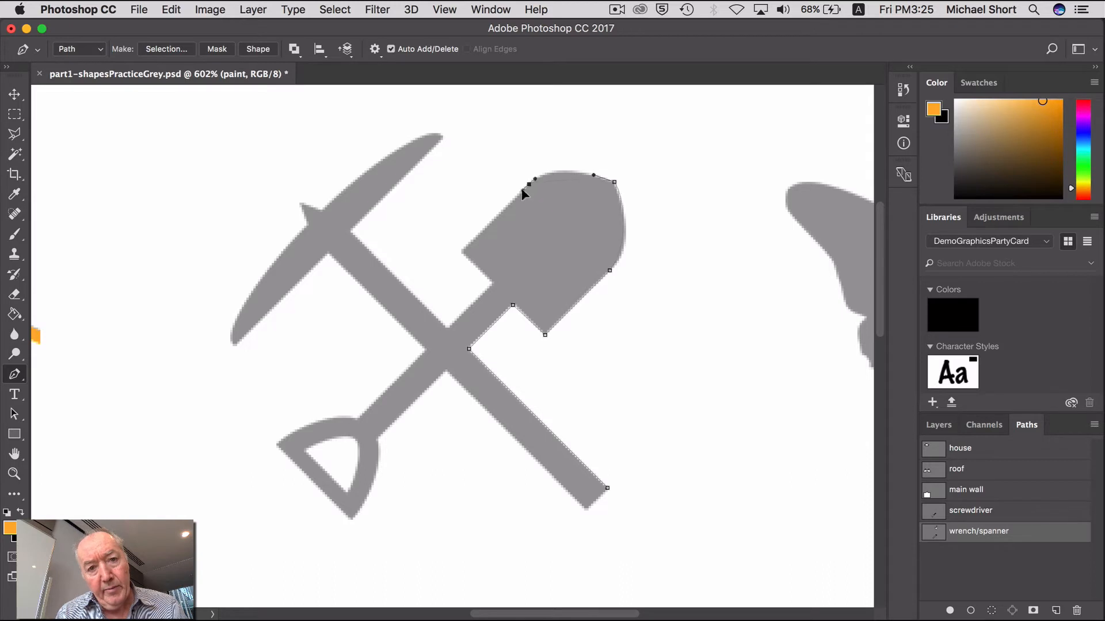
pyautogui.moveTo(514, 198); pyautogui.dragTo(502, 209)
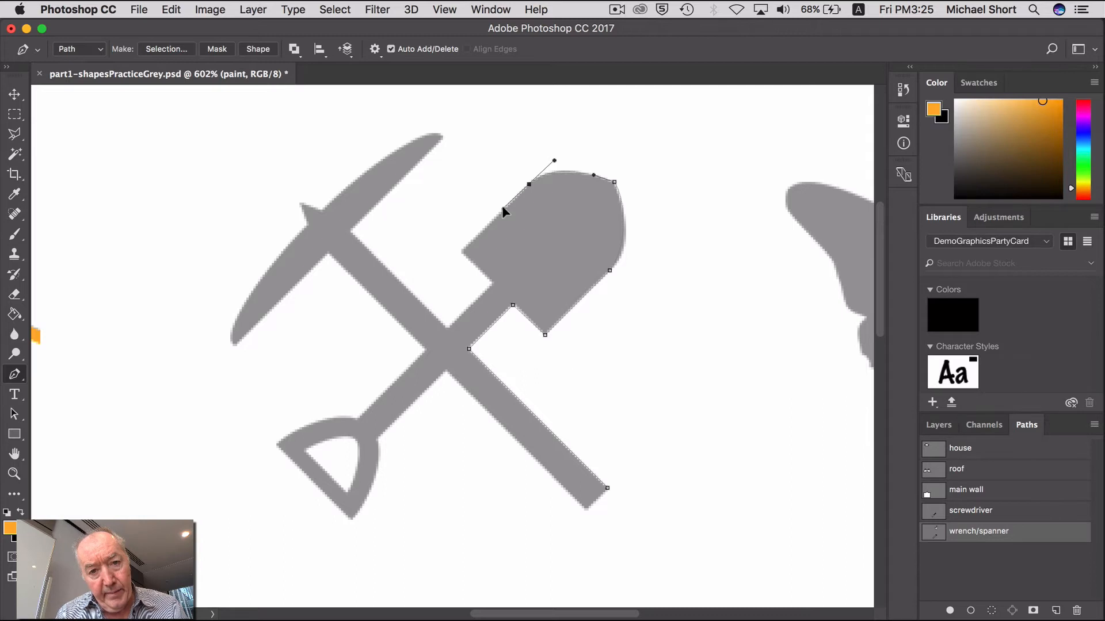
pyautogui.press('super')
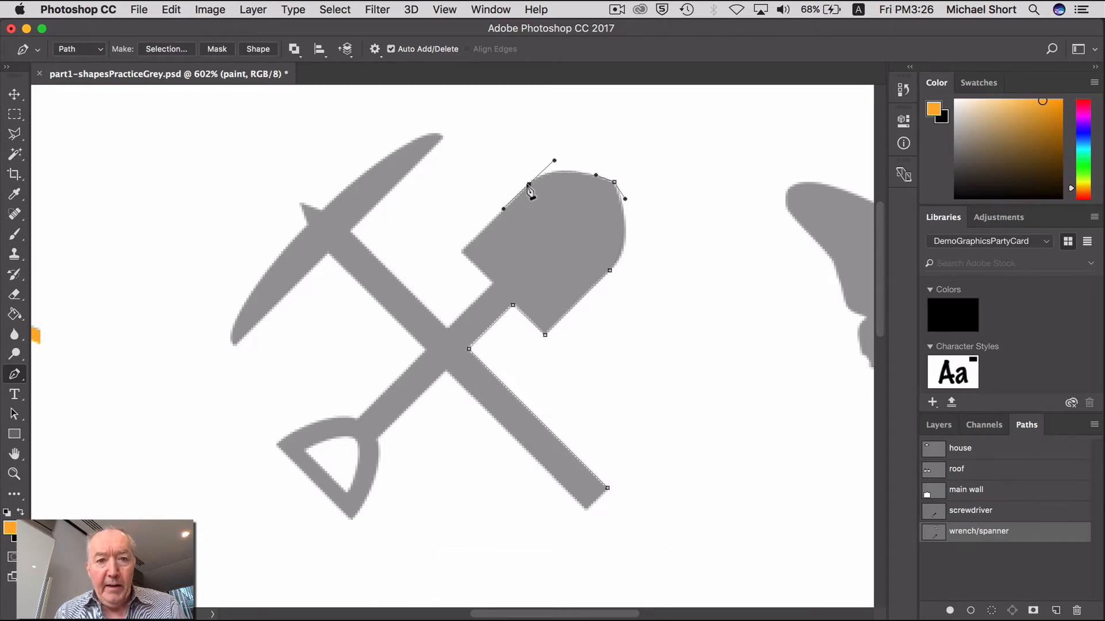
pyautogui.press('alt')
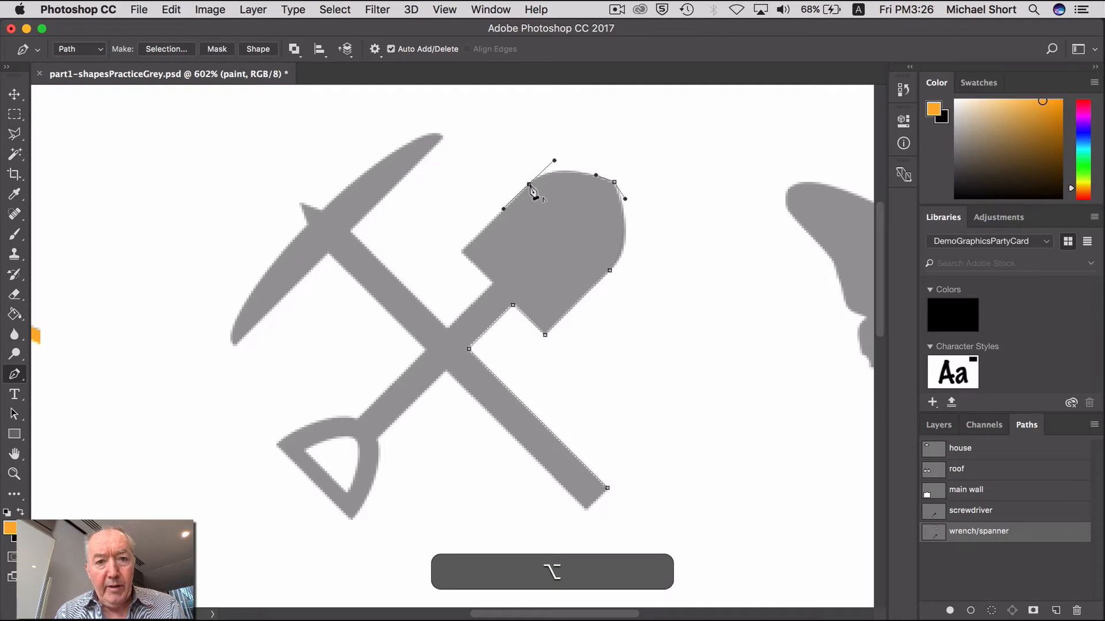
pyautogui.keyDown('alt'); pyautogui.click(529, 185); pyautogui.keyUp('alt')
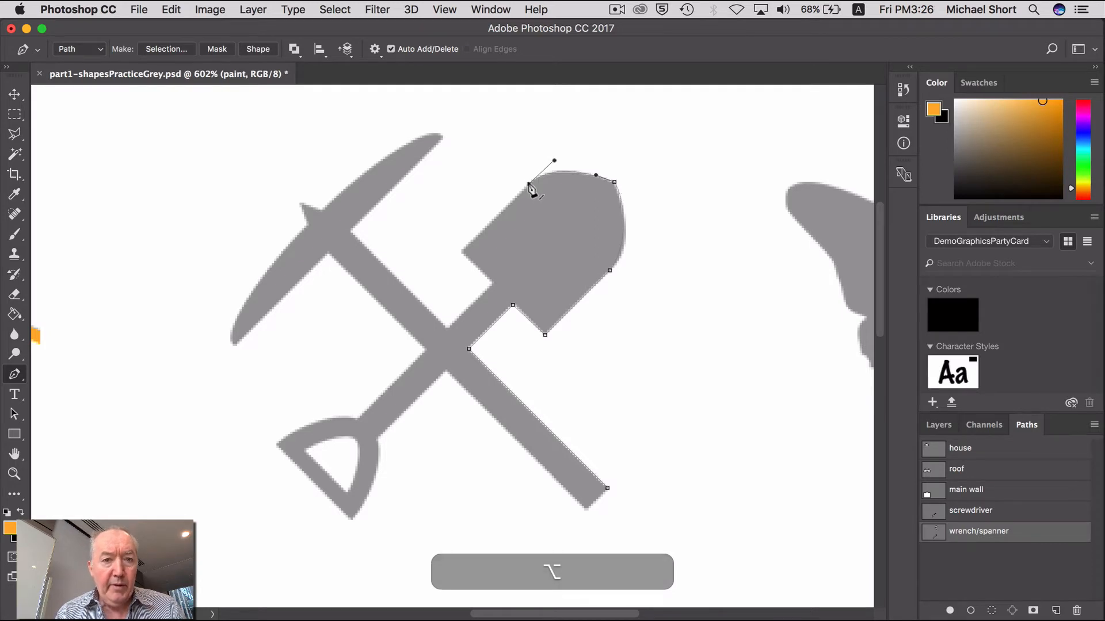
# Add straight segments down the shovel blade's left edge, around its shaft, up the pickaxe handle and out to the pick head's upper tip
pyautogui.click(462, 252)
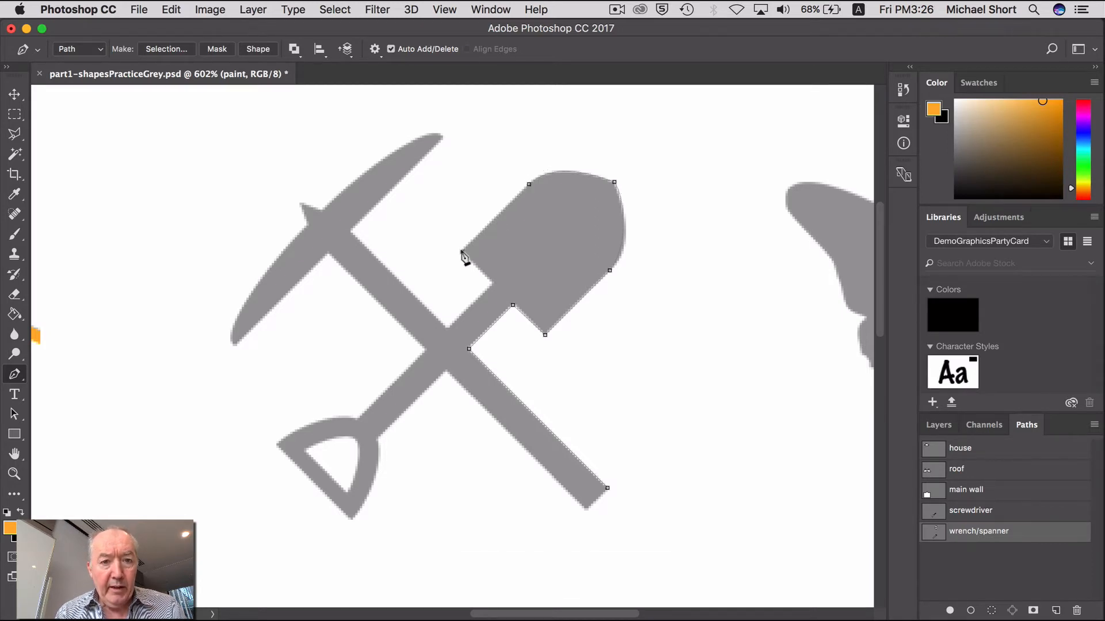
pyautogui.click(492, 284)
pyautogui.click(448, 326)
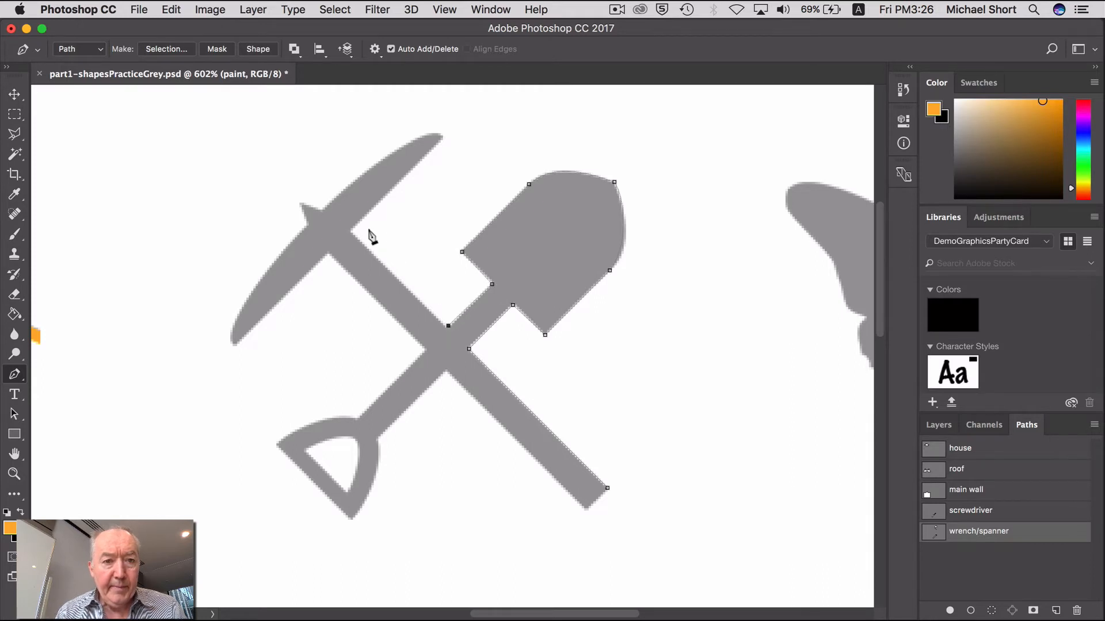
pyautogui.click(350, 231)
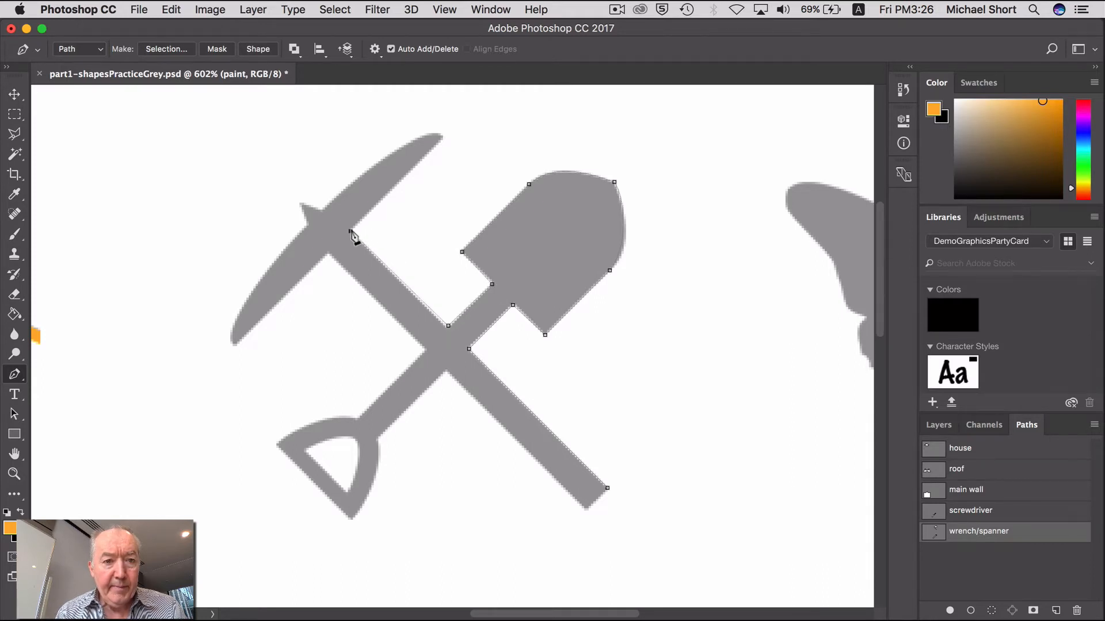
pyautogui.click(443, 137)
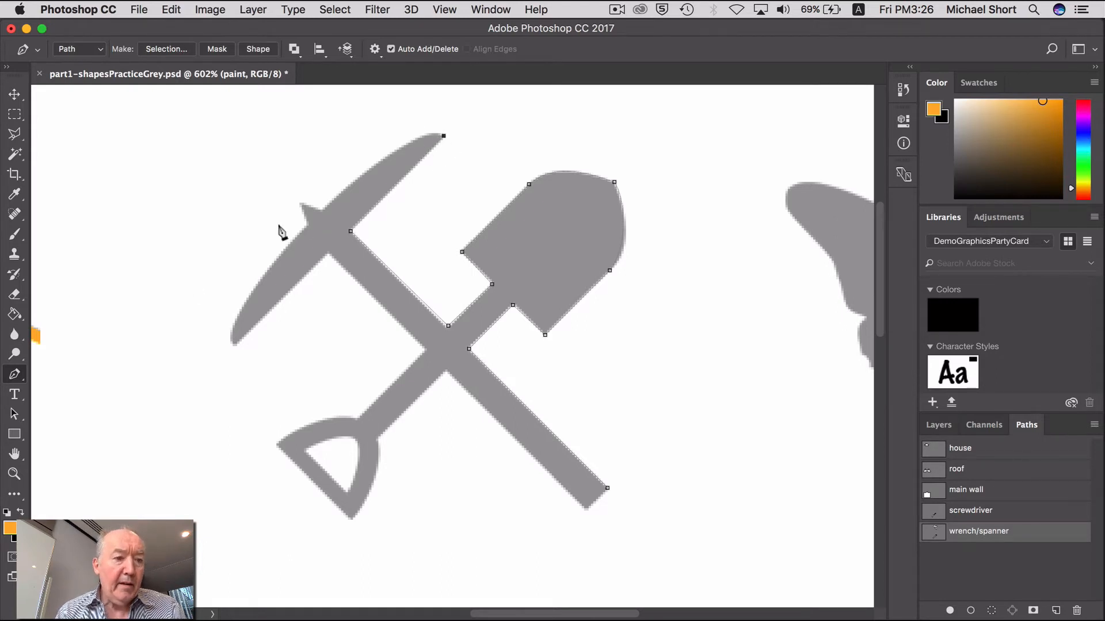
# Zoom in on the pick head and trace its rounded upper tip with a short curve, aligning the outgoing handle with the edge
pyautogui.click(14, 473)
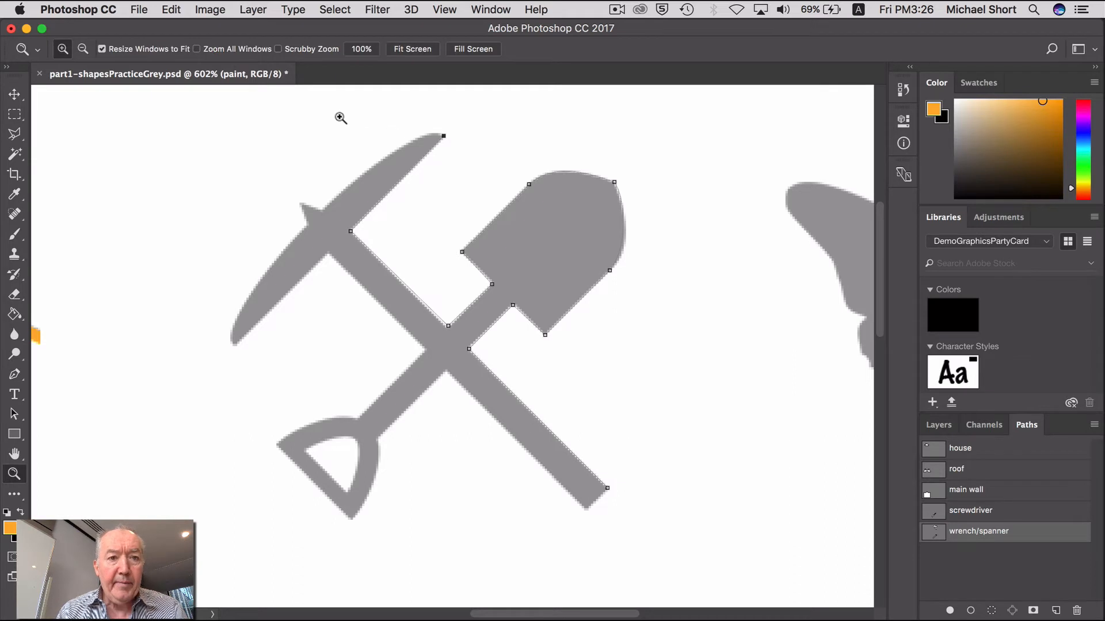
pyautogui.moveTo(179, 110); pyautogui.dragTo(504, 364)
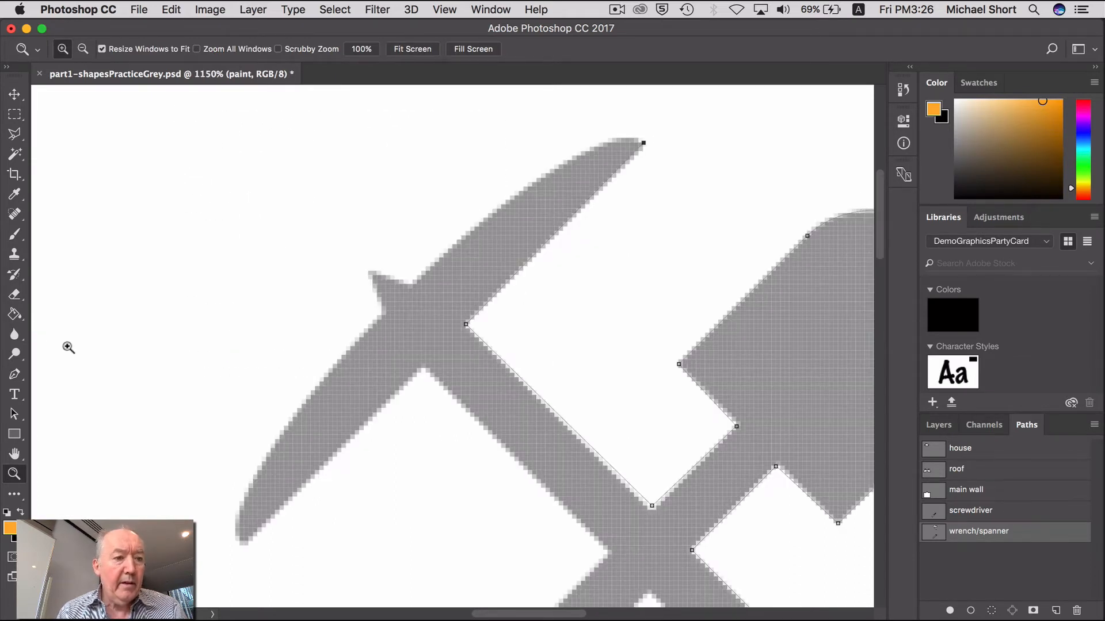
pyautogui.click(14, 374)
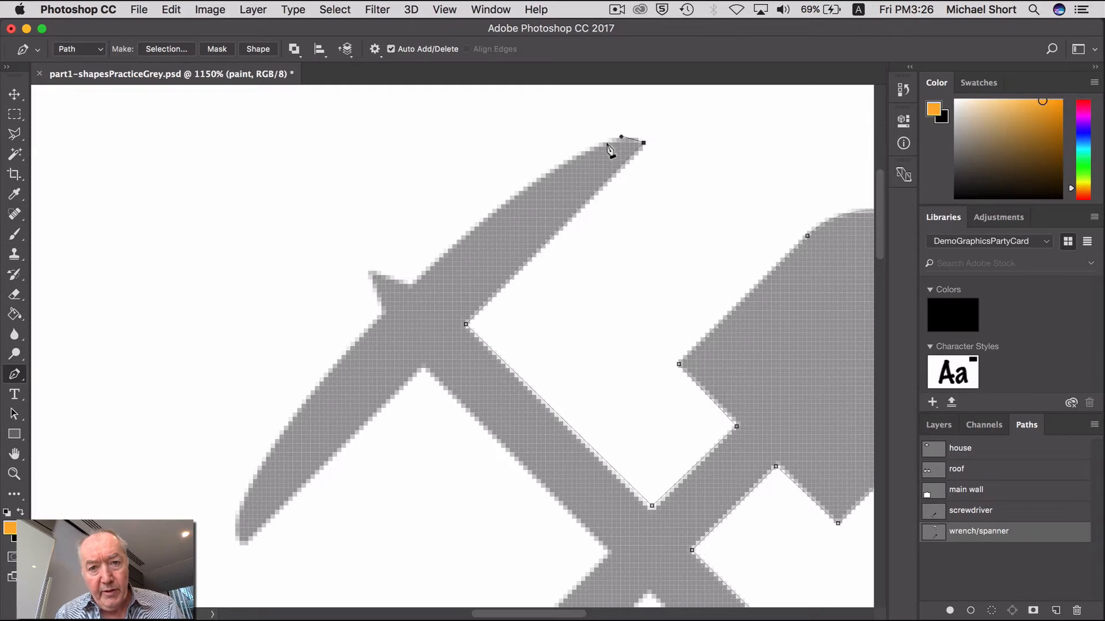
pyautogui.moveTo(607, 142); pyautogui.dragTo(600, 144)
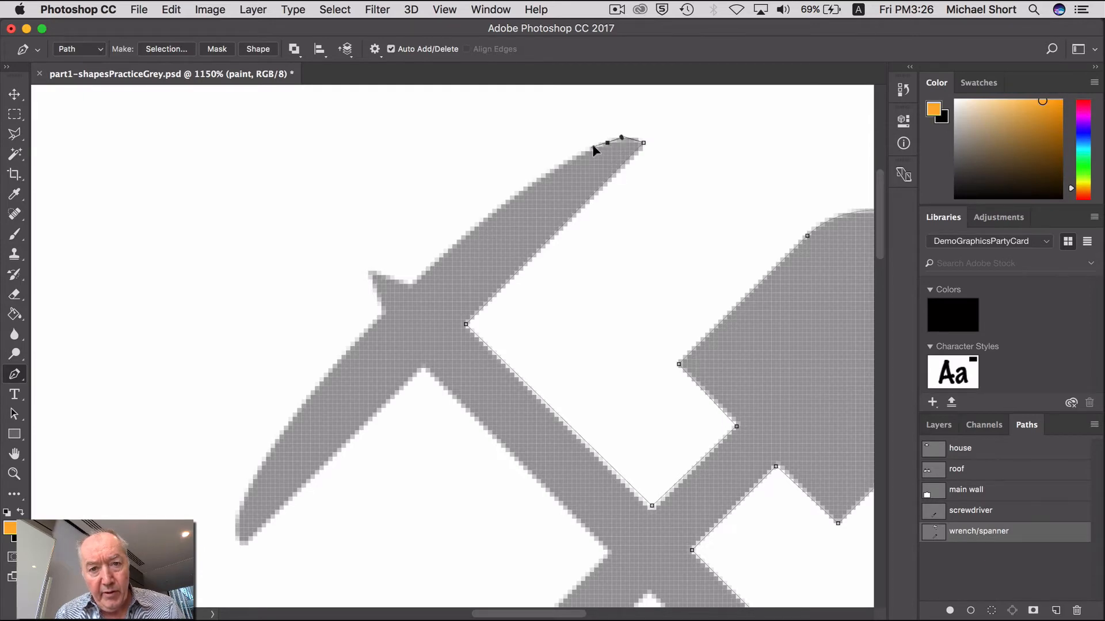
pyautogui.moveTo(592, 146); pyautogui.dragTo(592, 147)
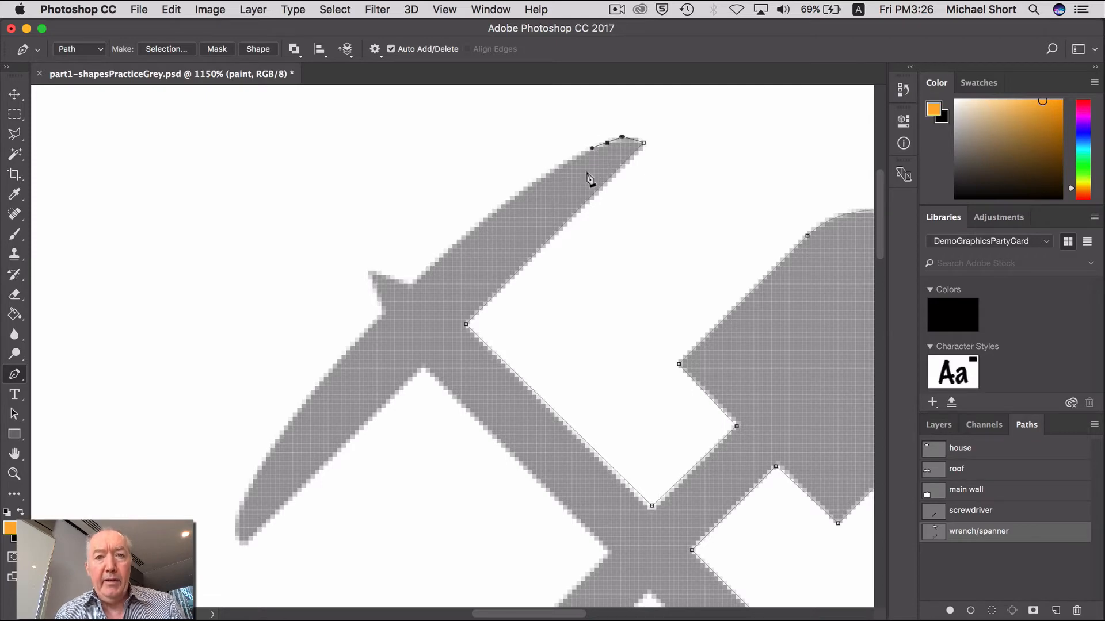
# Trace the pick head's upper curve to the base of the small spike and remove that anchor's outgoing handle
pyautogui.click(412, 284)
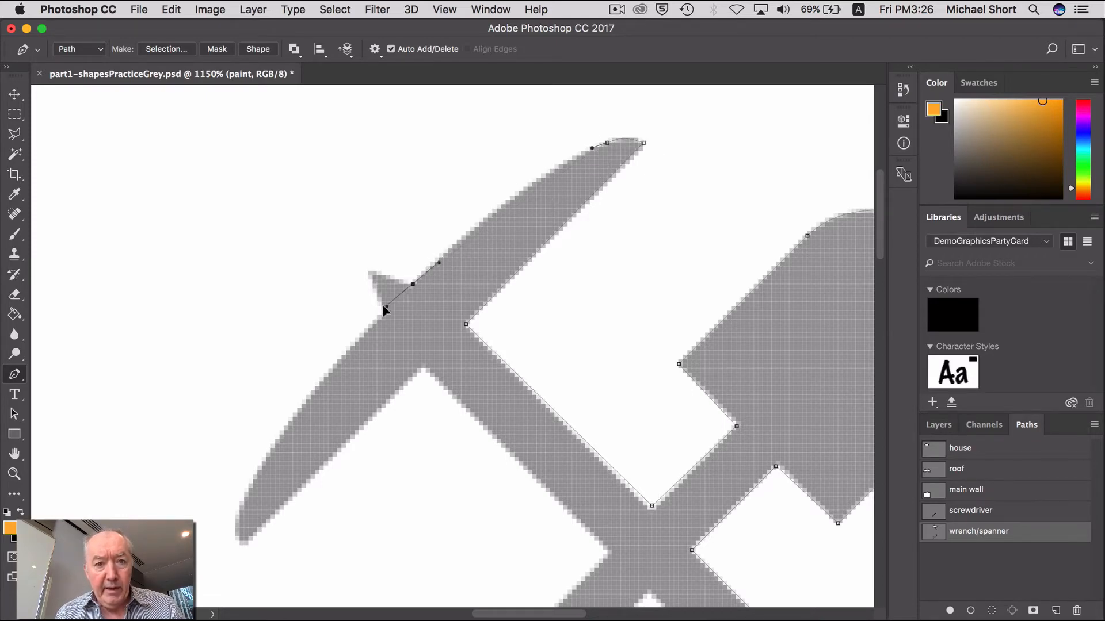
pyautogui.moveTo(383, 307); pyautogui.dragTo(316, 374)
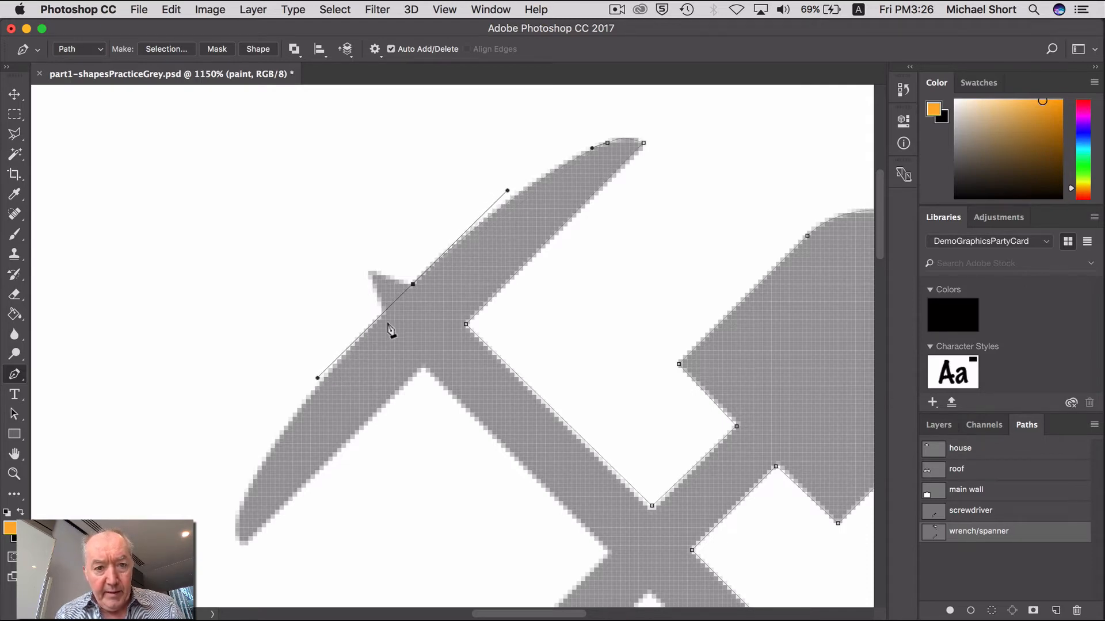
pyautogui.press('super')
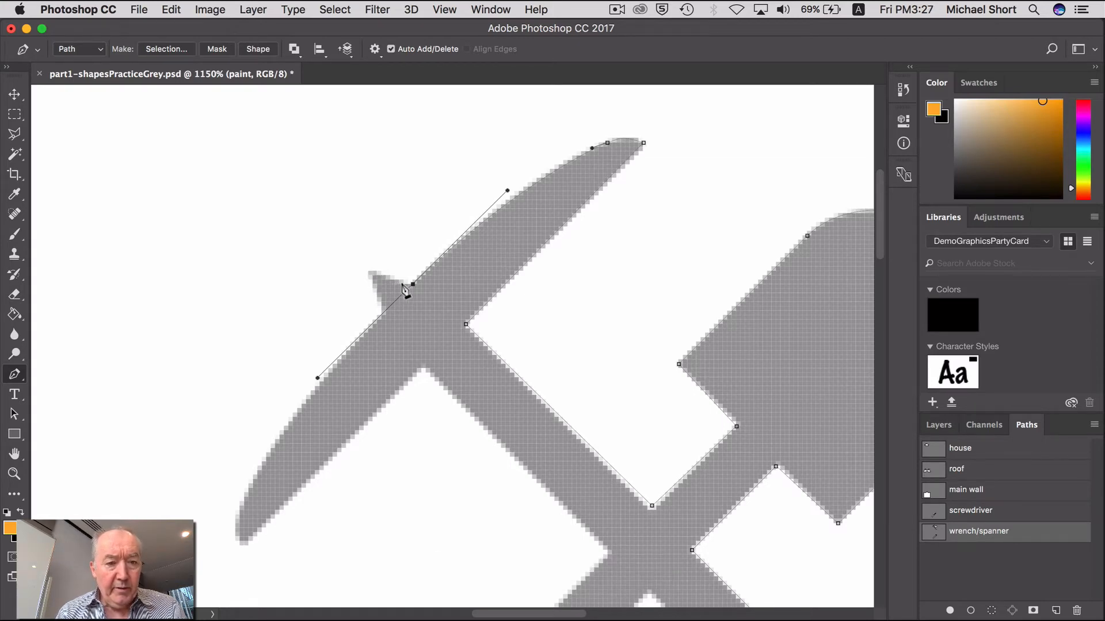
pyautogui.press('alt')
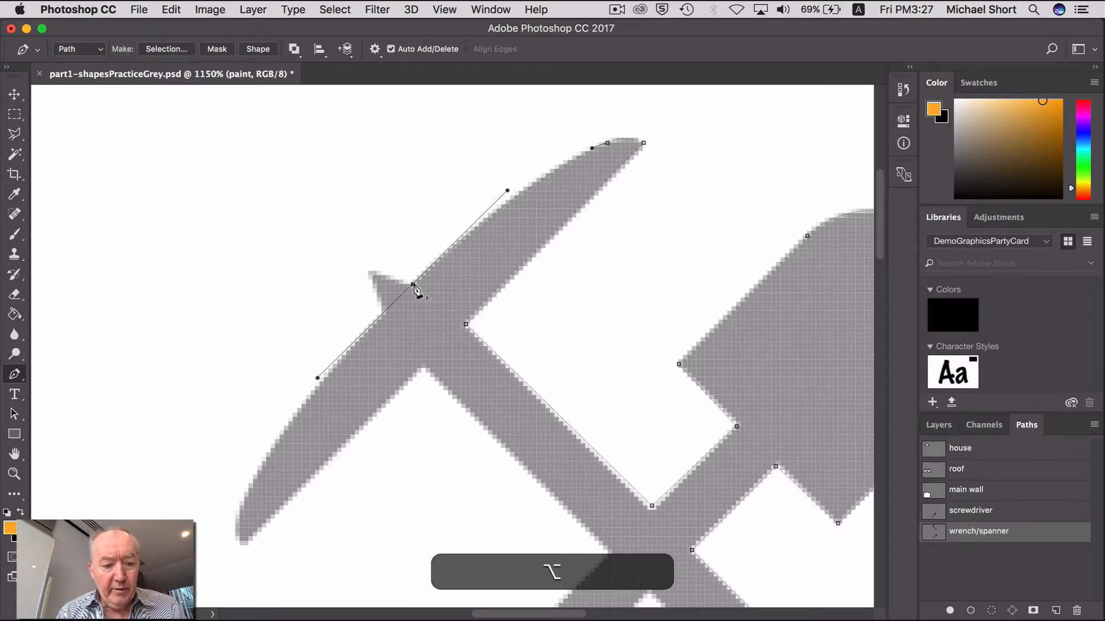
pyautogui.keyDown('alt'); pyautogui.click(412, 284); pyautogui.keyUp('alt')
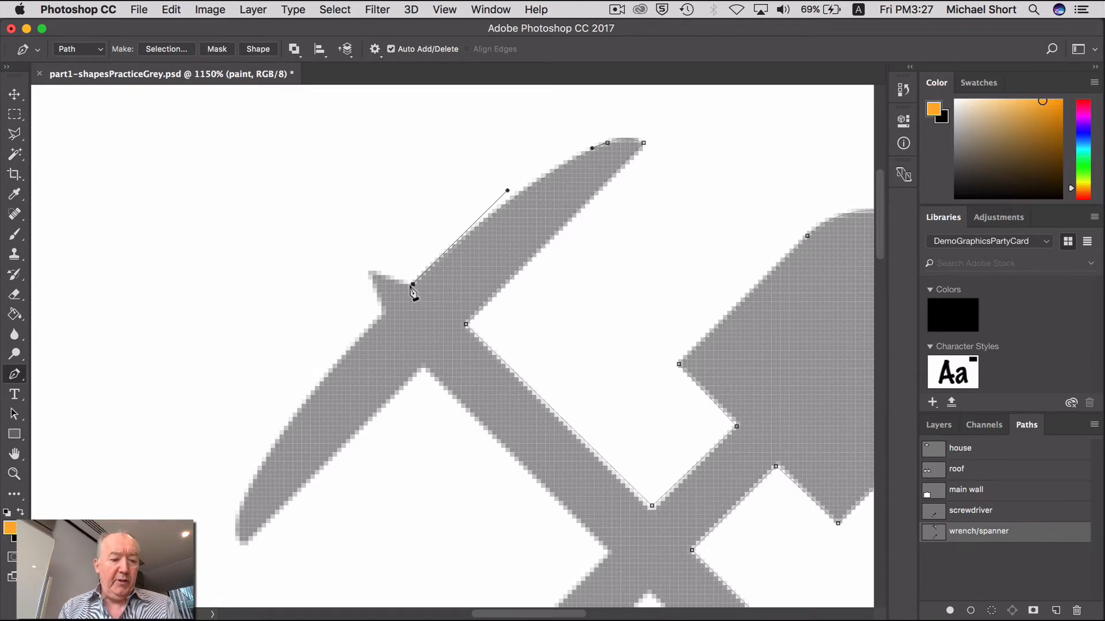
# Outline the small spike with straight segments, and trace the pick head's outer curve down to near its lower tip
pyautogui.click(368, 271)
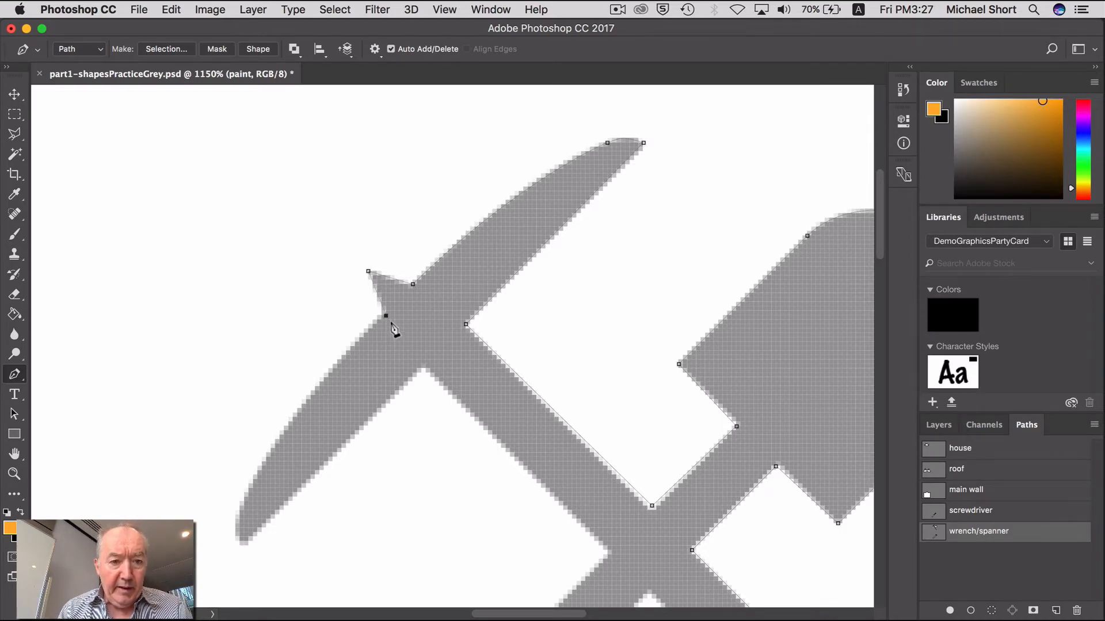
pyautogui.moveTo(343, 351); pyautogui.dragTo(312, 380)
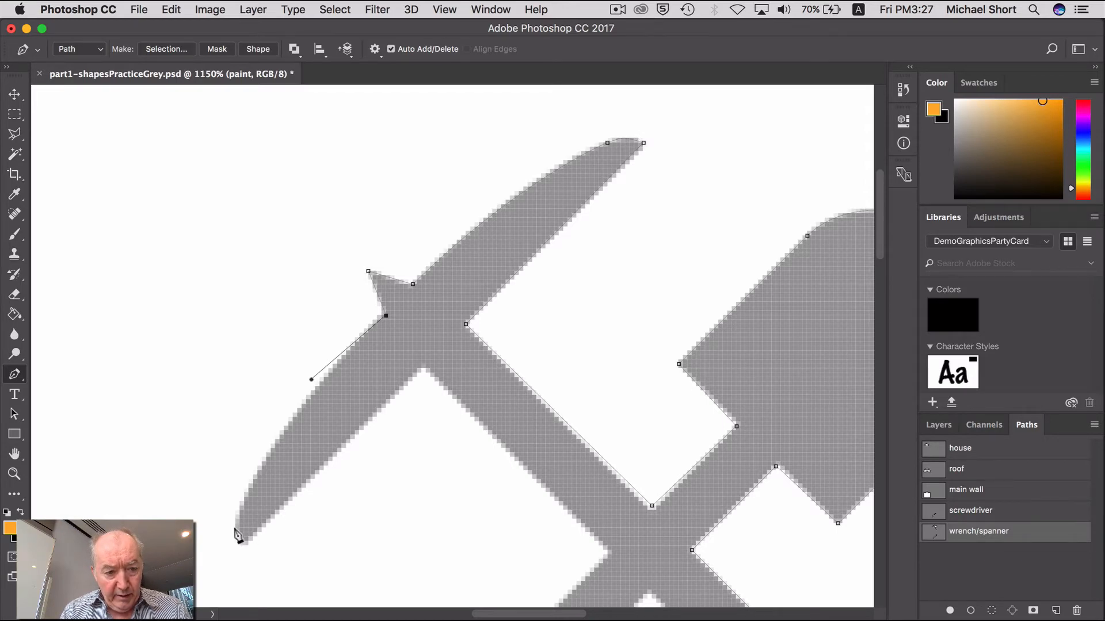
pyautogui.moveTo(236, 523); pyautogui.dragTo(233, 551)
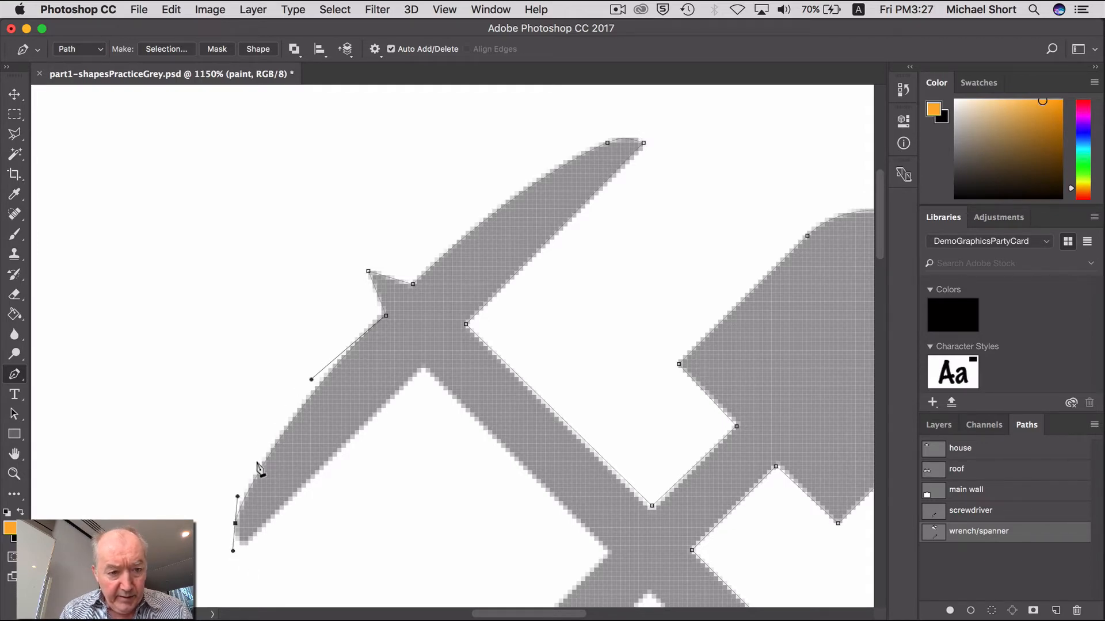
# Shorten the outgoing handle near the lower tip, curve the path around the tip, and remove the new anchor's outgoing handle
pyautogui.press('super')
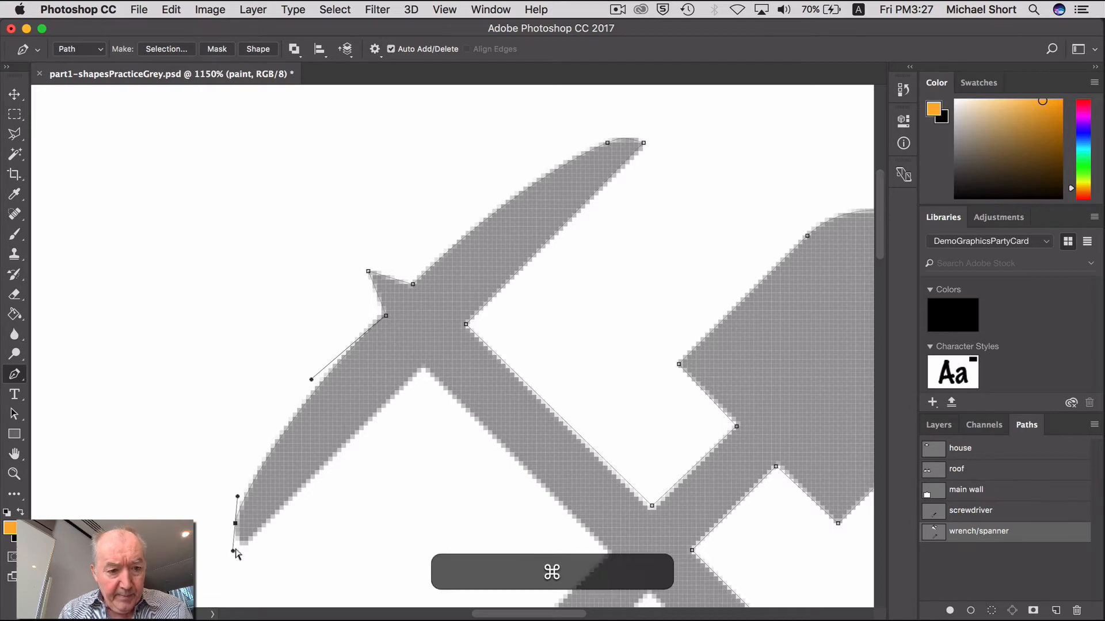
pyautogui.moveTo(233, 552); pyautogui.dragTo(235, 541)
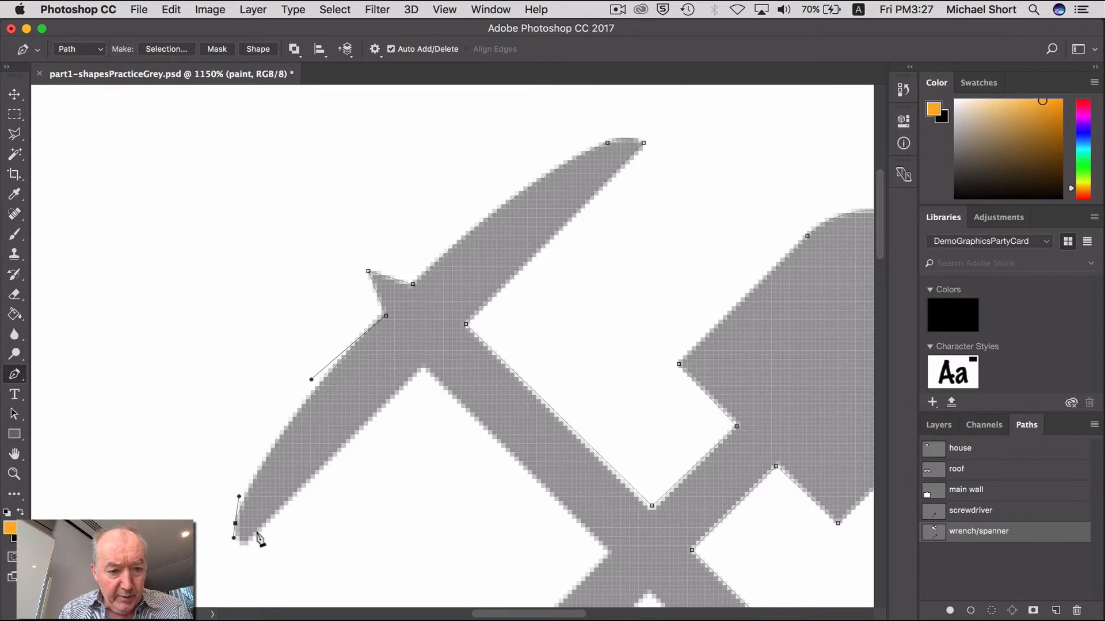
pyautogui.moveTo(257, 532); pyautogui.dragTo(274, 520)
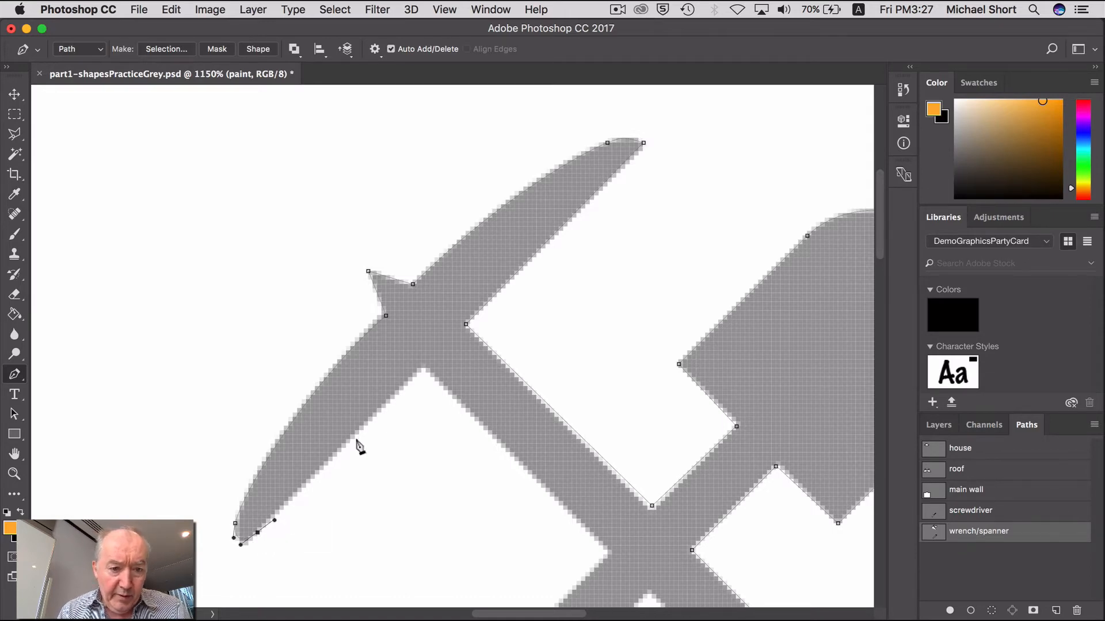
pyautogui.keyDown('alt'); pyautogui.click(258, 534); pyautogui.keyUp('alt')
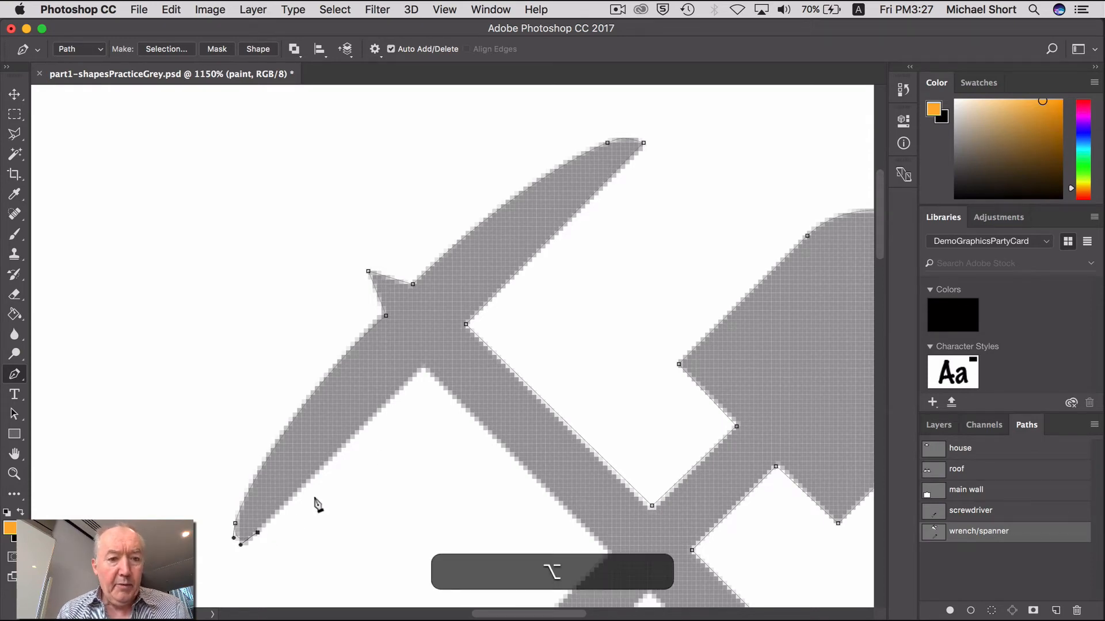
# Add straight segments along the pick head's inner edge, down the pickaxe handle to the crossing, and along the shovel shaft to its grip
pyautogui.click(426, 368)
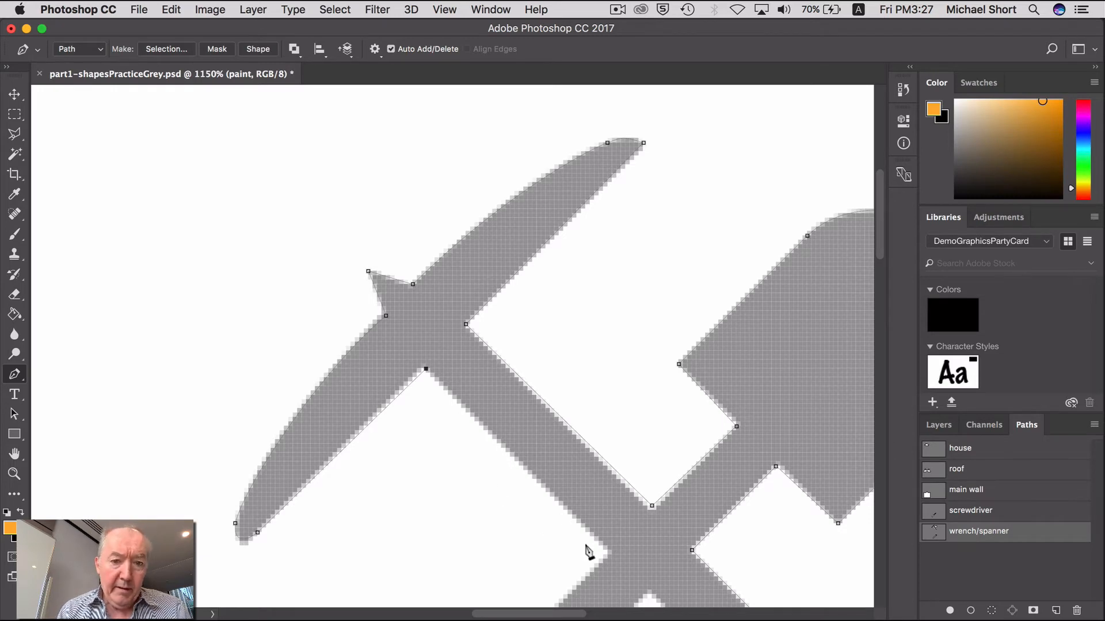
pyautogui.click(611, 550)
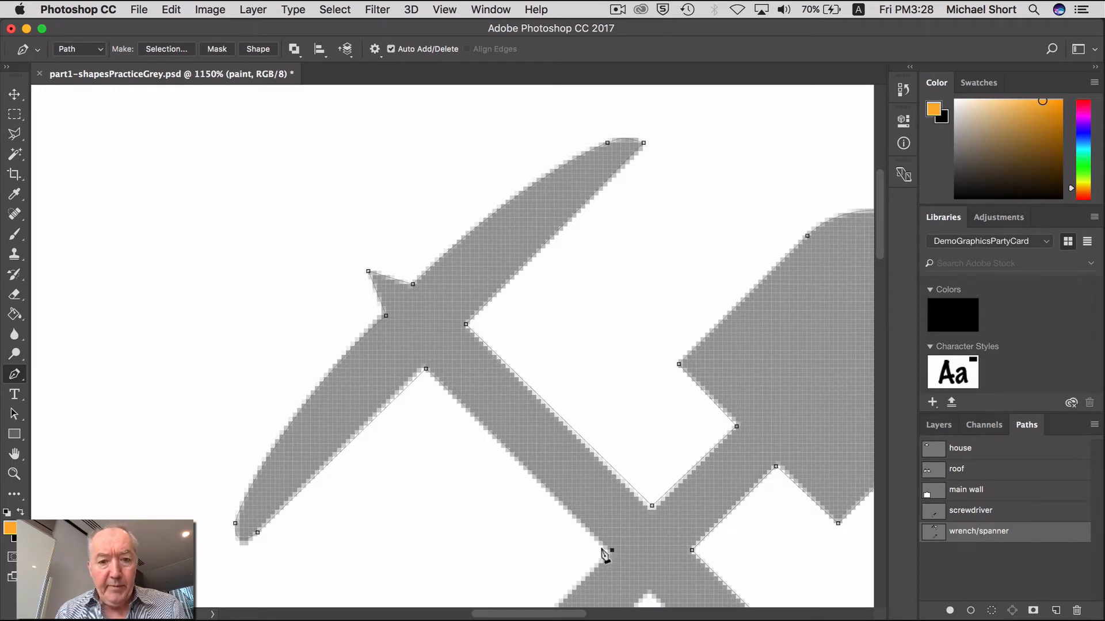
pyautogui.press('space')
pyautogui.moveTo(584, 486); pyautogui.dragTo(574, 240)
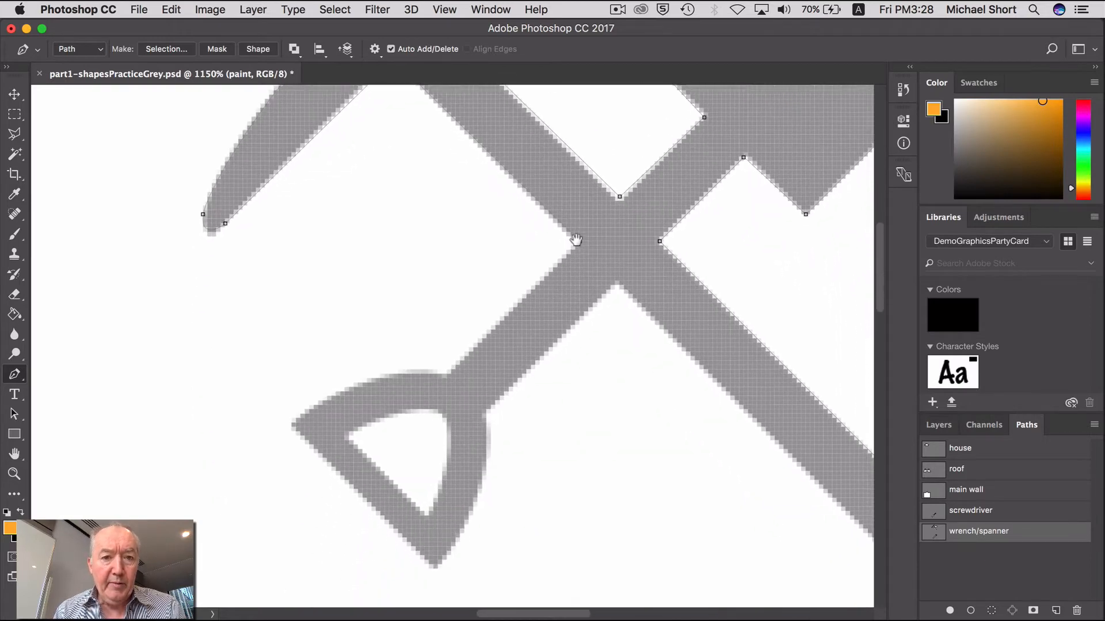
pyautogui.click(443, 373)
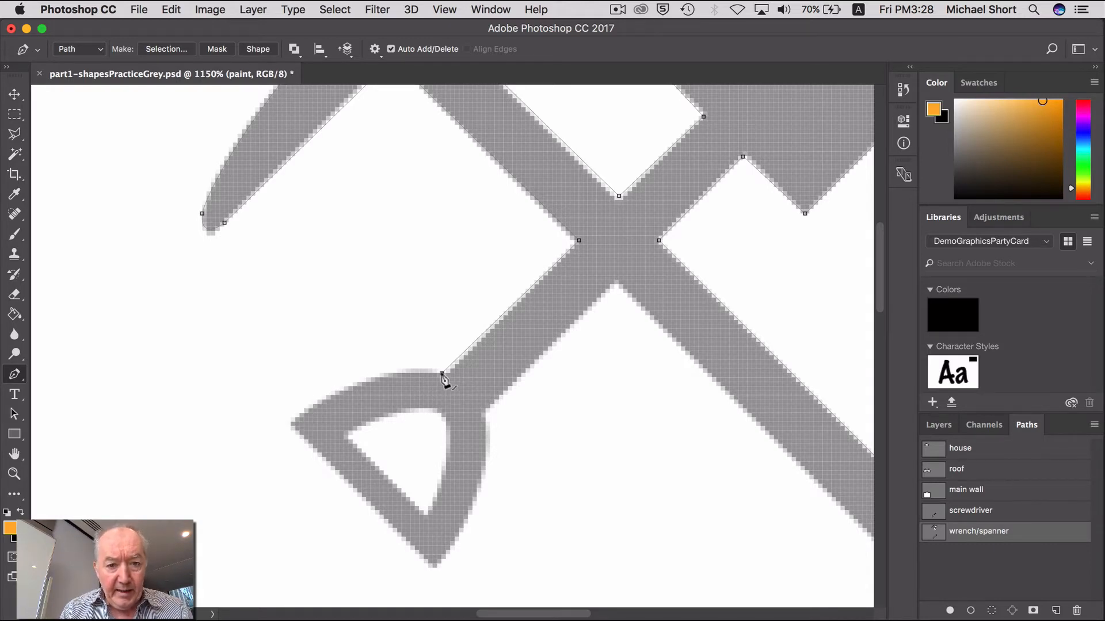
# Trace the curved upper edge of the shovel grip to its left corner and remove the corner anchor's outgoing handle
pyautogui.moveTo(442, 374); pyautogui.dragTo(398, 365)
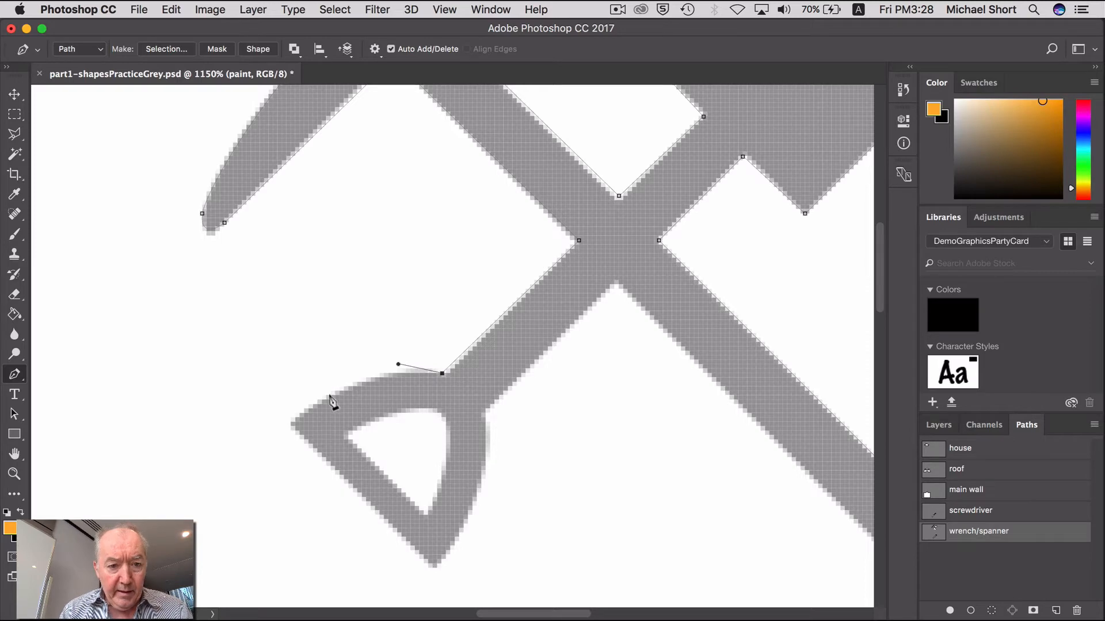
pyautogui.moveTo(271, 438); pyautogui.dragTo(259, 453)
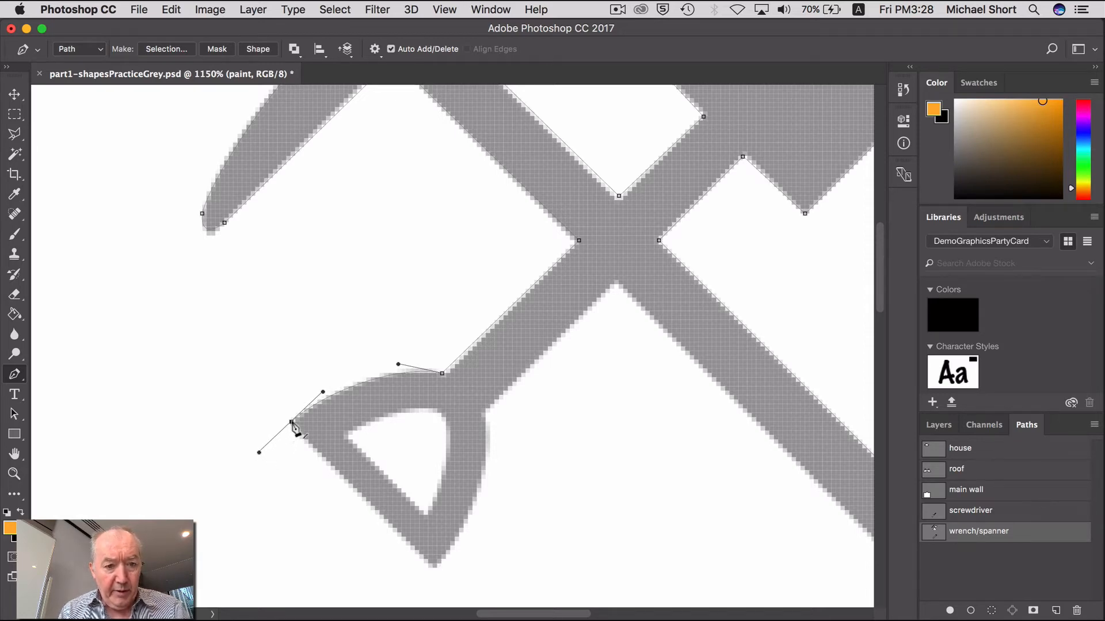
pyautogui.press('alt')
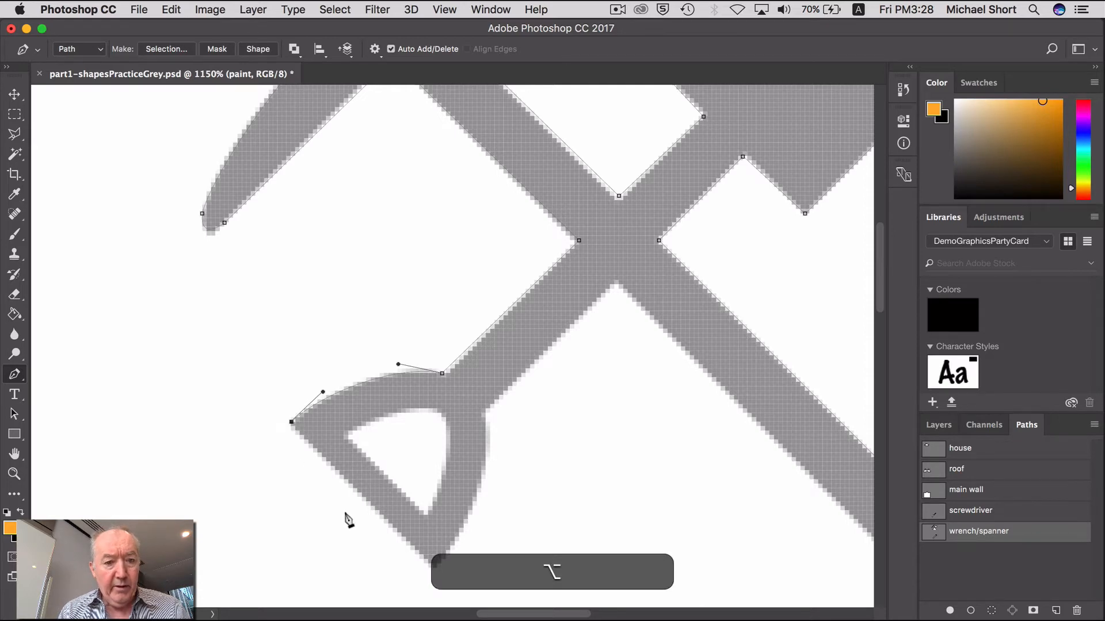
# Trace the grip's straight edge to its bottom corner and its right-hand curve up to the shaft, removing the last anchor's outgoing handle
pyautogui.click(432, 568)
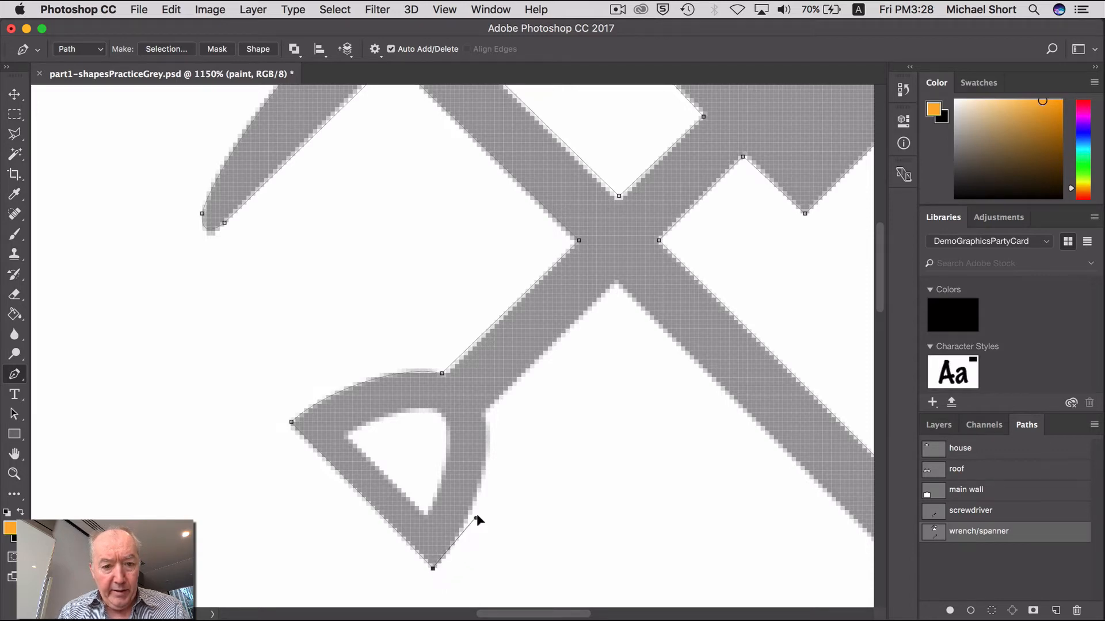
pyautogui.click(476, 516)
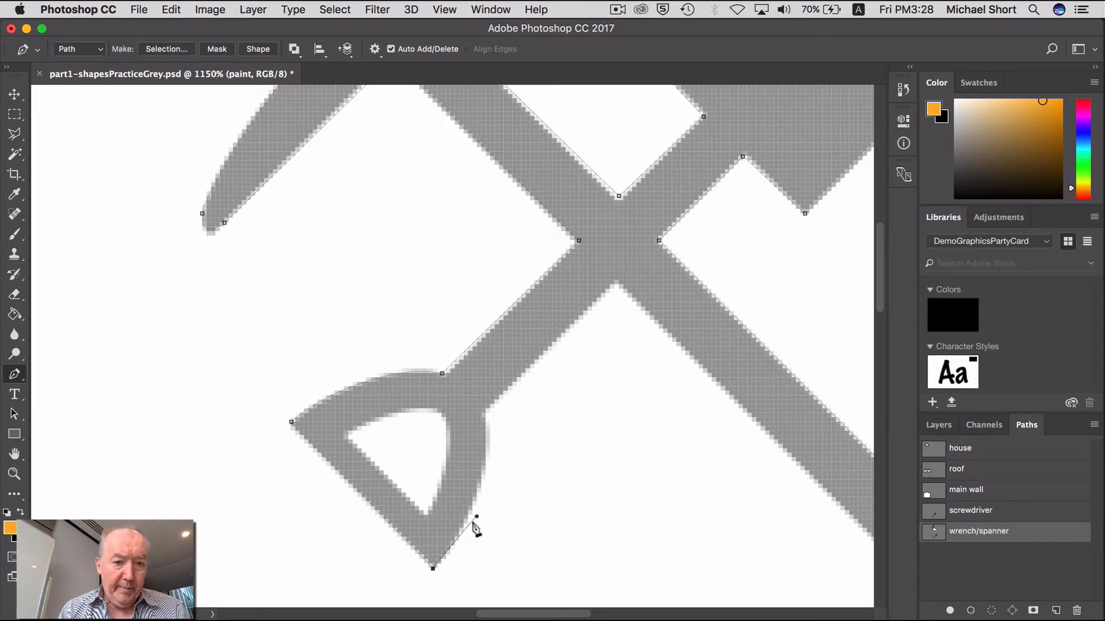
pyautogui.moveTo(486, 413); pyautogui.dragTo(482, 370)
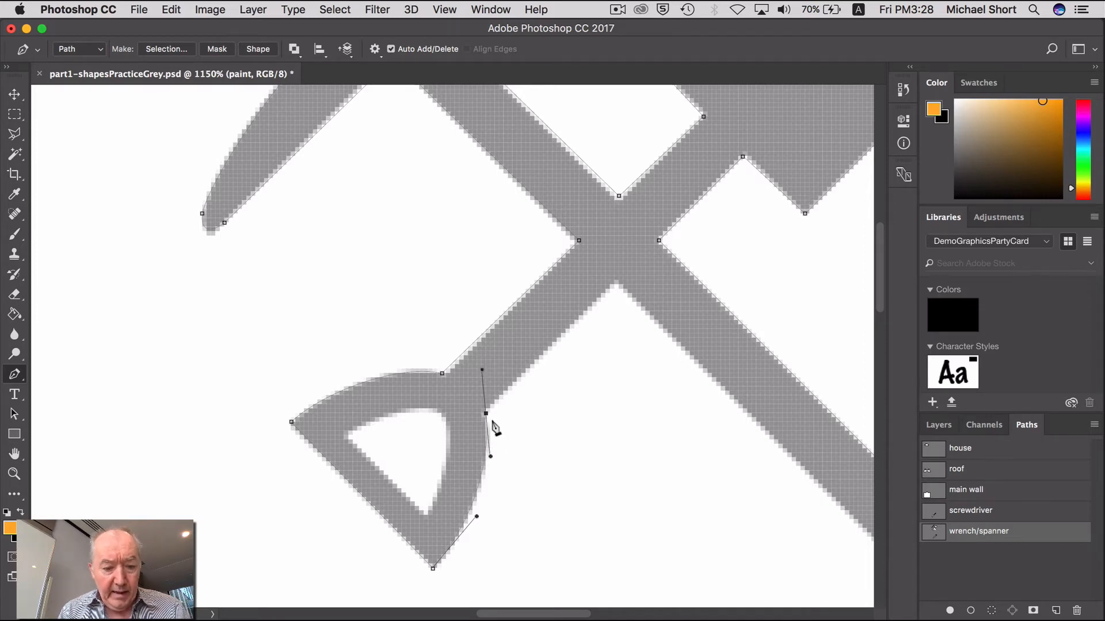
pyautogui.press('alt')
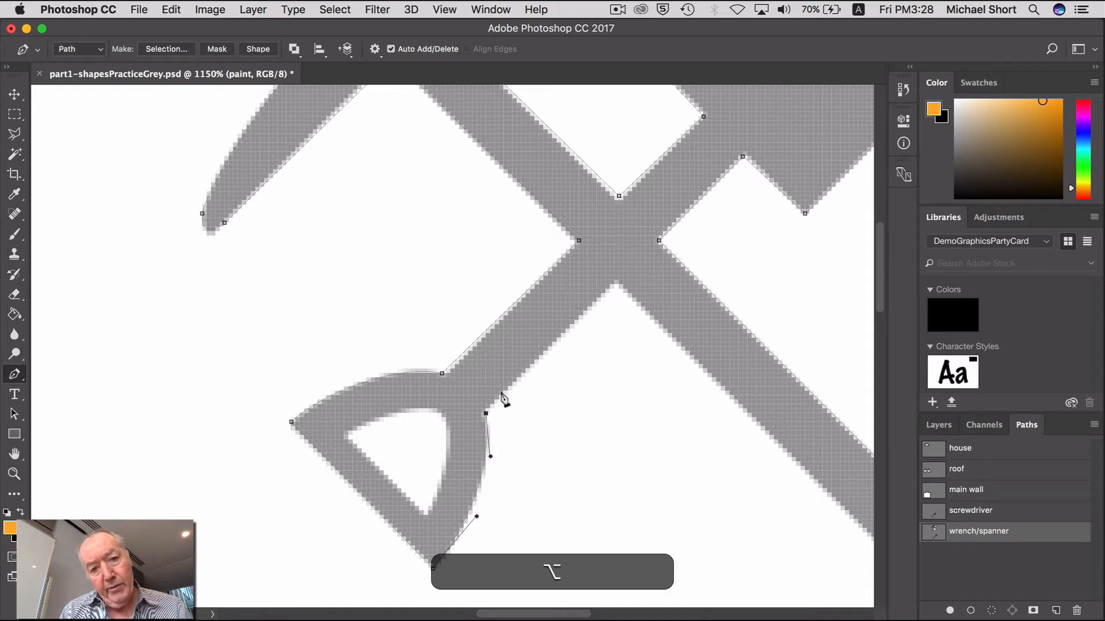
# Add straight segments along the shovel shaft to the crossing and down the pickaxe handle to its lower end corner
pyautogui.click(618, 285)
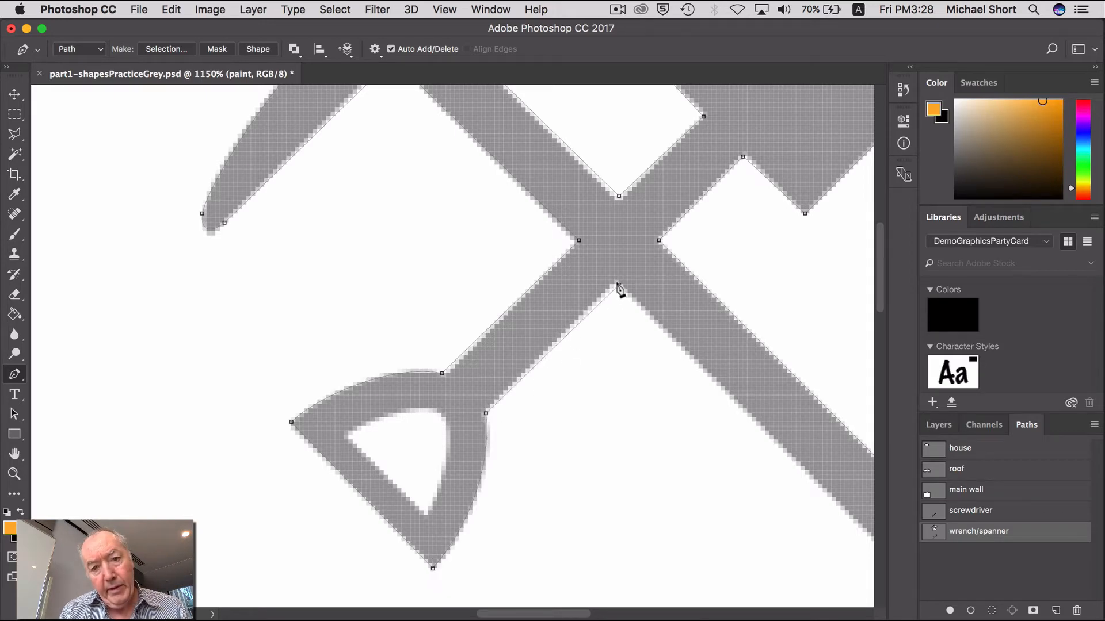
pyautogui.press('space')
pyautogui.moveTo(616, 387); pyautogui.dragTo(379, 301)
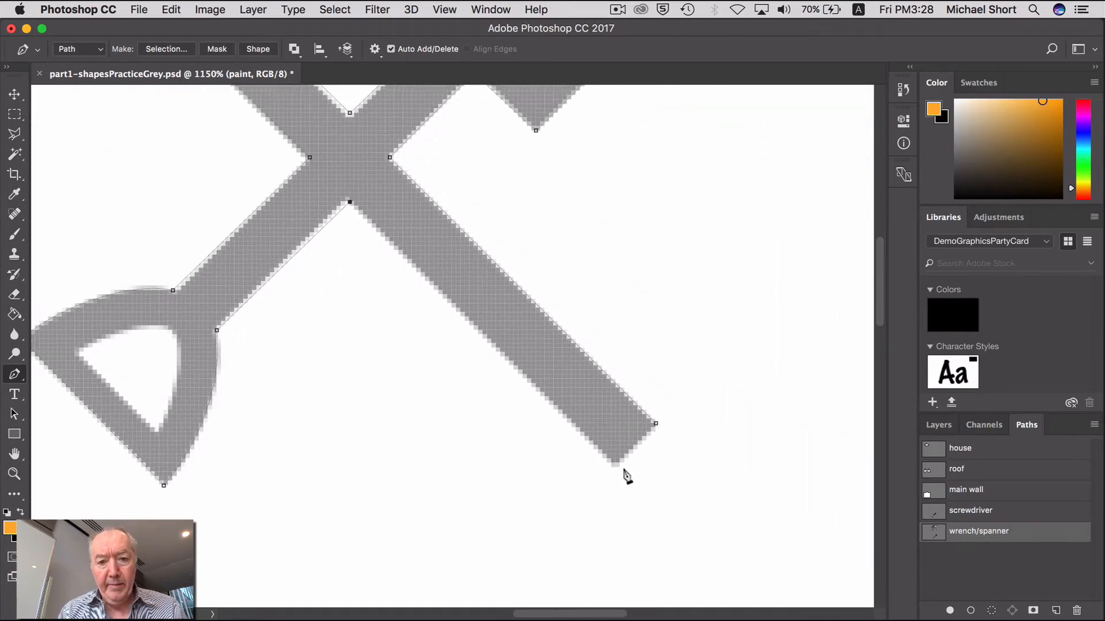
pyautogui.click(616, 463)
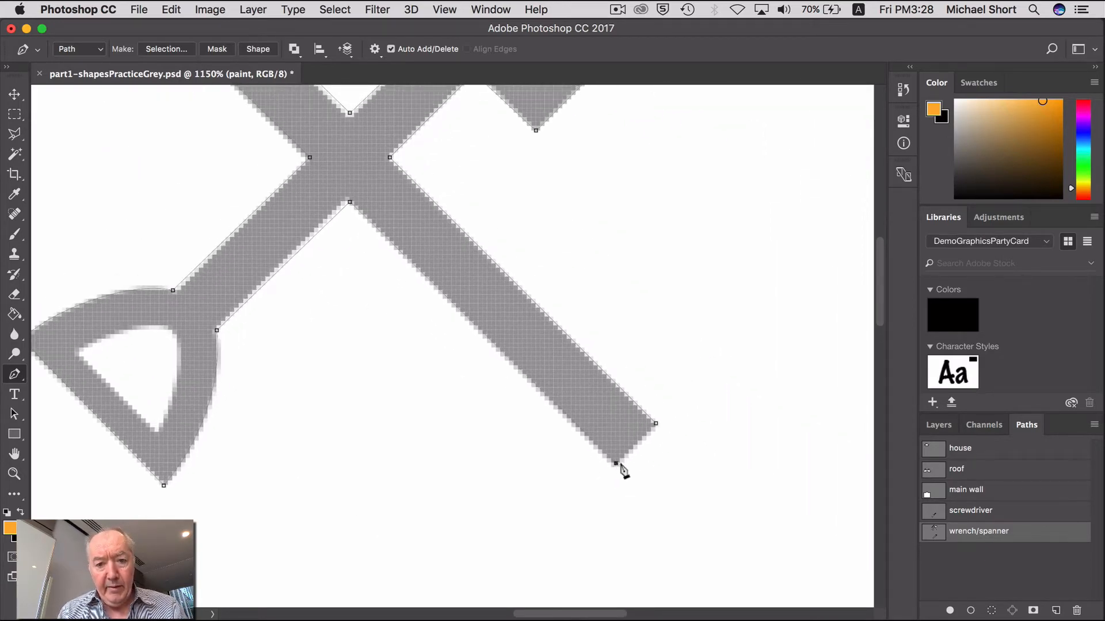
# Close the outer outline at the pickaxe handle's end corner, trace the grip opening's right-hand curve, and nudge its bottom anchor onto the corner
pyautogui.click(657, 424)
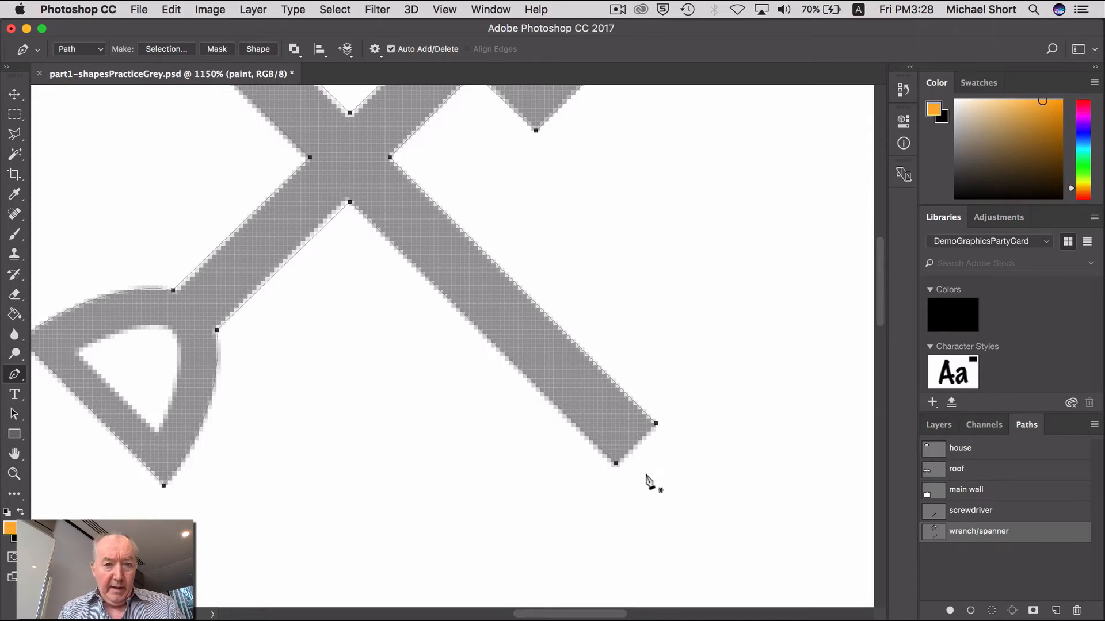
pyautogui.press('space')
pyautogui.moveTo(426, 432); pyautogui.dragTo(528, 523)
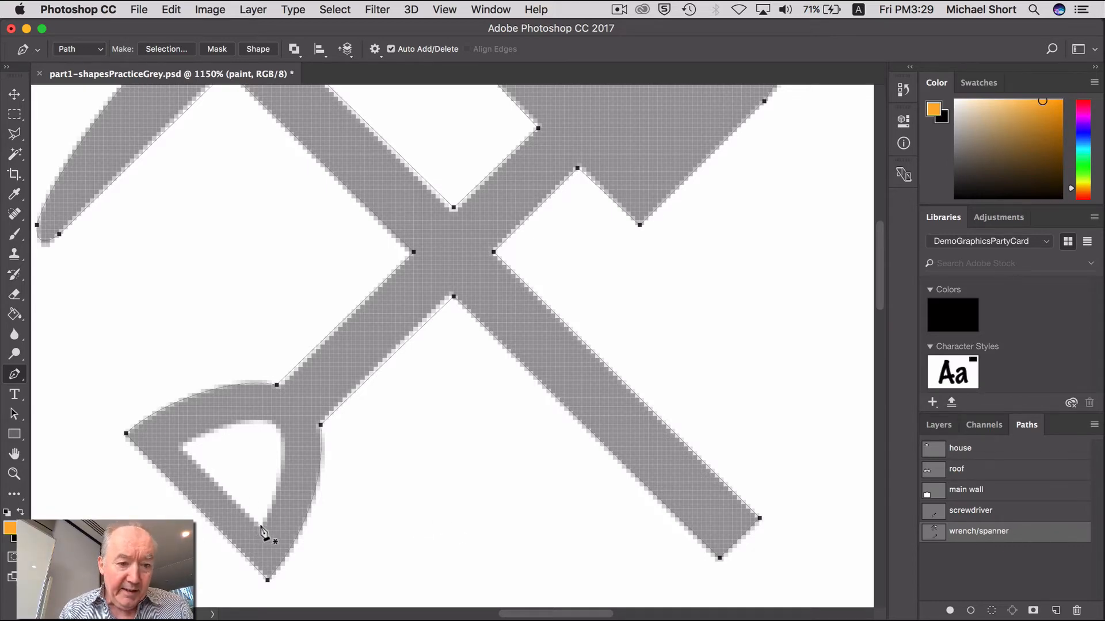
pyautogui.moveTo(268, 501); pyautogui.dragTo(276, 503)
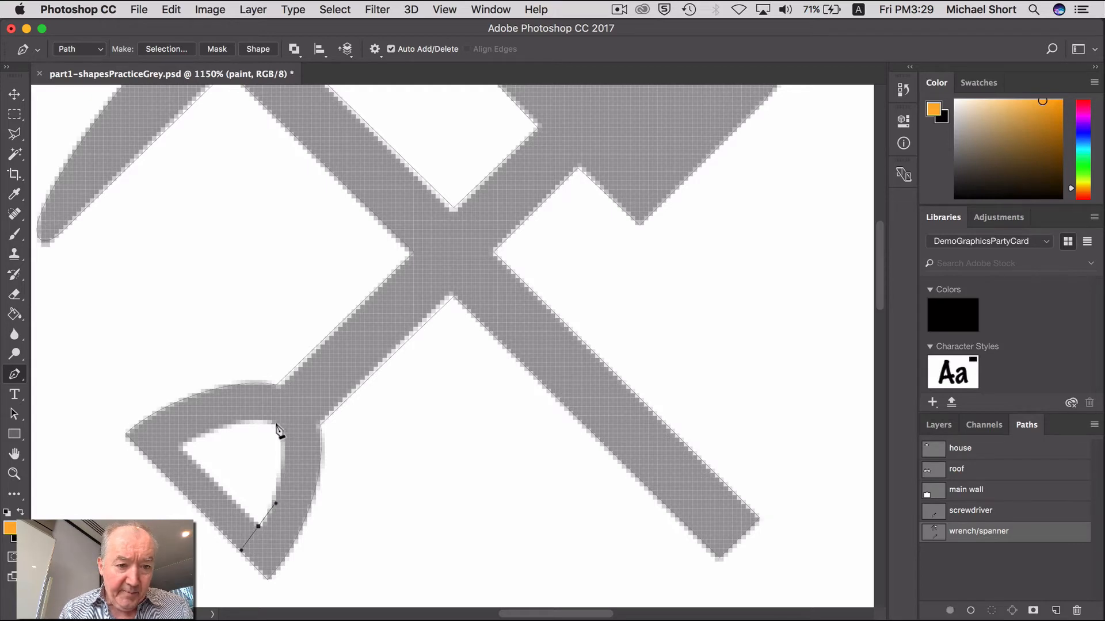
pyautogui.moveTo(277, 425); pyautogui.dragTo(259, 402)
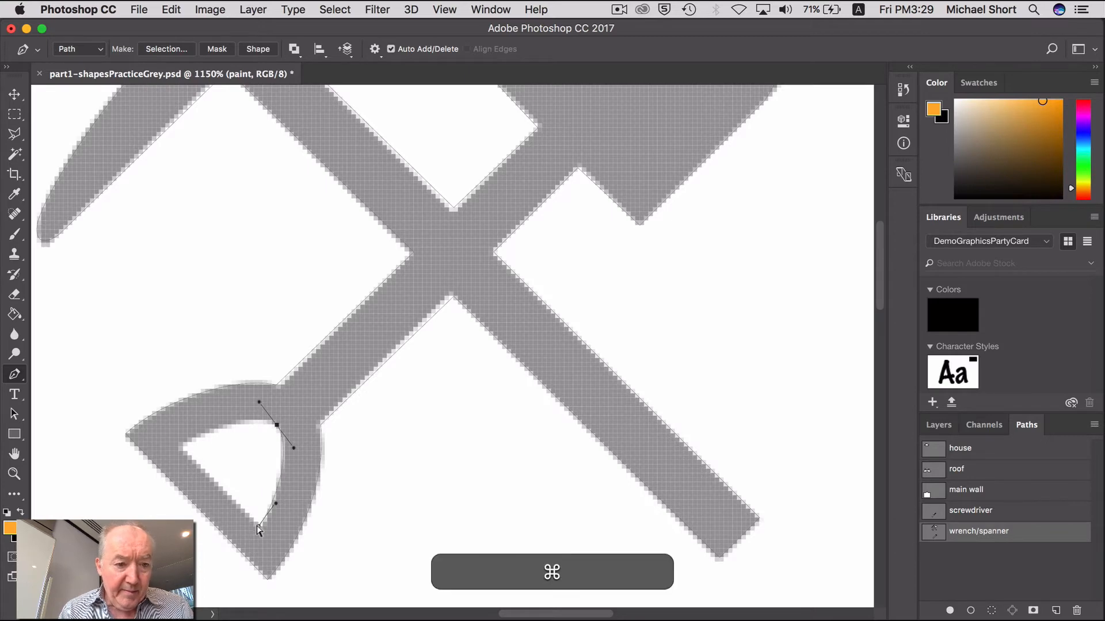
pyautogui.keyDown('super'); pyautogui.click(263, 525); pyautogui.keyUp('super')
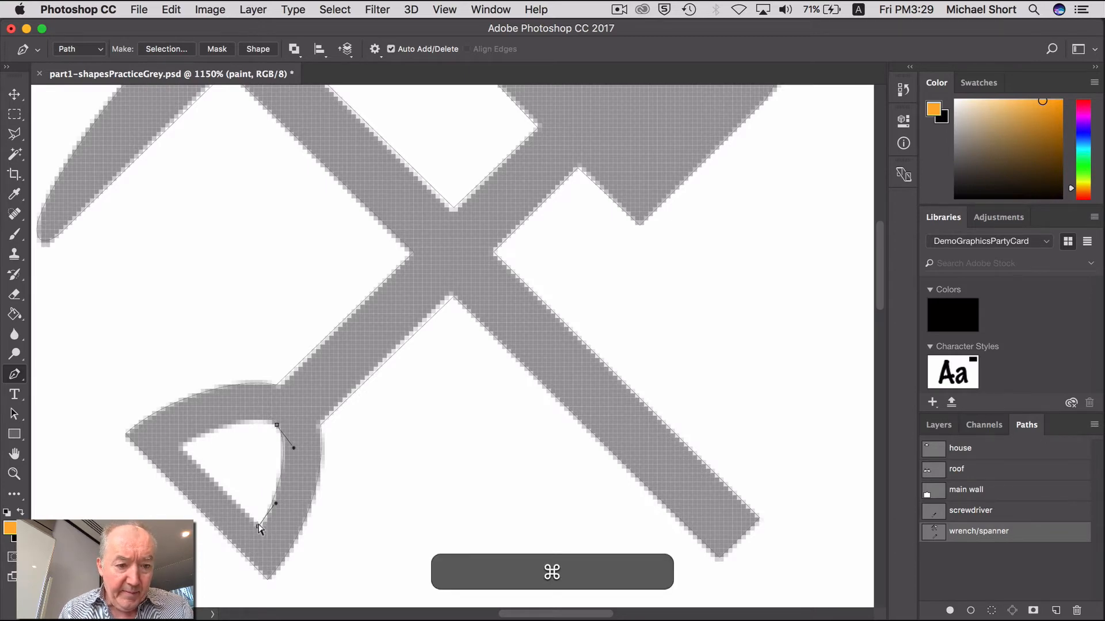
pyautogui.moveTo(258, 525); pyautogui.dragTo(263, 525)
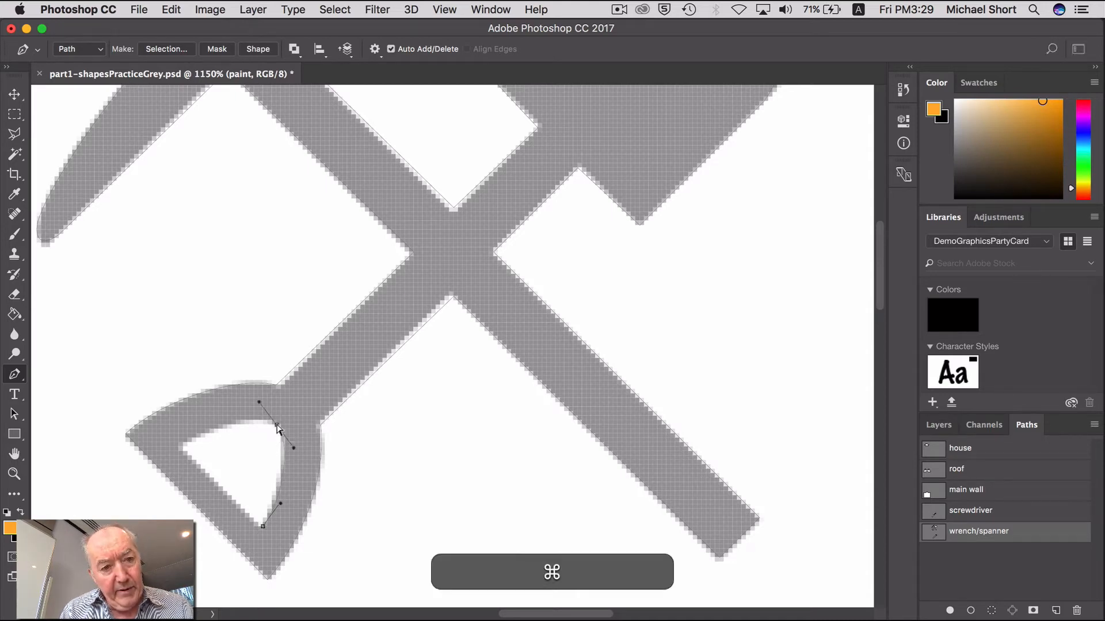
pyautogui.keyDown('super'); pyautogui.click(277, 426); pyautogui.keyUp('super')
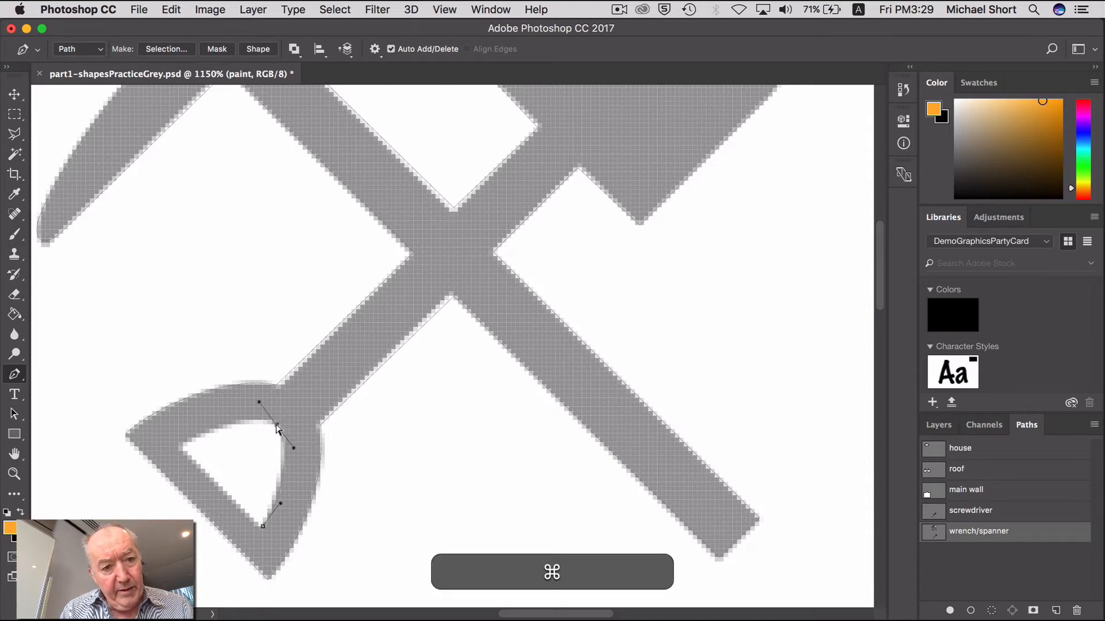
pyautogui.click(183, 446)
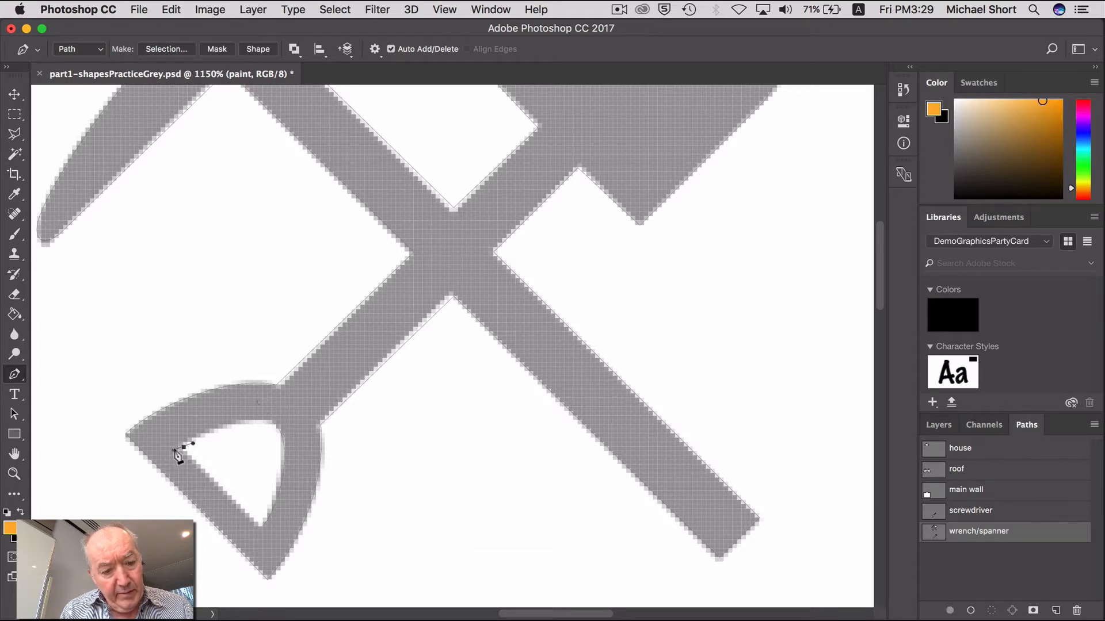
pyautogui.press('super+z')
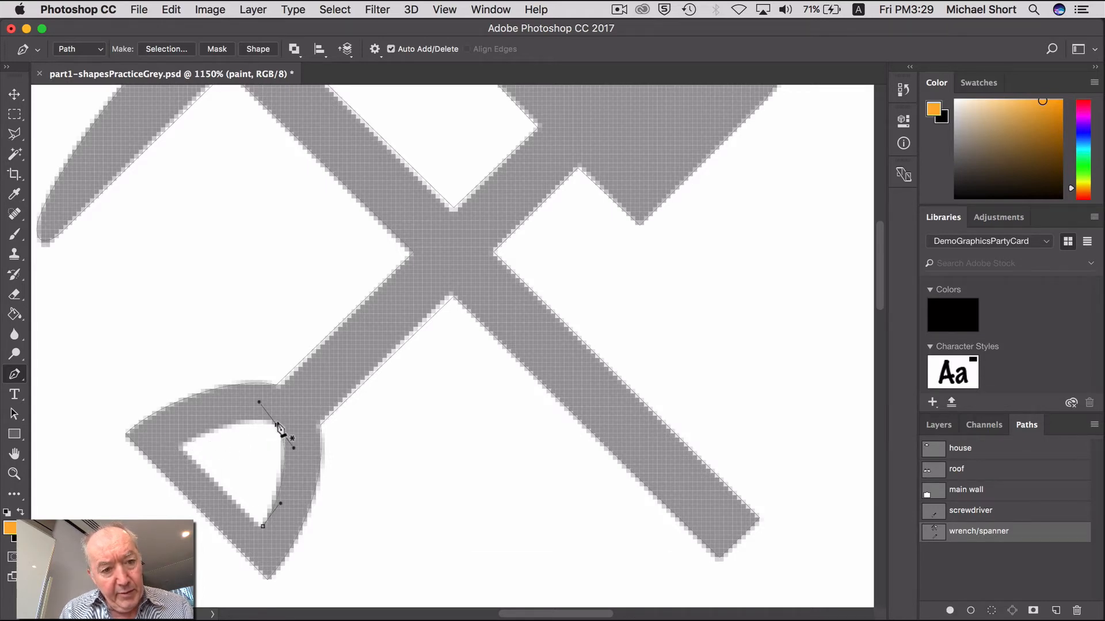
# Resume the grip opening's path at its upper anchor, curve it to the left corner, remove the outgoing handle, and close it at the bottom corner
pyautogui.moveTo(277, 425); pyautogui.dragTo(259, 408)
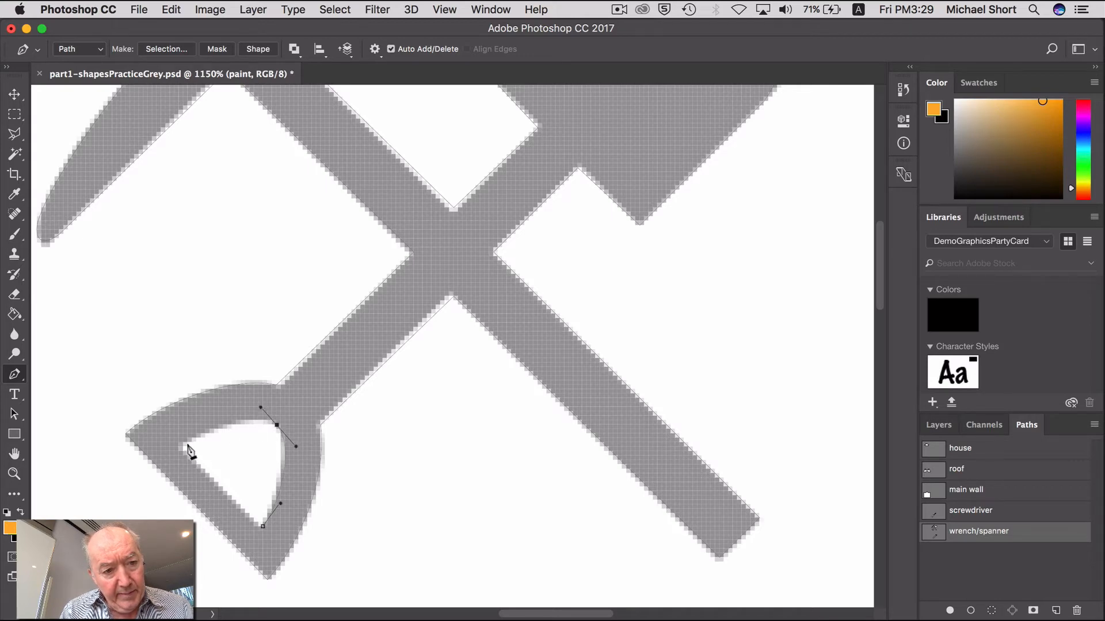
pyautogui.moveTo(183, 447); pyautogui.dragTo(173, 454)
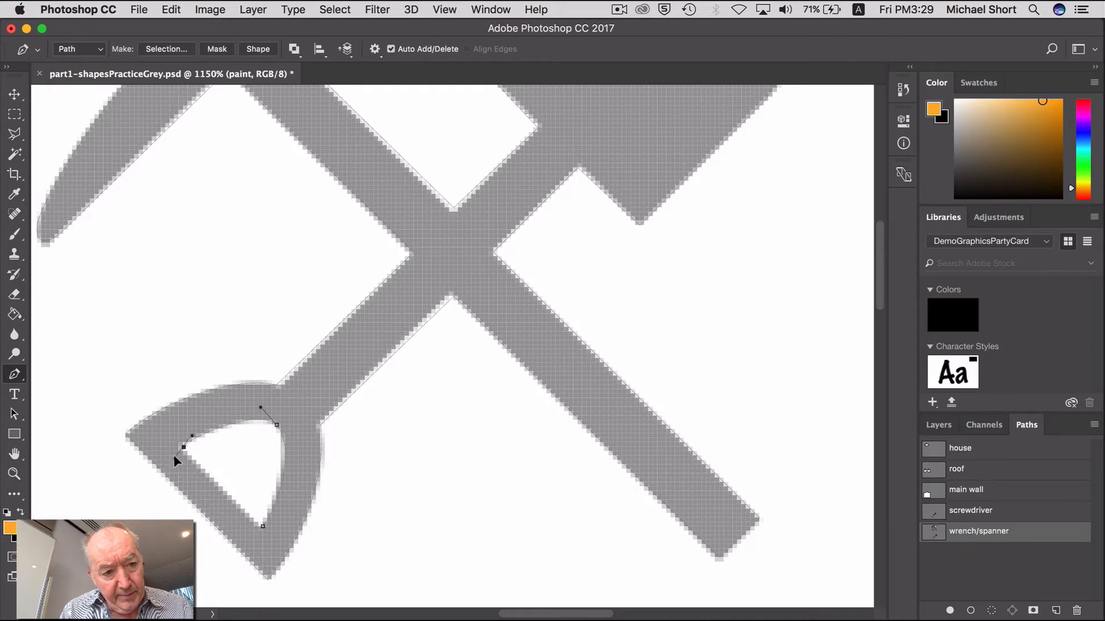
pyautogui.press('super')
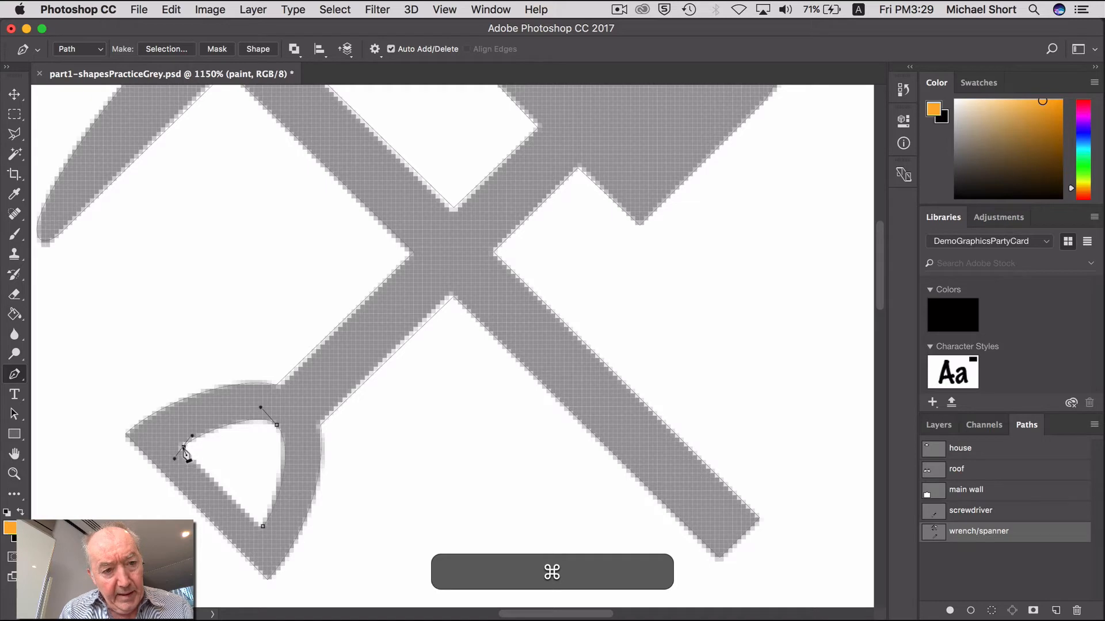
pyautogui.press('alt')
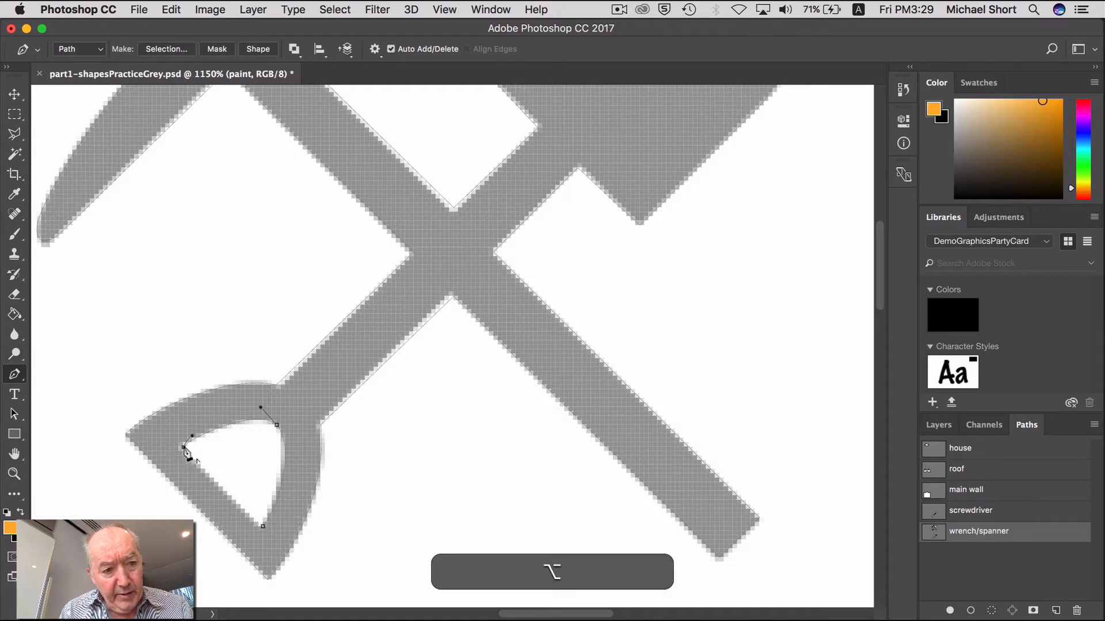
pyautogui.keyDown('alt'); pyautogui.click(264, 527); pyautogui.keyUp('alt')
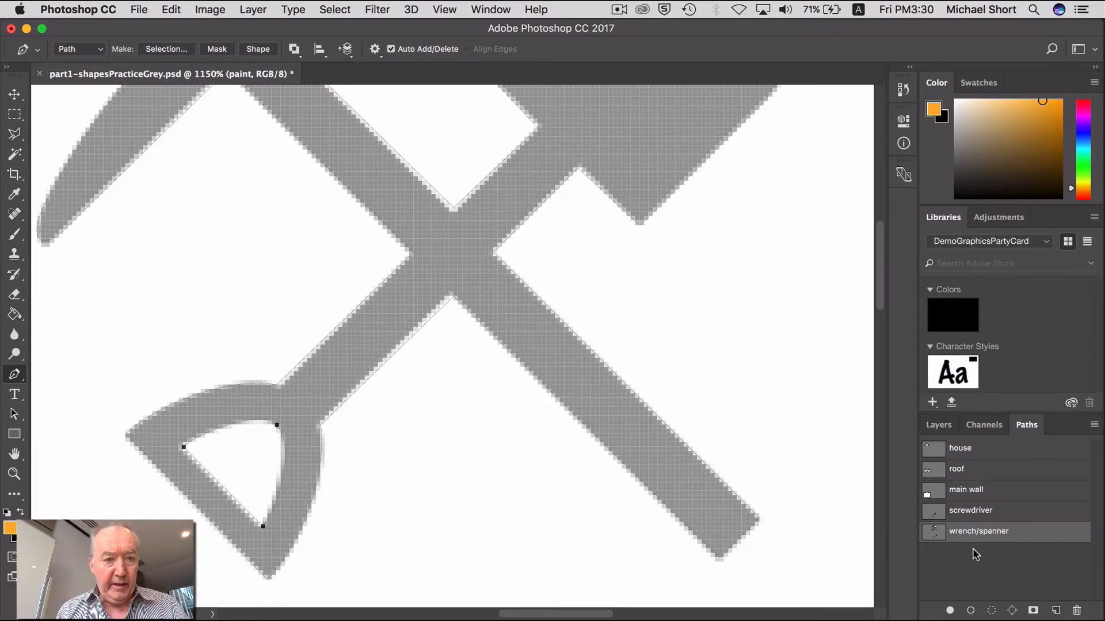
# Make a new anti-aliased selection with 0 px feather from the outer pickaxe-and-shovel outline
pyautogui.doubleClick(14, 454)
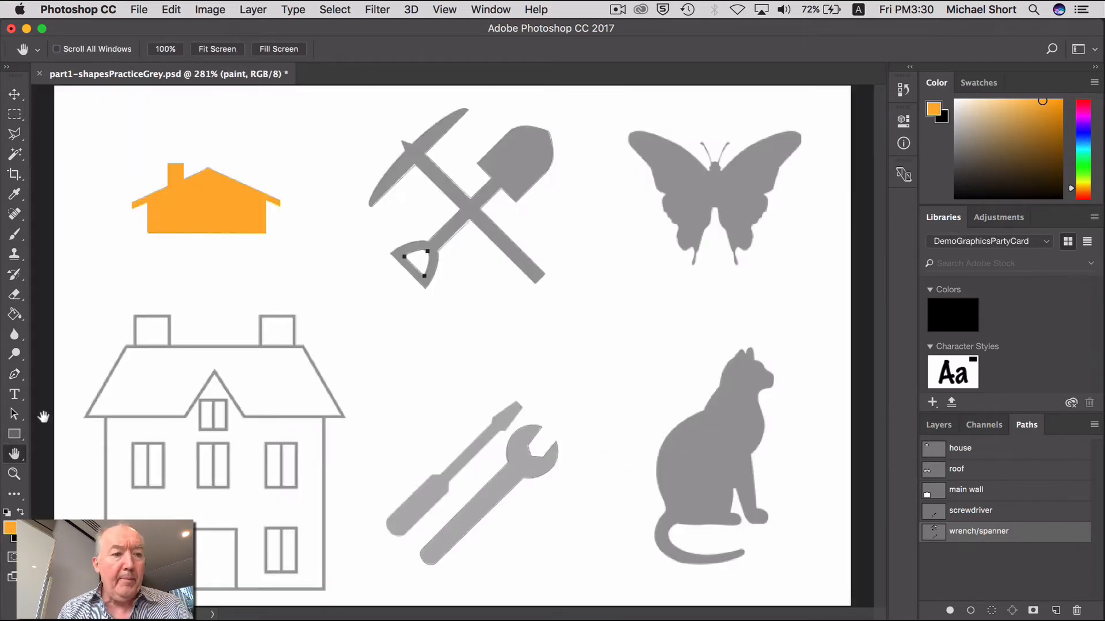
pyautogui.click(14, 474)
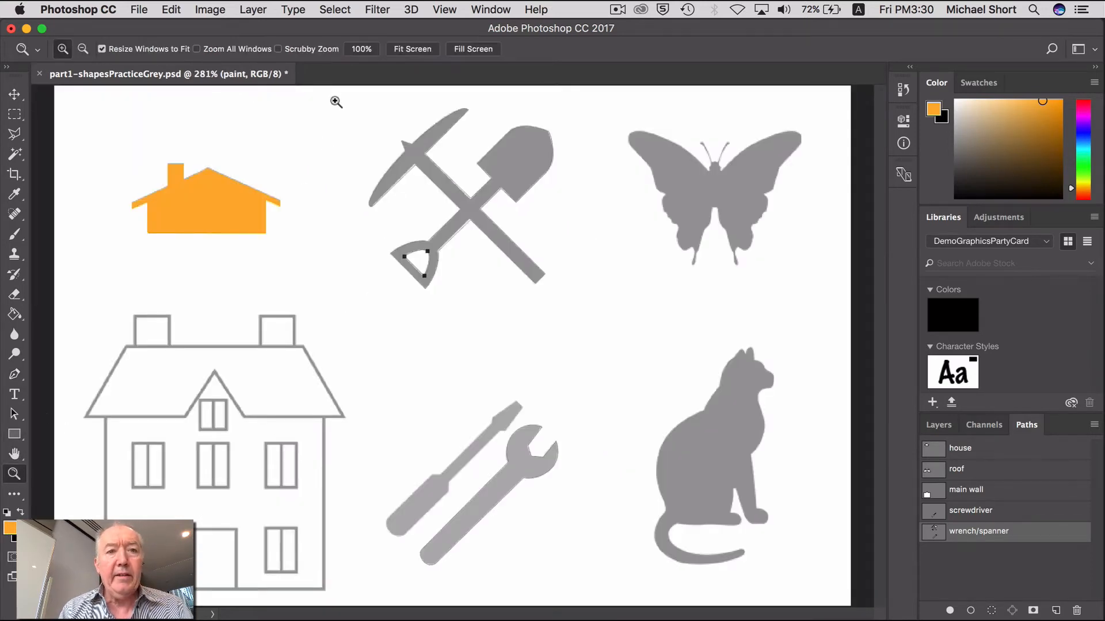
pyautogui.moveTo(350, 330); pyautogui.dragTo(589, 113)
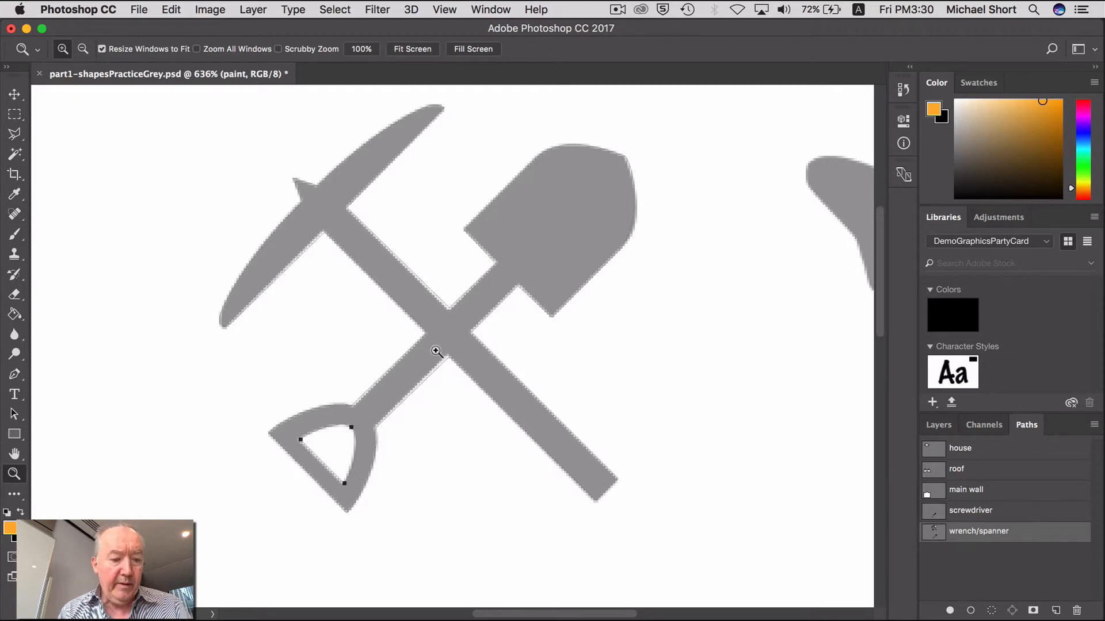
pyautogui.click(14, 374)
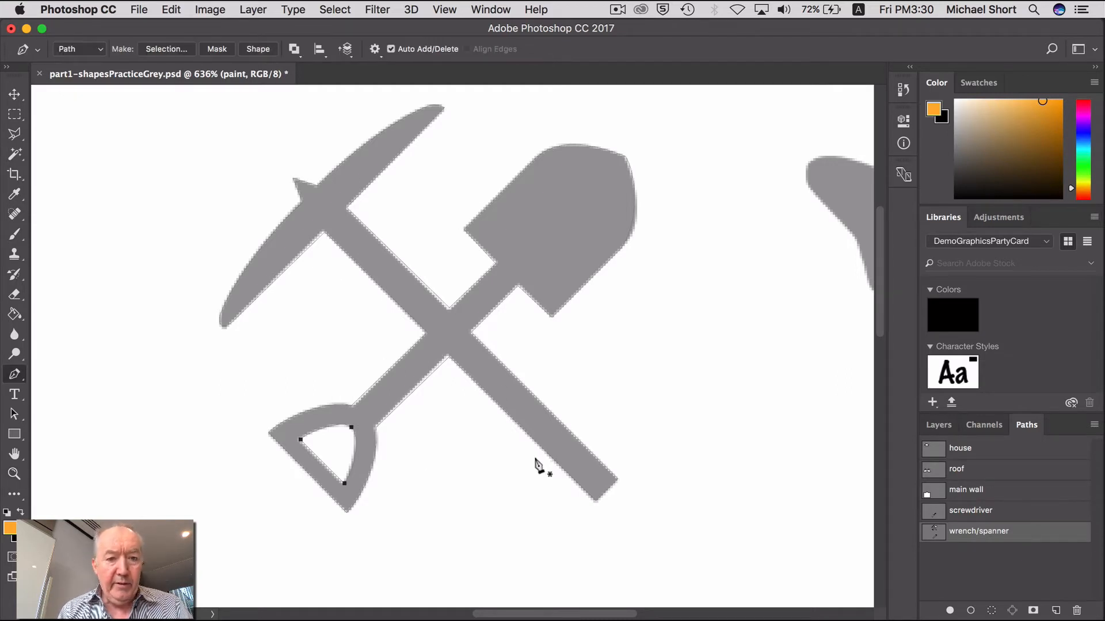
pyautogui.press('super')
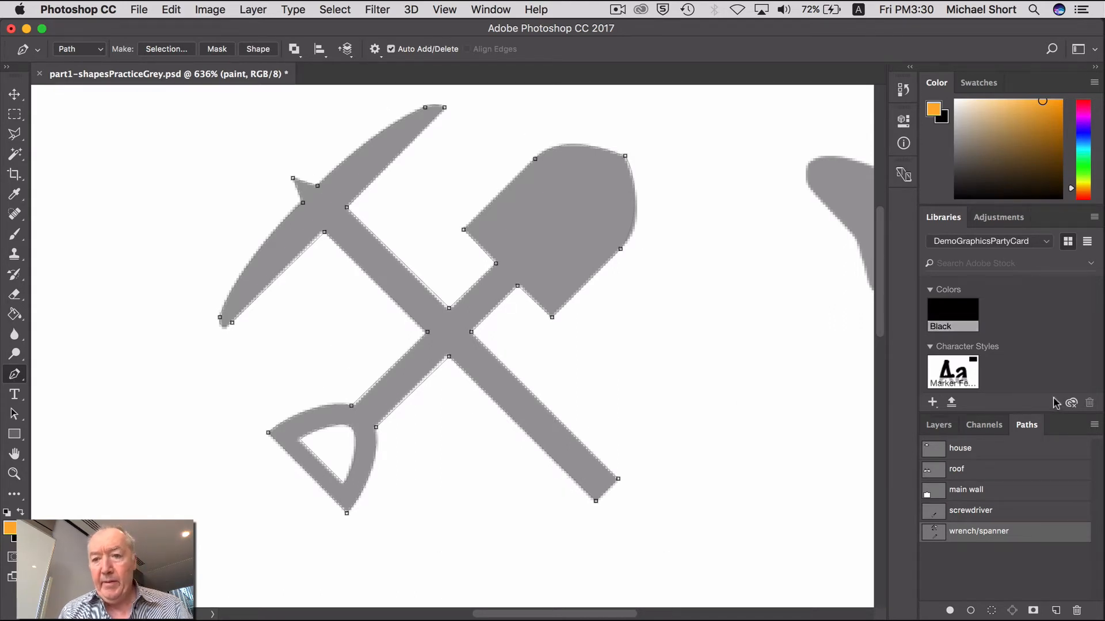
pyautogui.click(1094, 426)
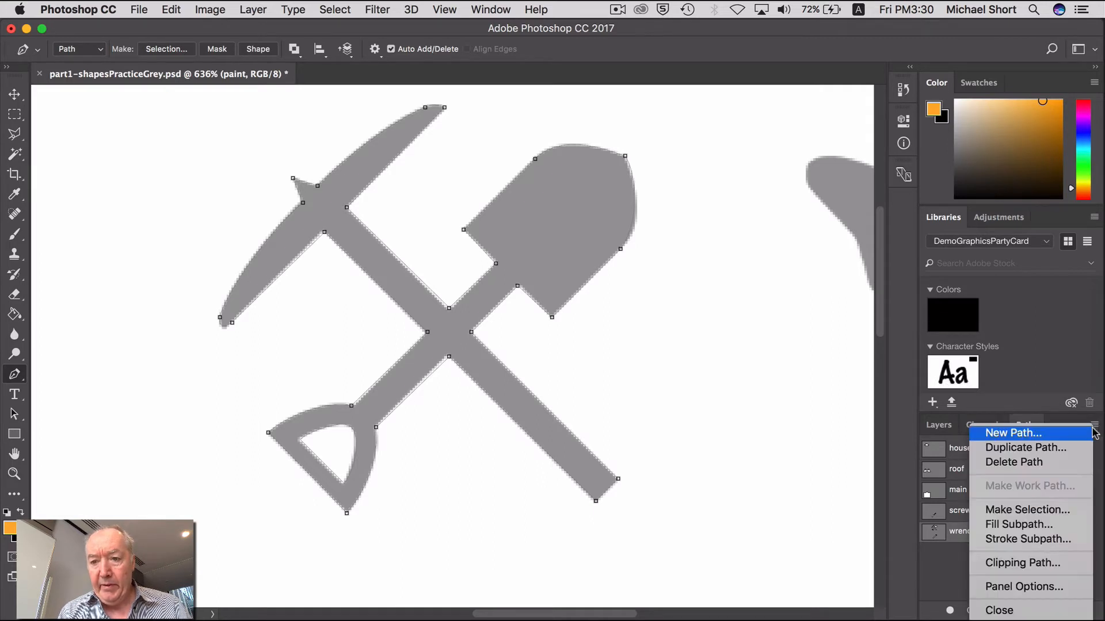
pyautogui.click(1070, 510)
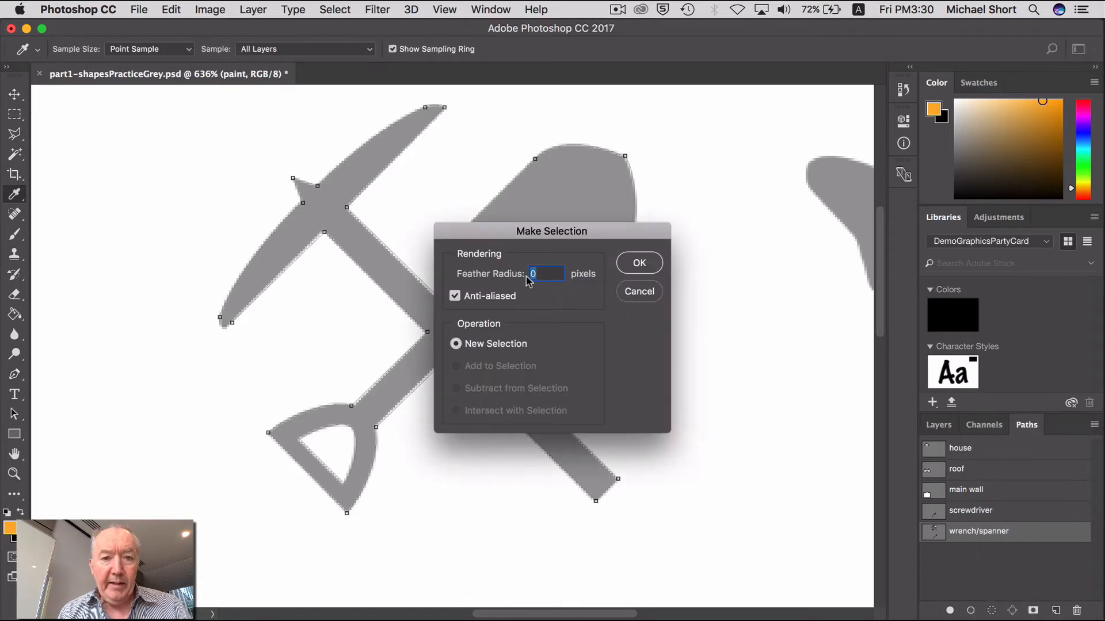
pyautogui.click(639, 263)
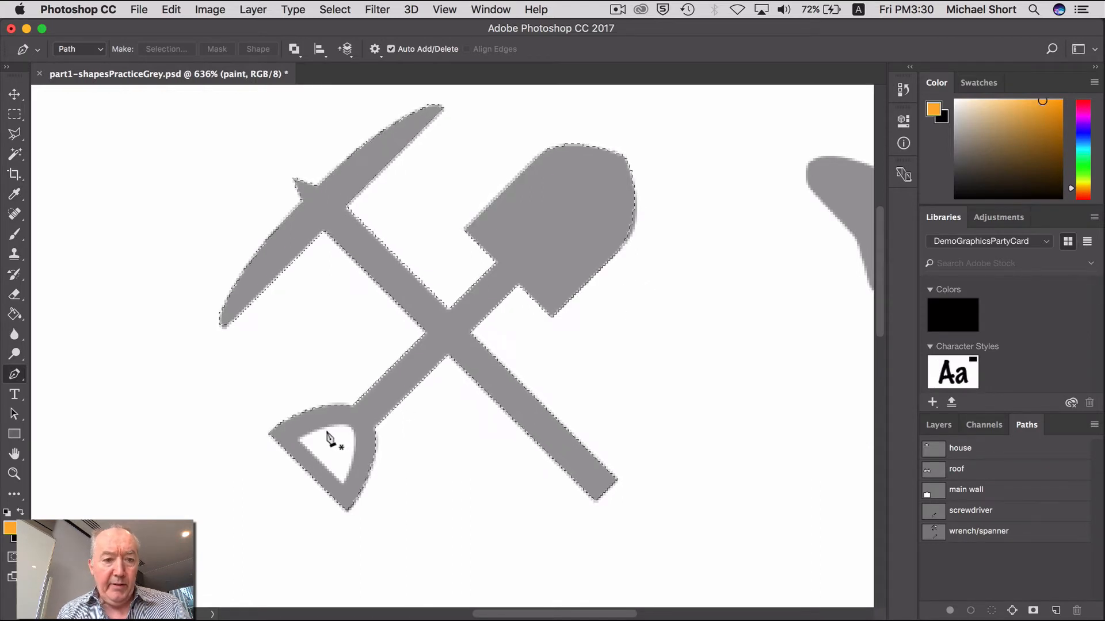
# Subtract the shovel grip's inner opening subpath from the selection, with 0 px feather and anti-aliasing
pyautogui.press('super')
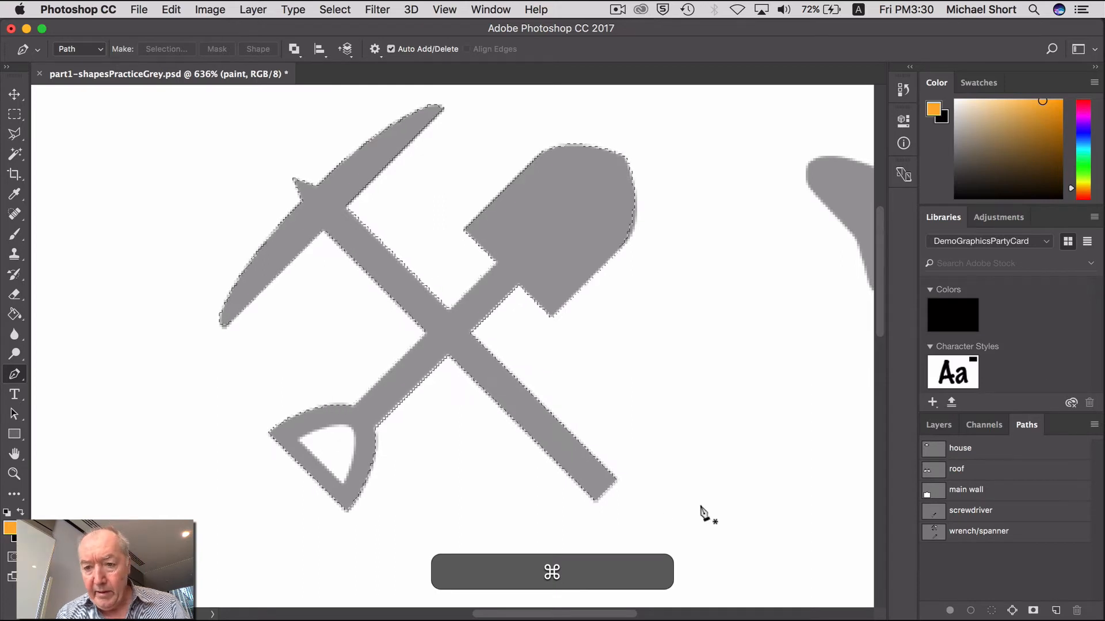
pyautogui.click(953, 532)
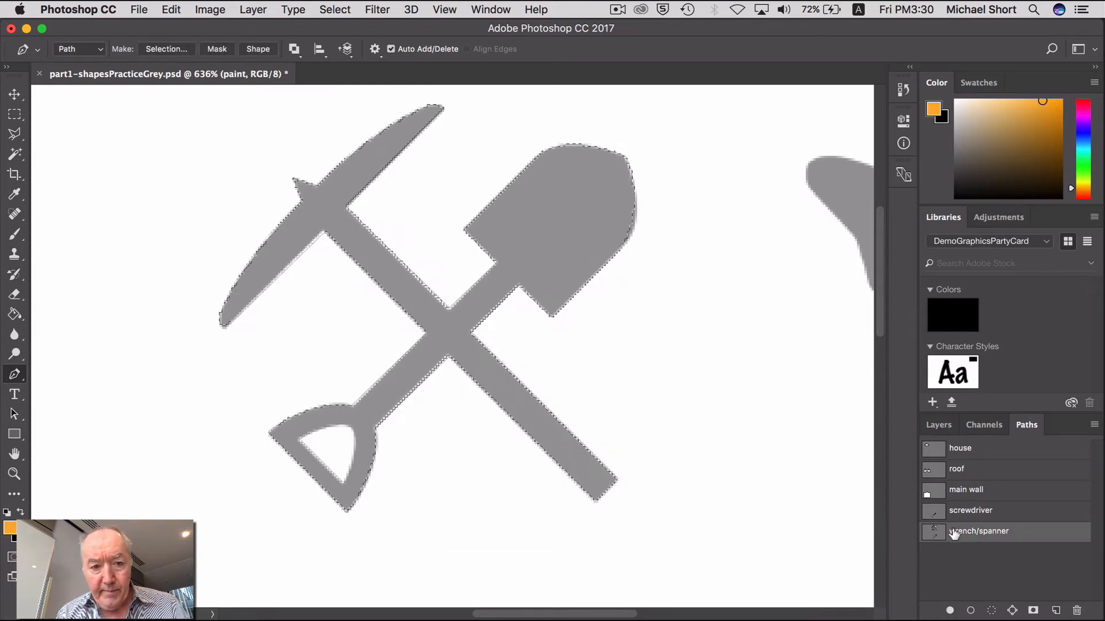
pyautogui.press('super')
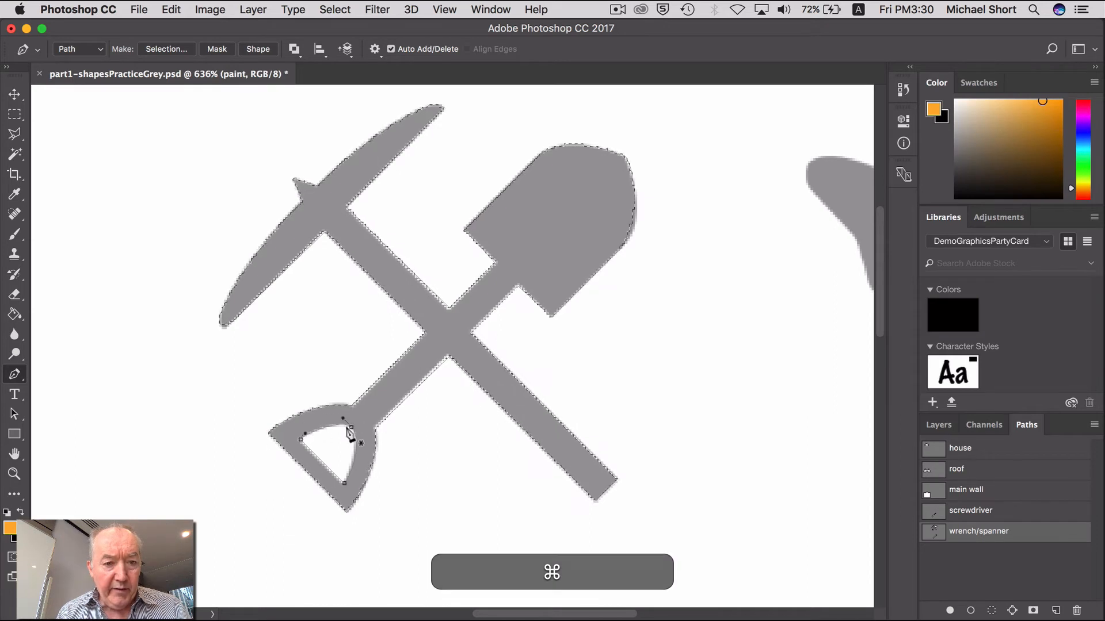
pyautogui.click(1095, 425)
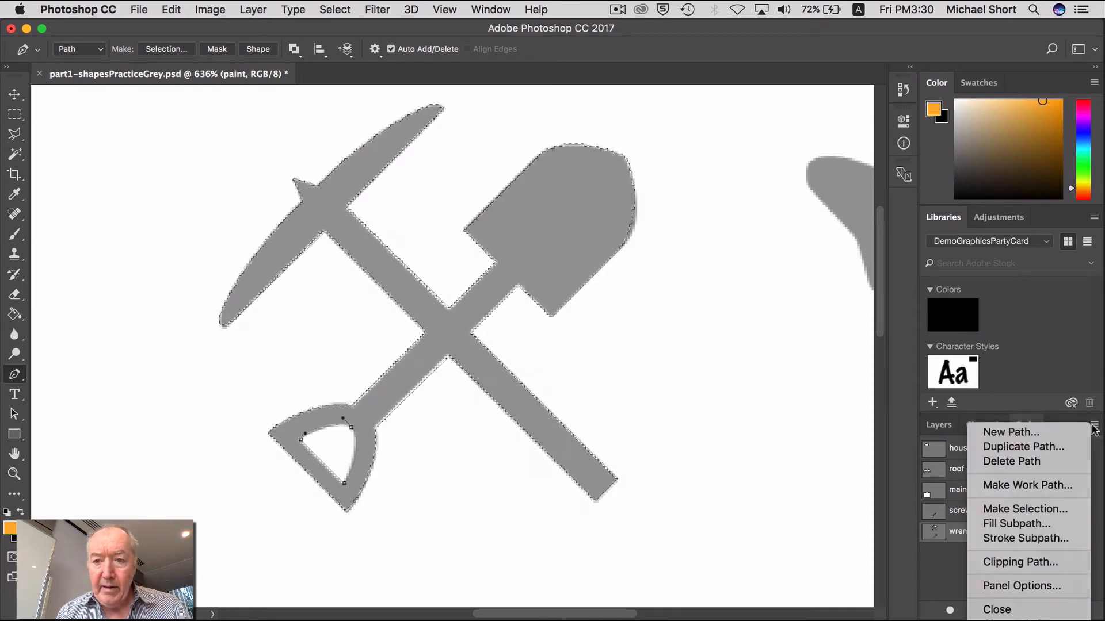
pyautogui.click(1074, 509)
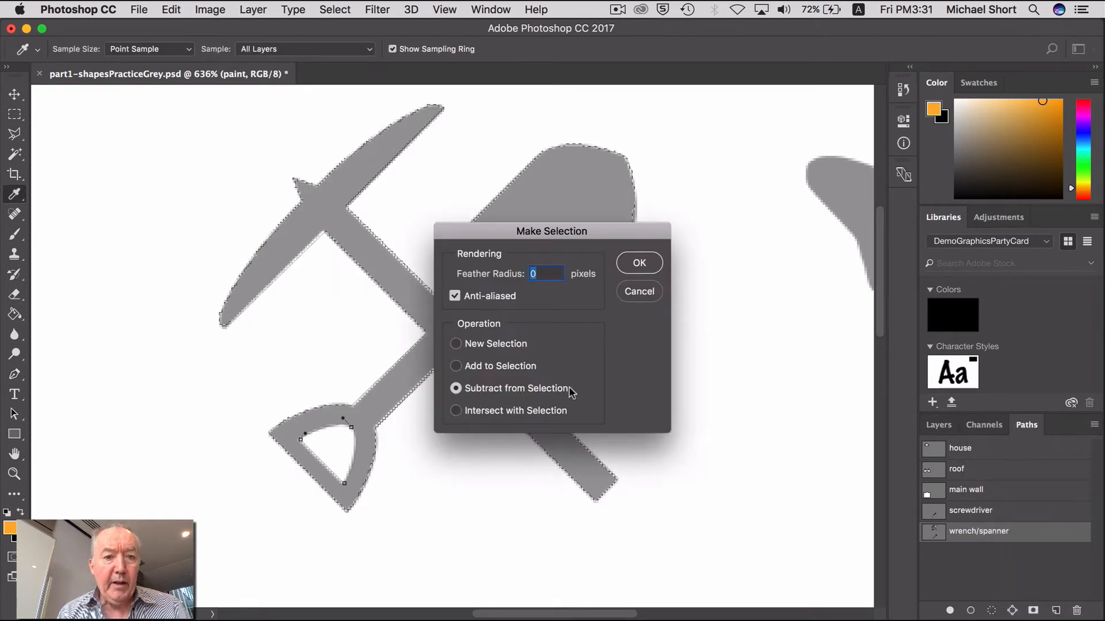
pyautogui.click(632, 265)
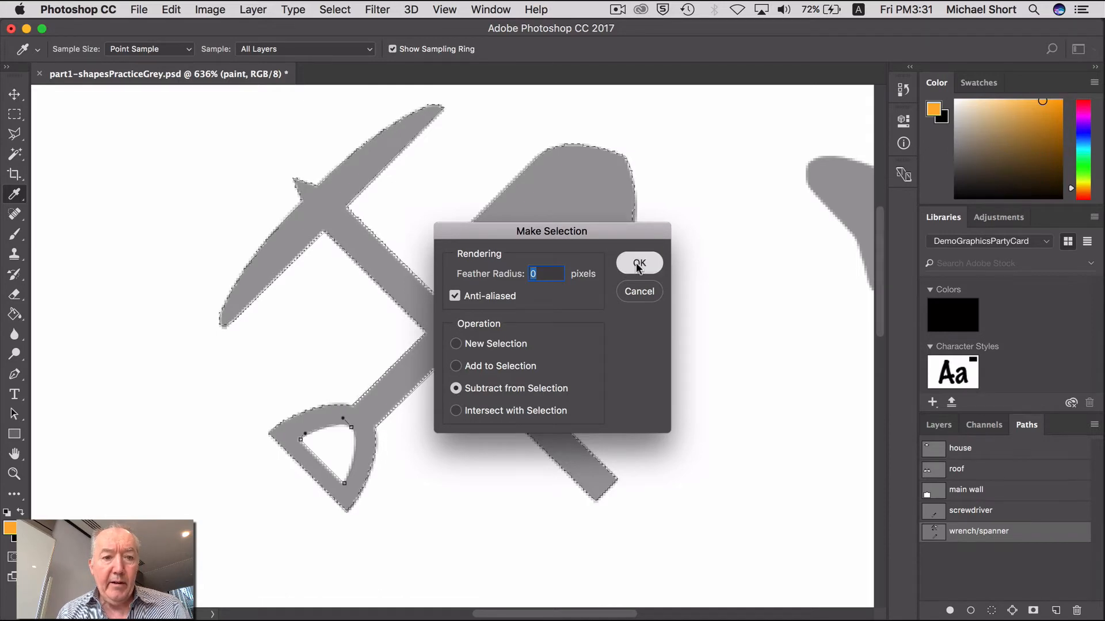
pyautogui.press('p')
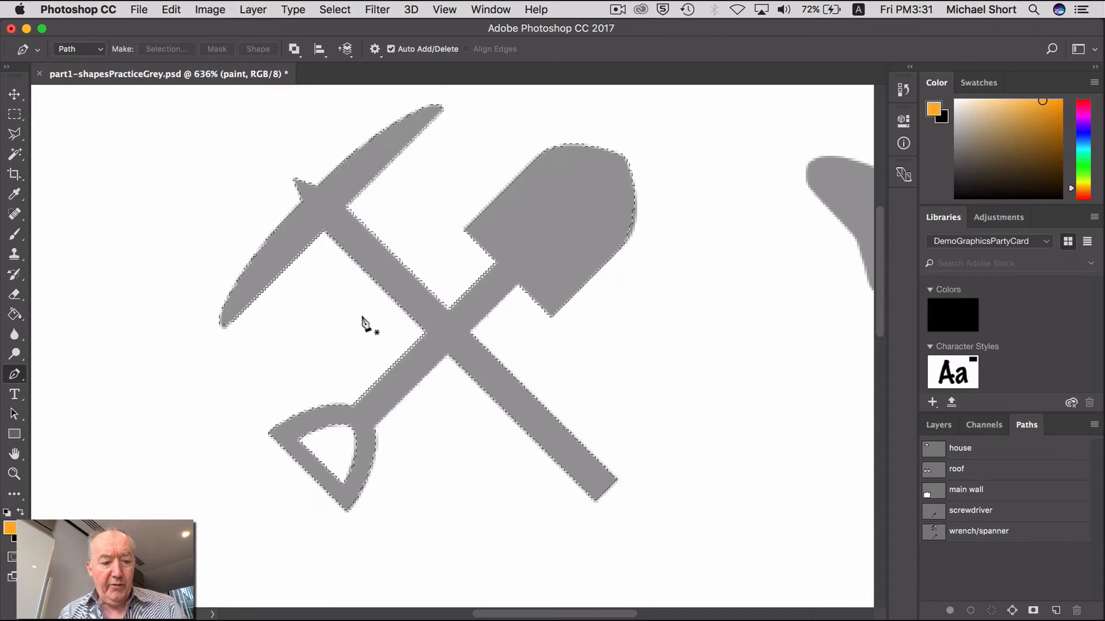
# Try to copy the selected pickaxe and shovel area from the paint layer
pyautogui.click(173, 10)
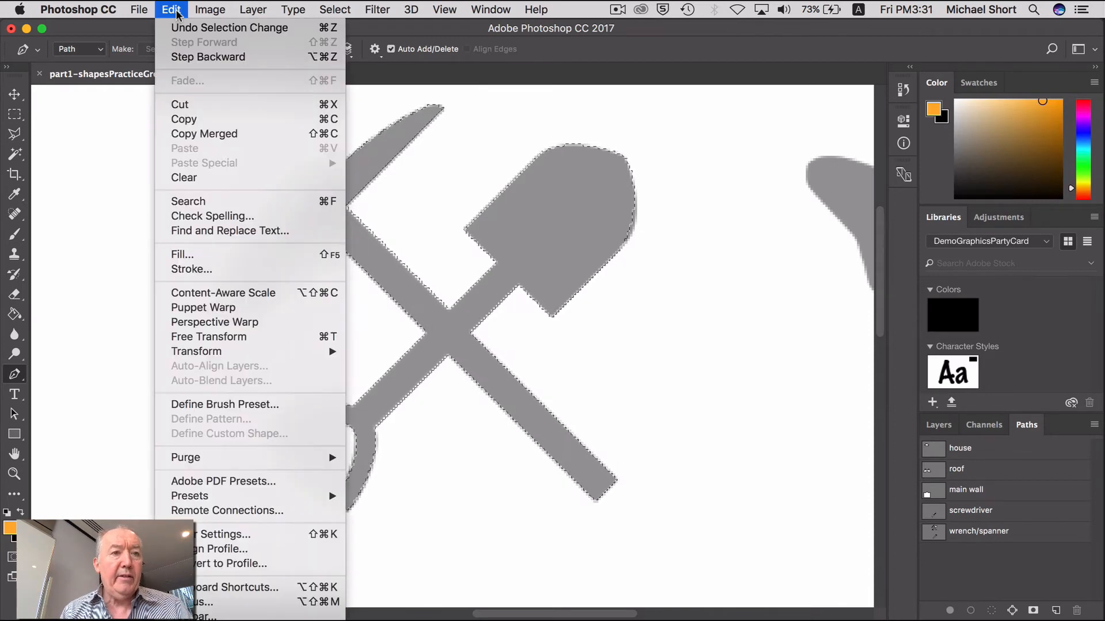
pyautogui.click(180, 118)
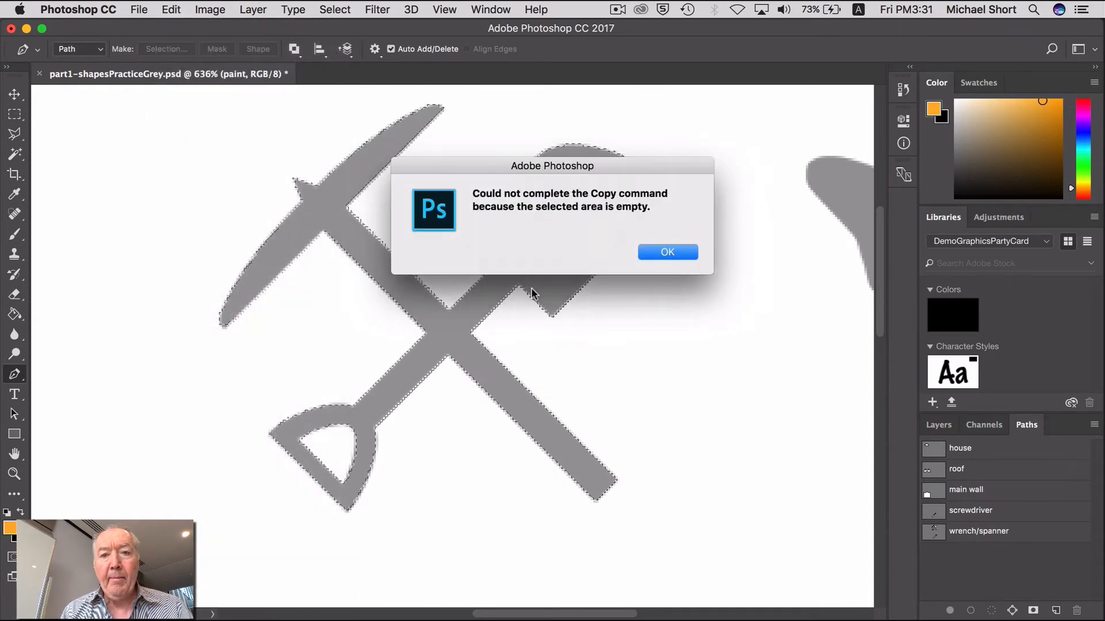
pyautogui.click(667, 252)
# Copy the selected pickaxe and shovel area from Layer 1
pyautogui.click(933, 424)
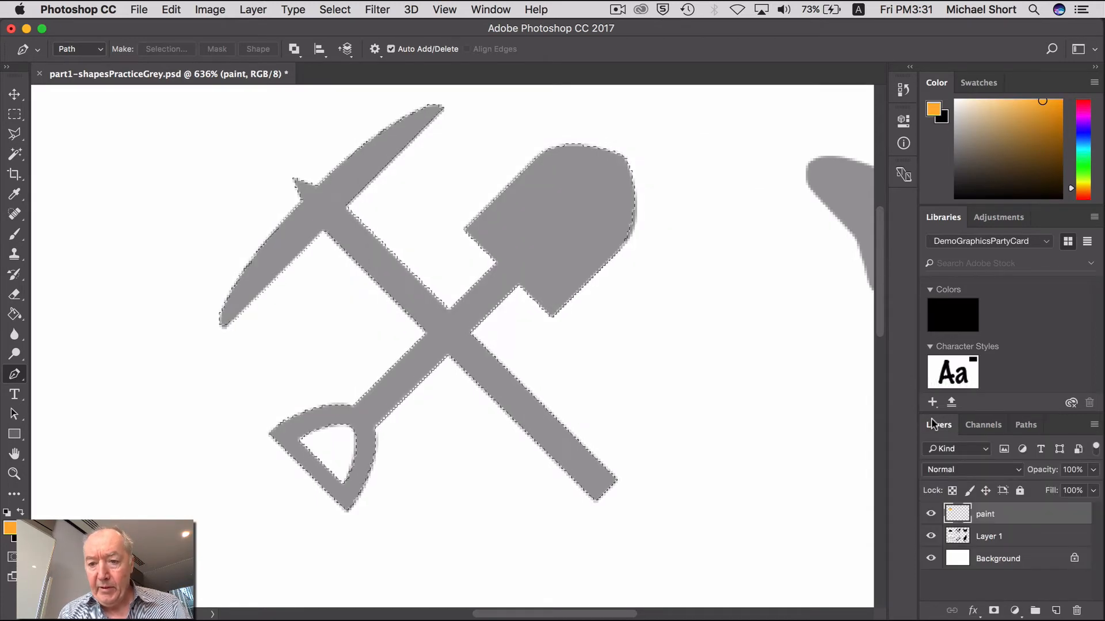
pyautogui.click(993, 536)
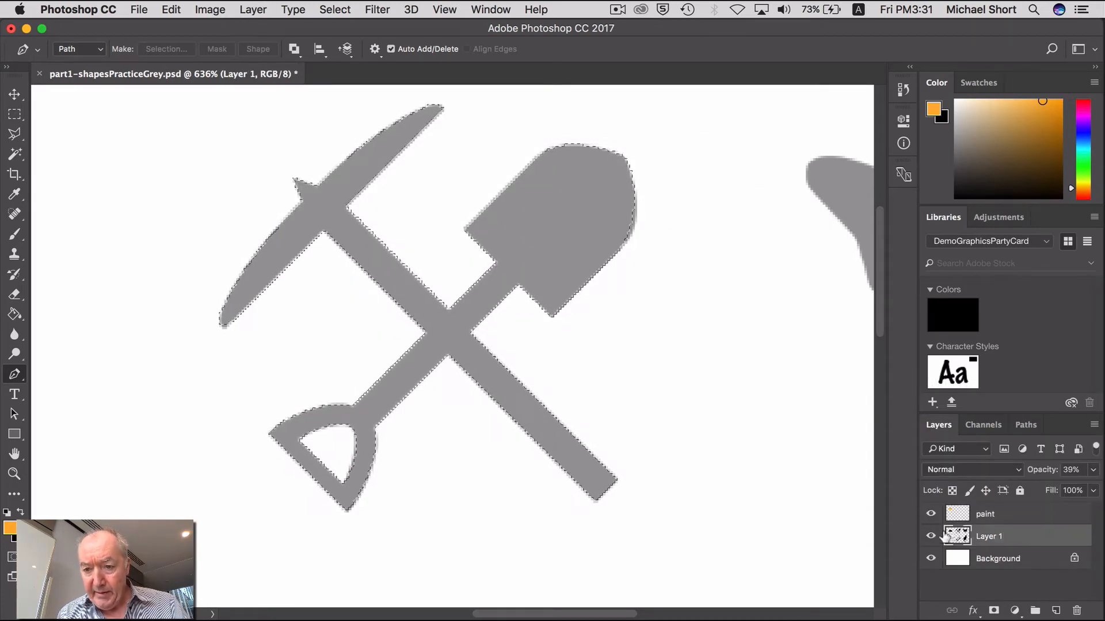
pyautogui.click(932, 536)
pyautogui.click(932, 536)
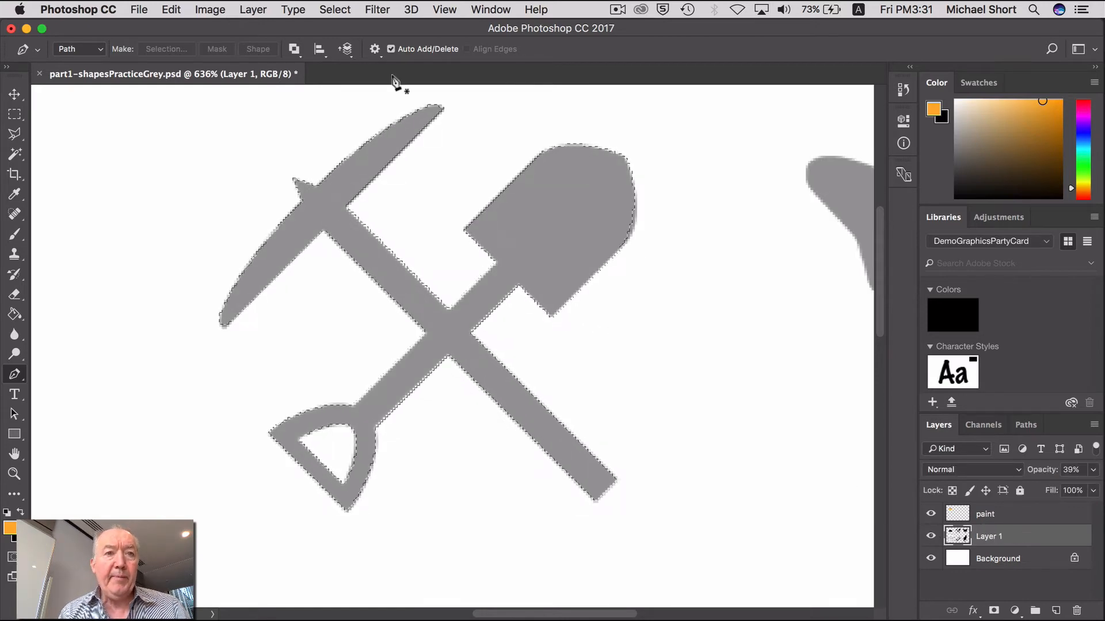
pyautogui.click(171, 10)
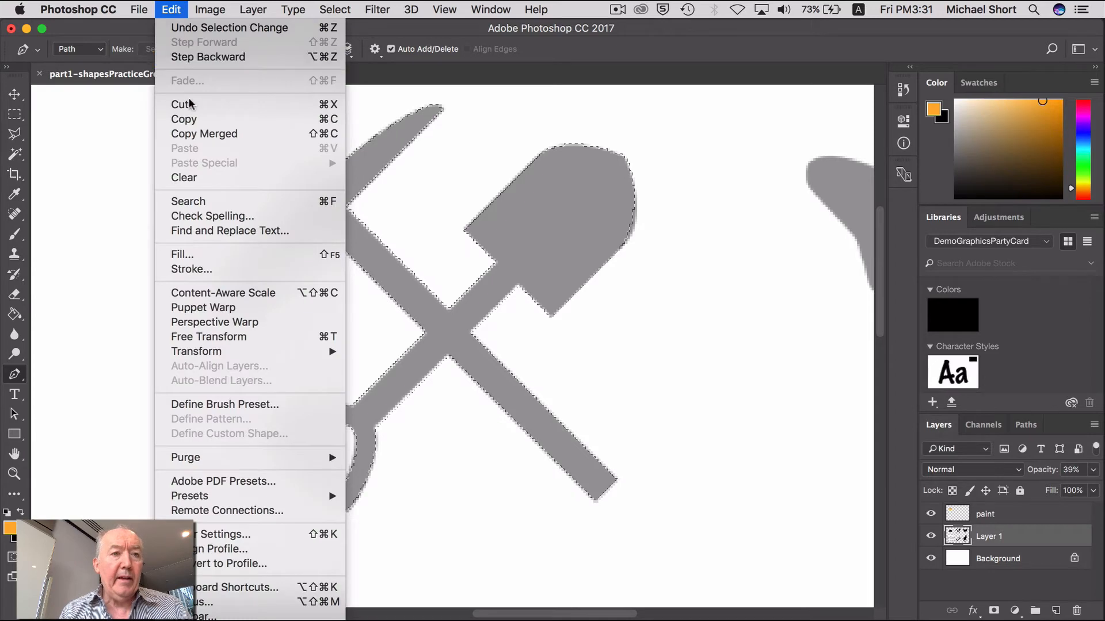
pyautogui.click(191, 119)
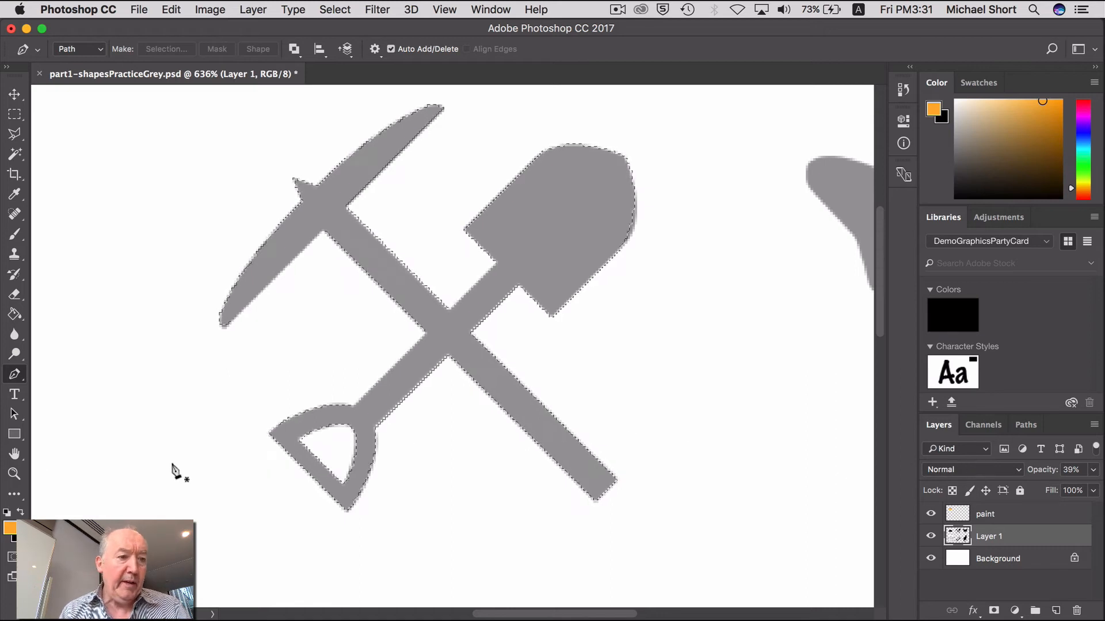
# Deselect the pickaxe and shovel and paste the copied artwork as a new layer
pyautogui.doubleClick(14, 474)
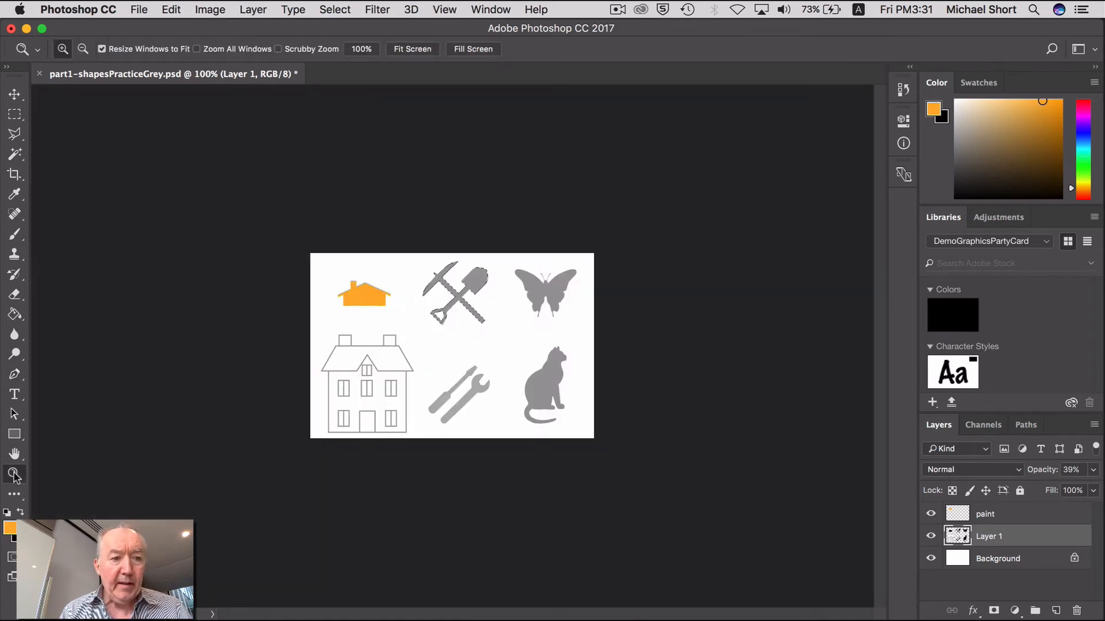
pyautogui.press('super+d')
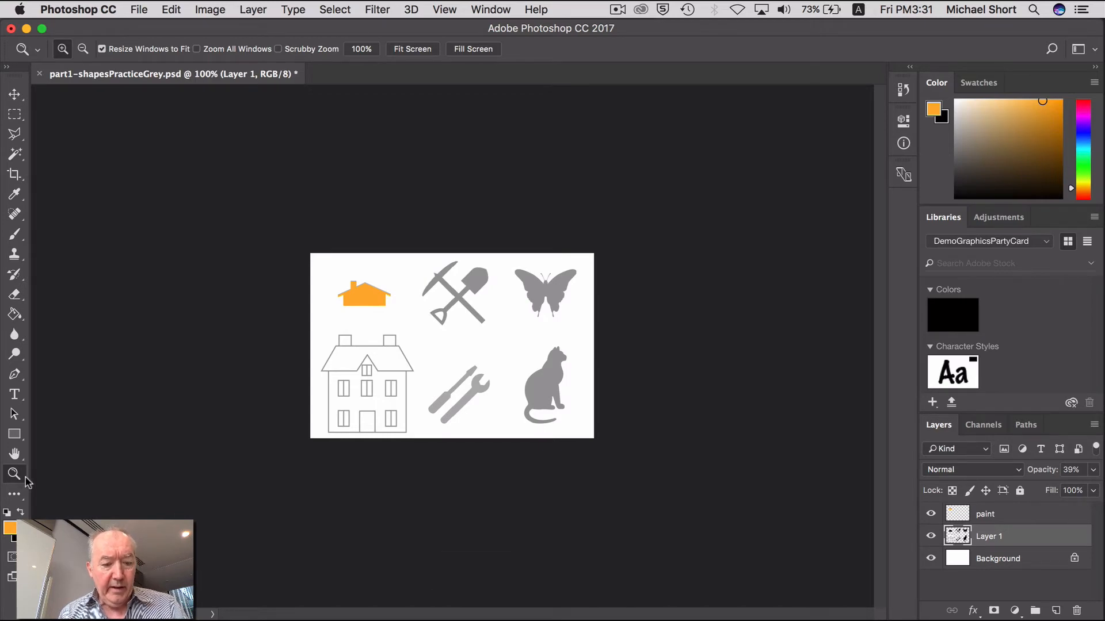
pyautogui.click(170, 10)
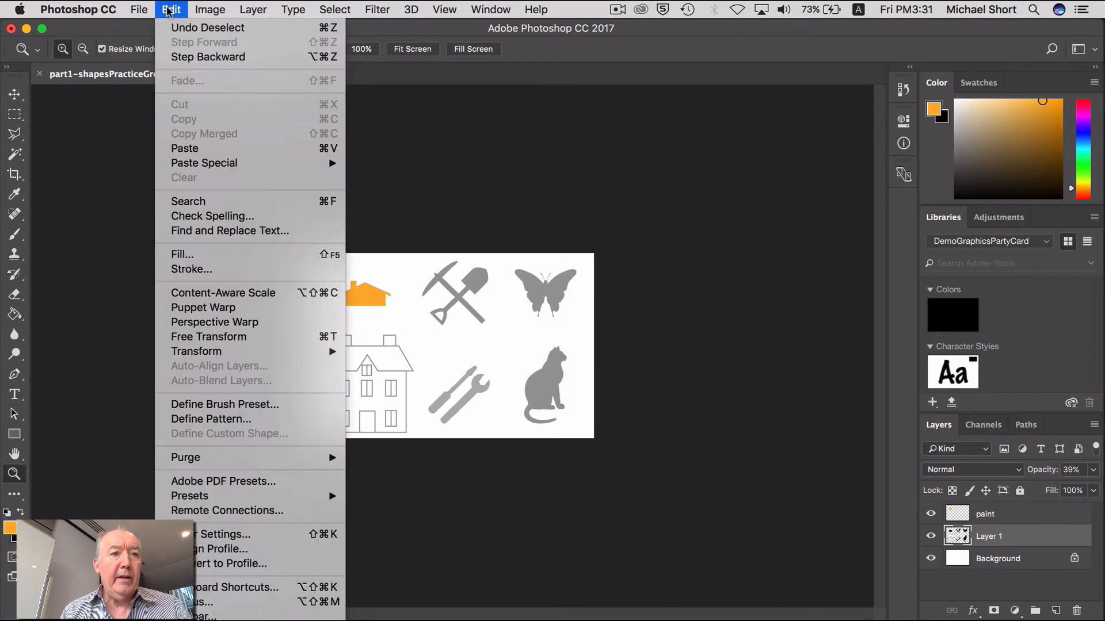
pyautogui.click(185, 148)
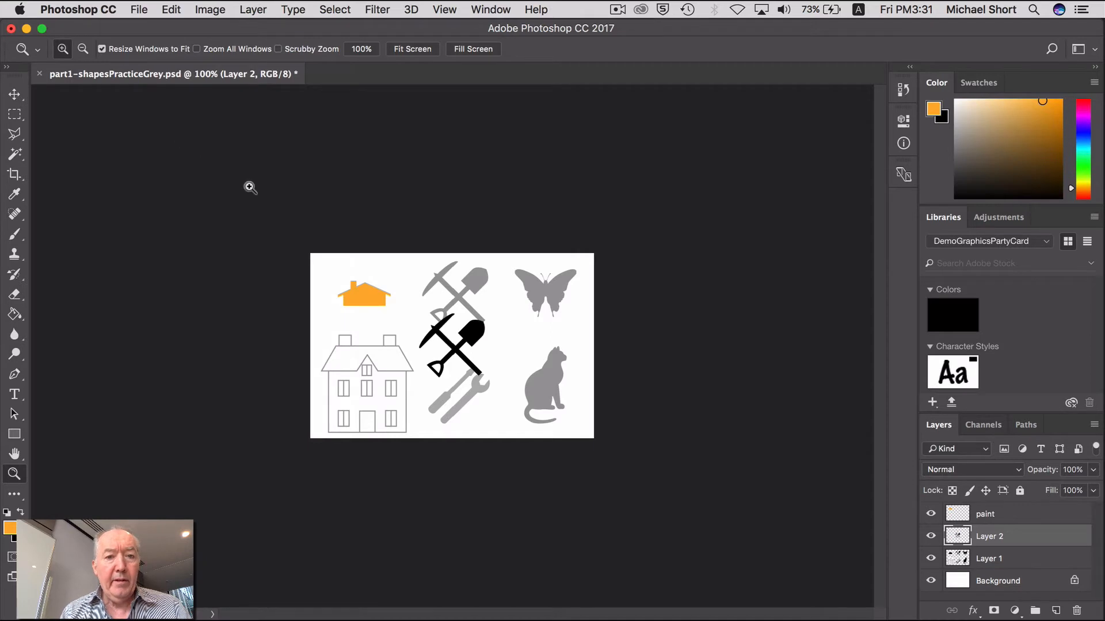
pyautogui.click(14, 94)
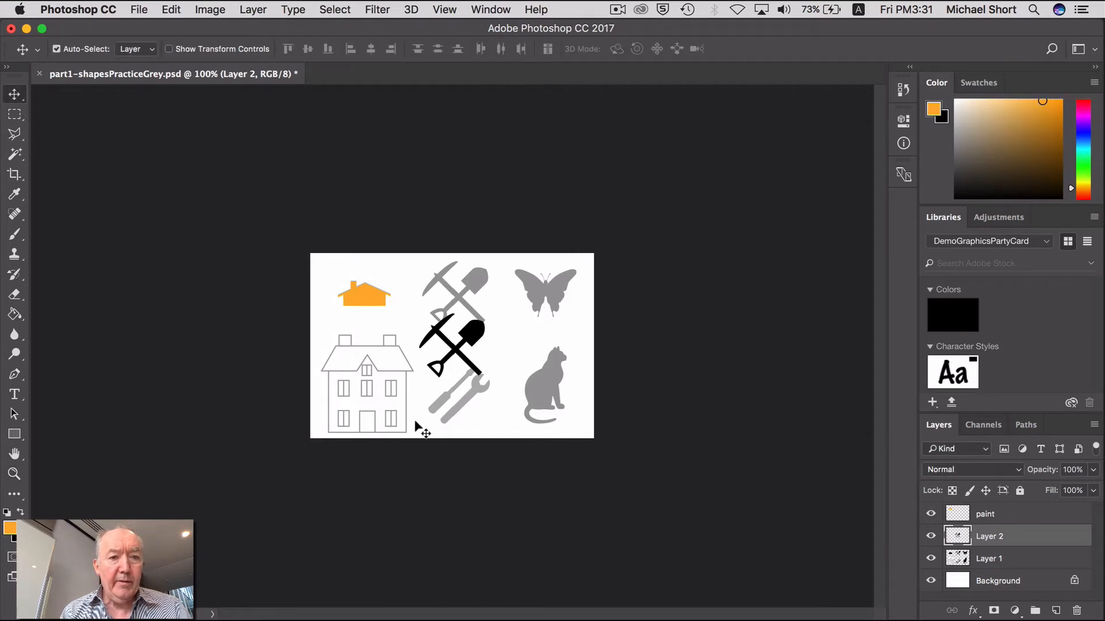
pyautogui.moveTo(481, 347); pyautogui.dragTo(507, 362)
pyautogui.doubleClick(15, 454)
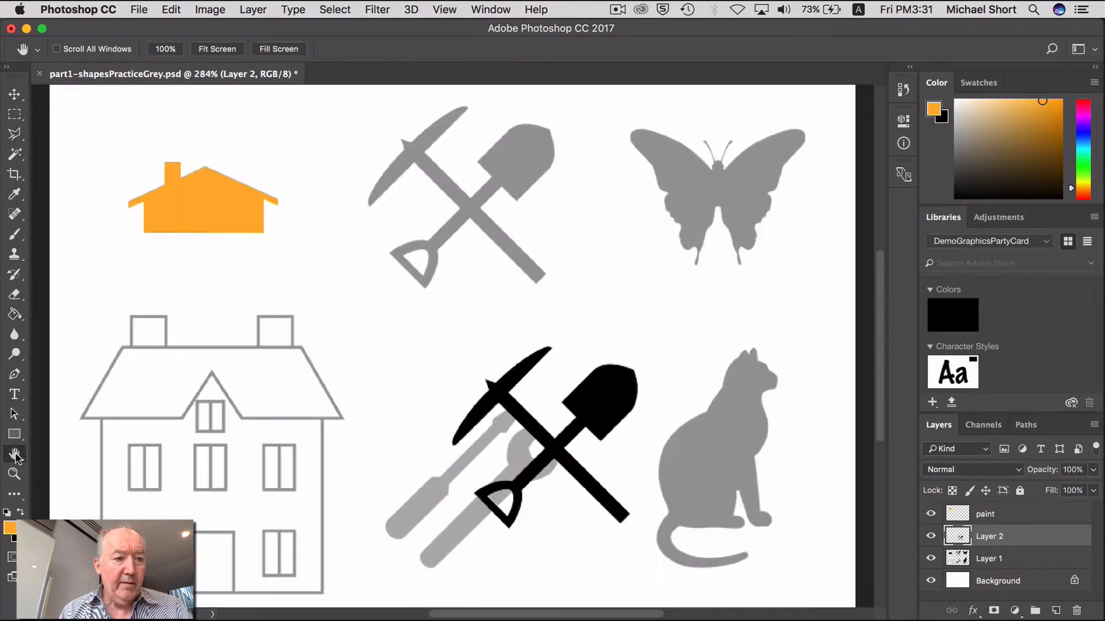
pyautogui.moveTo(600, 409); pyautogui.dragTo(583, 409)
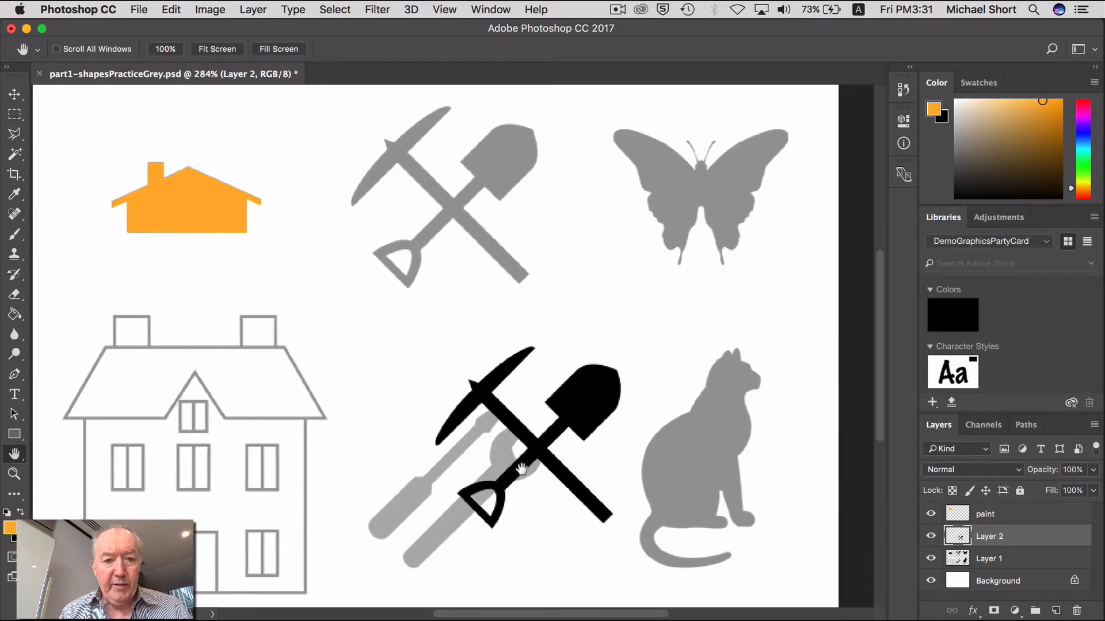
pyautogui.press('super+z')
# Move the pasted black pickaxe and shovel down beside the line-drawn house, overlapping the side of its roof
pyautogui.click(15, 95)
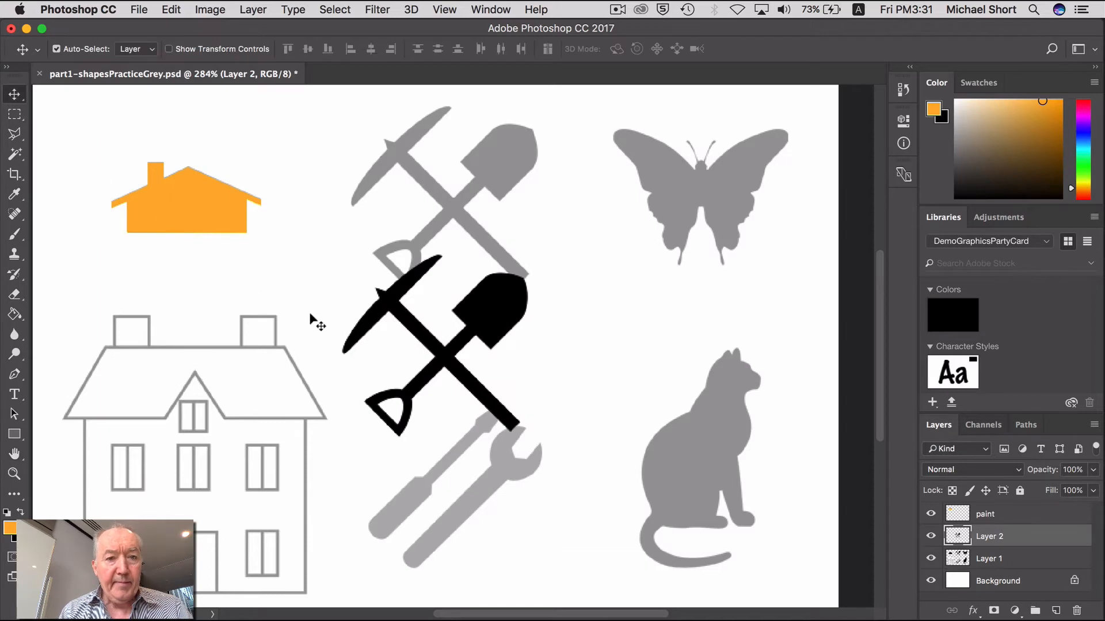
pyautogui.moveTo(482, 316); pyautogui.dragTo(531, 376)
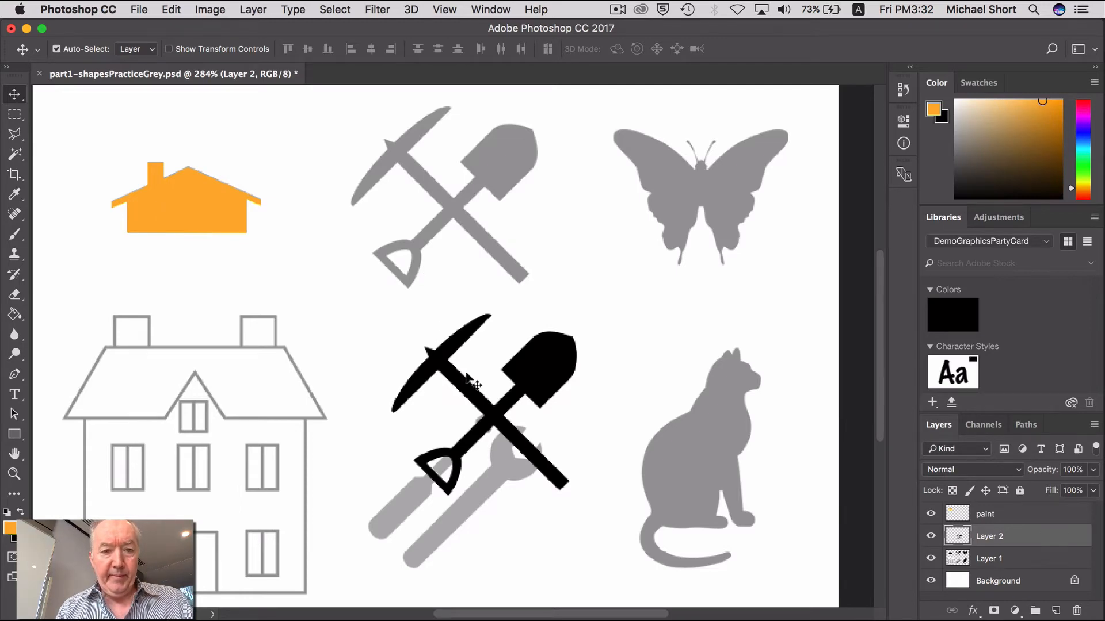
pyautogui.moveTo(539, 366); pyautogui.dragTo(397, 349)
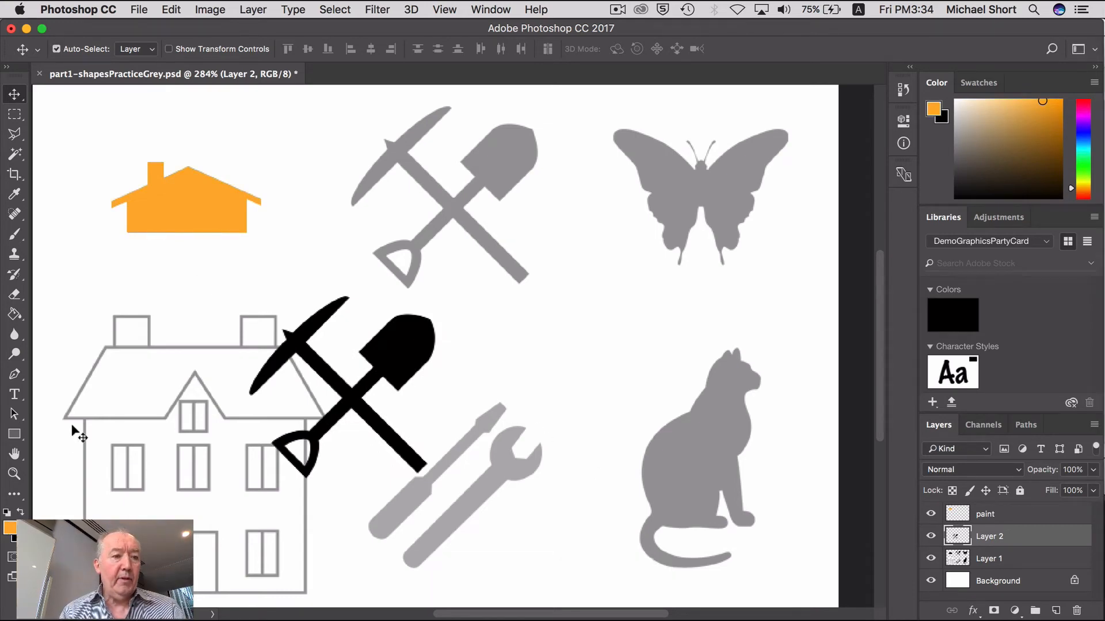
# Start a Pen tool path where the butterfly's left wing meets the head and curve it to the top of the wing tip
pyautogui.click(14, 473)
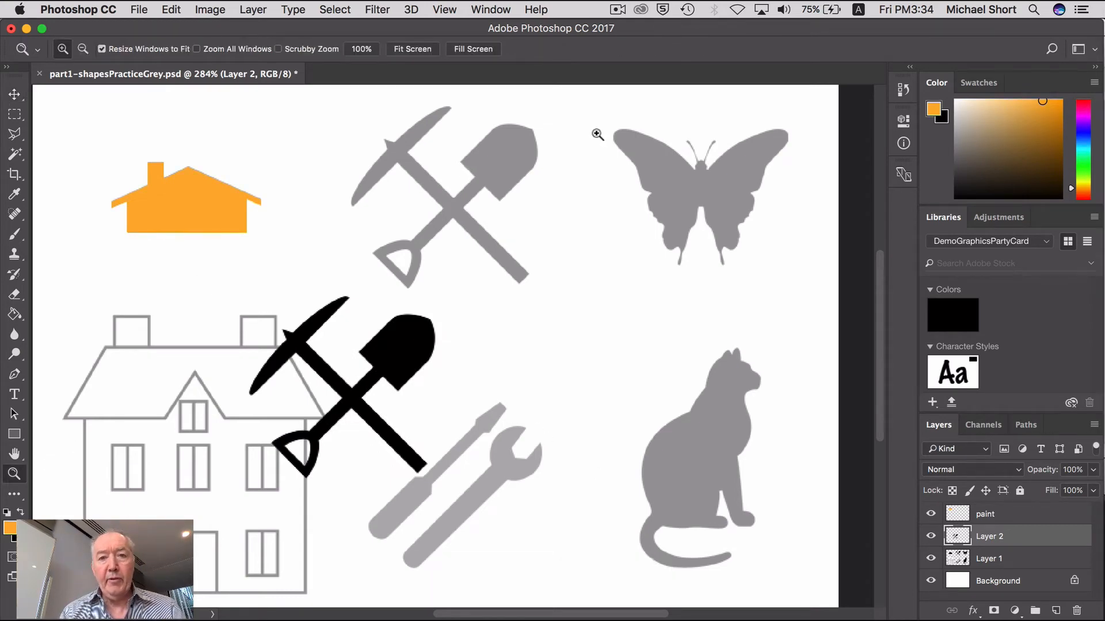
pyautogui.moveTo(596, 108); pyautogui.dragTo(801, 286)
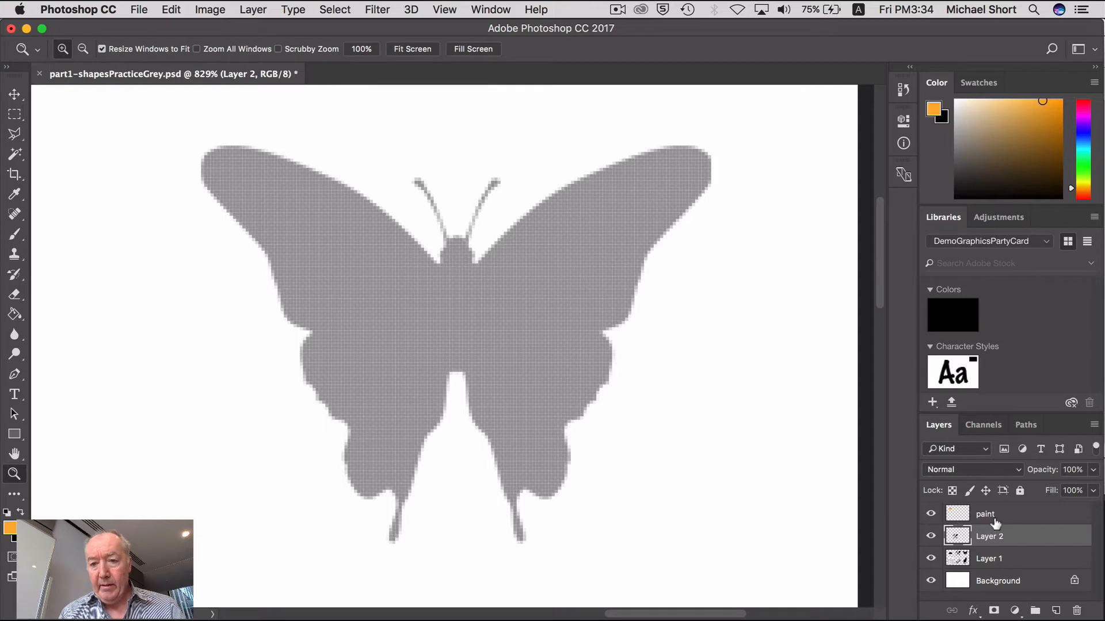
pyautogui.click(1022, 427)
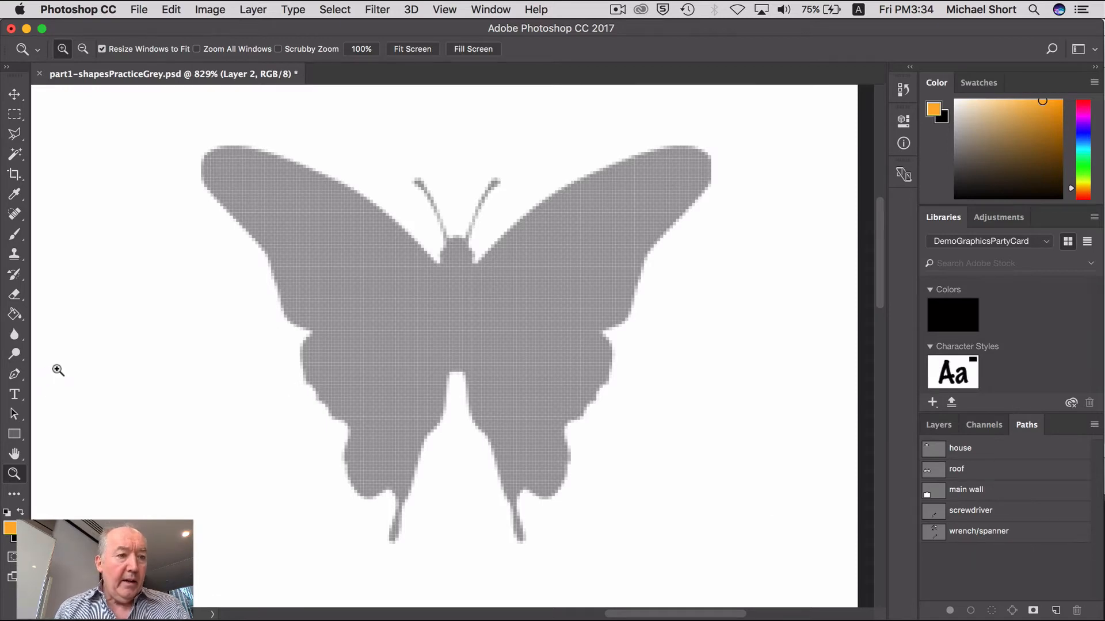
pyautogui.click(15, 374)
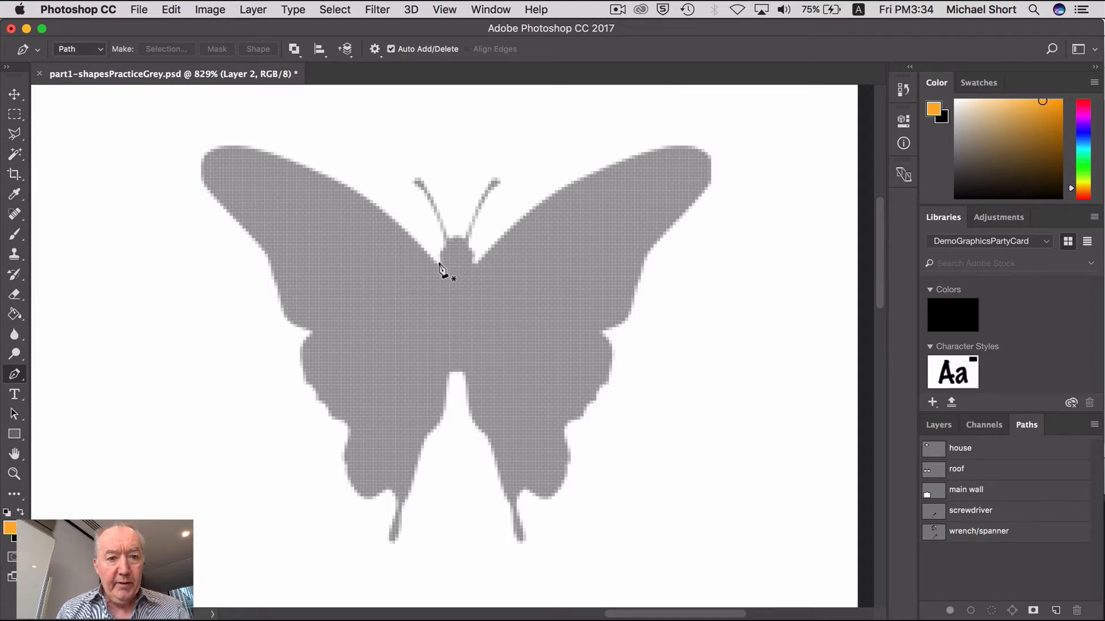
pyautogui.moveTo(441, 274); pyautogui.dragTo(405, 228)
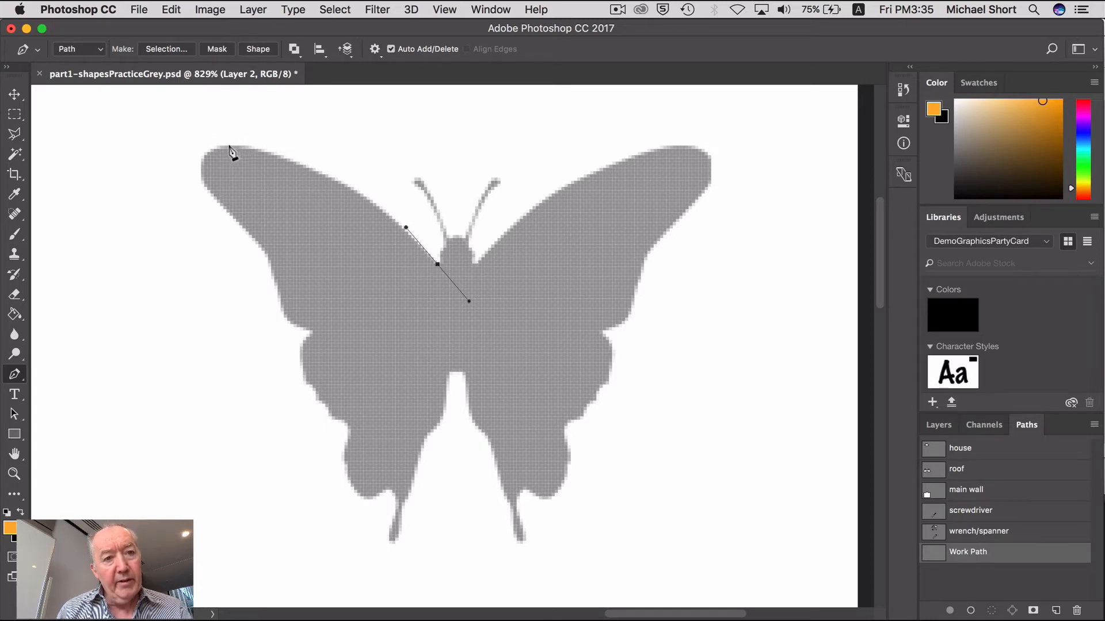
pyautogui.moveTo(223, 145); pyautogui.dragTo(153, 145)
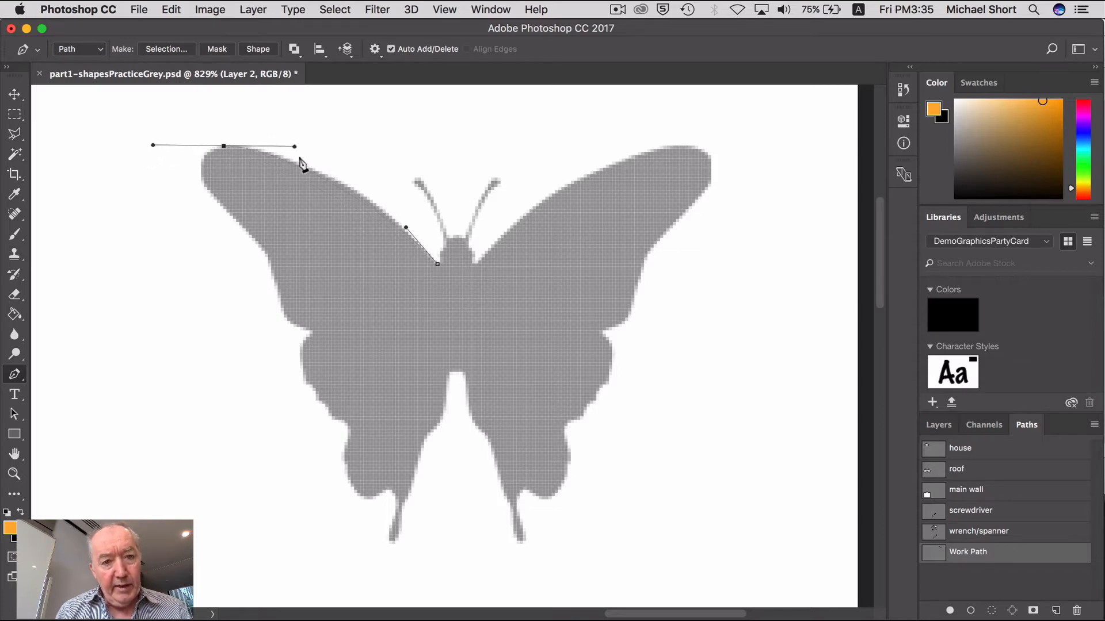
# Adjust the first anchor's handle to fit the wing's upper edge and shorten the outgoing handle at the wing tip
pyautogui.press('super')
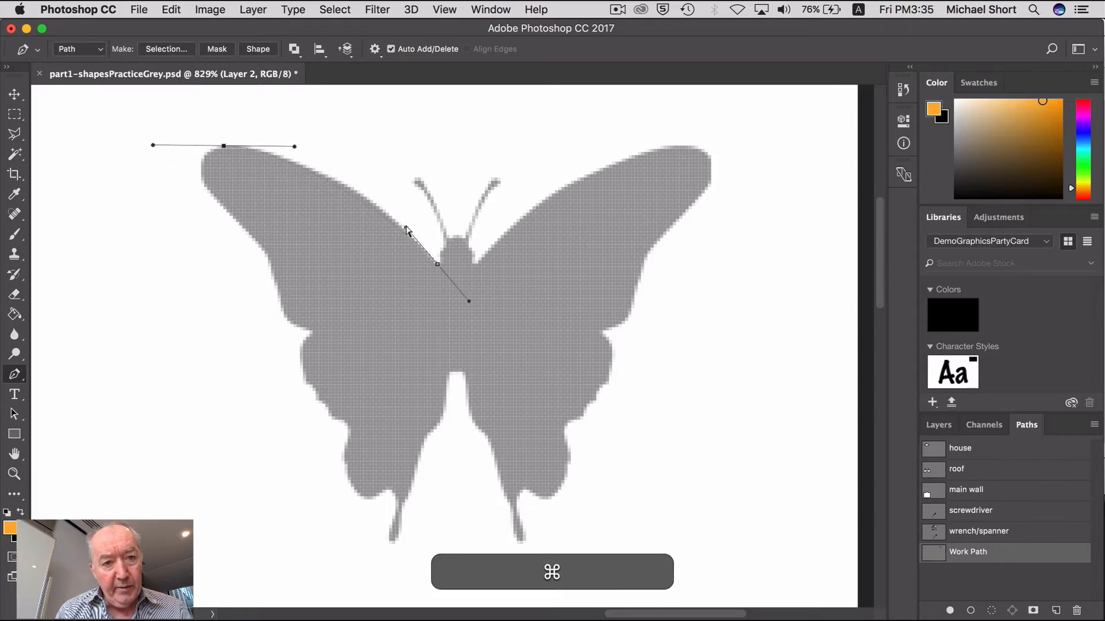
pyautogui.moveTo(405, 230); pyautogui.dragTo(399, 210)
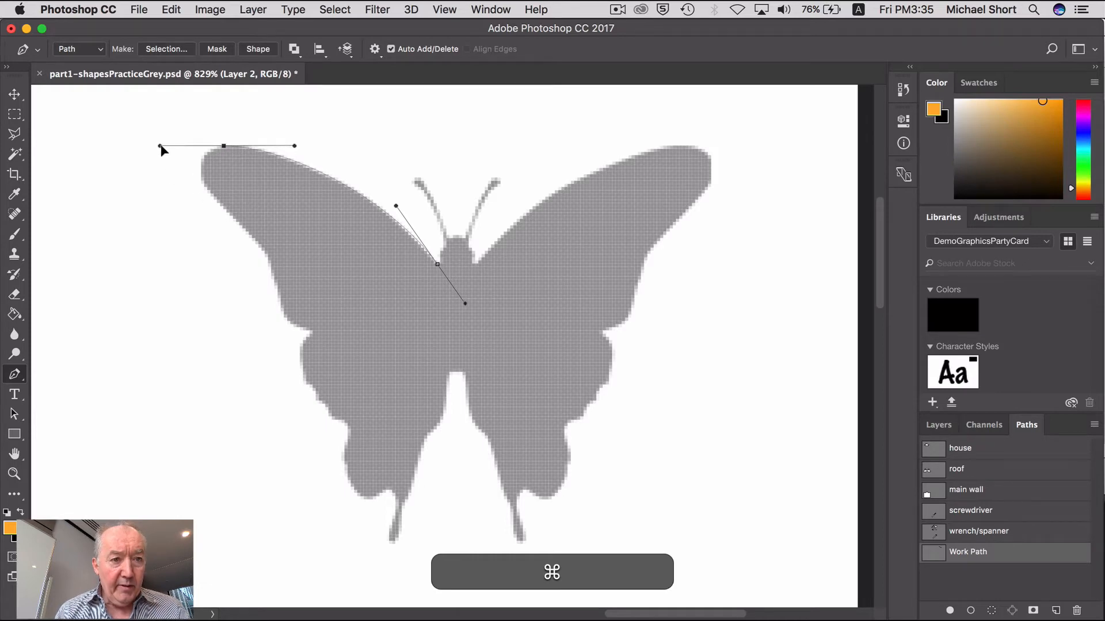
pyautogui.moveTo(161, 149); pyautogui.dragTo(192, 150)
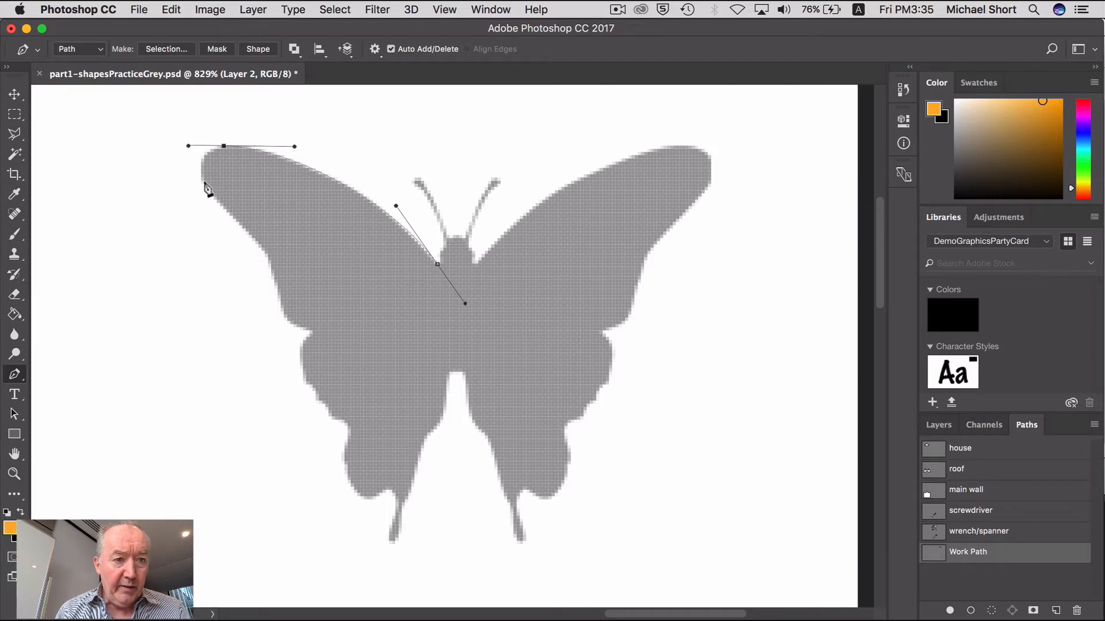
# Curve the path around the left wing tip to its lower side, tighten the tip's handle, and reset the new anchor's outgoing handle
pyautogui.click(206, 186)
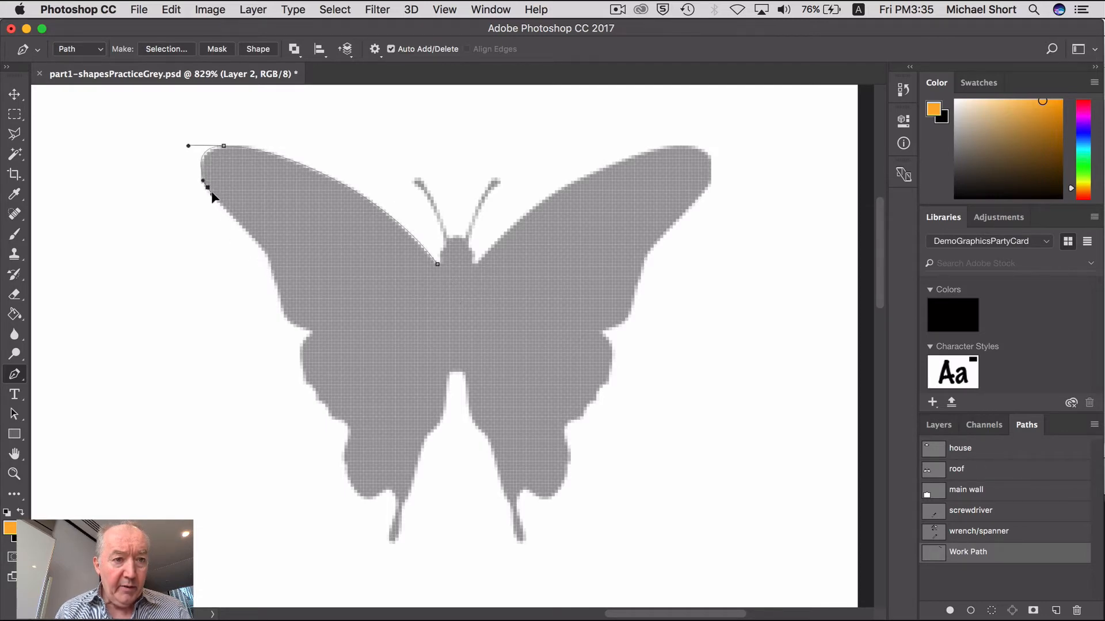
pyautogui.press('super')
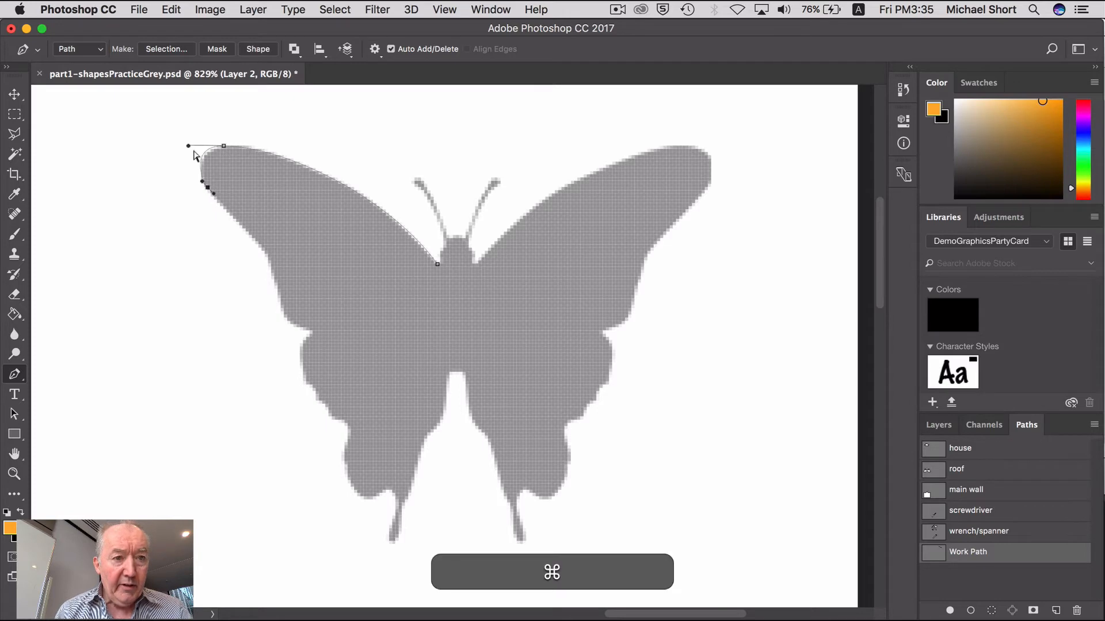
pyautogui.moveTo(189, 147); pyautogui.dragTo(196, 150)
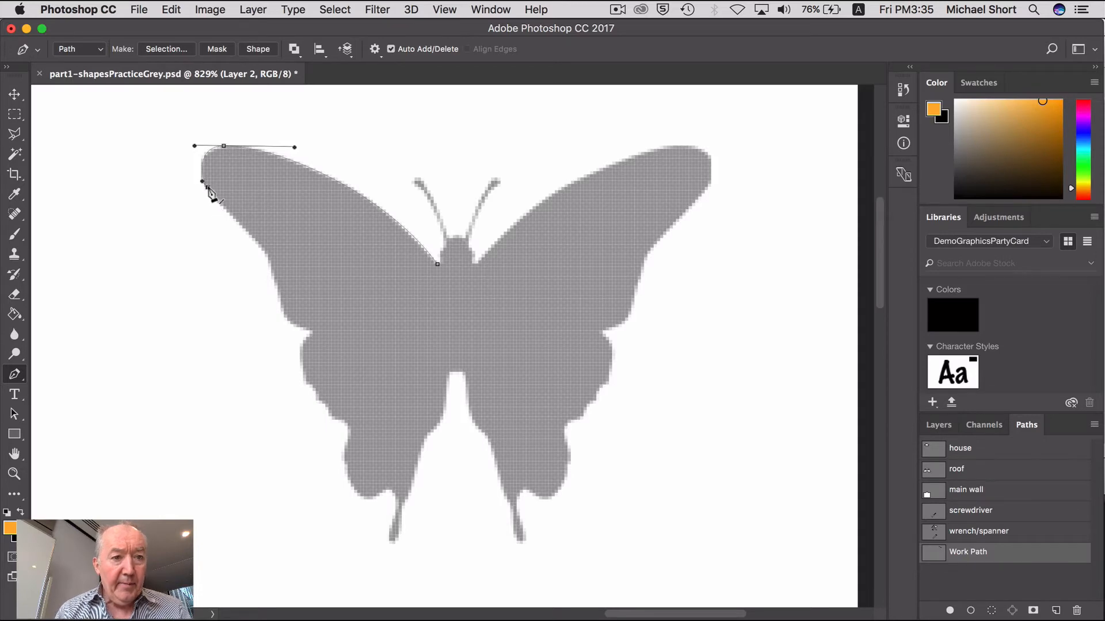
pyautogui.moveTo(208, 187); pyautogui.dragTo(214, 193)
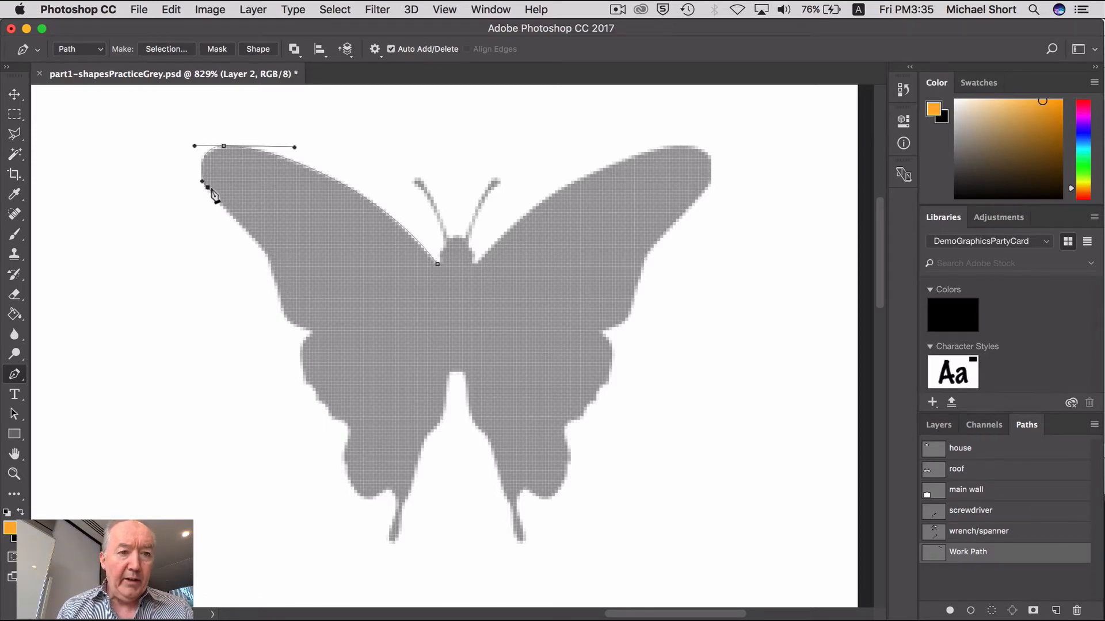
# Extend the path down the left wing's outer edge and curve it into the notch between the upper and lower wings
pyautogui.click(265, 251)
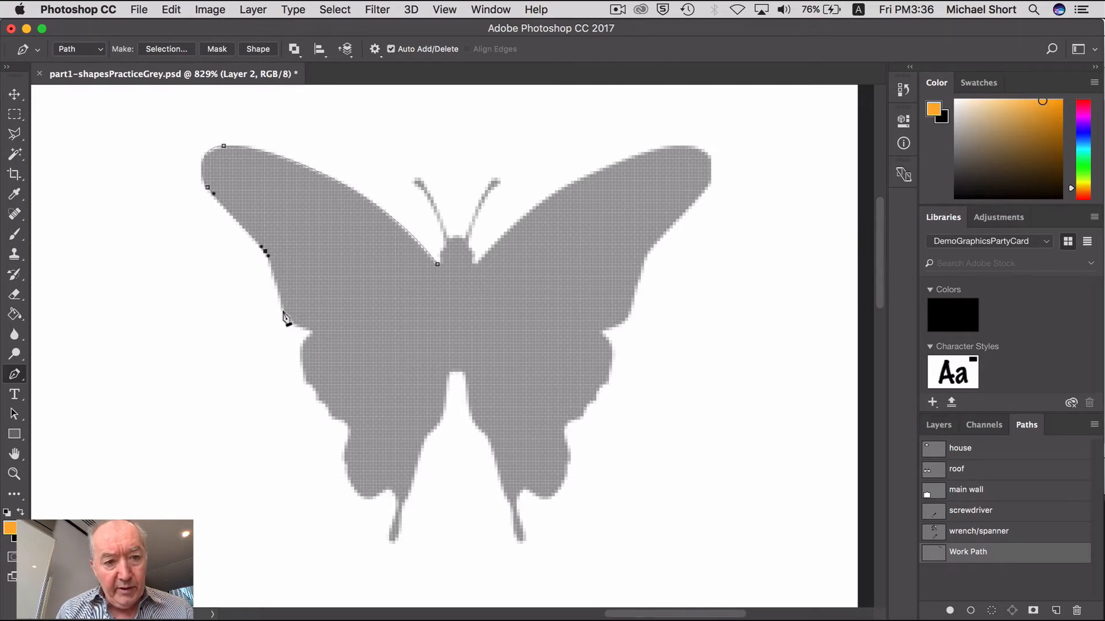
pyautogui.moveTo(284, 310); pyautogui.dragTo(289, 318)
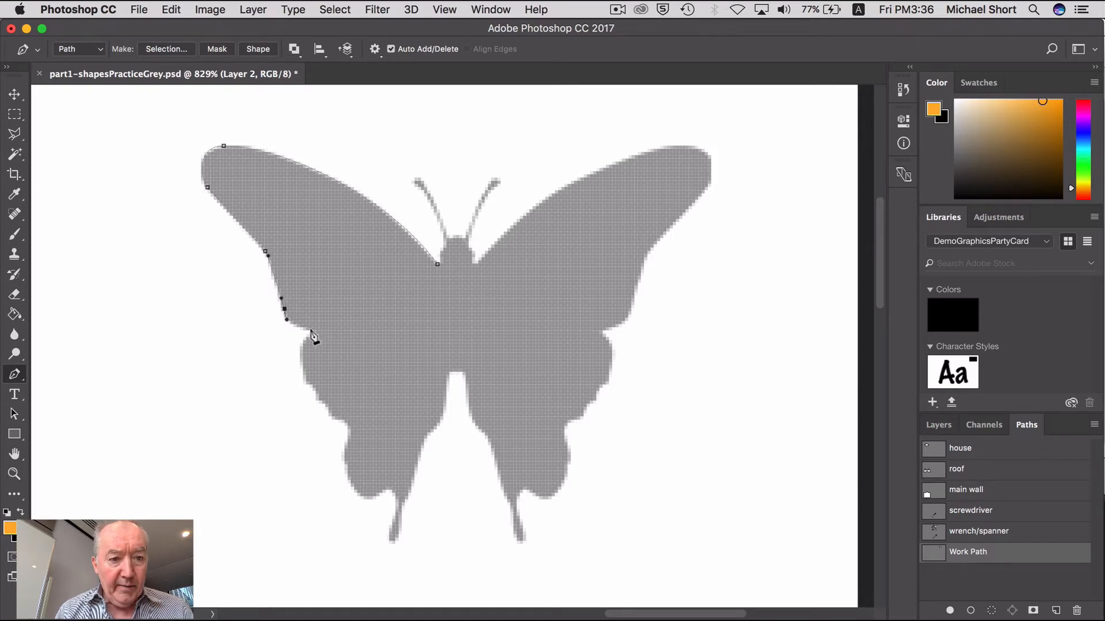
pyautogui.click(14, 474)
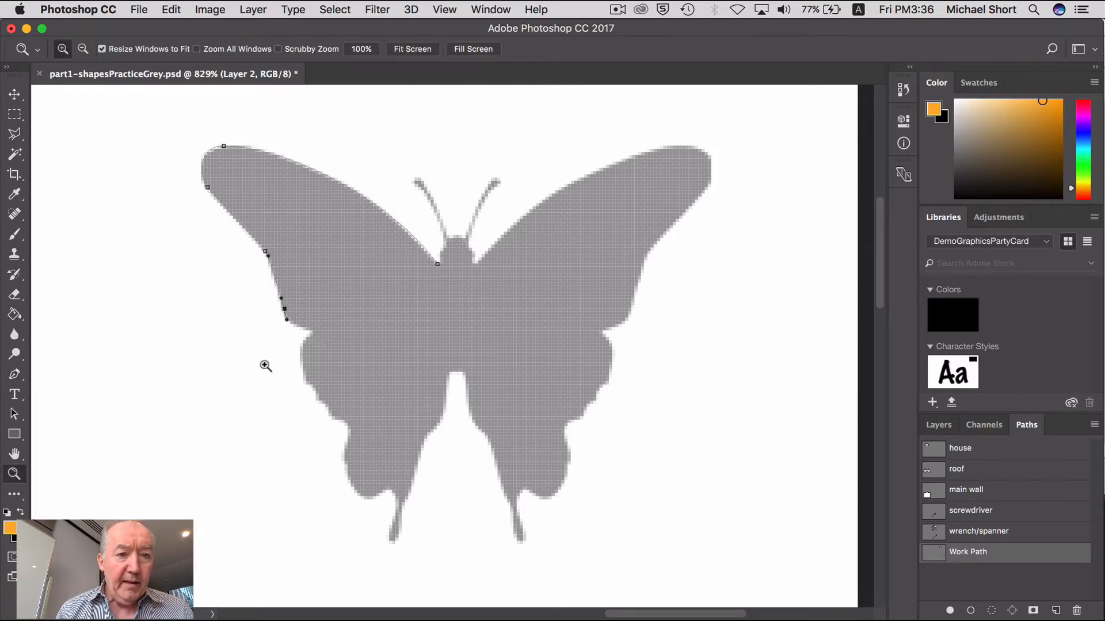
pyautogui.moveTo(241, 259); pyautogui.dragTo(363, 383)
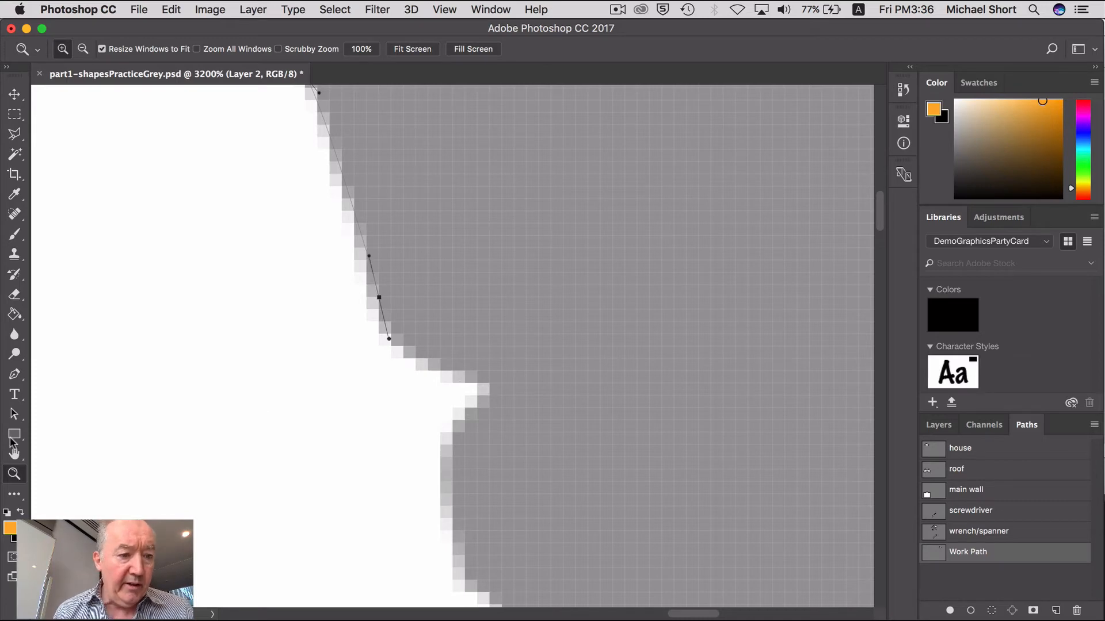
pyautogui.click(15, 375)
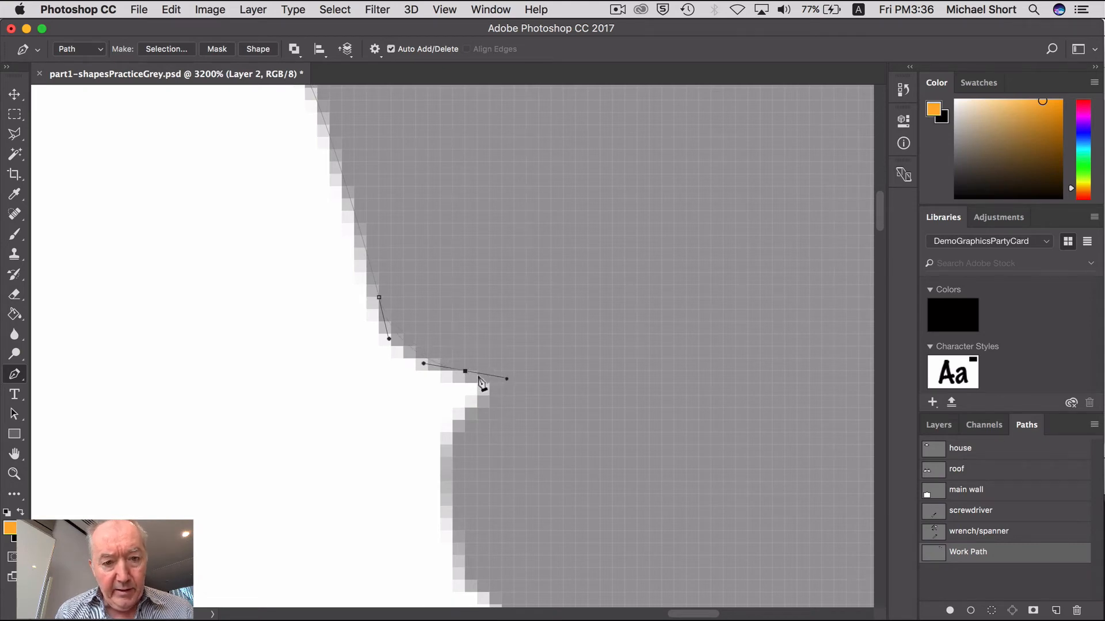
pyautogui.moveTo(464, 370); pyautogui.dragTo(457, 377)
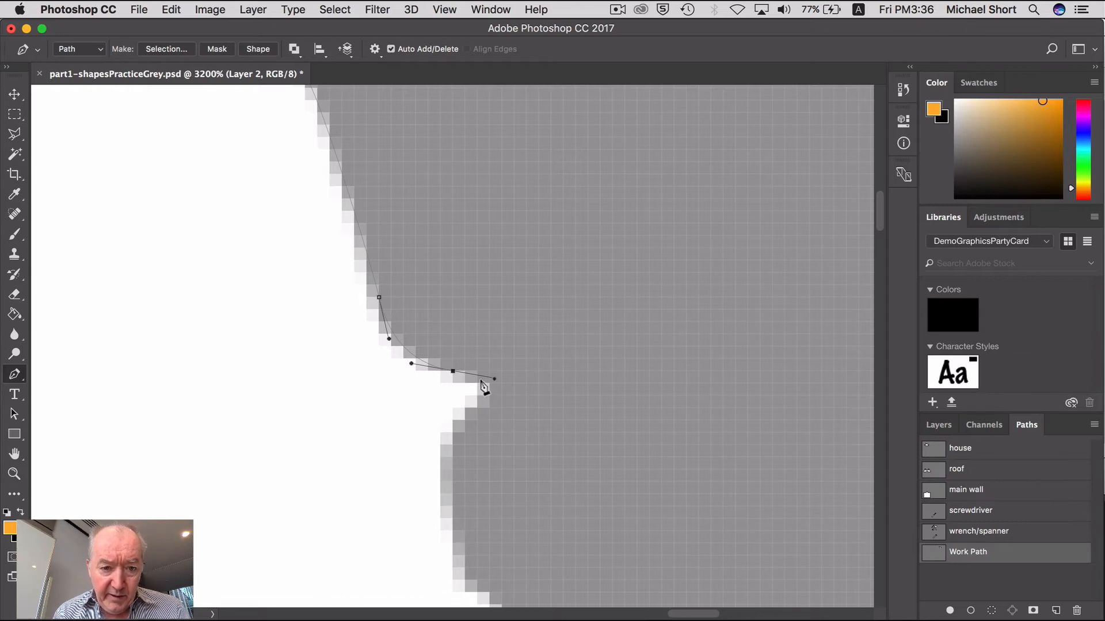
# Carry the path around the notch, fit the anchor to its lower side, and curve down the left lower wing's outer edge
pyautogui.click(461, 417)
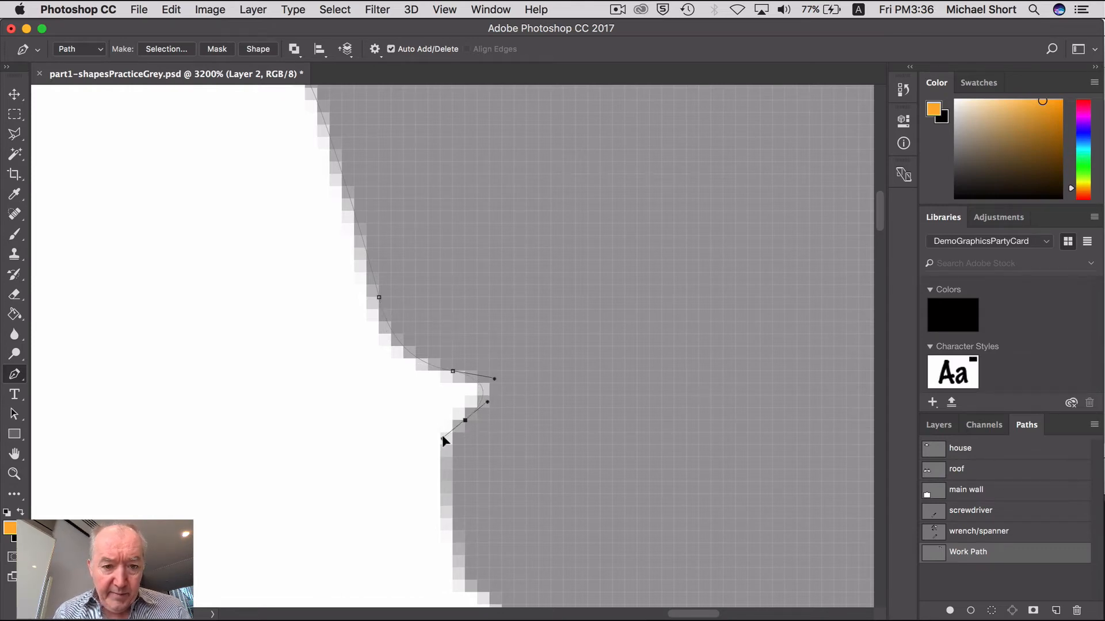
pyautogui.moveTo(442, 438); pyautogui.dragTo(442, 437)
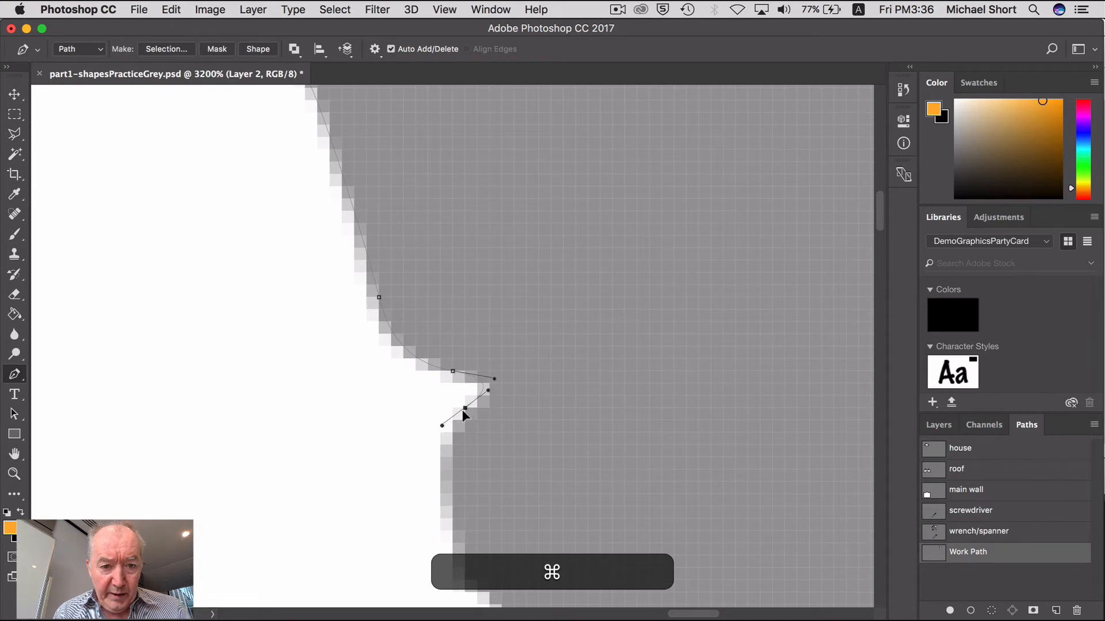
pyautogui.moveTo(463, 418); pyautogui.dragTo(465, 408)
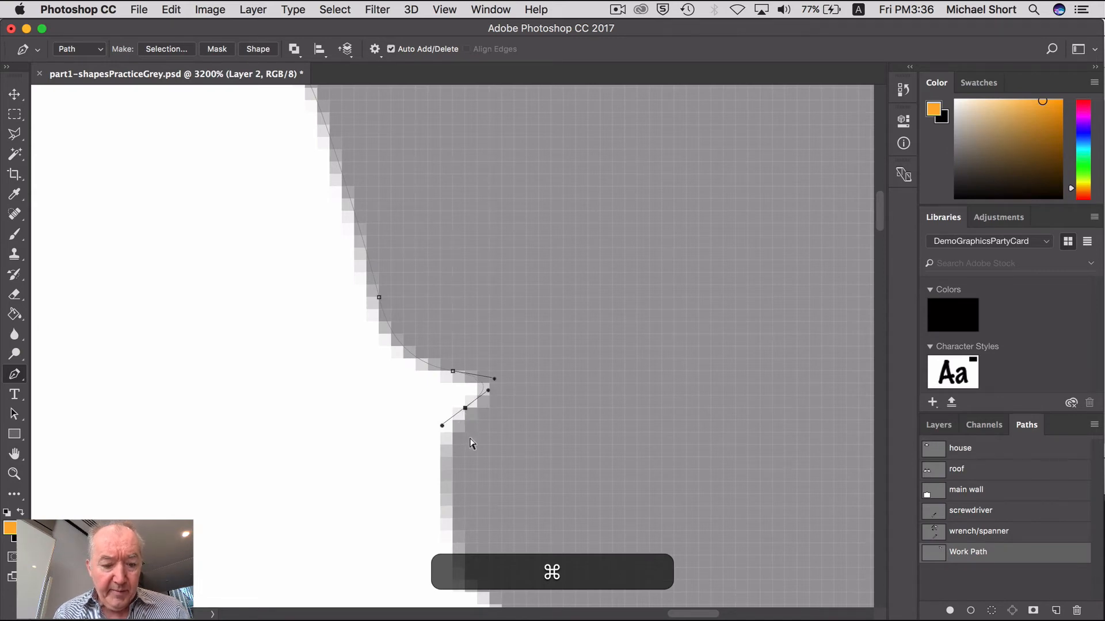
pyautogui.moveTo(547, 464); pyautogui.dragTo(389, 197)
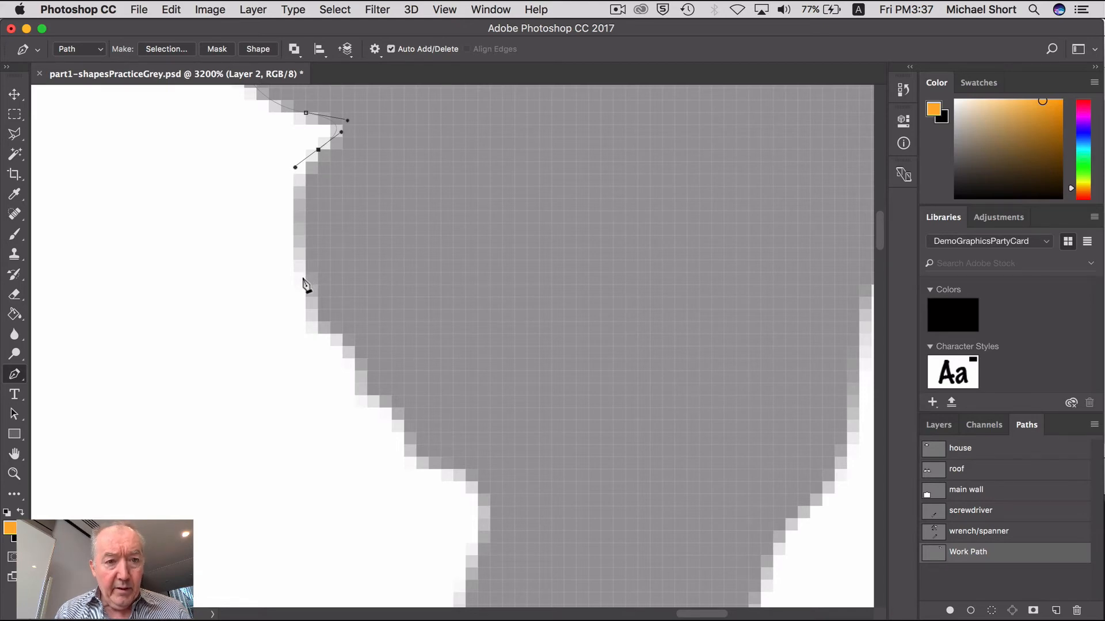
pyautogui.moveTo(305, 284); pyautogui.dragTo(321, 321)
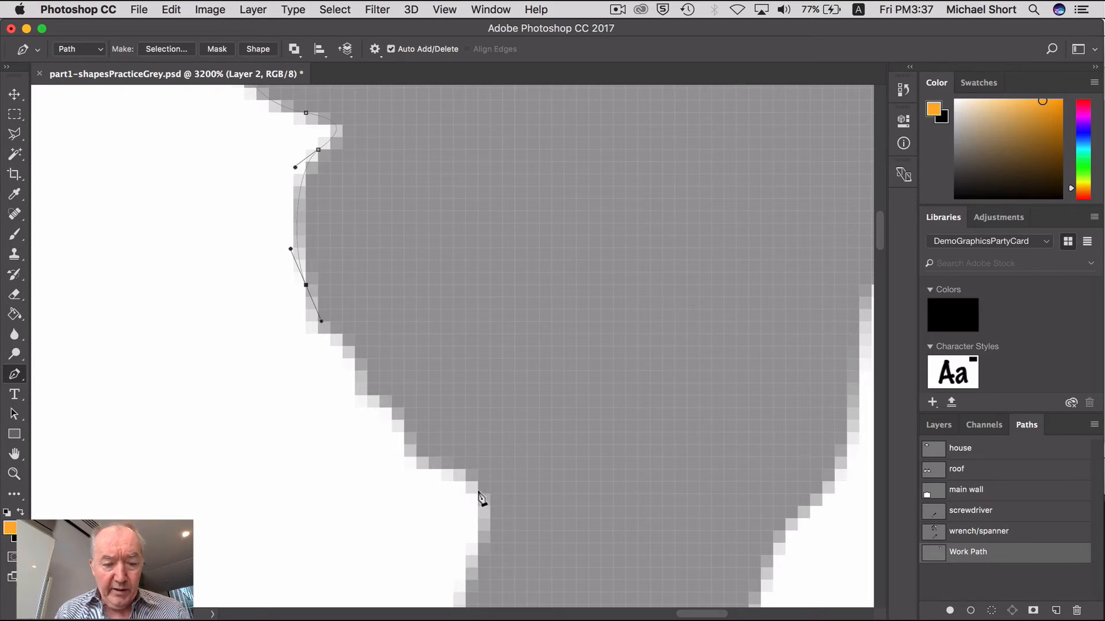
# Undo the misplaced anchor on the left lower wing and remove the outgoing handle from the last curve anchor
pyautogui.doubleClick(17, 455)
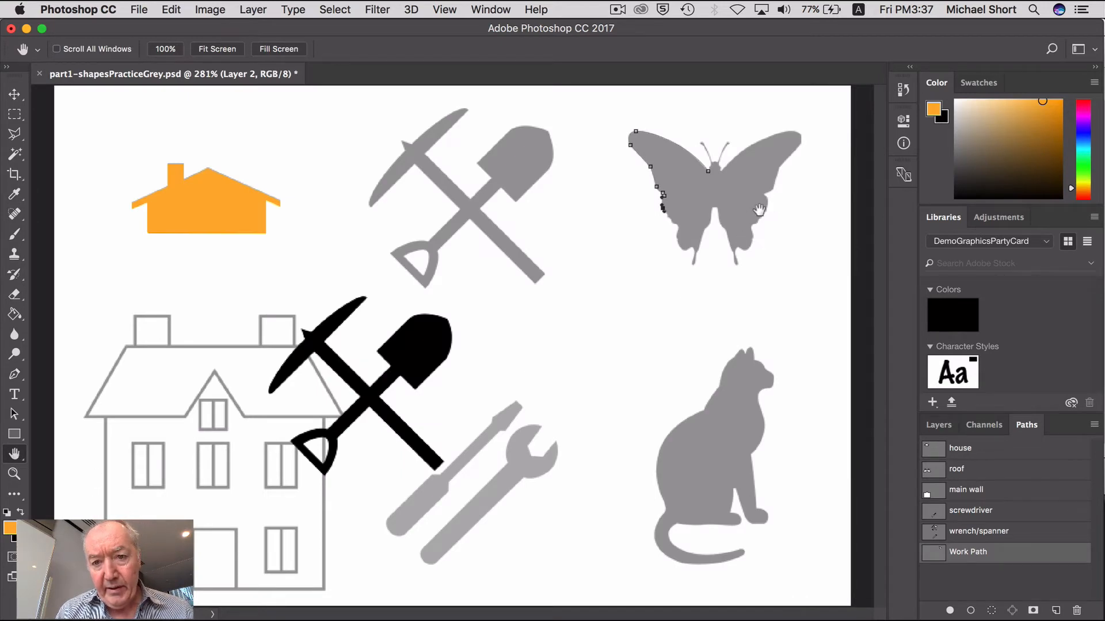
pyautogui.click(15, 473)
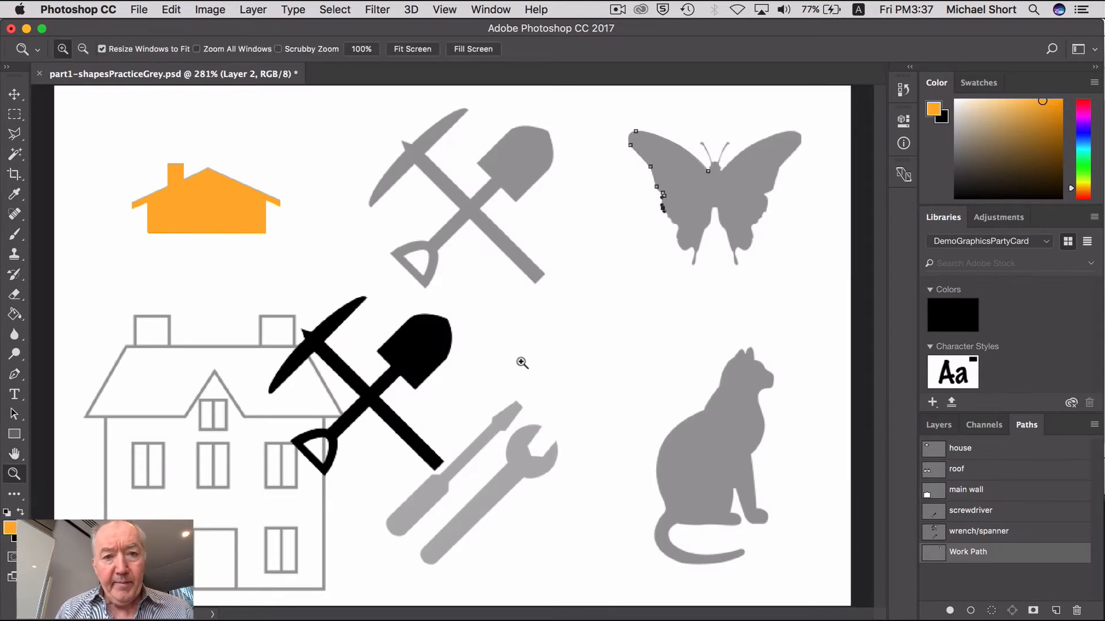
pyautogui.moveTo(638, 178); pyautogui.dragTo(709, 279)
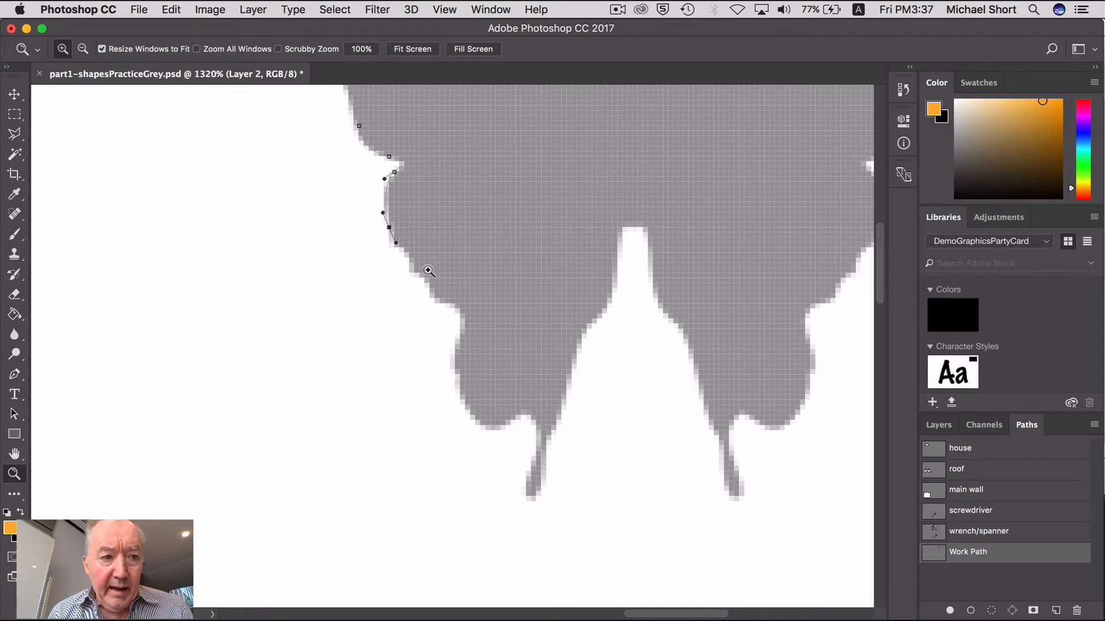
pyautogui.click(15, 374)
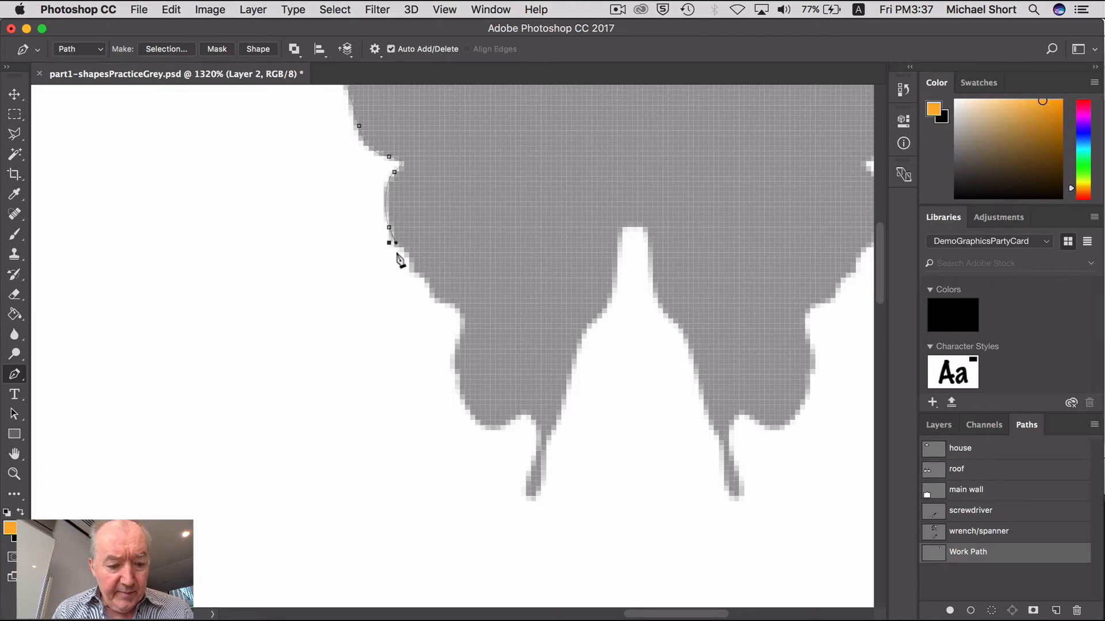
pyautogui.press('cmd+z')
pyautogui.press('super+z')
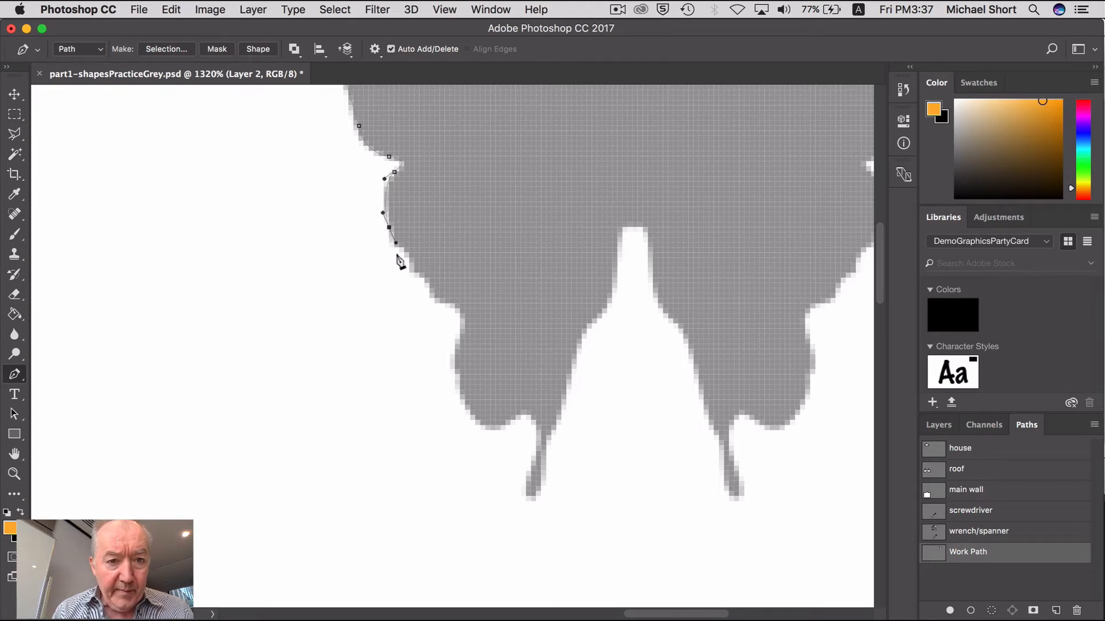
pyautogui.keyDown('alt'); pyautogui.click(388, 226); pyautogui.keyUp('alt')
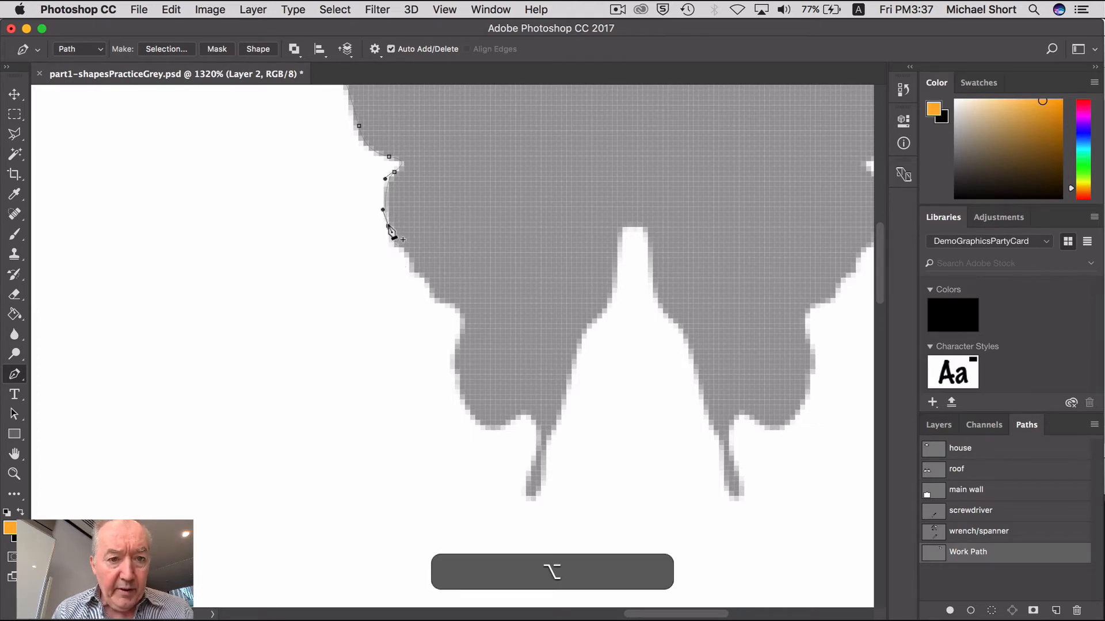
# Trace the stepped edge of the left lower wing with short straight segments down to the next indentation
pyautogui.click(395, 242)
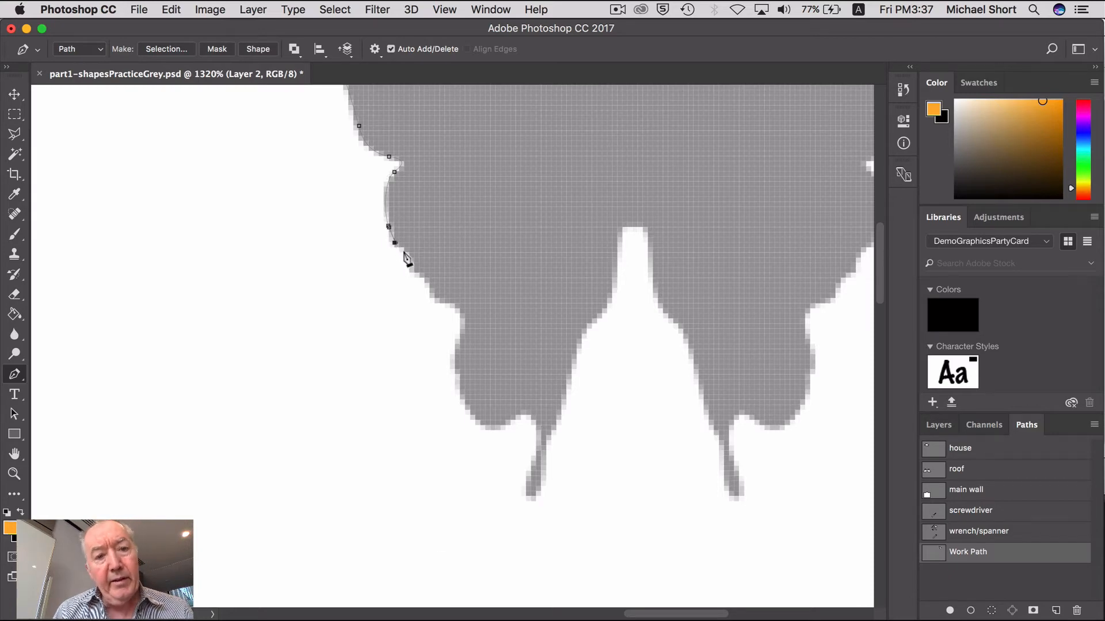
pyautogui.click(404, 248)
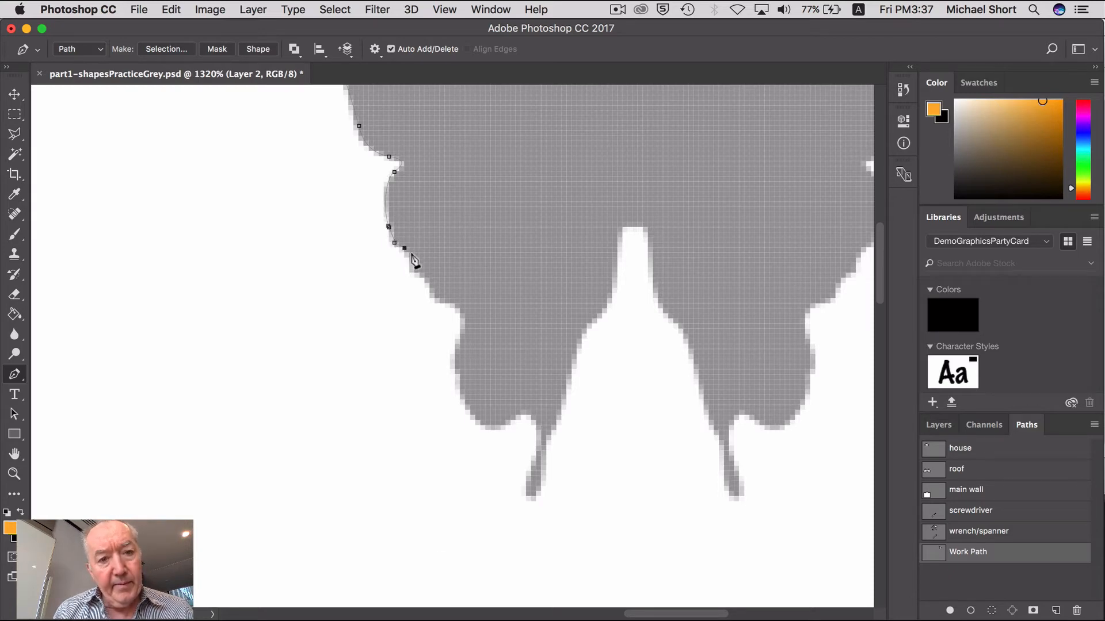
pyautogui.click(409, 273)
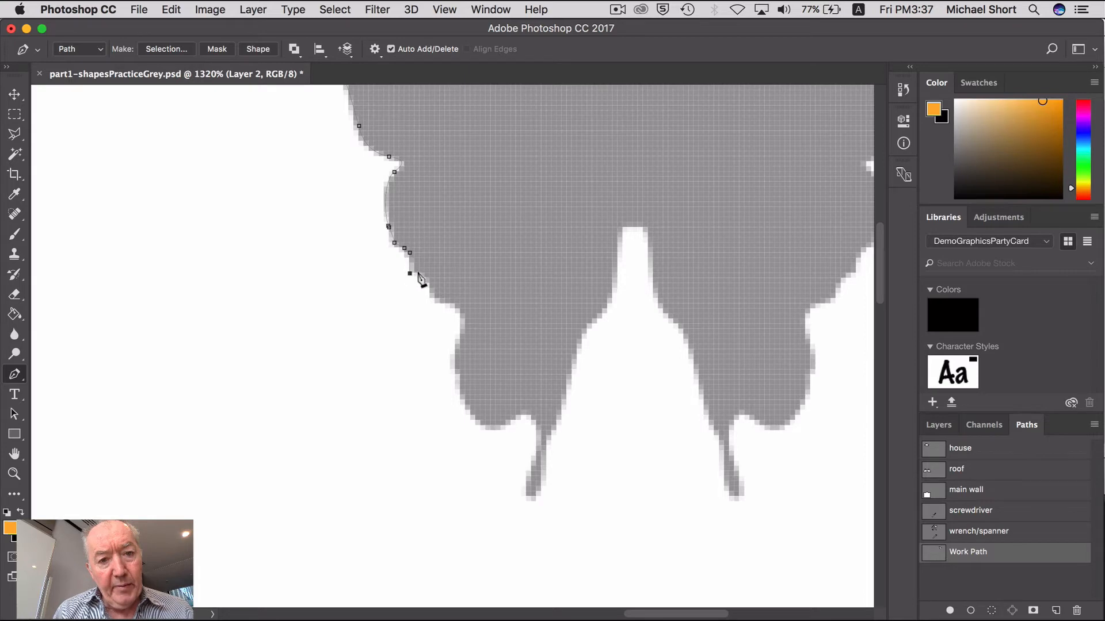
pyautogui.click(419, 274)
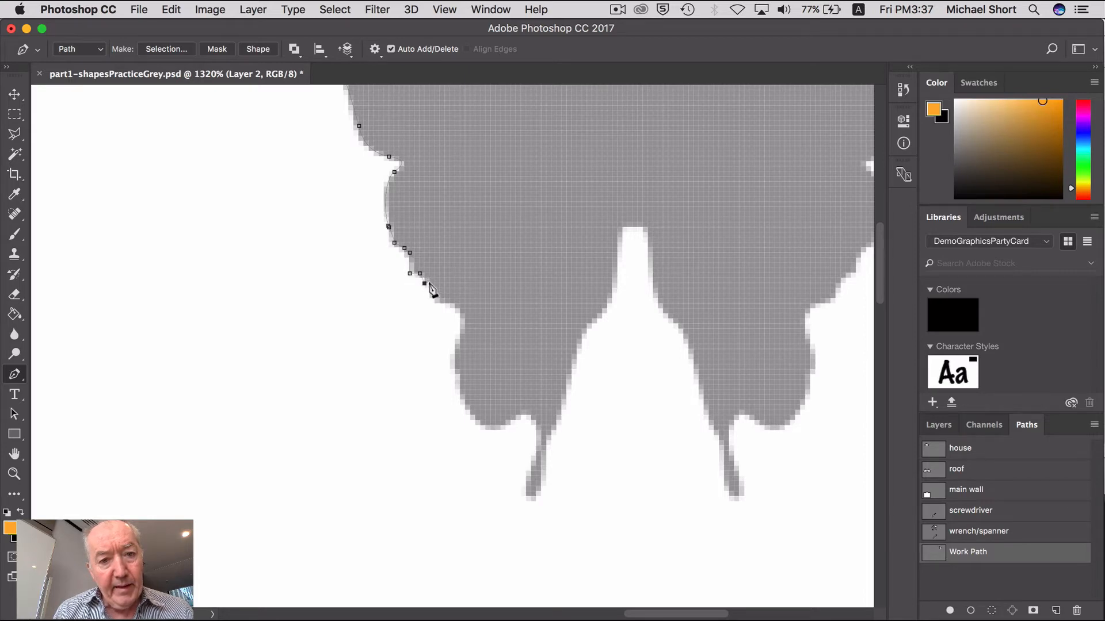
pyautogui.click(430, 283)
pyautogui.click(435, 303)
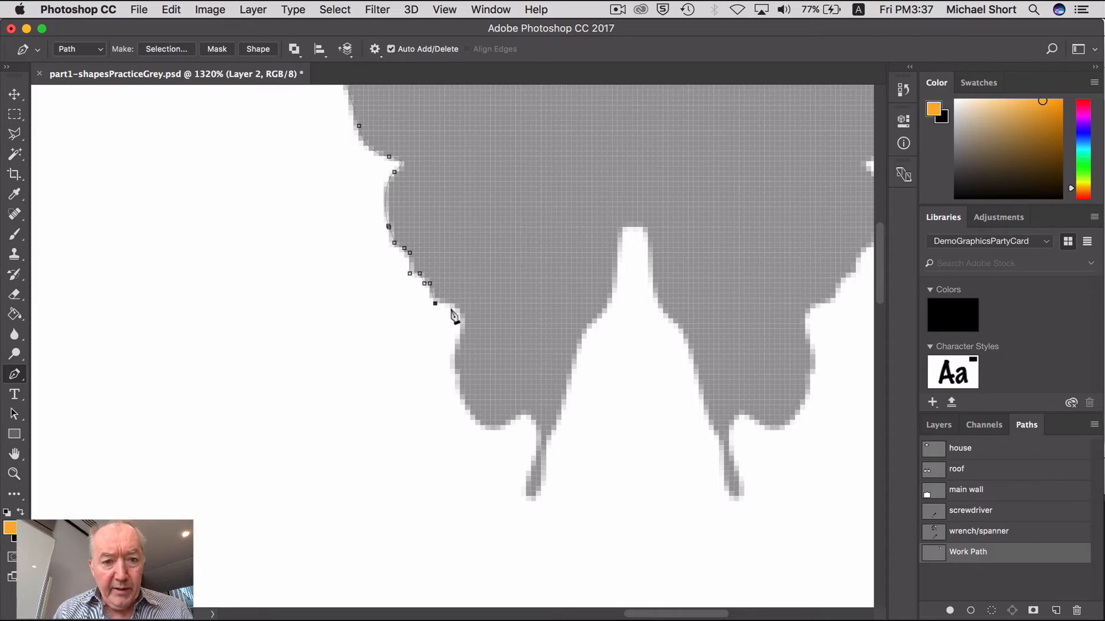
# Curve the path through the indentation and around the left lower wing's rounded lobe to the top of the tail
pyautogui.moveTo(435, 304); pyautogui.dragTo(451, 372)
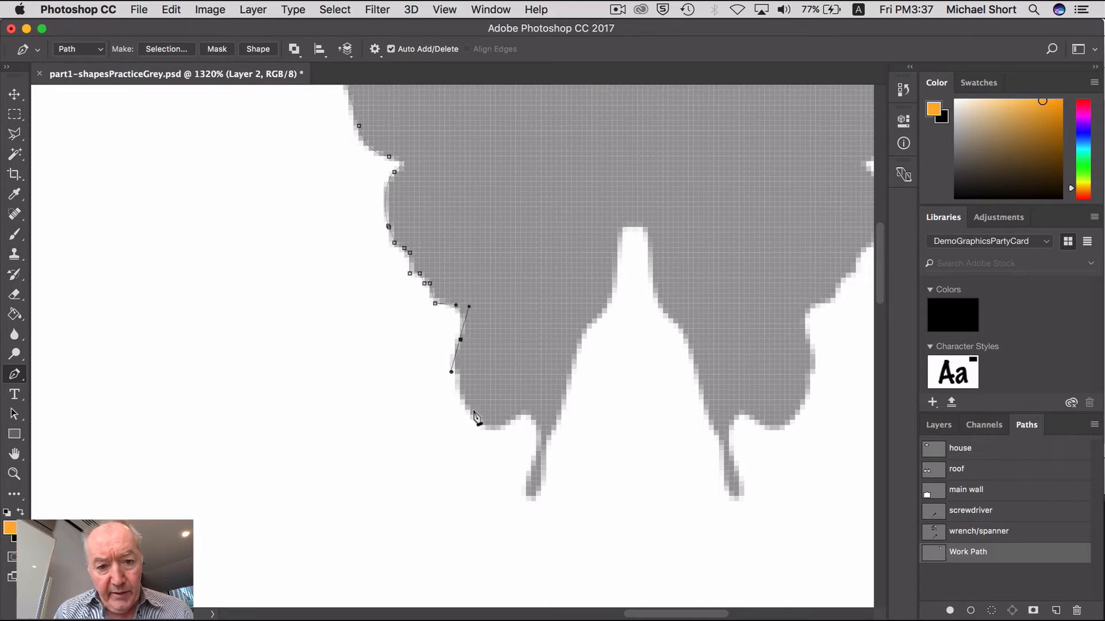
pyautogui.moveTo(478, 423)
pyautogui.mouseDown()
pyautogui.moveTo(490, 431)
pyautogui.moveTo(470, 415)
pyautogui.mouseUp()
pyautogui.press('super')
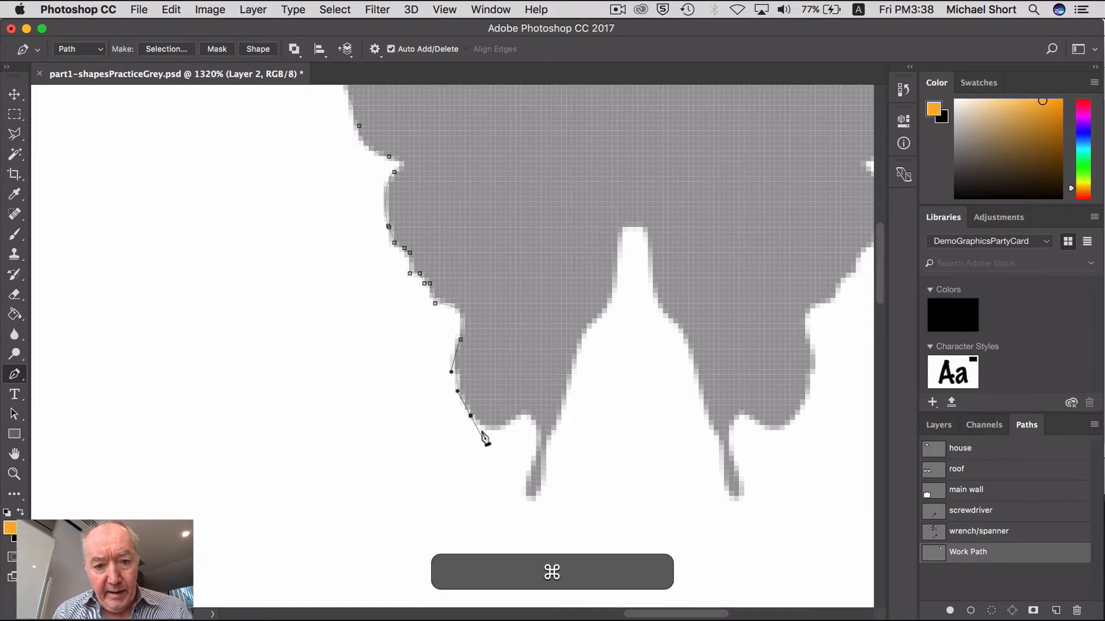
pyautogui.moveTo(511, 415); pyautogui.dragTo(536, 430)
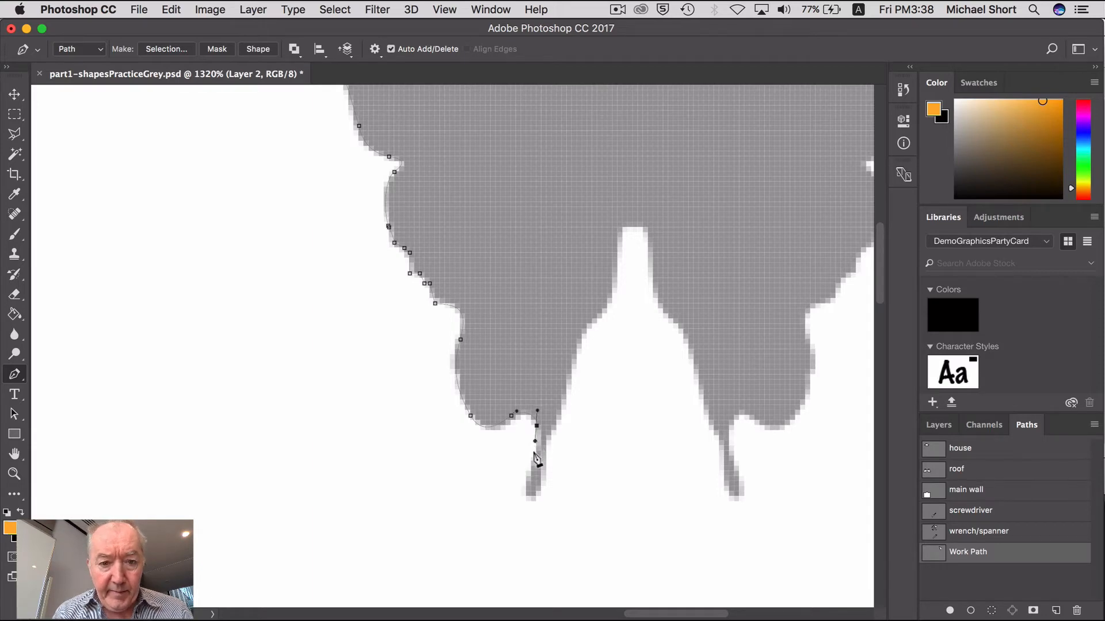
# Add an anchor on the outer side of the left tail's neck and adjust the neighbouring handles to fit its edge
pyautogui.click(14, 473)
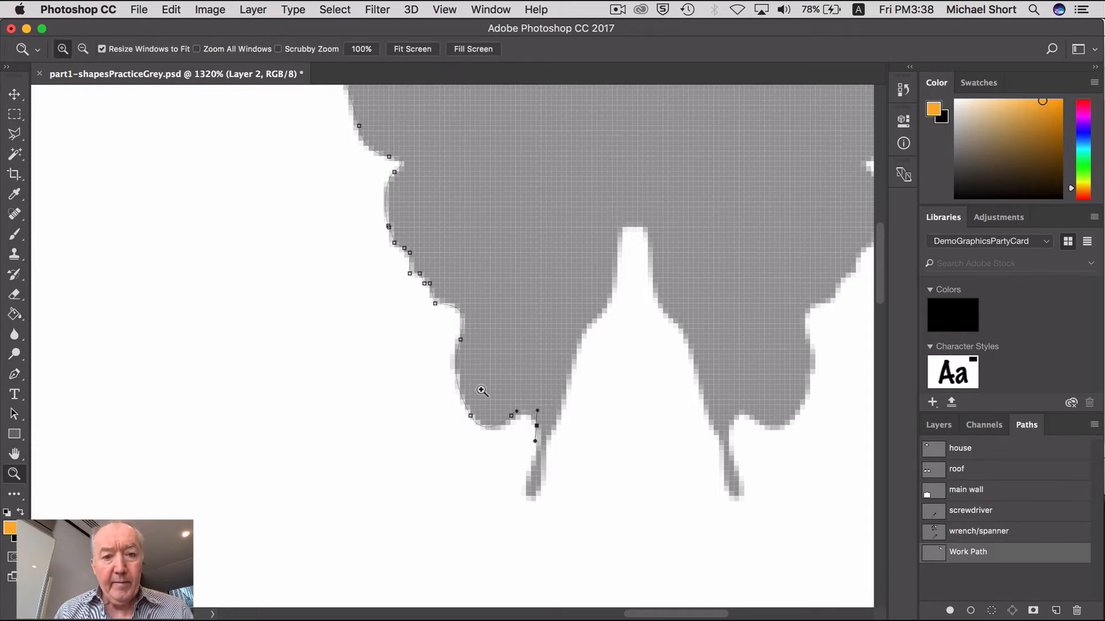
pyautogui.moveTo(452, 373); pyautogui.dragTo(617, 547)
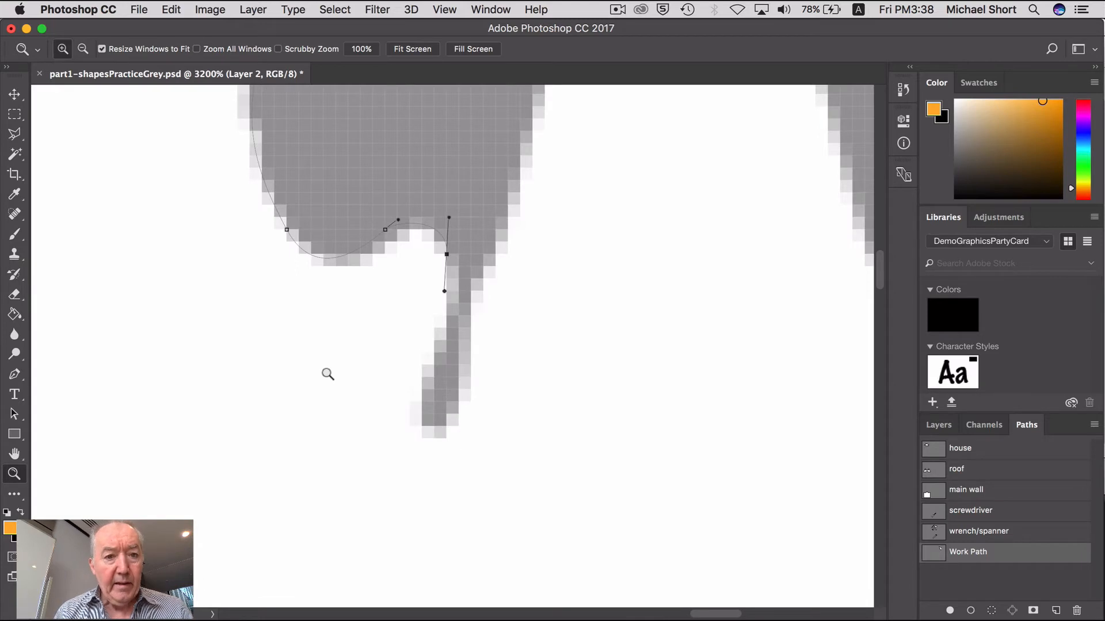
pyautogui.click(15, 376)
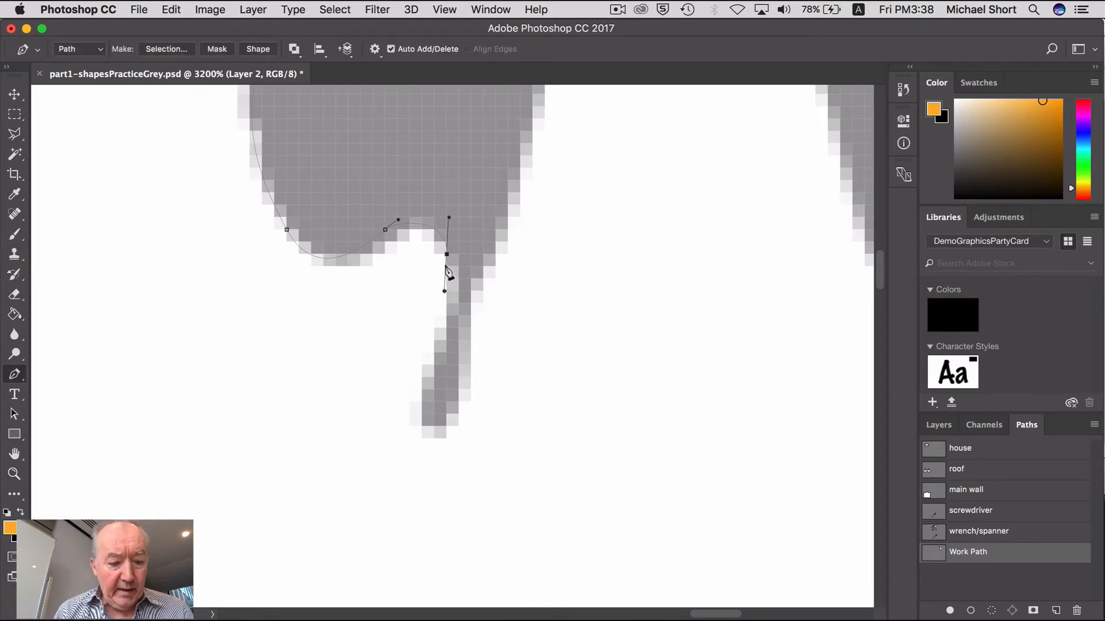
pyautogui.click(447, 305)
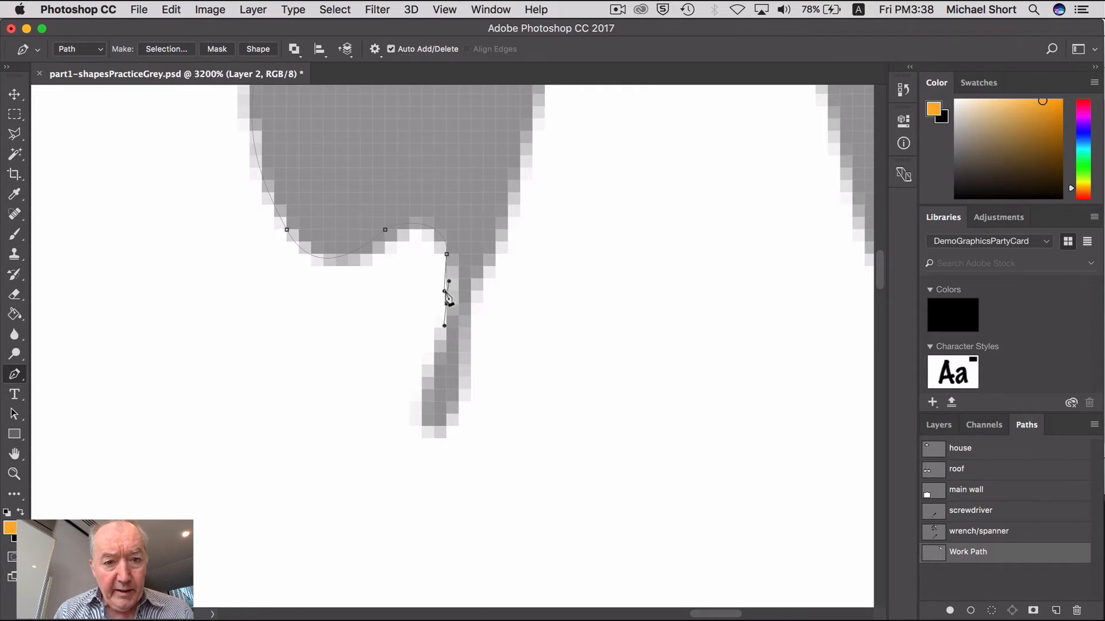
pyautogui.keyDown('super'); pyautogui.click(448, 284); pyautogui.keyUp('super')
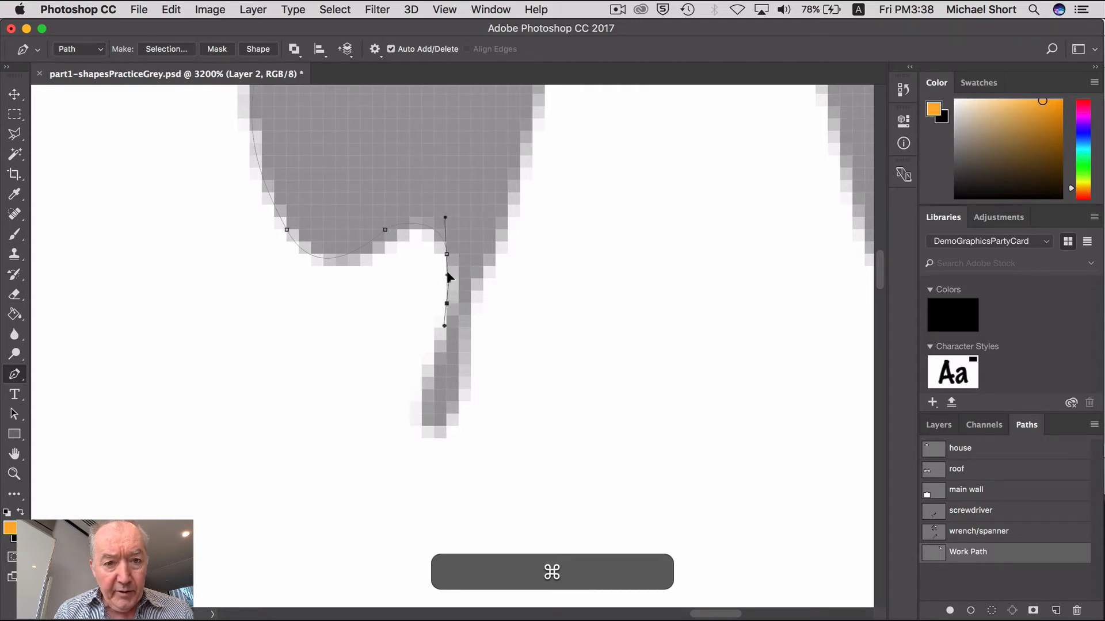
pyautogui.moveTo(448, 284); pyautogui.dragTo(447, 270)
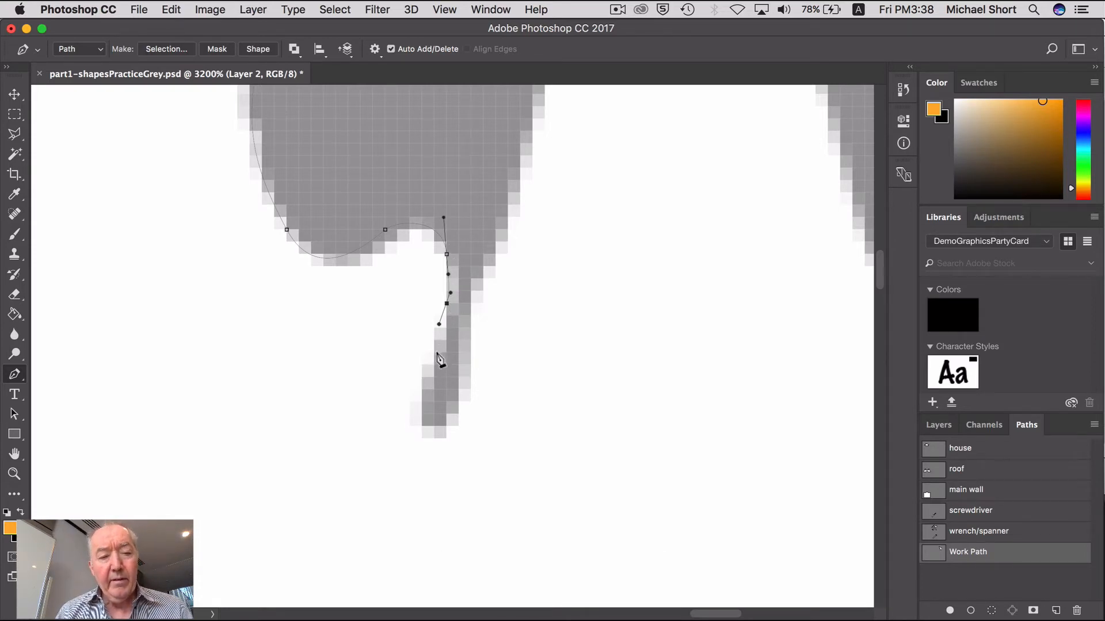
# Trace the left tail with curve anchors down its outer side, around the tip and up its inner side to the neck
pyautogui.moveTo(434, 353); pyautogui.dragTo(435, 364)
pyautogui.press('super')
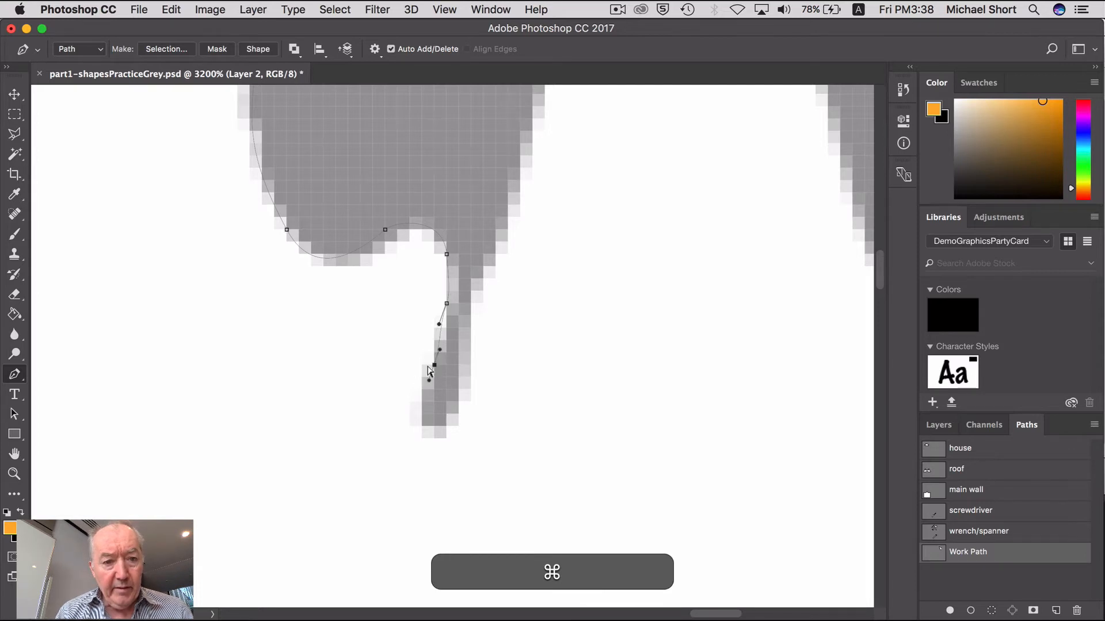
pyautogui.doubleClick(14, 475)
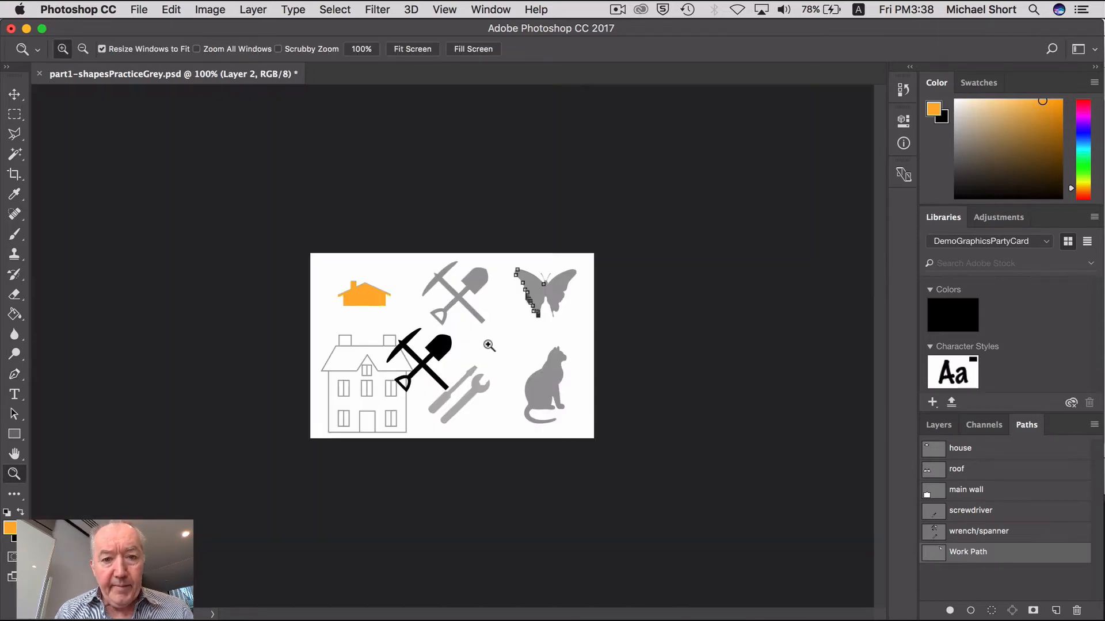
pyautogui.moveTo(531, 304); pyautogui.dragTo(550, 330)
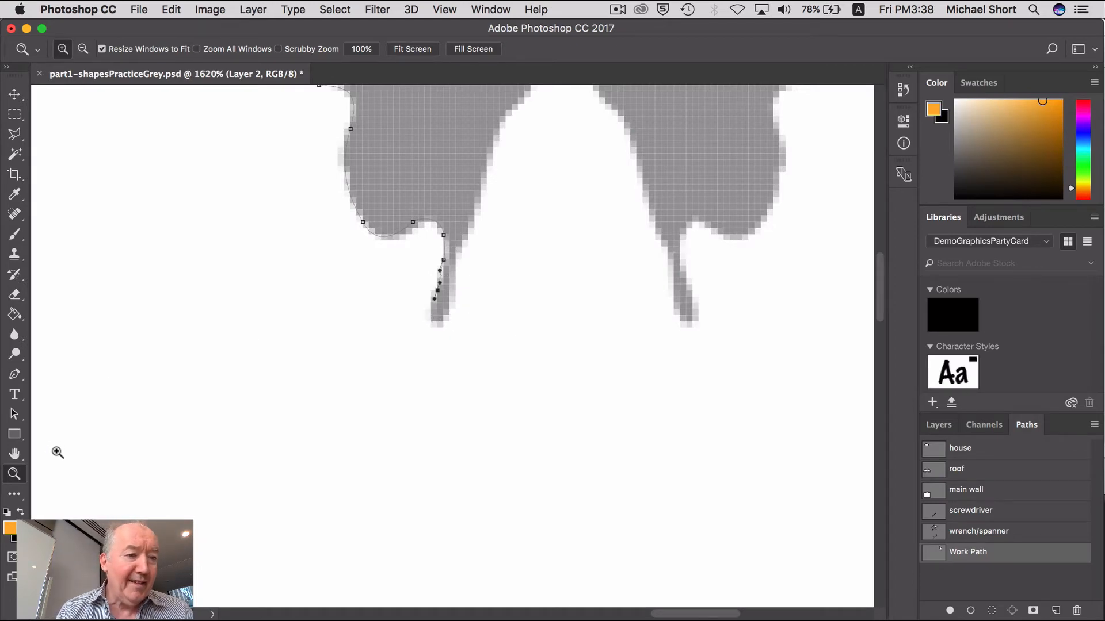
pyautogui.click(16, 375)
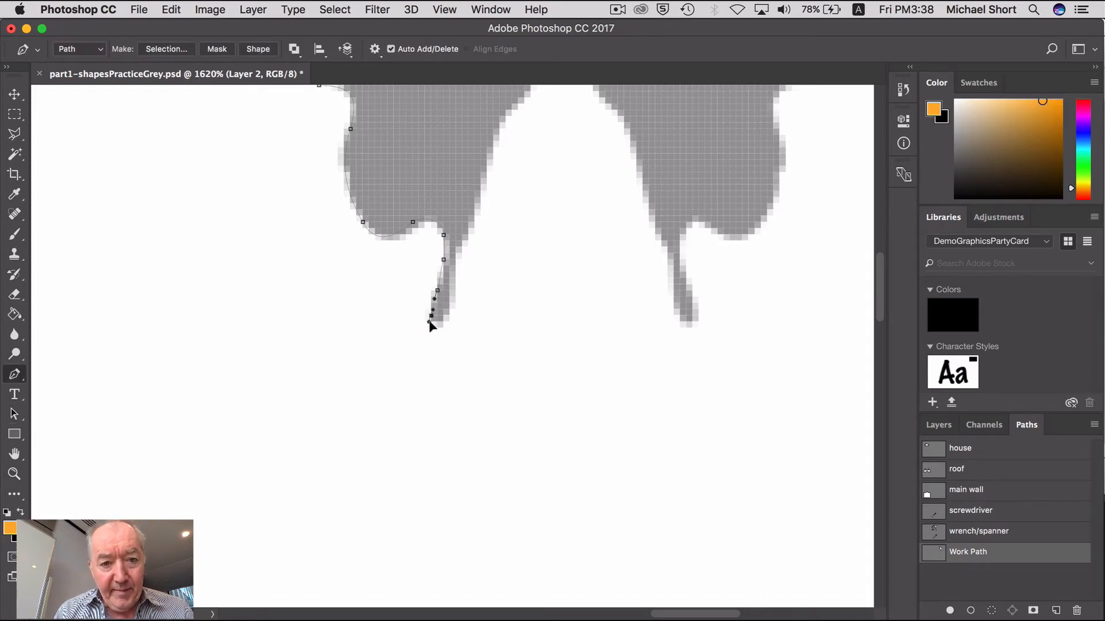
pyautogui.click(444, 321)
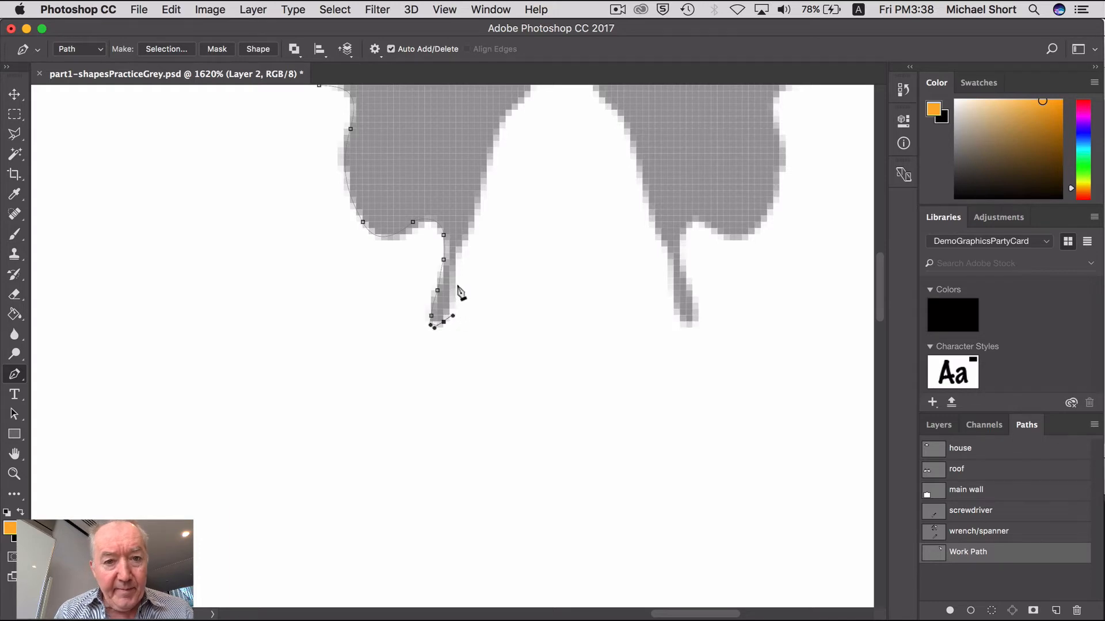
pyautogui.moveTo(457, 266); pyautogui.dragTo(457, 263)
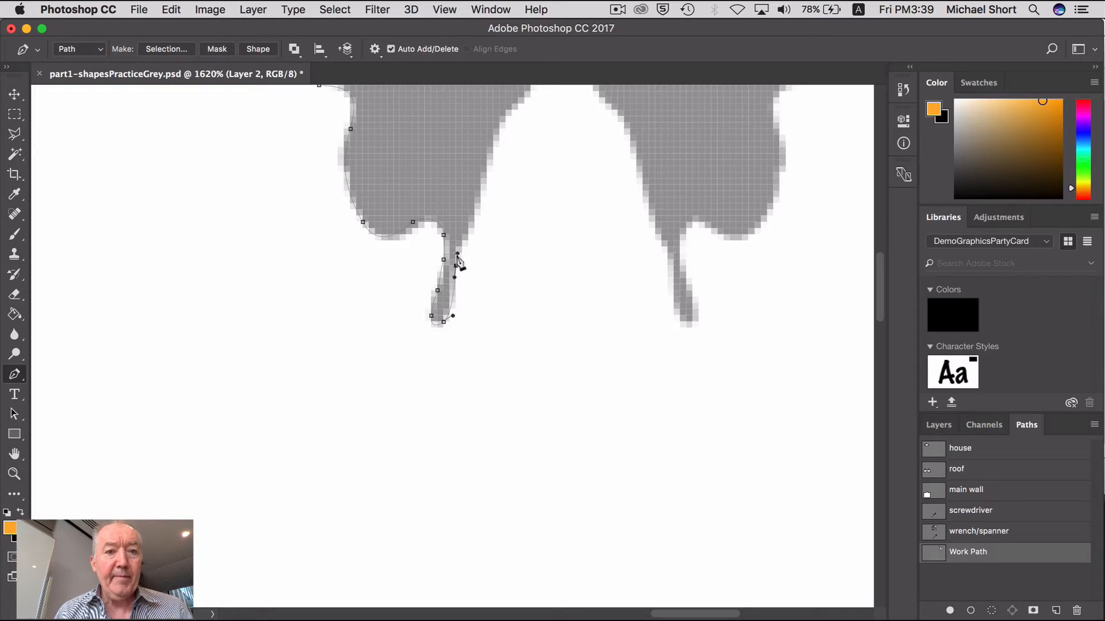
pyautogui.click(456, 248)
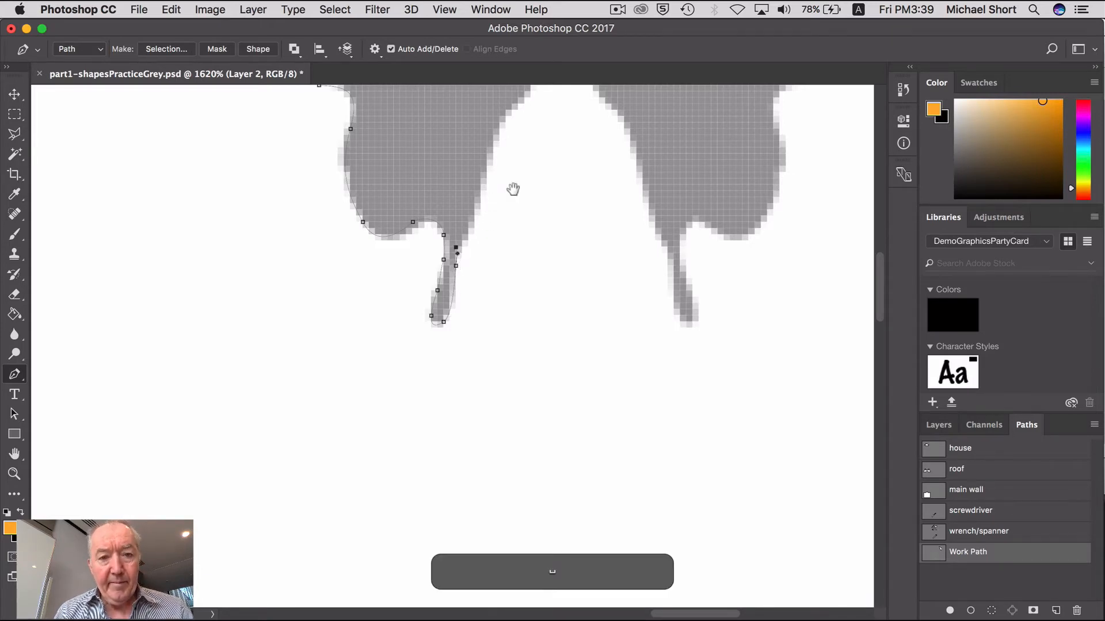
# Add a curve anchor on the left lower wing's inner edge, then fit the tail-neck anchor and the new anchor's handles to the silhouette
pyautogui.moveTo(513, 187); pyautogui.dragTo(462, 335)
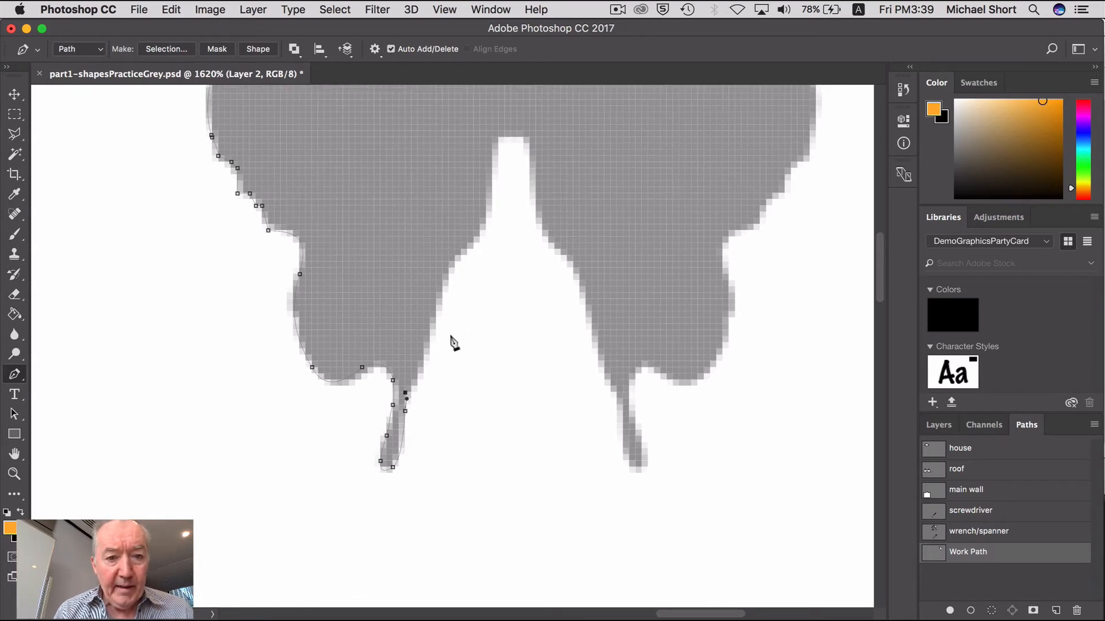
pyautogui.moveTo(442, 274); pyautogui.dragTo(454, 199)
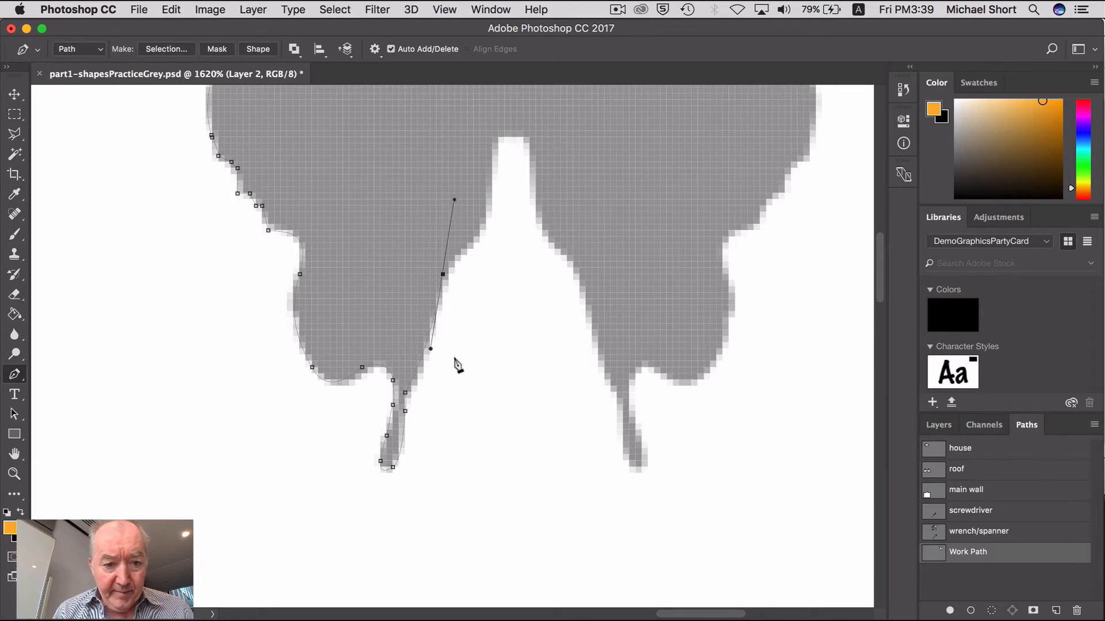
pyautogui.press('space')
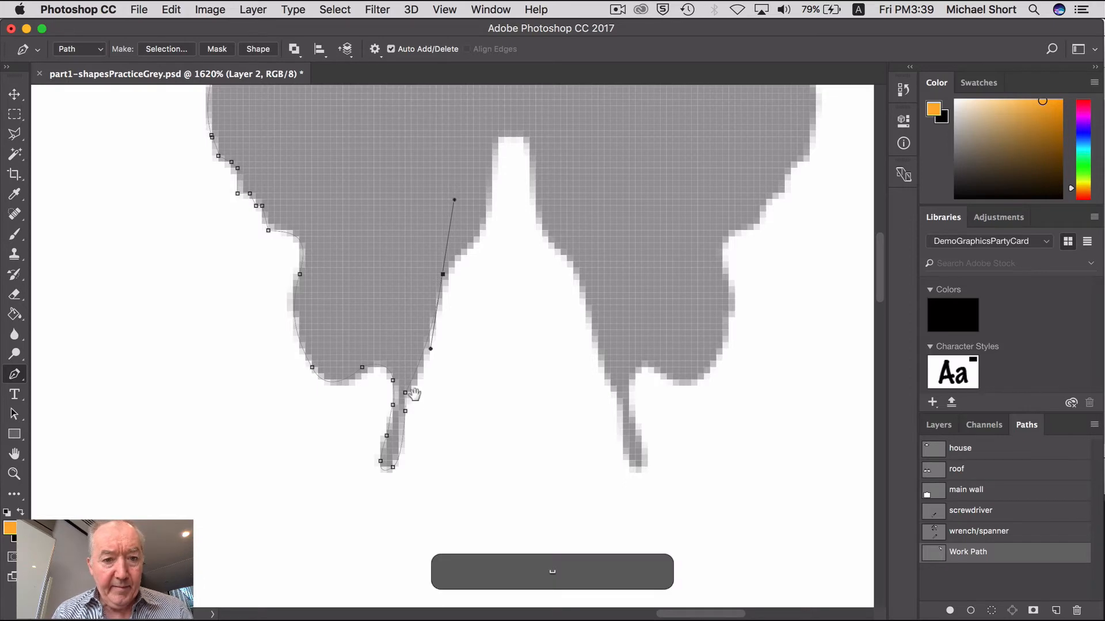
pyautogui.press('super')
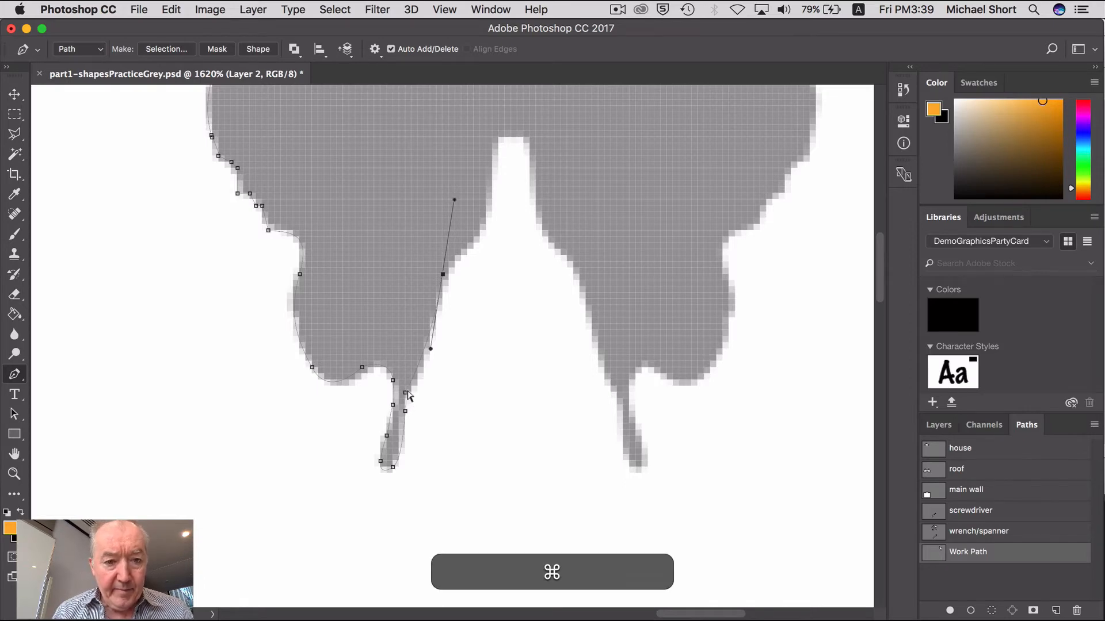
pyautogui.moveTo(405, 395)
pyautogui.mouseDown()
pyautogui.moveTo(419, 387)
pyautogui.moveTo(410, 391)
pyautogui.mouseUp()
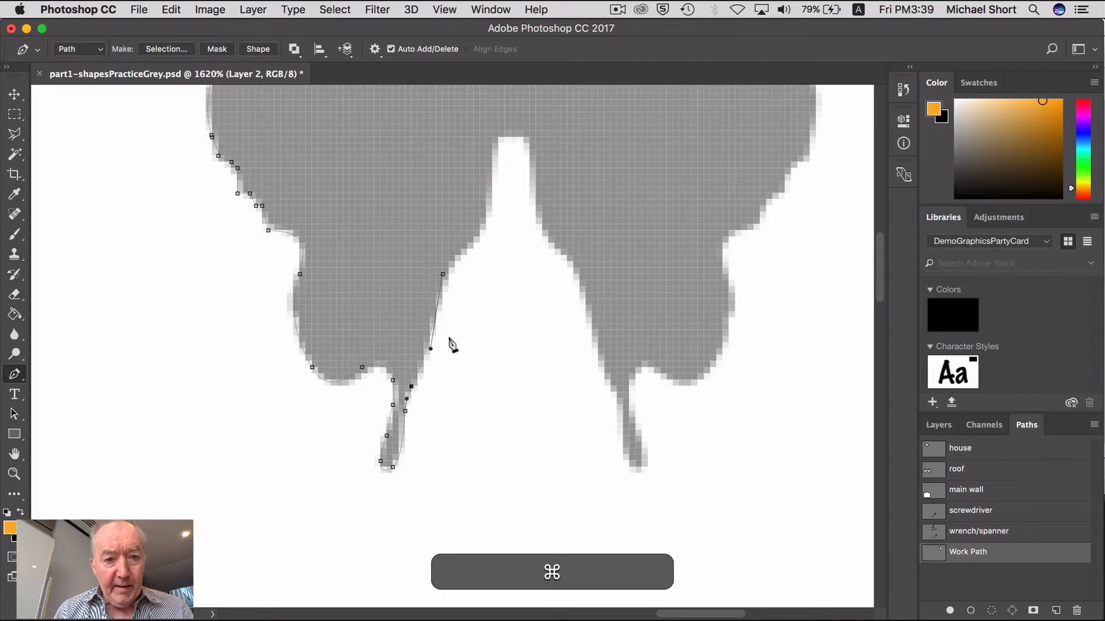
pyautogui.moveTo(432, 352)
pyautogui.mouseDown()
pyautogui.moveTo(435, 326)
pyautogui.moveTo(429, 364)
pyautogui.moveTo(434, 341)
pyautogui.mouseUp()
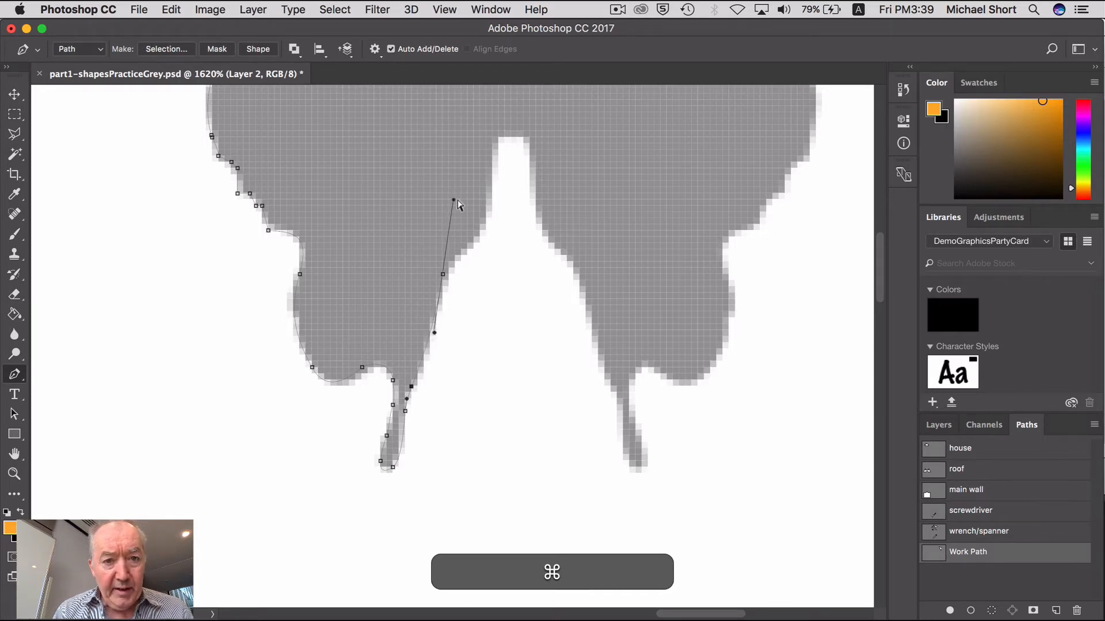
pyautogui.moveTo(453, 200); pyautogui.dragTo(446, 254)
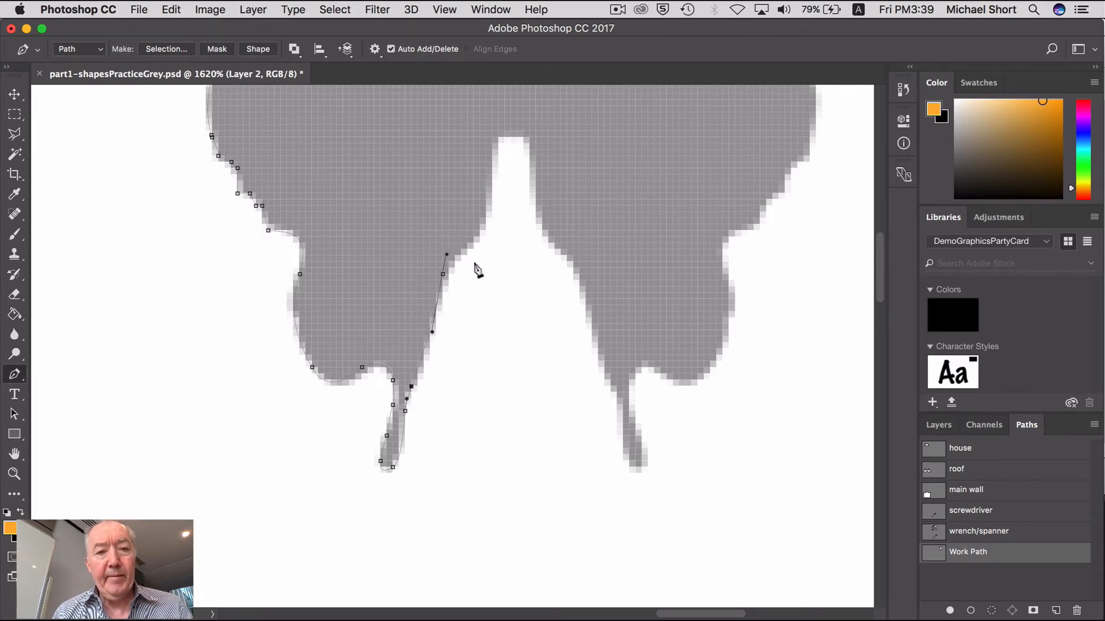
# Extend the path with a curve anchor on the left side of the notch between the lower wings
pyautogui.click(18, 474)
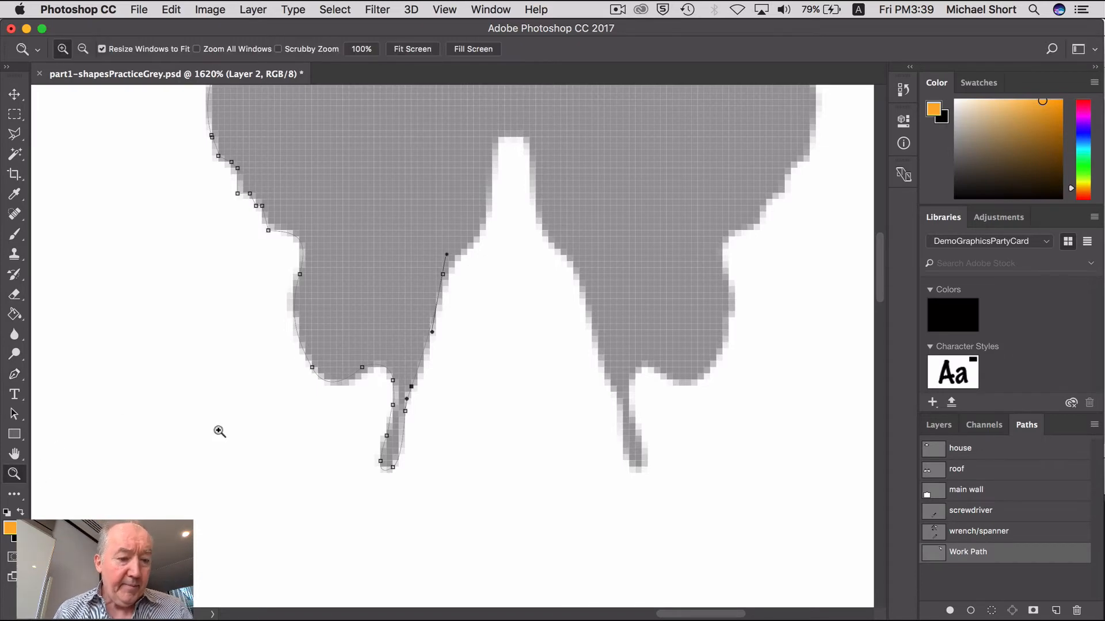
pyautogui.keyDown('alt'); pyautogui.click(510, 324); pyautogui.keyUp('alt')
pyautogui.keyDown('alt'); pyautogui.click(510, 323); pyautogui.keyUp('alt')
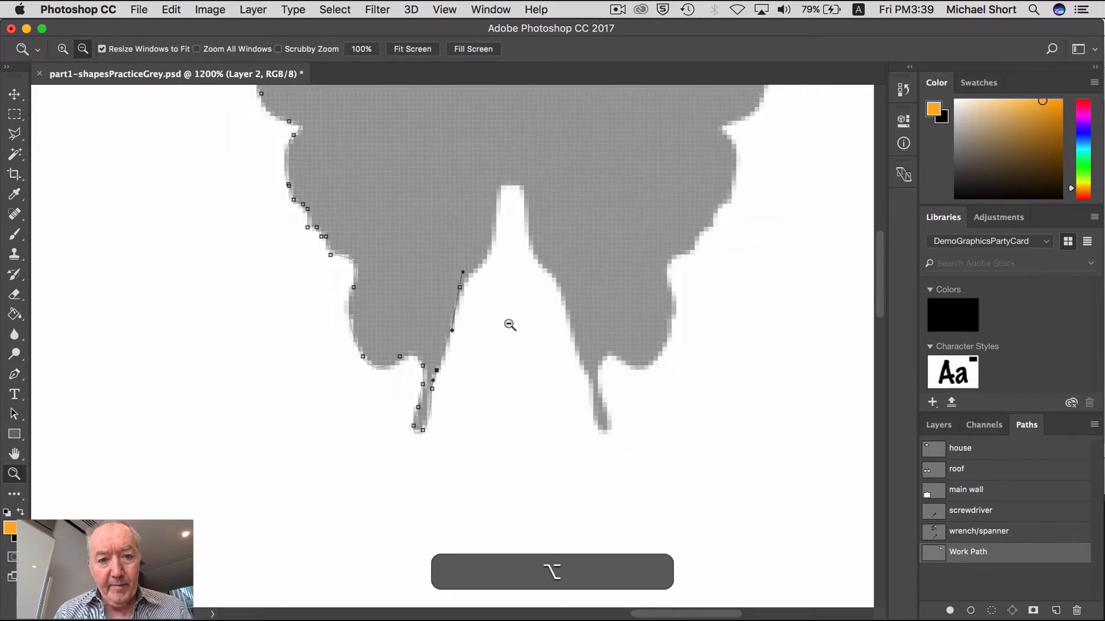
pyautogui.keyDown('alt'); pyautogui.click(509, 324); pyautogui.keyUp('alt')
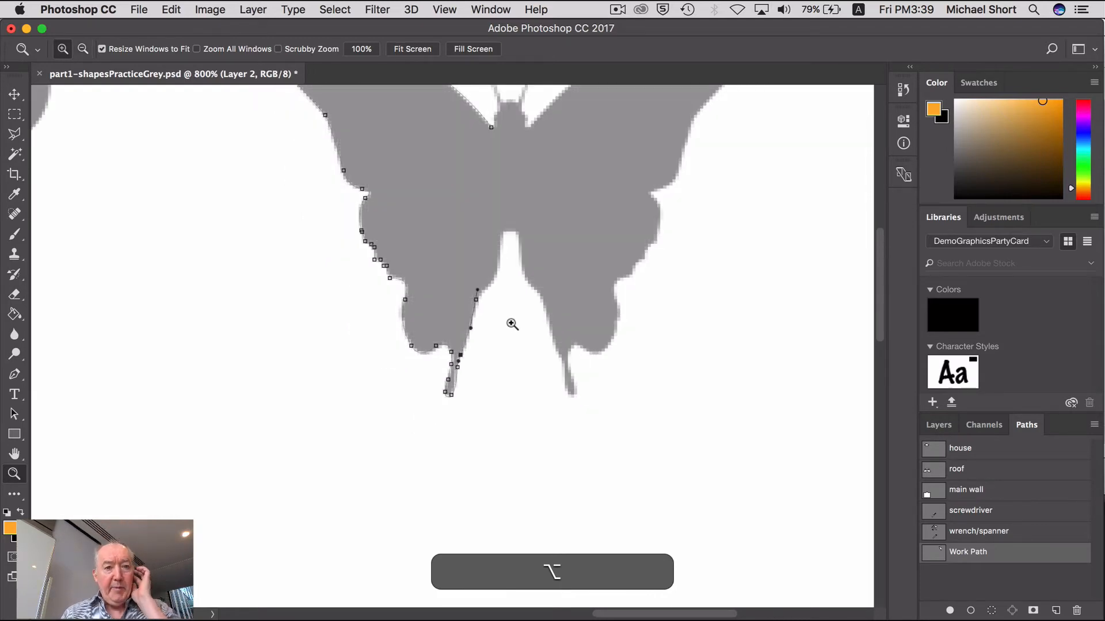
pyautogui.press('space')
pyautogui.moveTo(525, 291); pyautogui.dragTo(454, 435)
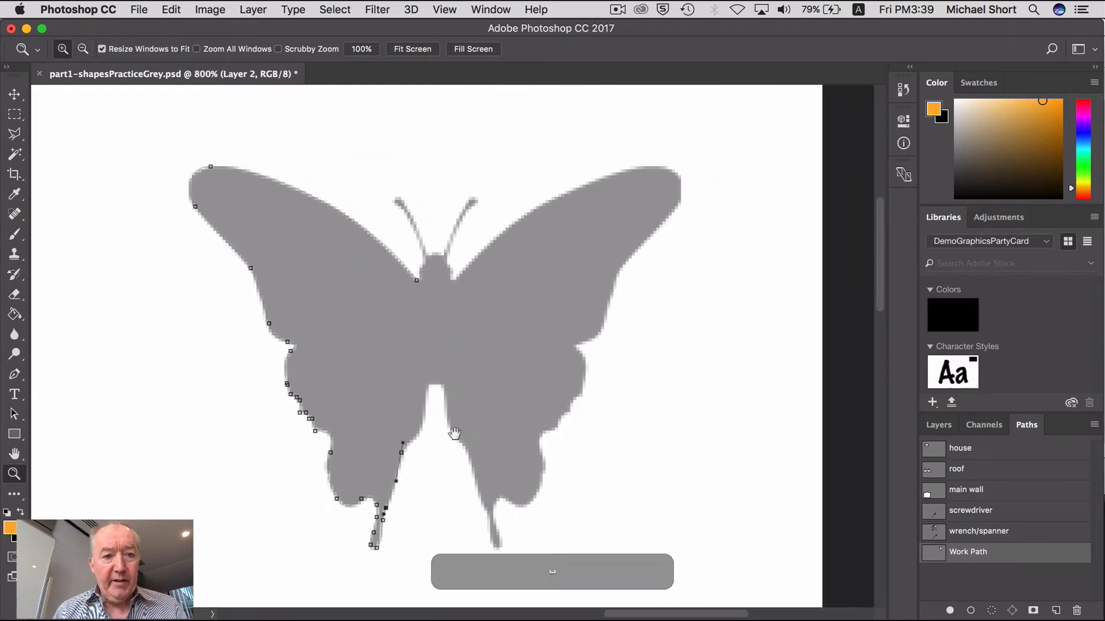
pyautogui.click(17, 377)
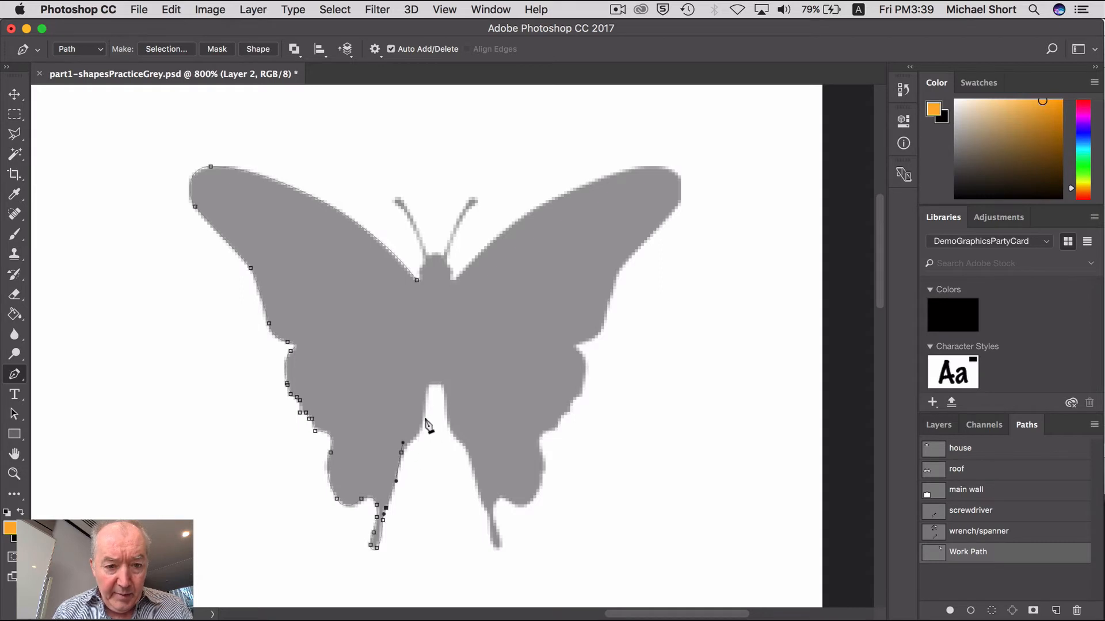
pyautogui.moveTo(423, 419); pyautogui.dragTo(428, 394)
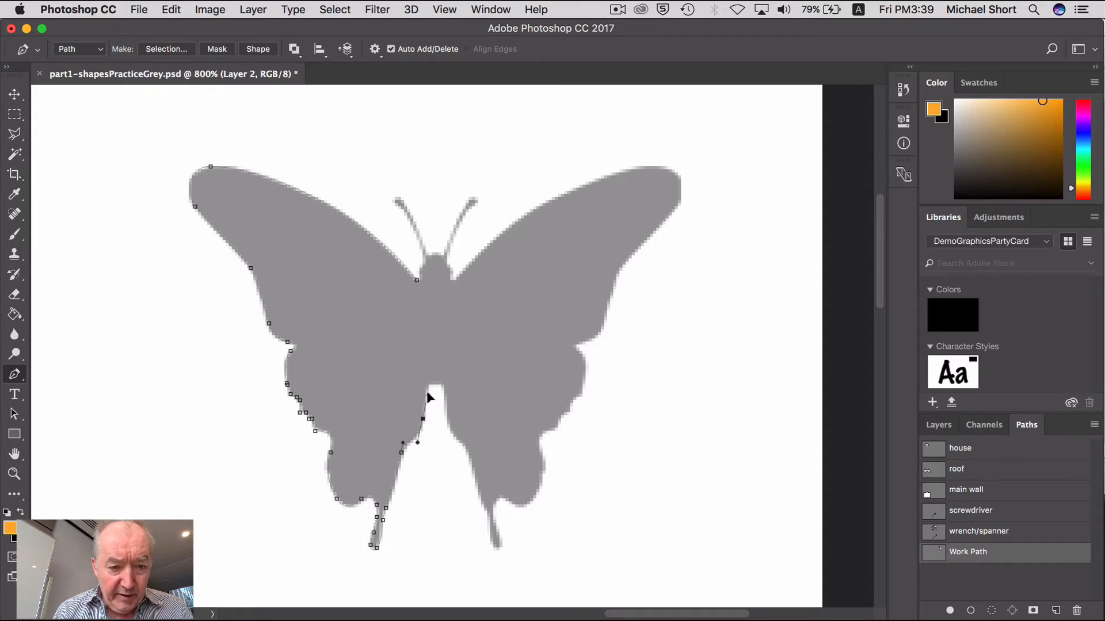
# Adjust the handles of the last two anchors on the left wing's inner edge to follow the bend and shorten the outgoing curve
pyautogui.click(21, 473)
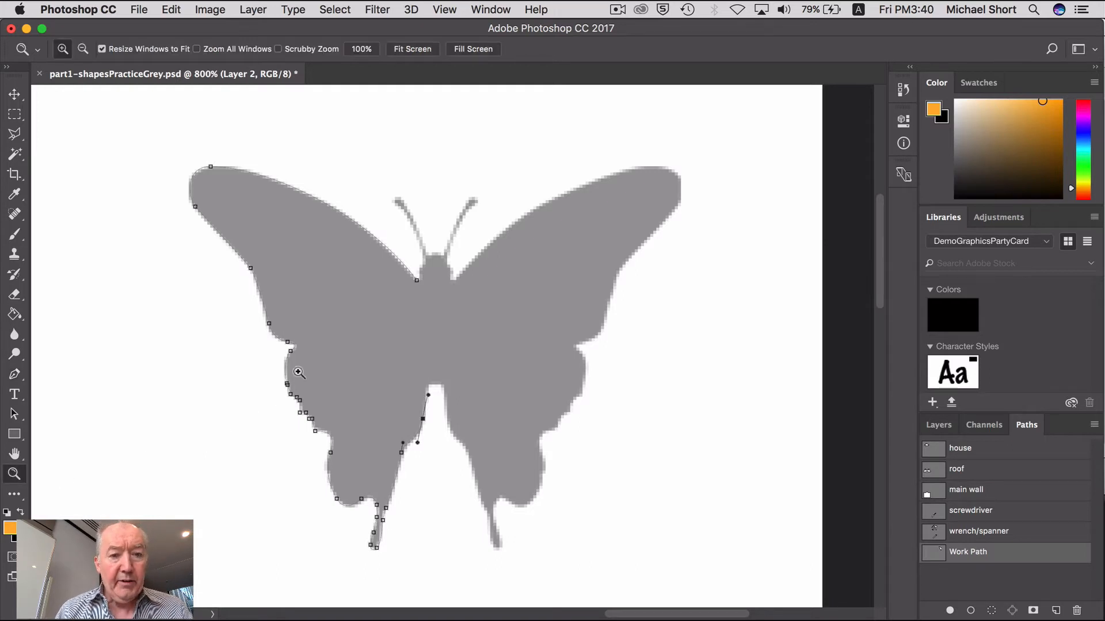
pyautogui.moveTo(315, 346); pyautogui.dragTo(578, 571)
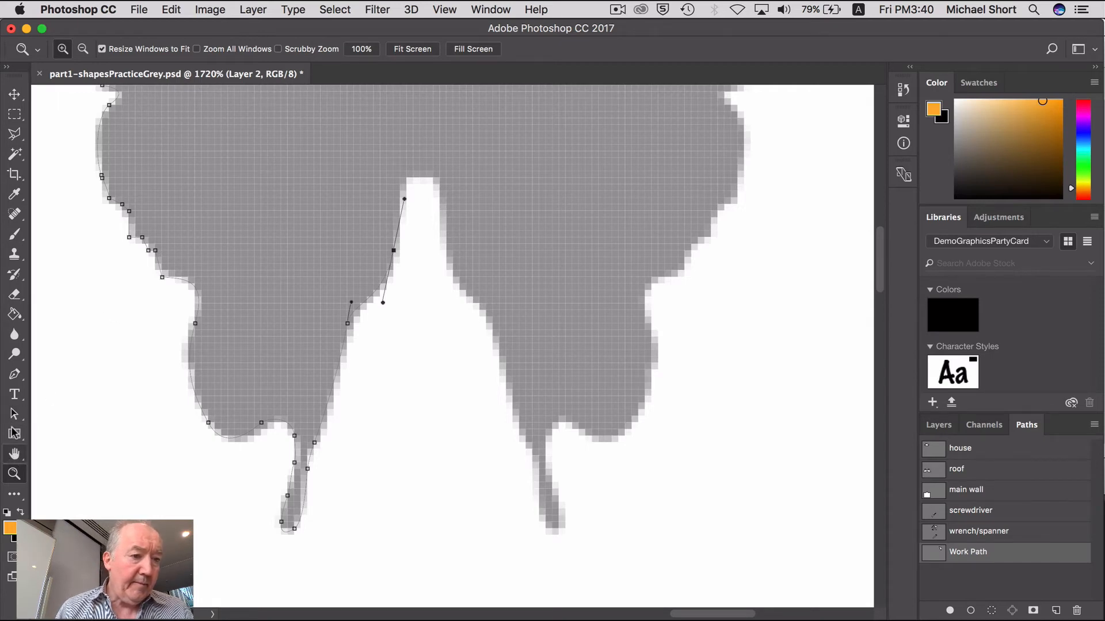
pyautogui.click(14, 375)
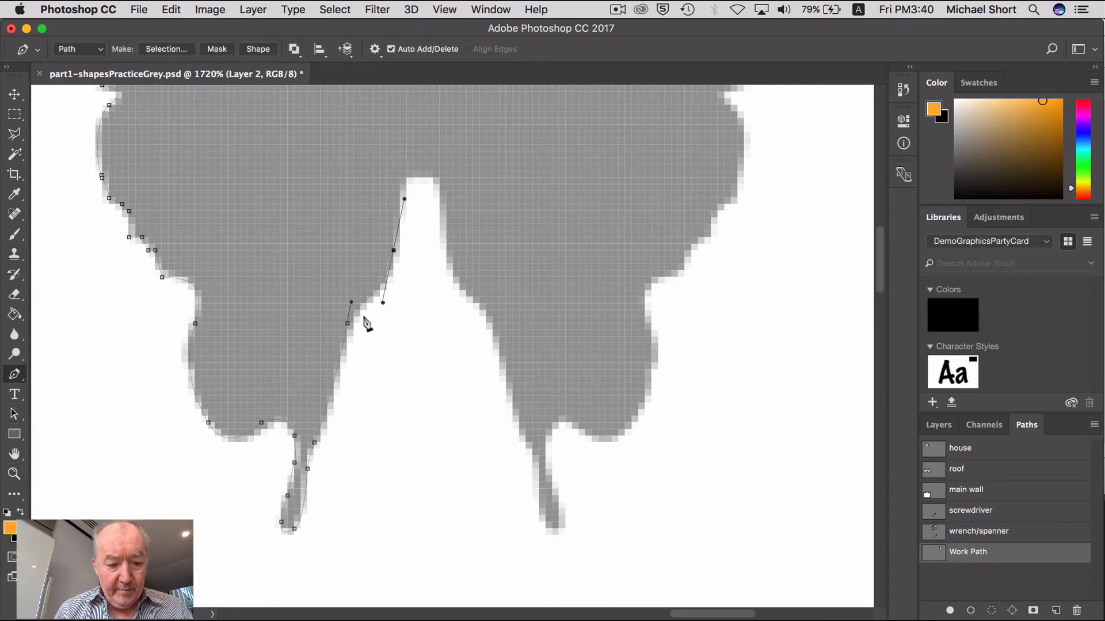
pyautogui.press('super')
pyautogui.moveTo(352, 303); pyautogui.dragTo(359, 293)
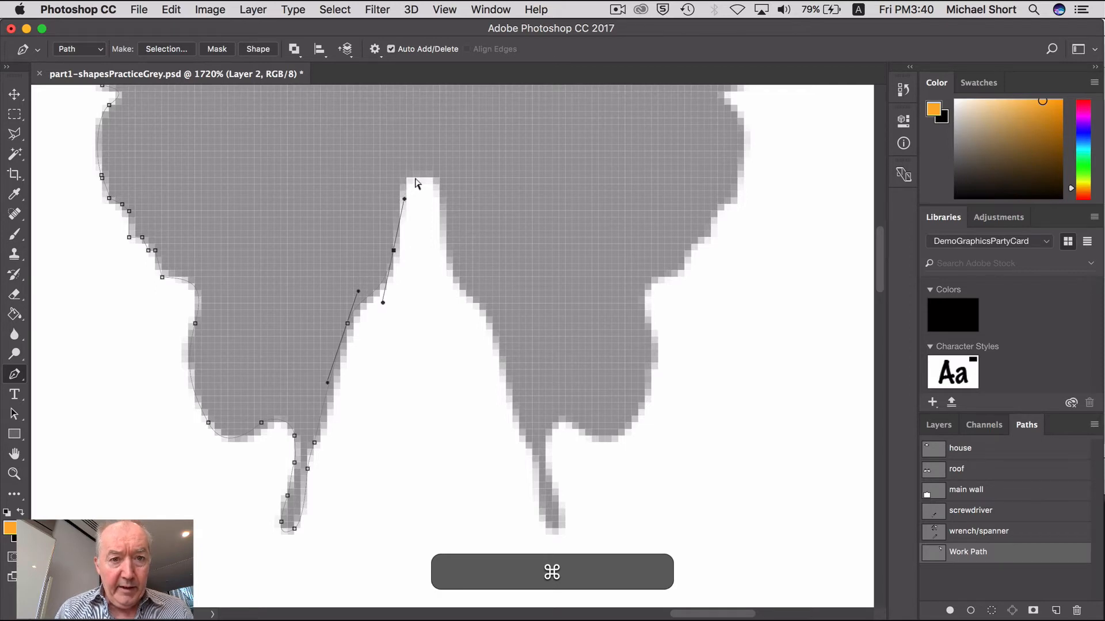
pyautogui.moveTo(404, 199); pyautogui.dragTo(397, 232)
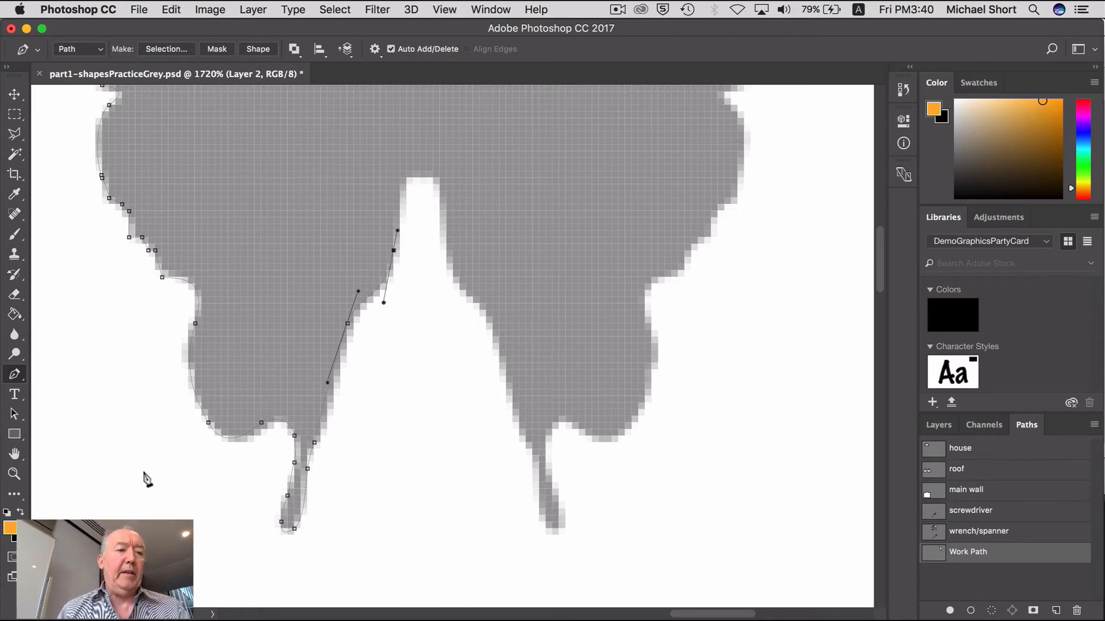
# Continue the path up the notch's left side and onto the middle of its flat top edge below the body
pyautogui.doubleClick(15, 456)
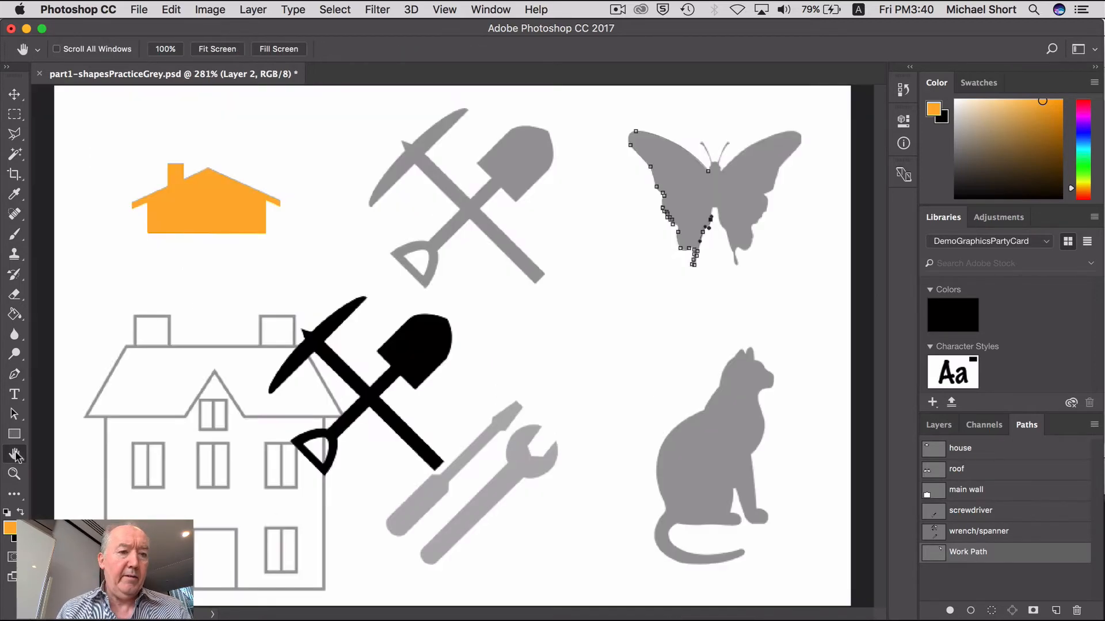
pyautogui.click(14, 474)
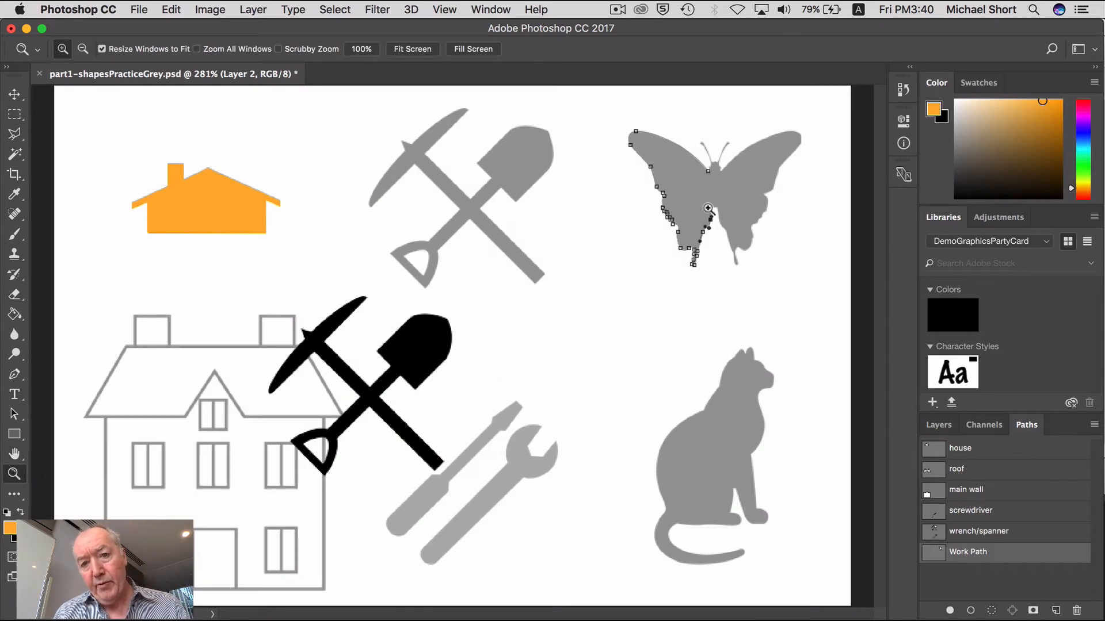
pyautogui.moveTo(709, 204); pyautogui.dragTo(752, 261)
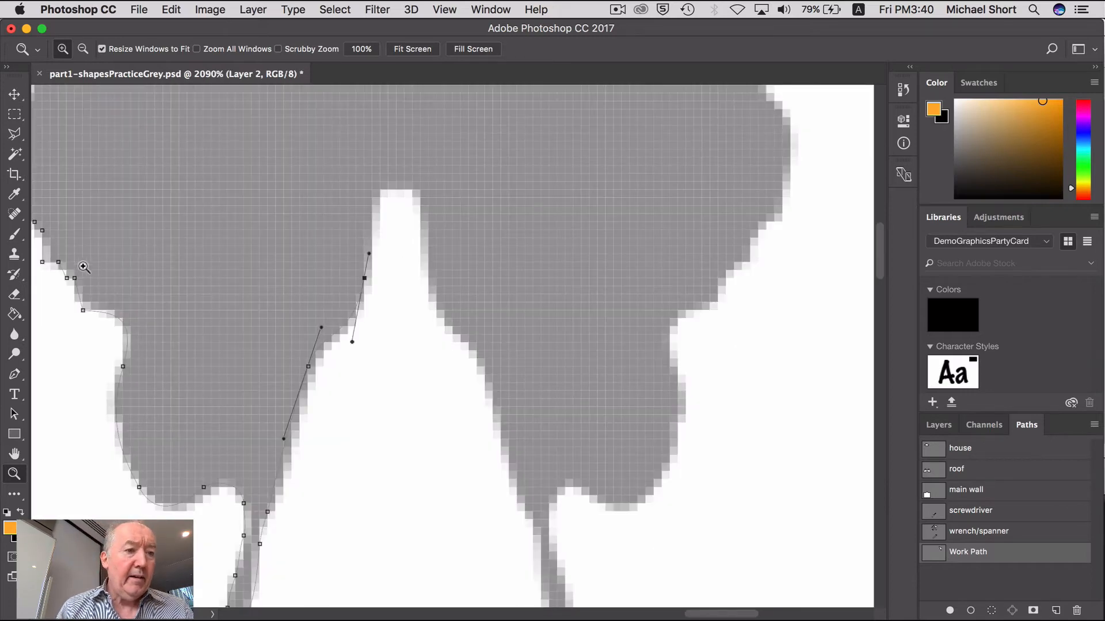
pyautogui.click(15, 374)
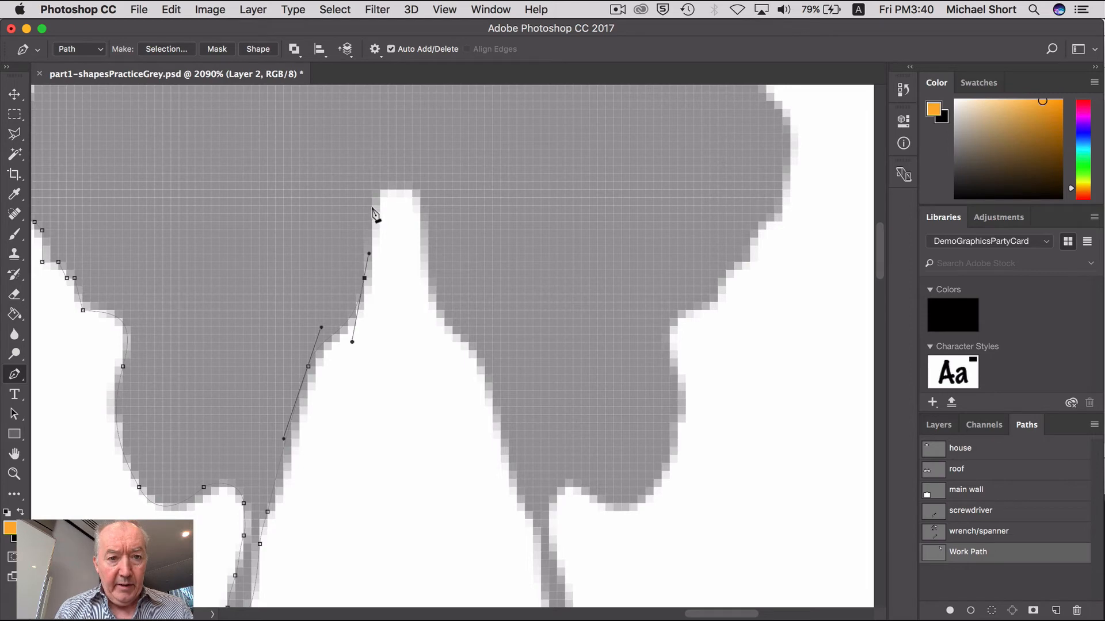
pyautogui.moveTo(372, 207); pyautogui.dragTo(405, 190)
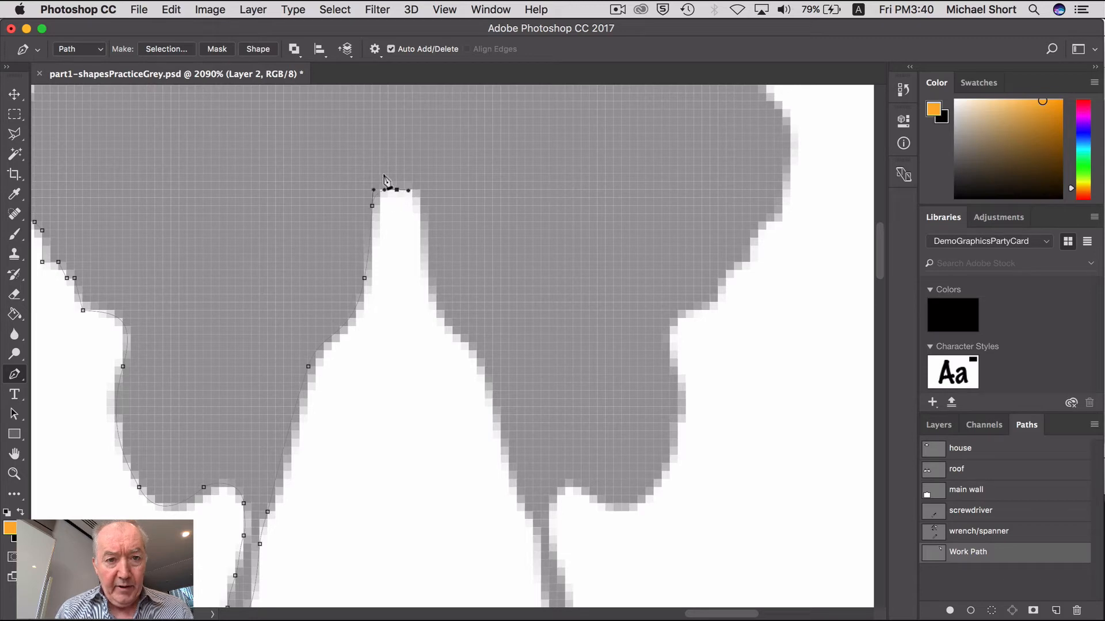
# Place a curved anchor at the upper-right corner of the central notch and extend its lower direction handle along the notch's right edge
pyautogui.press('super')
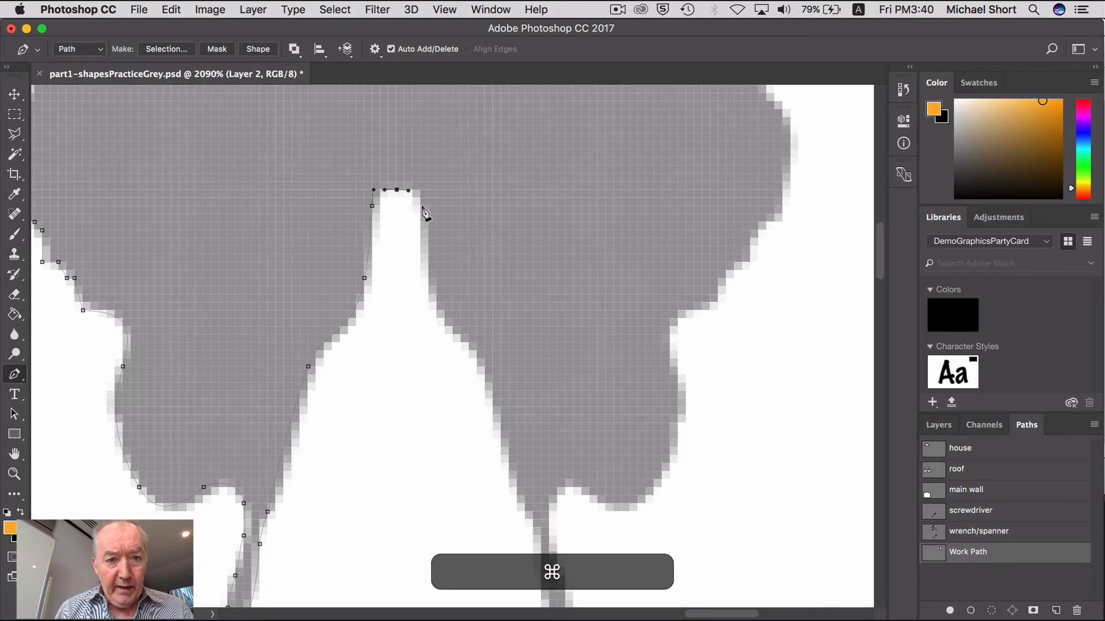
pyautogui.keyDown('super'); pyautogui.click(420, 207); pyautogui.keyUp('super')
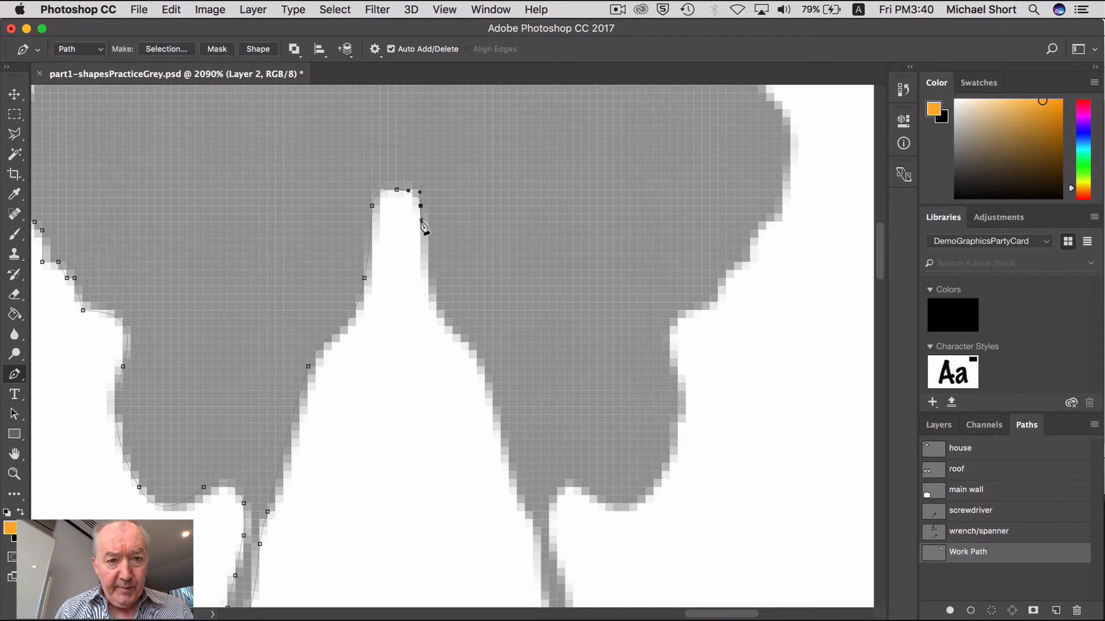
pyautogui.press('super')
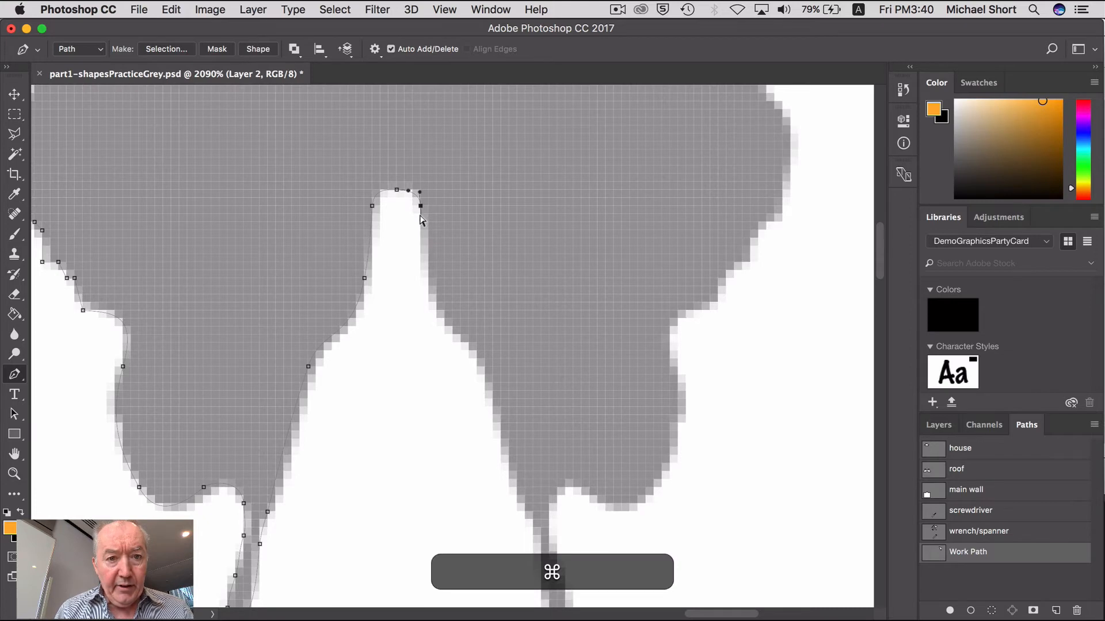
pyautogui.keyDown('super'); pyautogui.click(419, 222); pyautogui.keyUp('super')
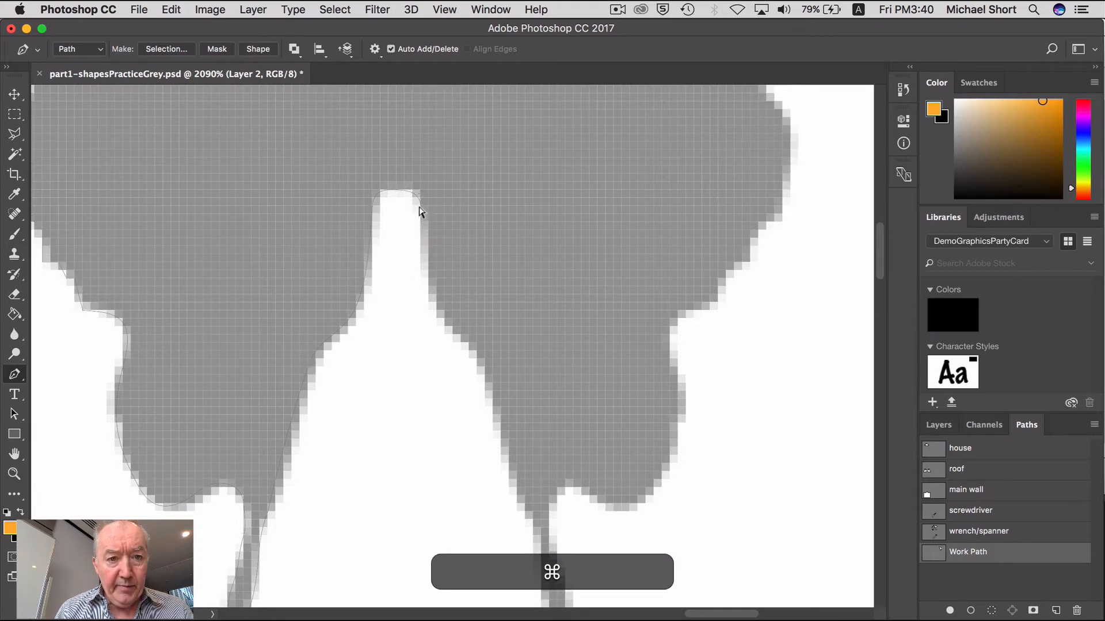
pyautogui.keyDown('super'); pyautogui.click(420, 202); pyautogui.keyUp('super')
pyautogui.keyDown('super'); pyautogui.click(420, 206); pyautogui.keyUp('super')
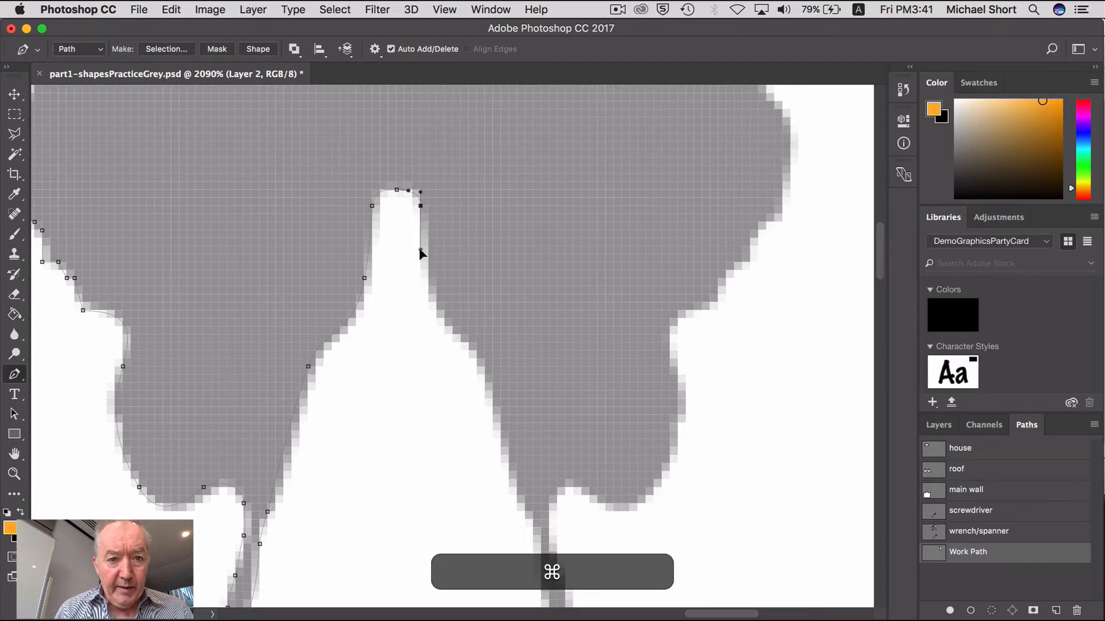
pyautogui.click(419, 250)
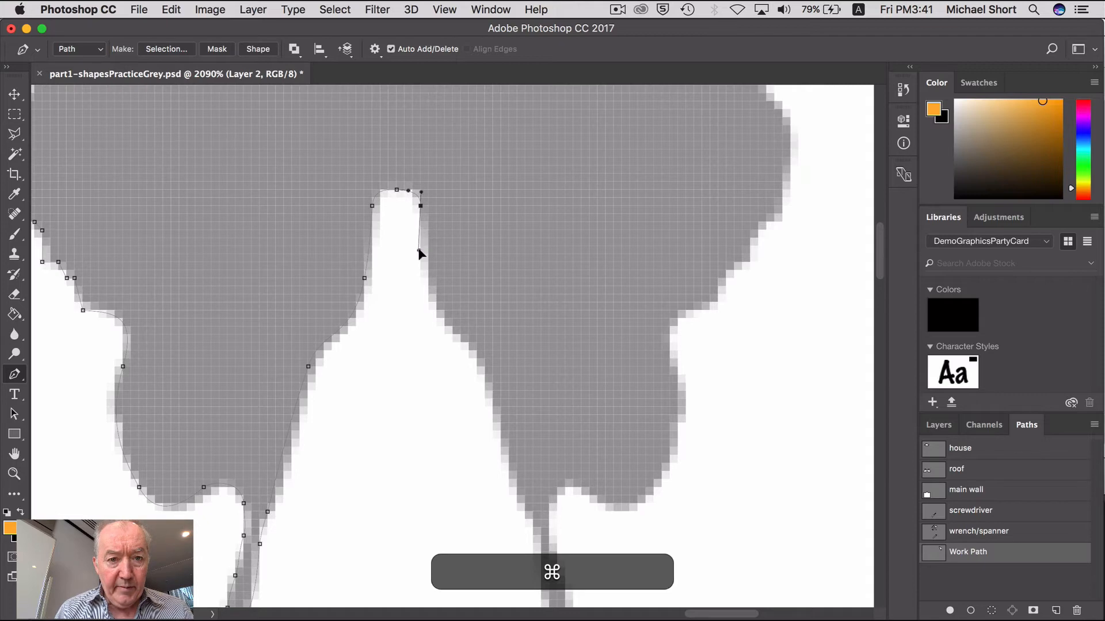
pyautogui.click(430, 282)
pyautogui.press('super+z')
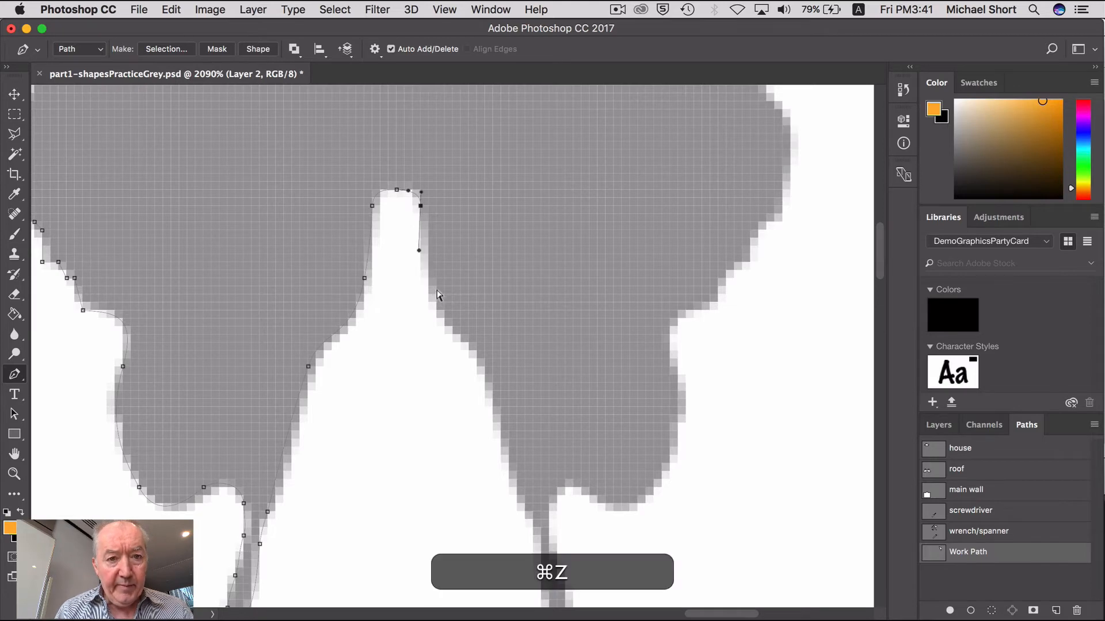
pyautogui.press('super+z')
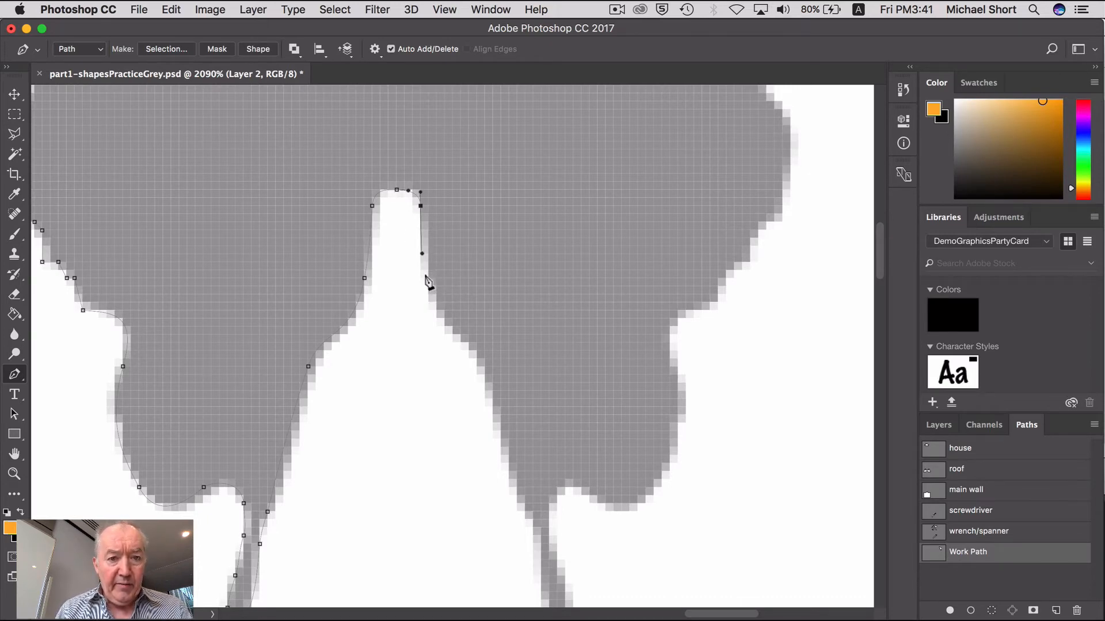
# Add a curved anchor lower on the notch's right edge and shorten its upper direction handle
pyautogui.moveTo(421, 278); pyautogui.dragTo(427, 282)
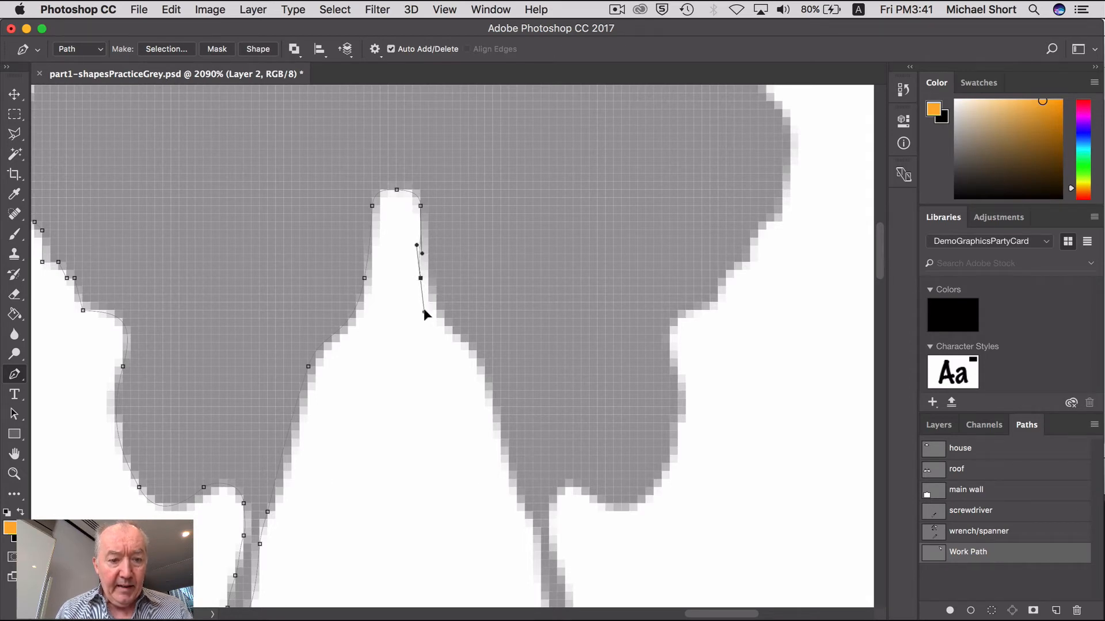
pyautogui.press('super')
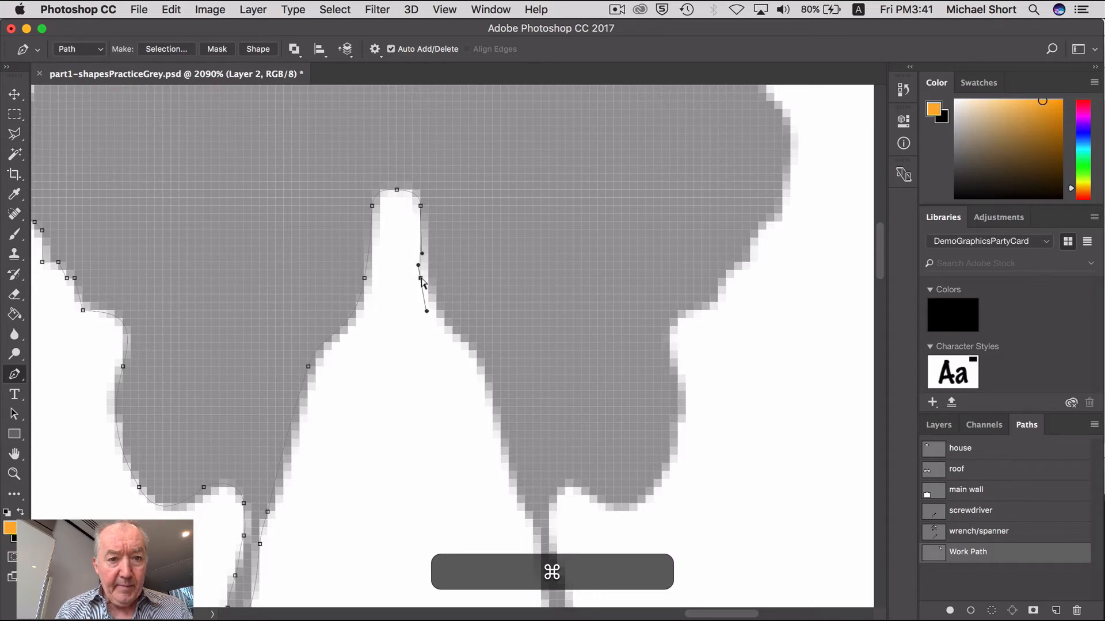
pyautogui.moveTo(427, 278); pyautogui.dragTo(422, 279)
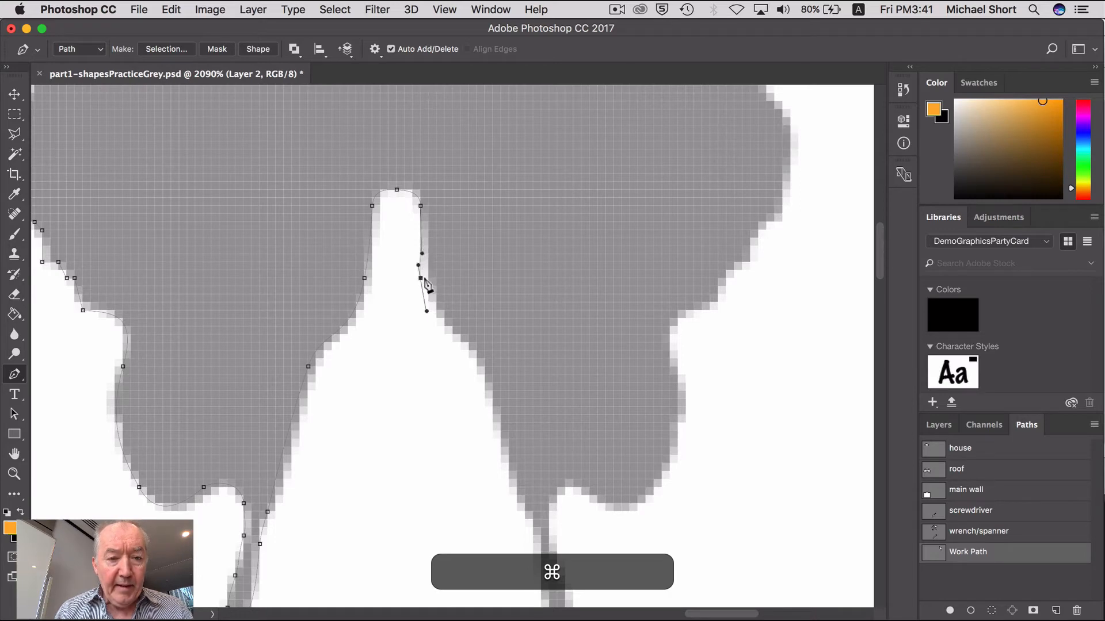
pyautogui.press('Left')
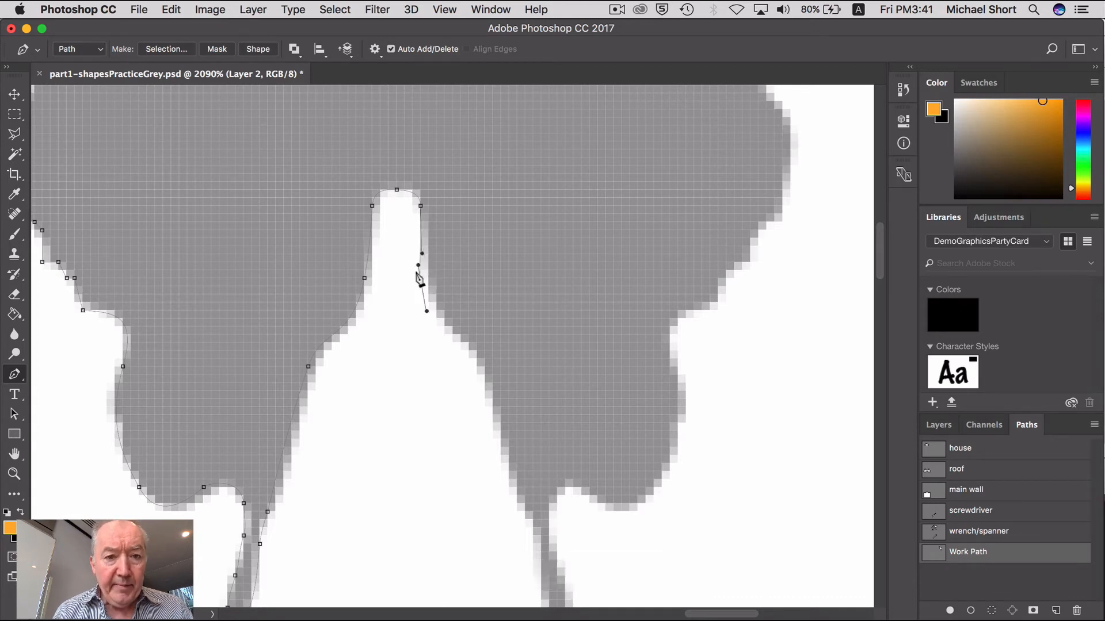
pyautogui.press('super')
pyautogui.moveTo(420, 278)
pyautogui.mouseDown()
pyautogui.moveTo(419, 290)
pyautogui.moveTo(421, 280)
pyautogui.mouseUp()
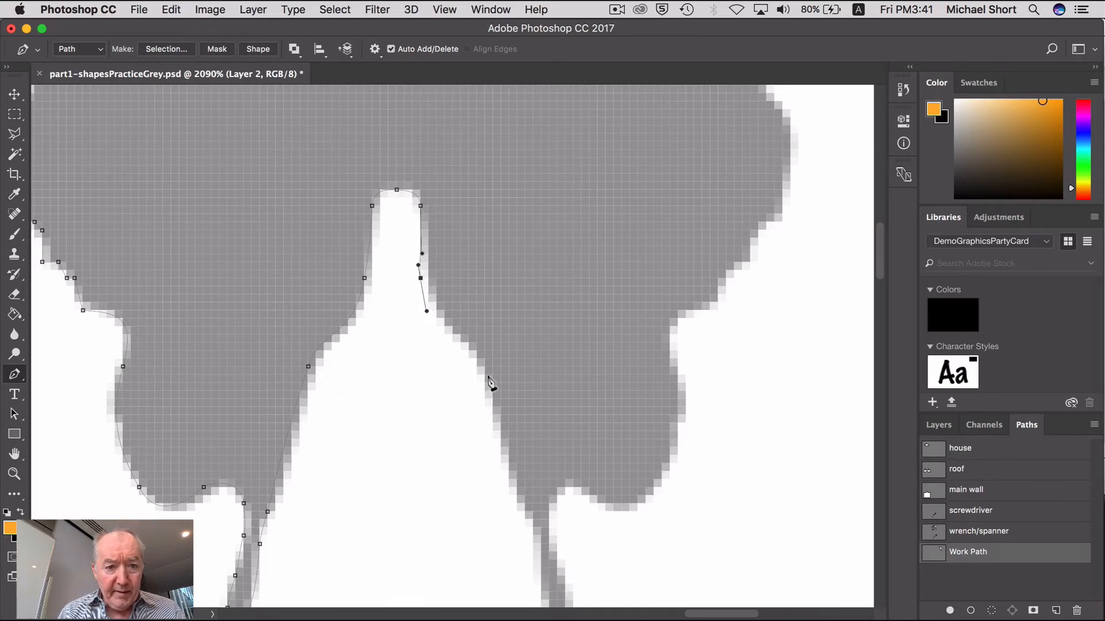
# Add a curved anchor below the notch's right shoulder and lengthen the preceding anchor's lower handle to follow the shoulder
pyautogui.moveTo(476, 367); pyautogui.dragTo(485, 411)
pyautogui.press('super')
pyautogui.moveTo(426, 311); pyautogui.dragTo(429, 332)
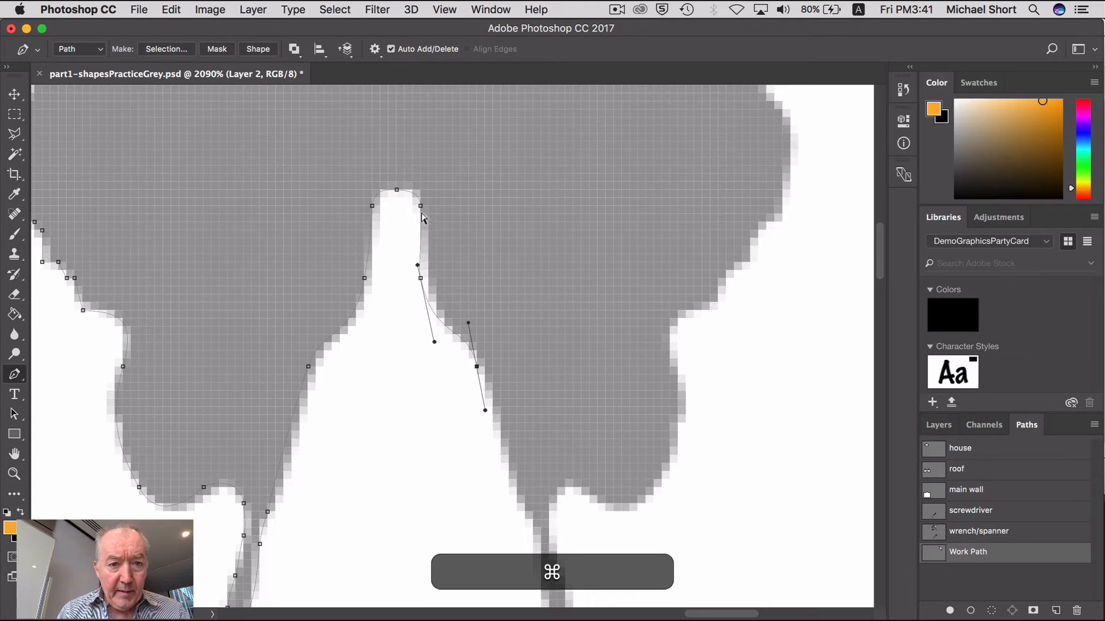
# Move the notch's two upper corner anchors and the lower anchor on its left edge slightly inward
pyautogui.moveTo(421, 207); pyautogui.dragTo(413, 205)
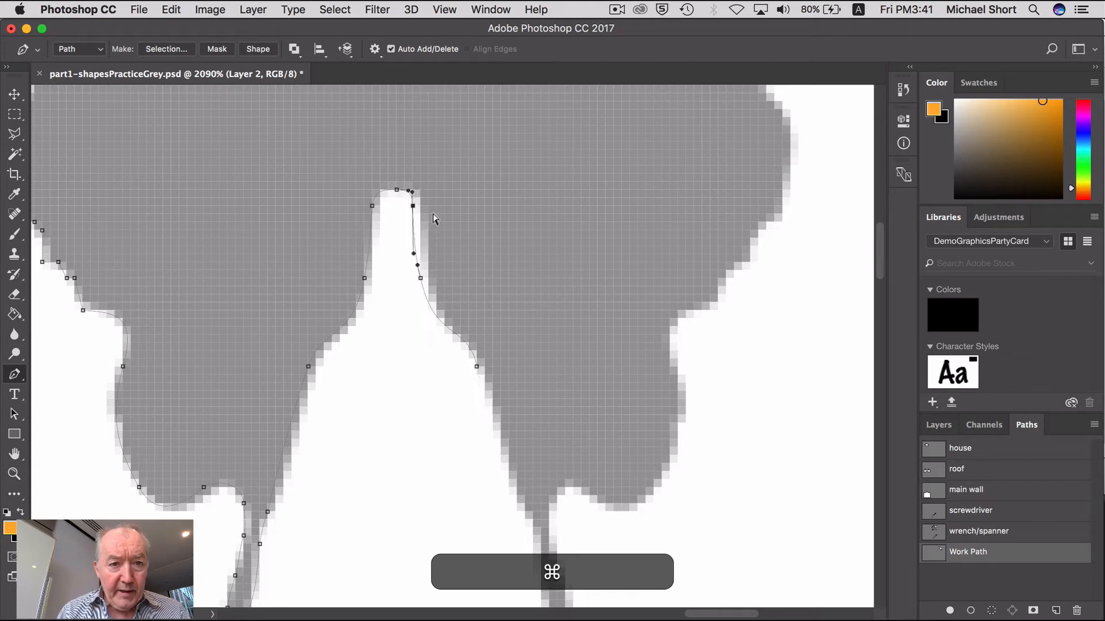
pyautogui.keyDown('super'); pyautogui.click(374, 206); pyautogui.keyUp('super')
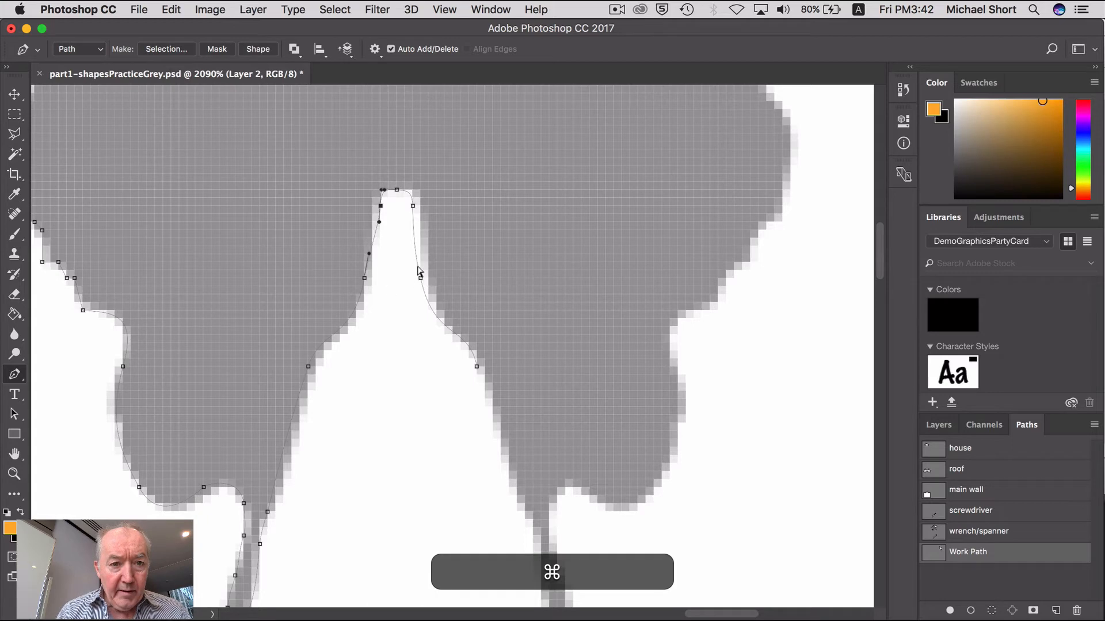
pyautogui.keyDown('super'); pyautogui.click(374, 278); pyautogui.keyUp('super')
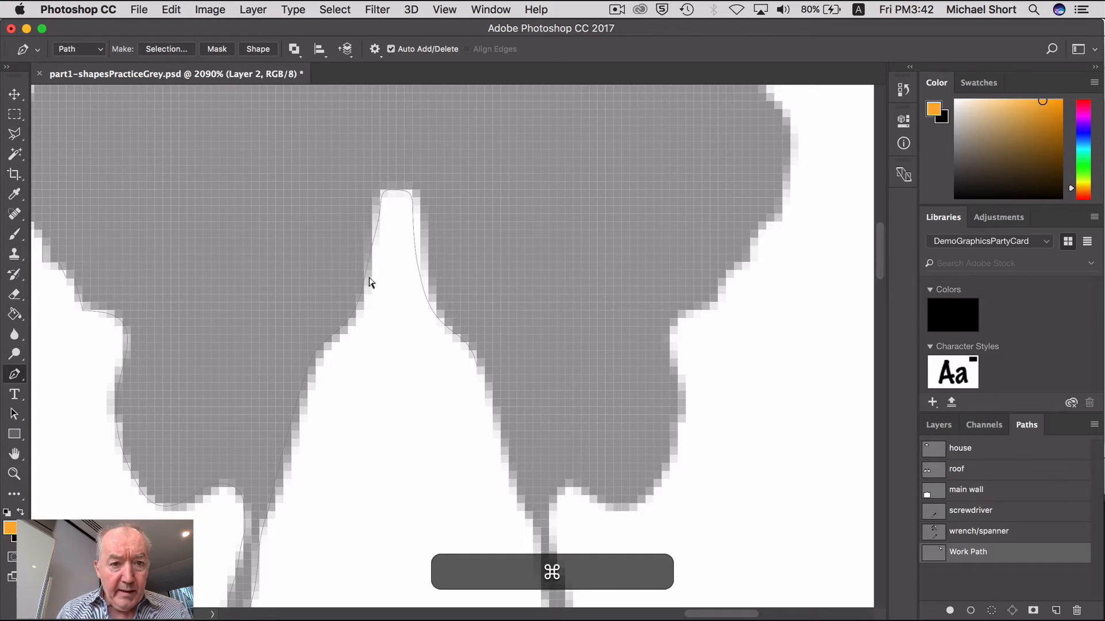
pyautogui.keyDown('super'); pyautogui.click(365, 278); pyautogui.keyUp('super')
pyautogui.moveTo(365, 279); pyautogui.dragTo(371, 278)
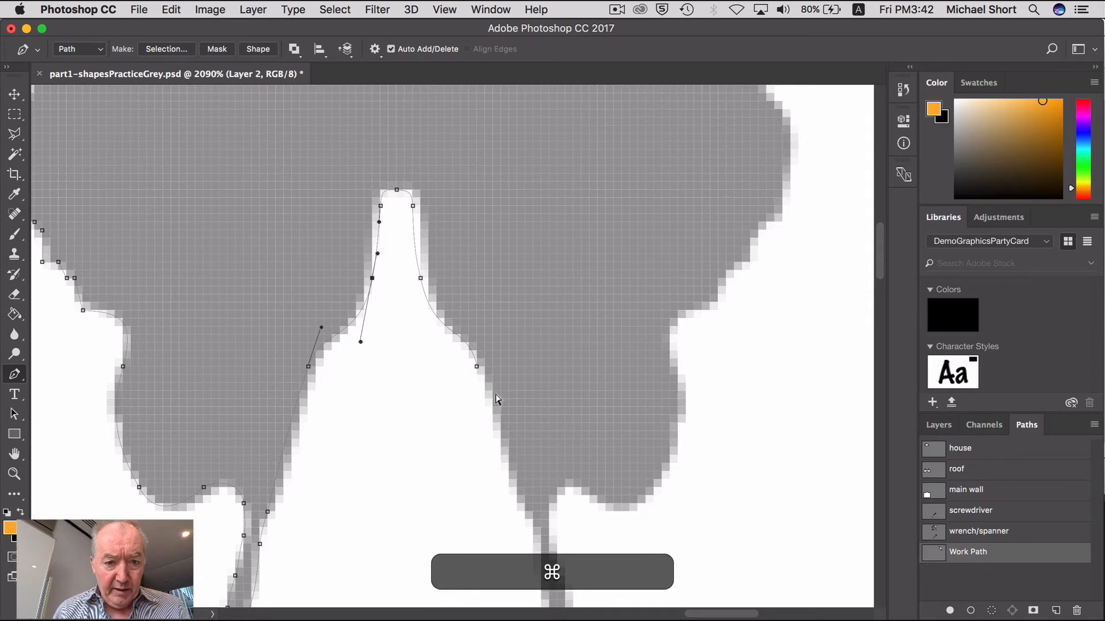
# Reselect the right shoulder's end anchor and shorten its outgoing direction handle along the inner slope
pyautogui.keyDown('super'); pyautogui.click(477, 367); pyautogui.keyUp('super')
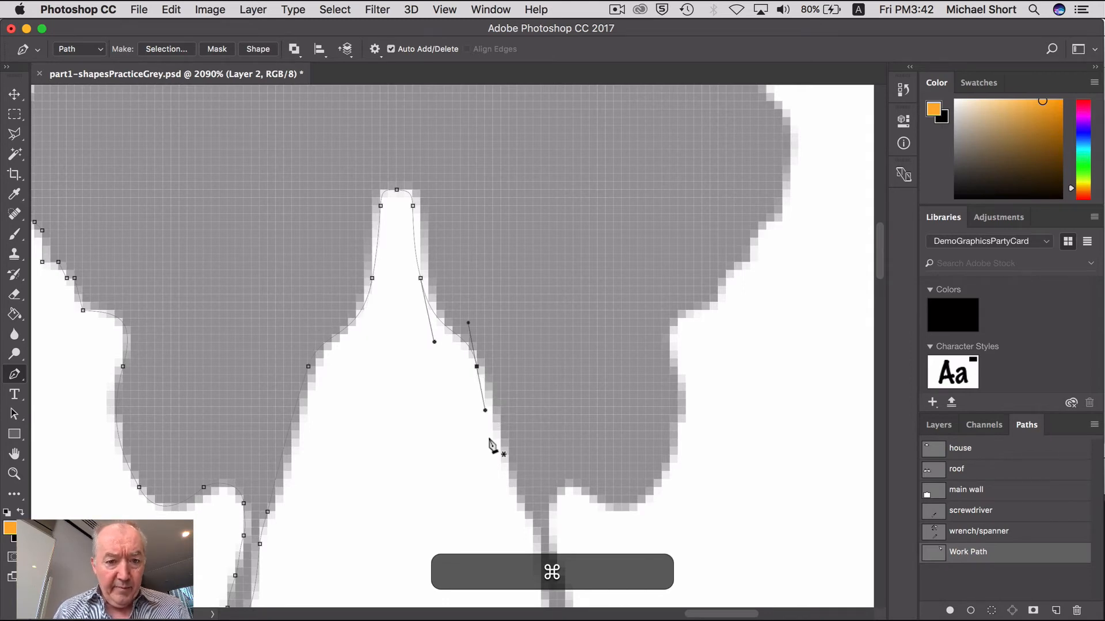
pyautogui.press('space')
pyautogui.moveTo(519, 473); pyautogui.dragTo(488, 308)
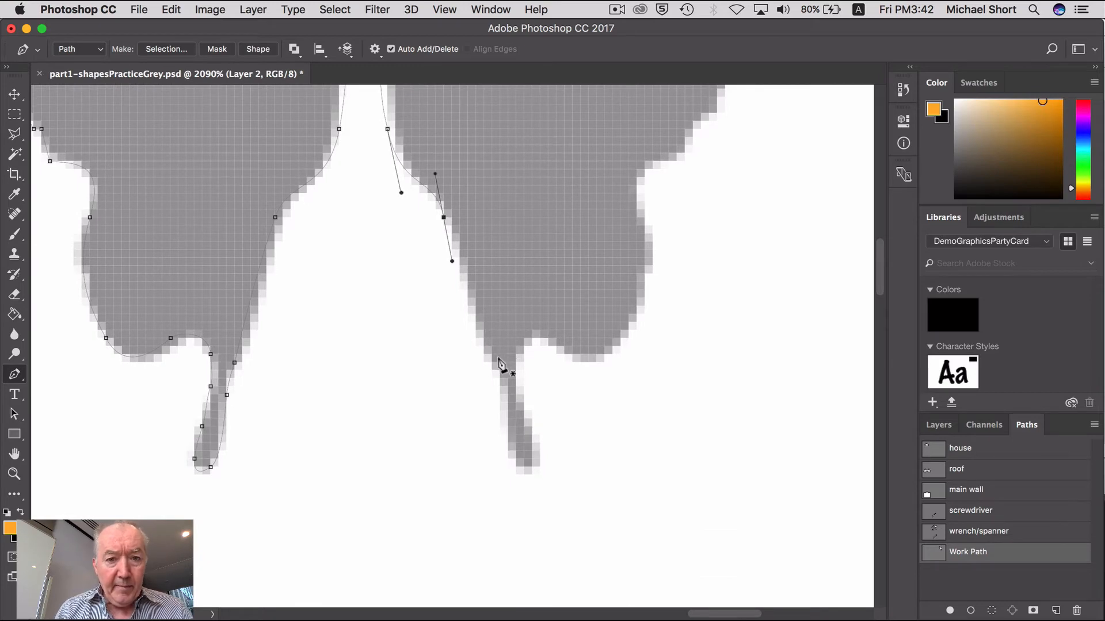
pyautogui.click(469, 290)
pyautogui.press('super+z')
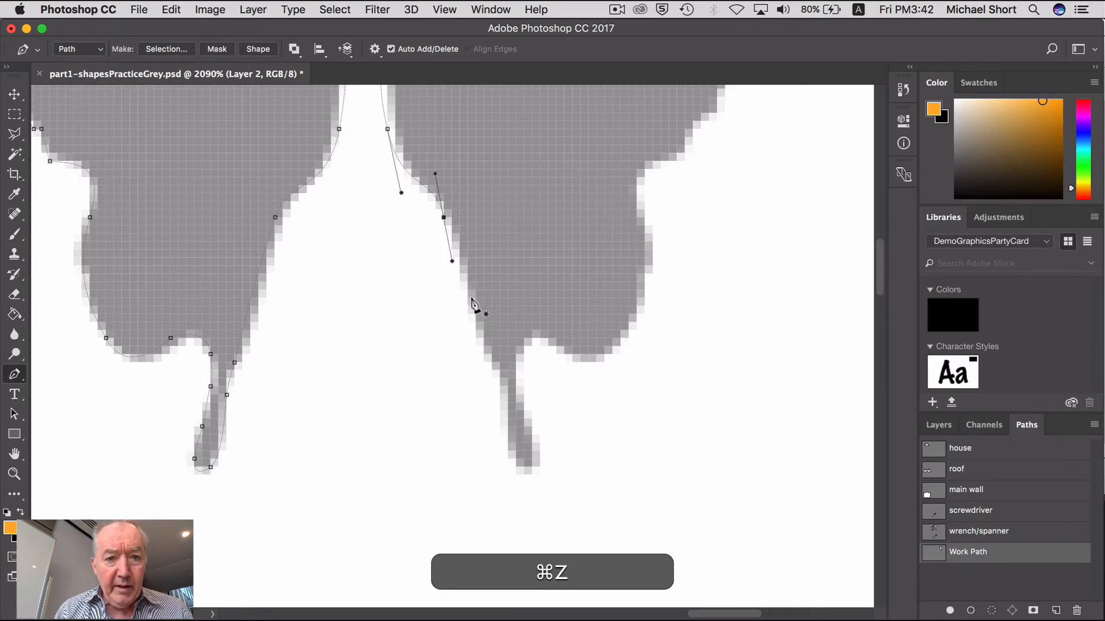
pyautogui.moveTo(444, 217); pyautogui.dragTo(452, 250)
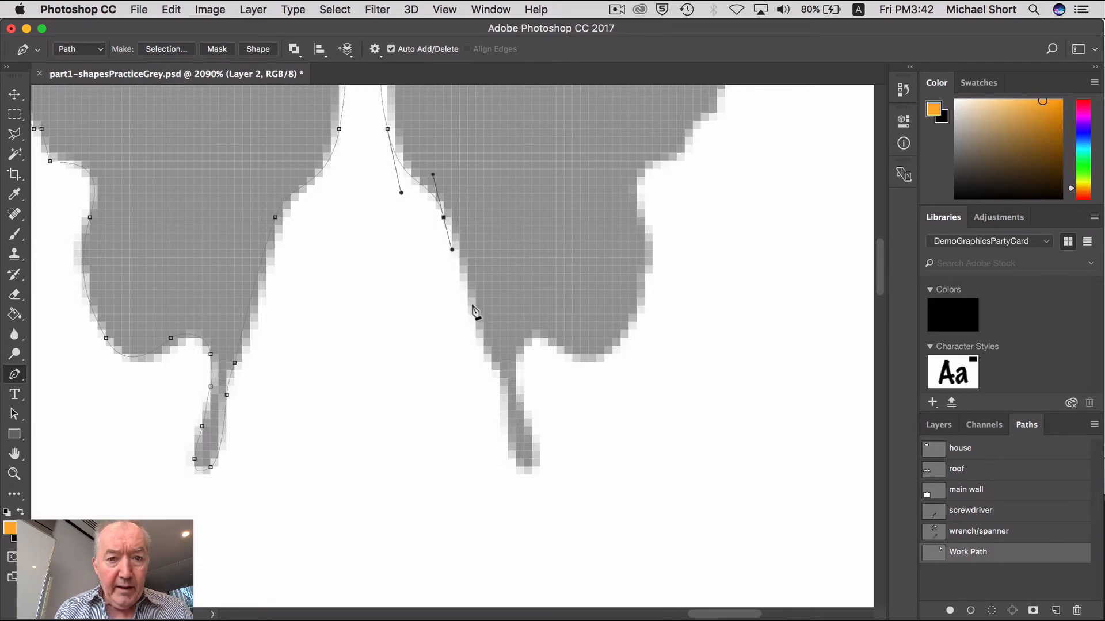
# Add a curved anchor midway down the right half's inner slope, shift it slightly outside the grey and align its handles with the slope
pyautogui.click(474, 307)
pyautogui.click(478, 327)
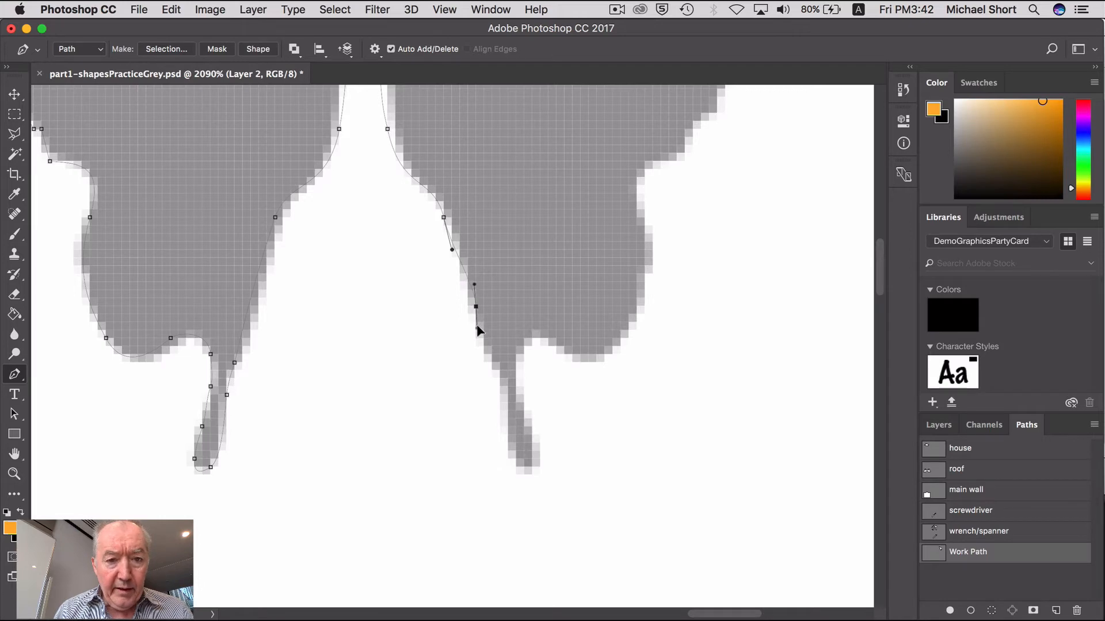
pyautogui.press('super')
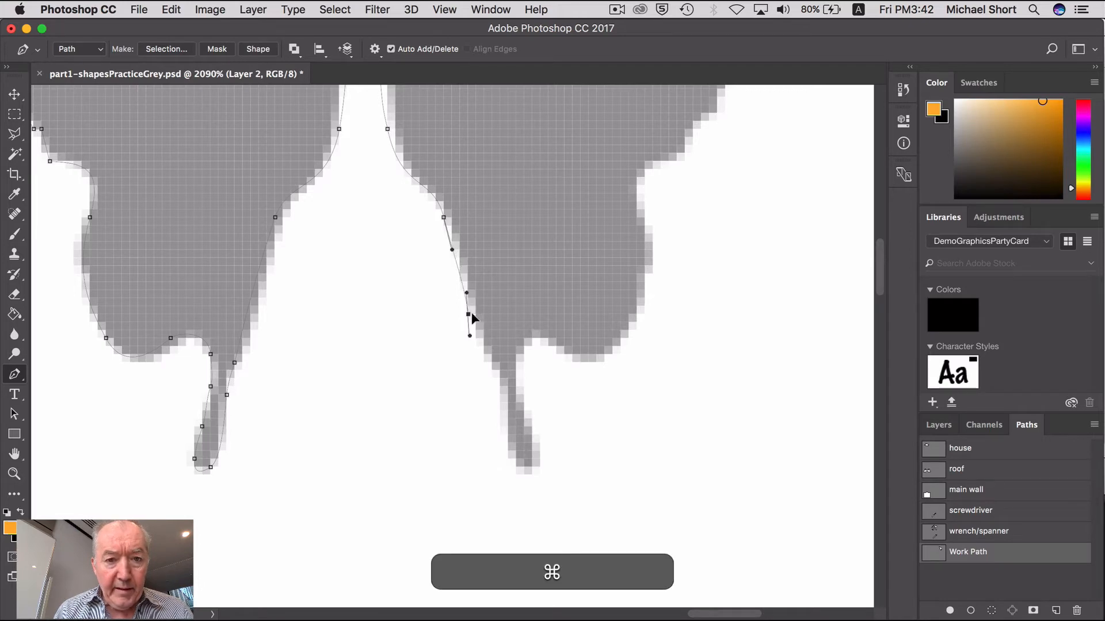
pyautogui.moveTo(471, 311); pyautogui.dragTo(476, 340)
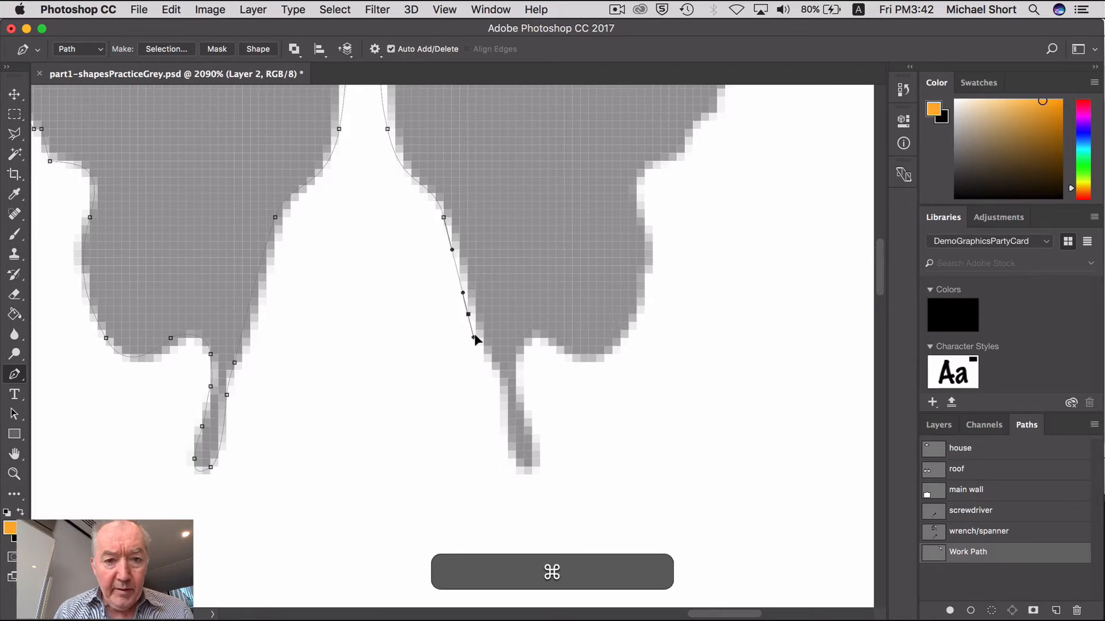
# Continue the path with curved anchors from the base of the inner slope down the left edge of the thin right tail
pyautogui.click(492, 363)
pyautogui.moveTo(492, 363); pyautogui.dragTo(500, 387)
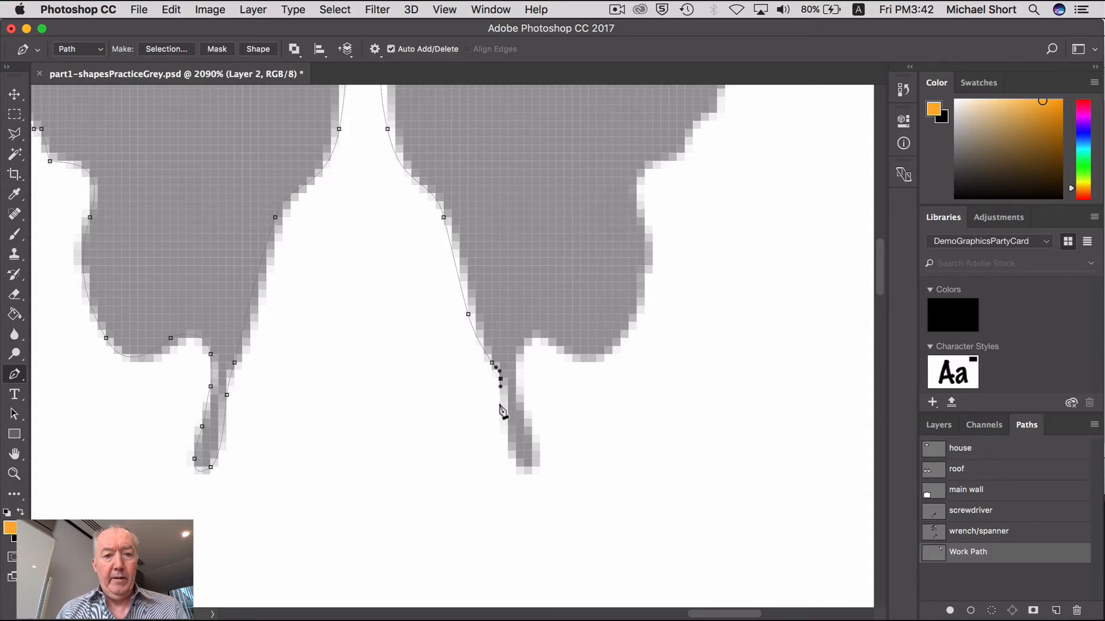
pyautogui.click(507, 436)
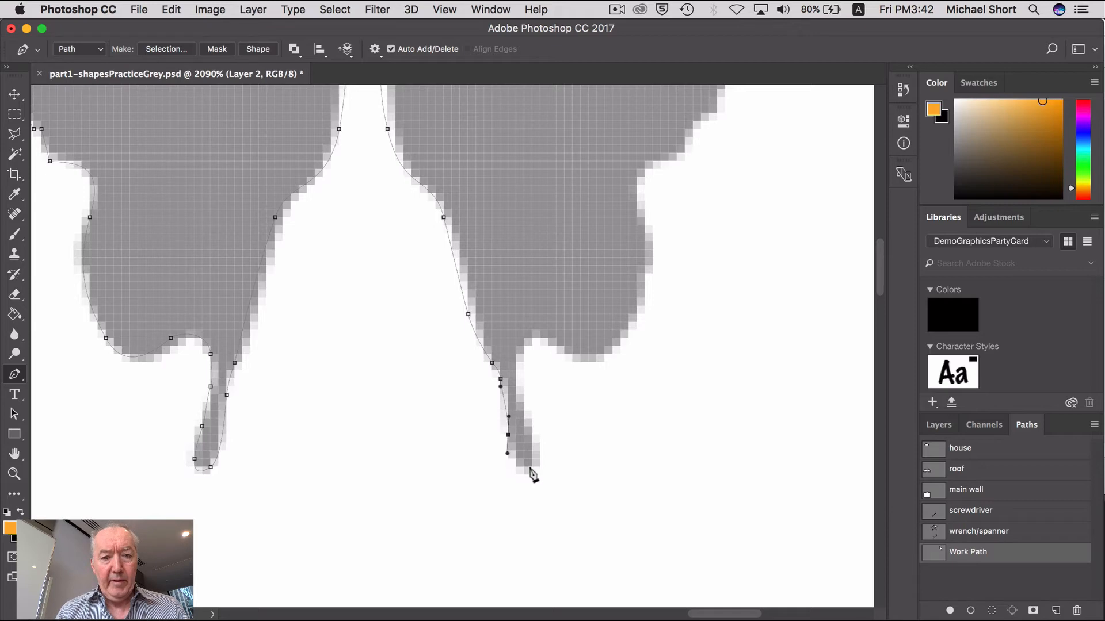
# Trace around the right tail's tip and up to the start of the neighbouring lobe, moving the tail's lower right-edge anchor slightly down
pyautogui.moveTo(552, 475); pyautogui.dragTo(553, 472)
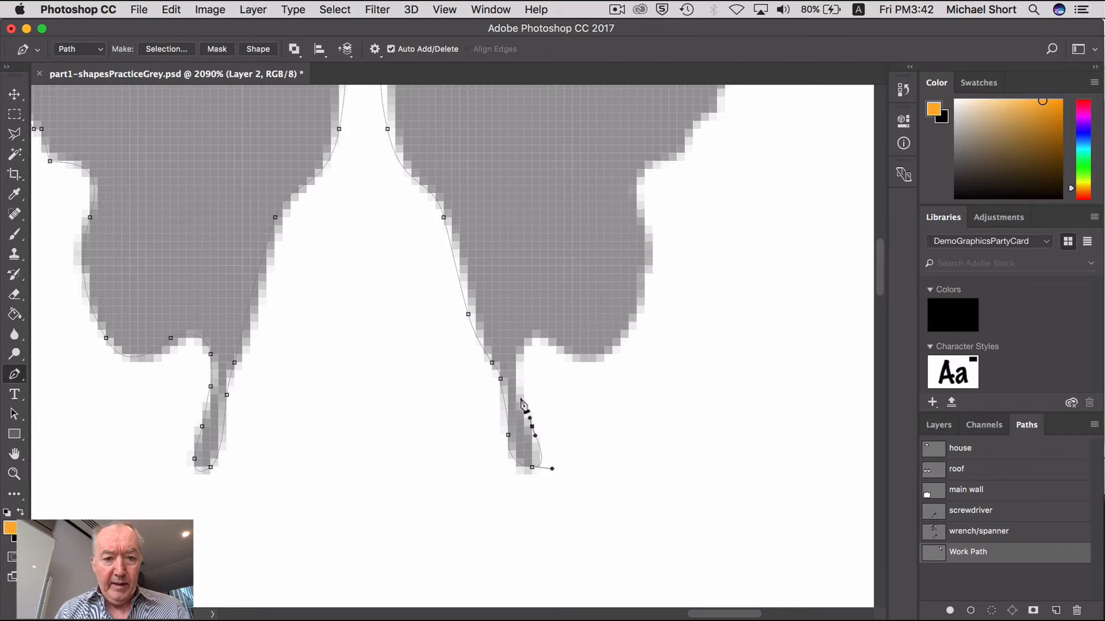
pyautogui.moveTo(516, 395); pyautogui.dragTo(519, 353)
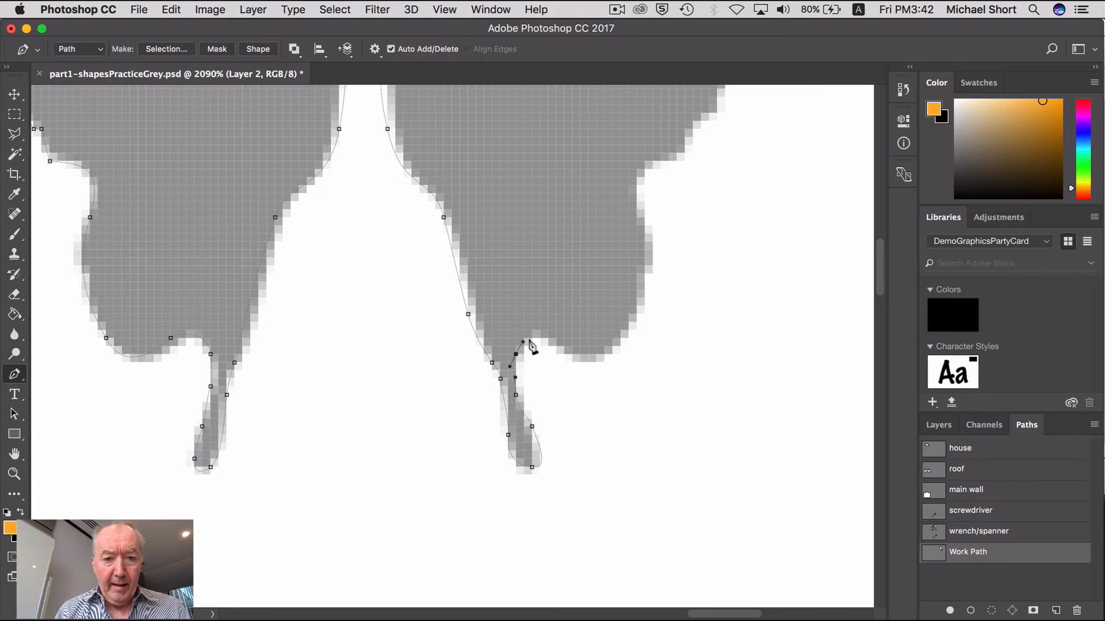
pyautogui.moveTo(556, 346); pyautogui.dragTo(577, 361)
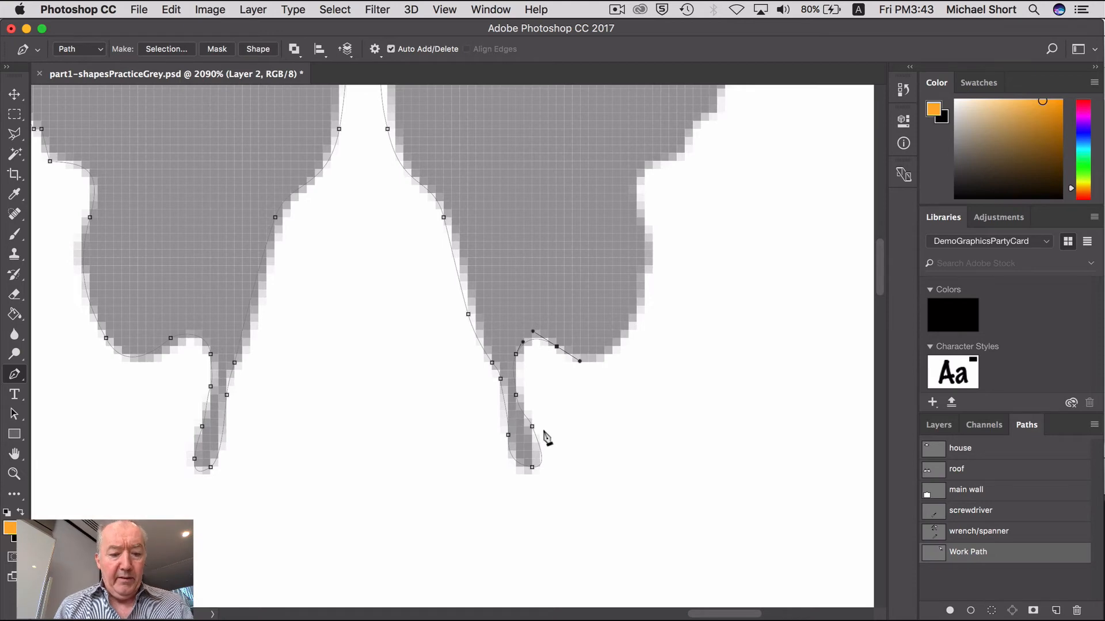
pyautogui.moveTo(532, 426); pyautogui.dragTo(531, 435)
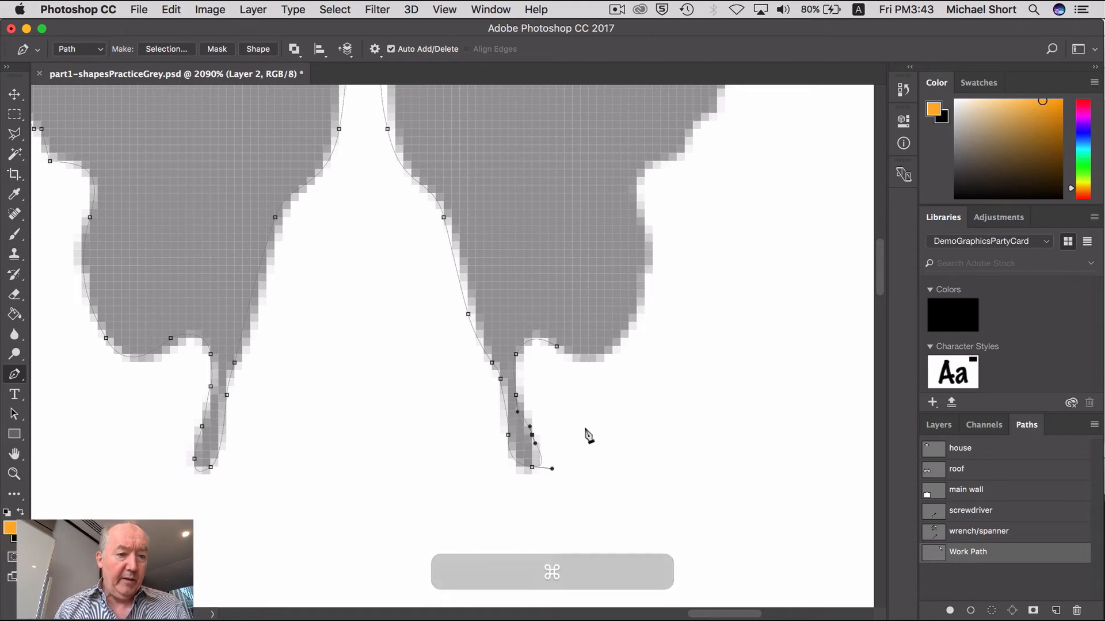
# Readjust the lobe's starting anchor handles and add a curved anchor on its lower-right side to wrap the path around the rounded bottom
pyautogui.click(556, 346)
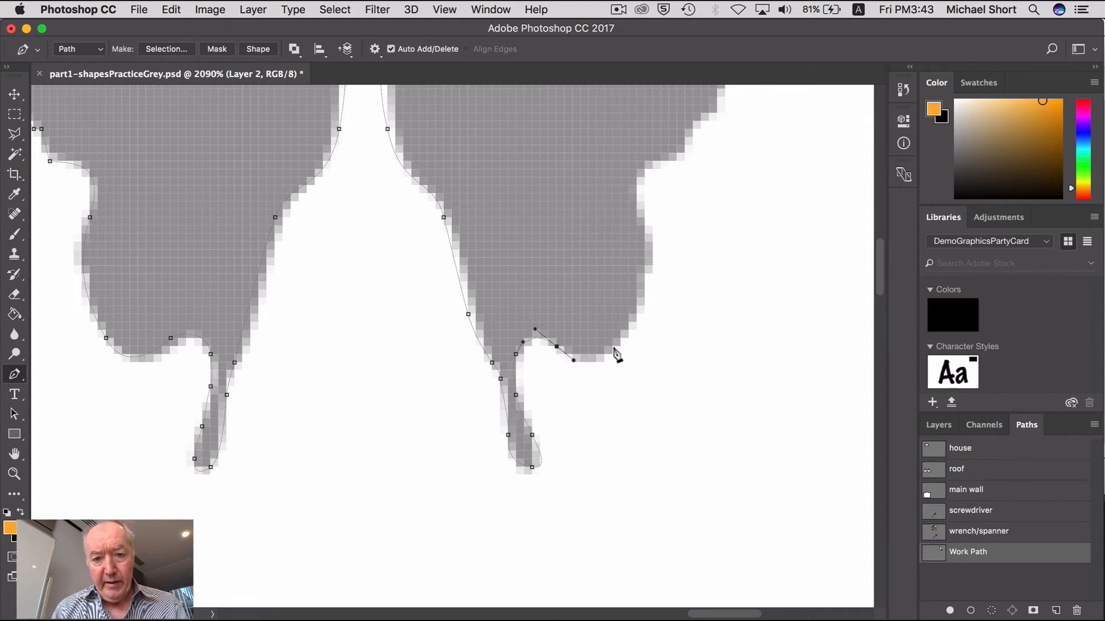
pyautogui.moveTo(621, 338); pyautogui.dragTo(637, 320)
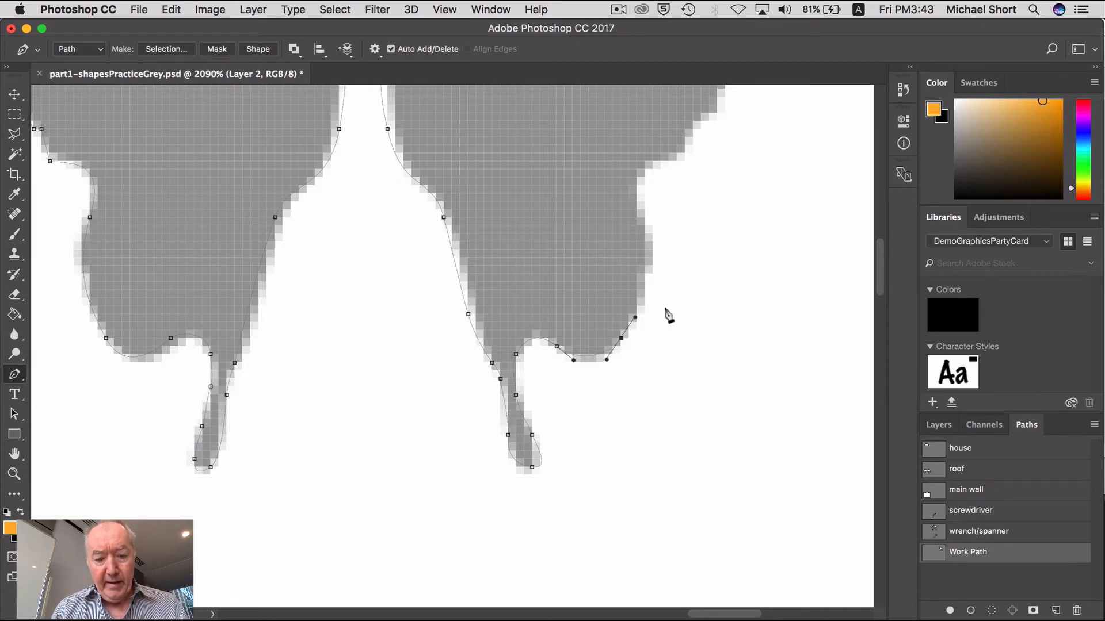
pyautogui.press('space')
pyautogui.moveTo(685, 291)
pyautogui.mouseDown()
pyautogui.moveTo(558, 420)
pyautogui.moveTo(553, 454)
pyautogui.mouseUp()
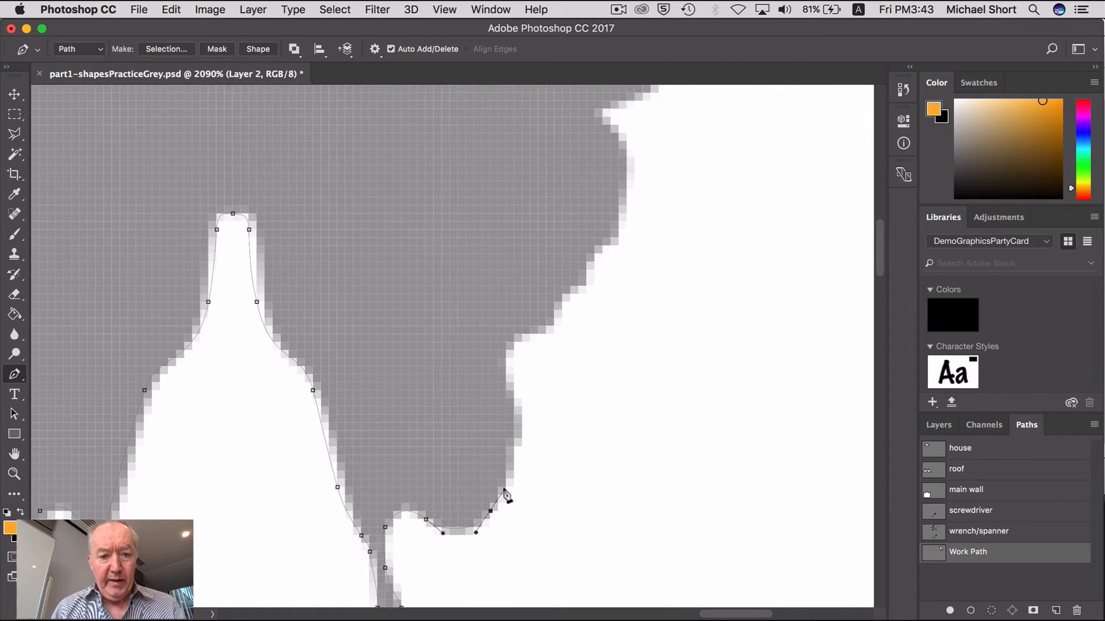
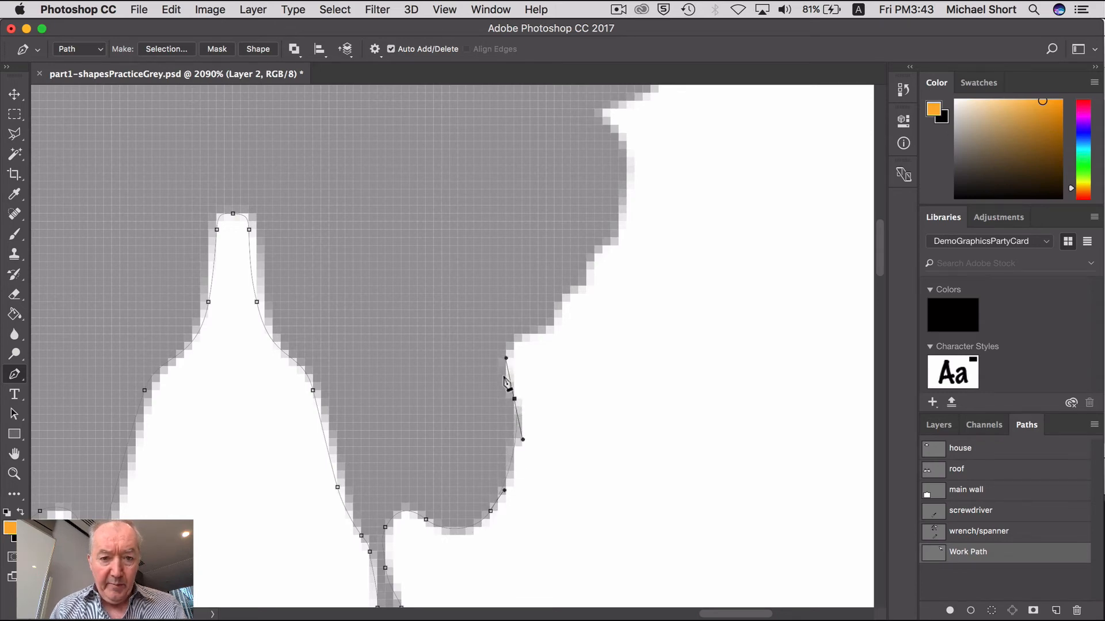
# Add a curved anchor at the lobe's upper inner corner, shift it onto the grey edge and adjust the handles to fit the curve
pyautogui.moveTo(538, 334); pyautogui.dragTo(507, 374)
pyautogui.press('super')
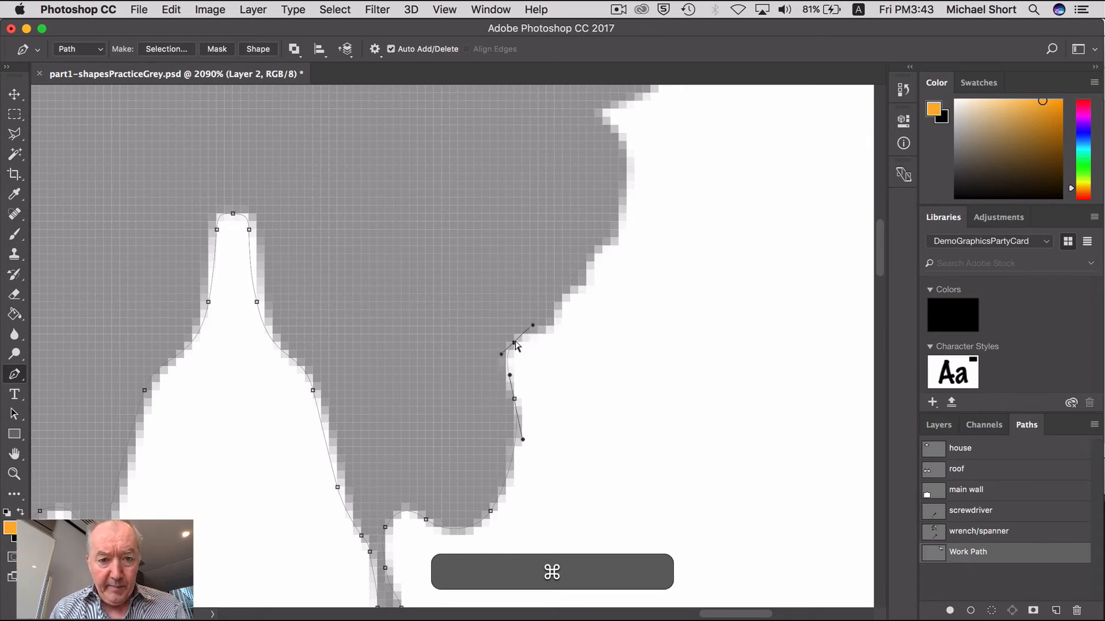
pyautogui.moveTo(519, 342); pyautogui.dragTo(521, 335)
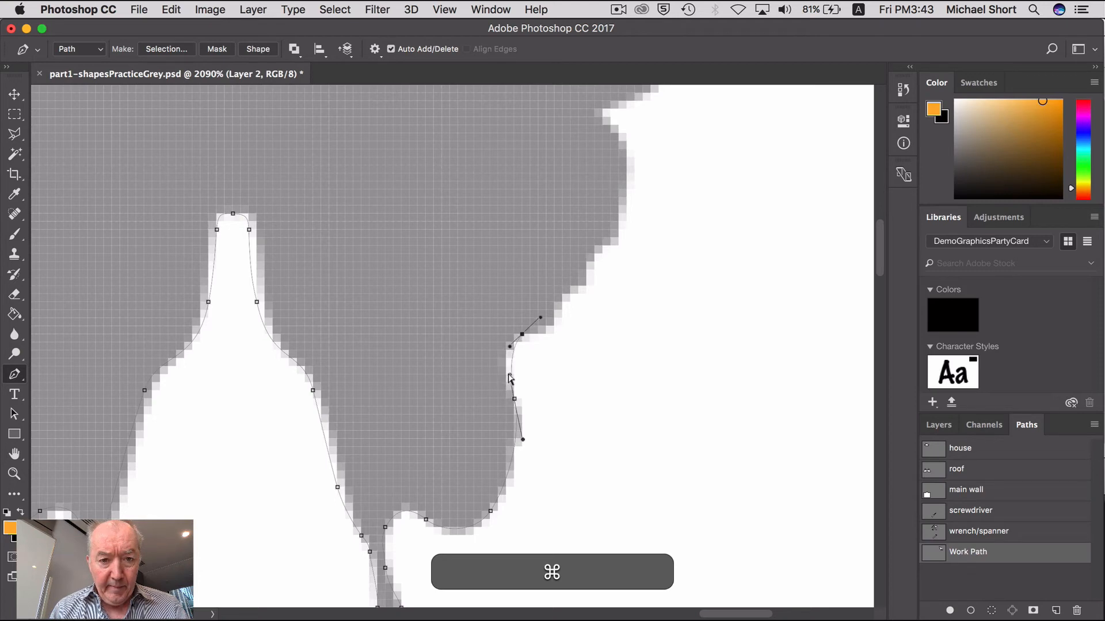
pyautogui.moveTo(508, 378); pyautogui.dragTo(507, 371)
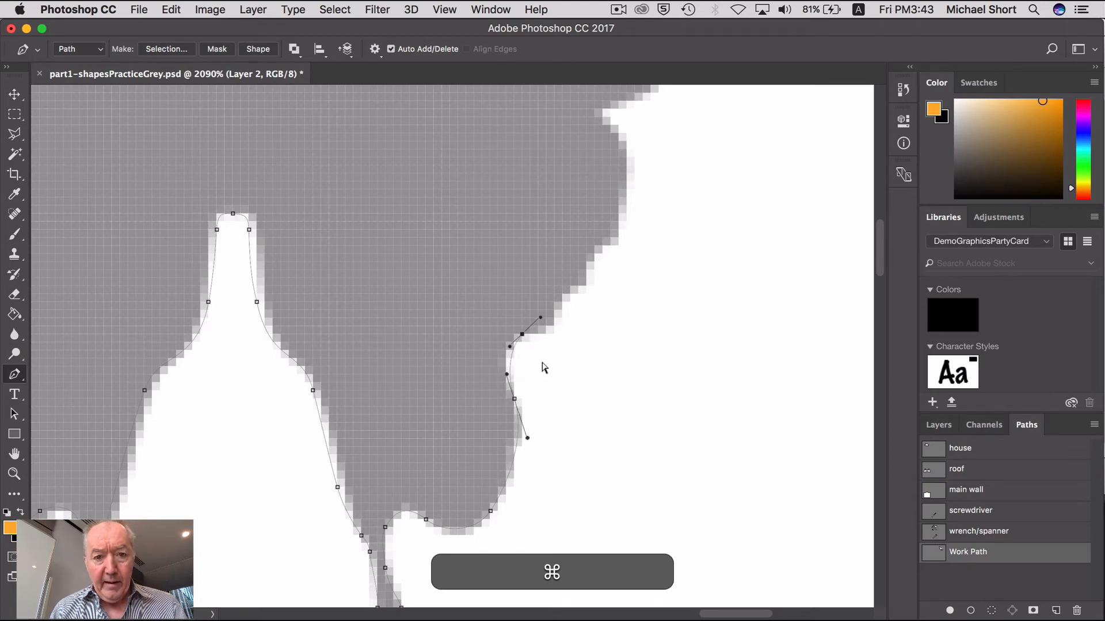
pyautogui.moveTo(522, 334); pyautogui.dragTo(537, 325)
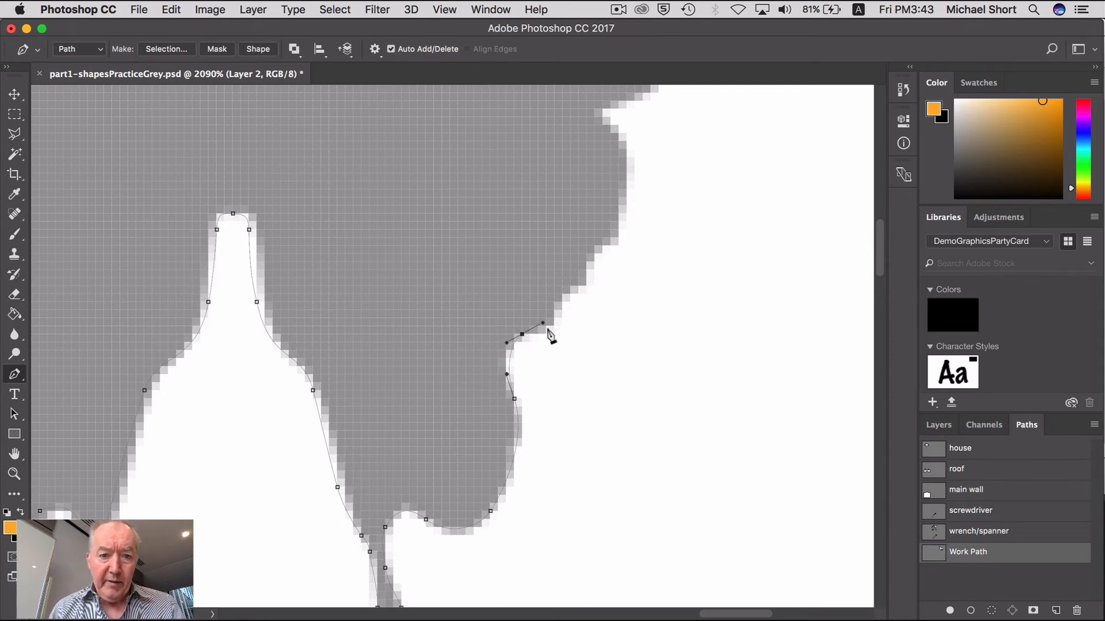
# Continue the path with straight corner anchors up the stepped edge to the base of the next rounded bulge
pyautogui.click(554, 326)
pyautogui.click(554, 302)
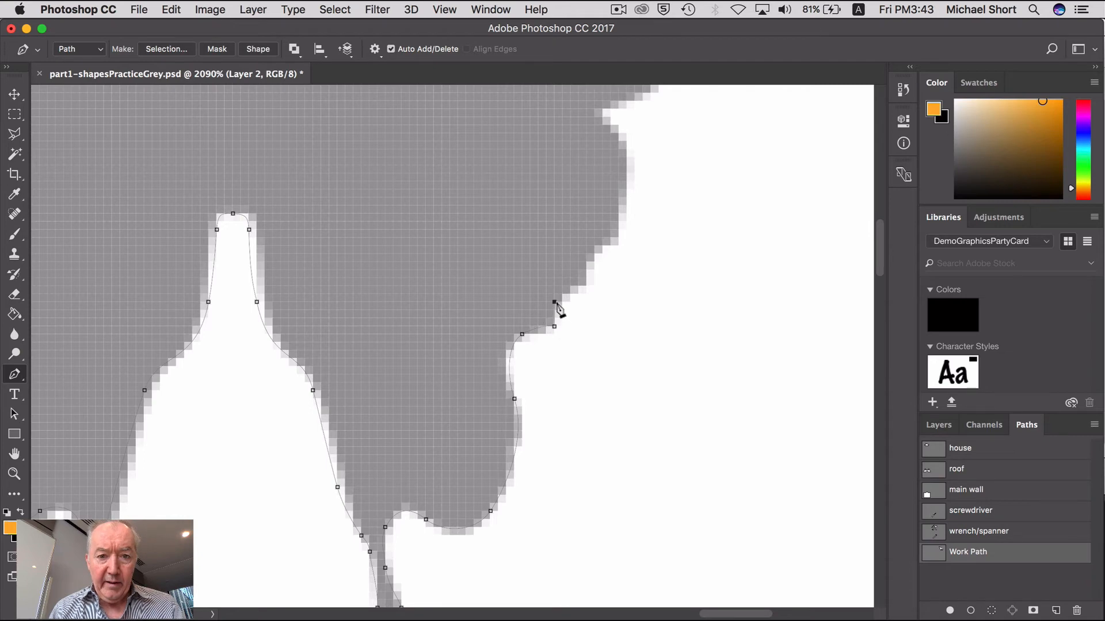
pyautogui.click(586, 285)
pyautogui.click(586, 261)
pyautogui.click(610, 246)
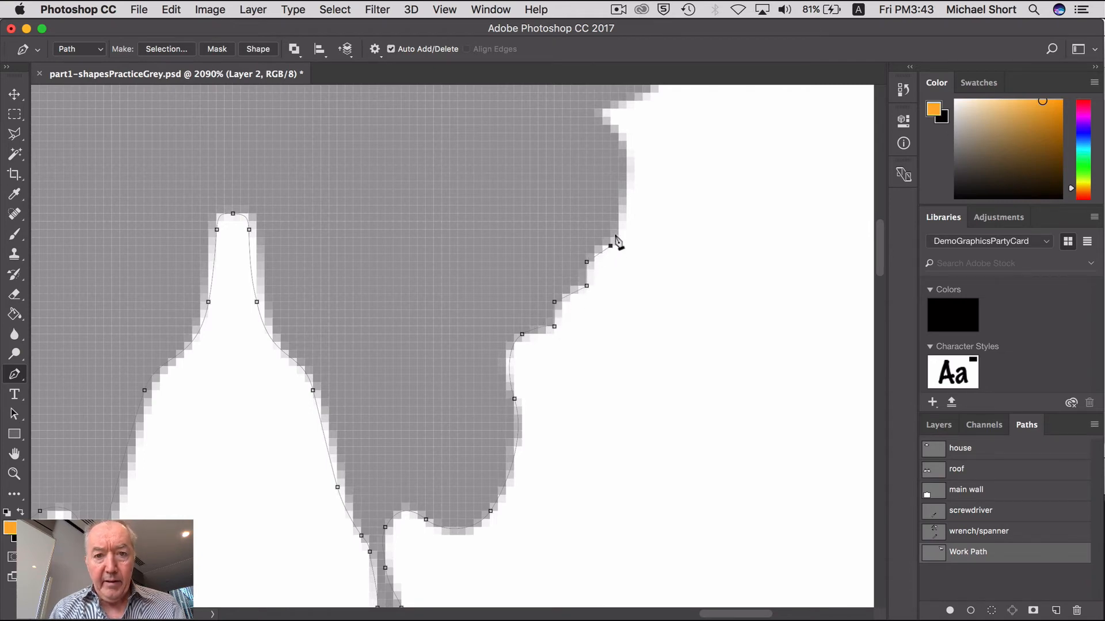
# Trace the rounded bulge up to the small notch below the upper wing and adjust the notch anchors' handles to round it
pyautogui.moveTo(636, 232); pyautogui.dragTo(523, 394)
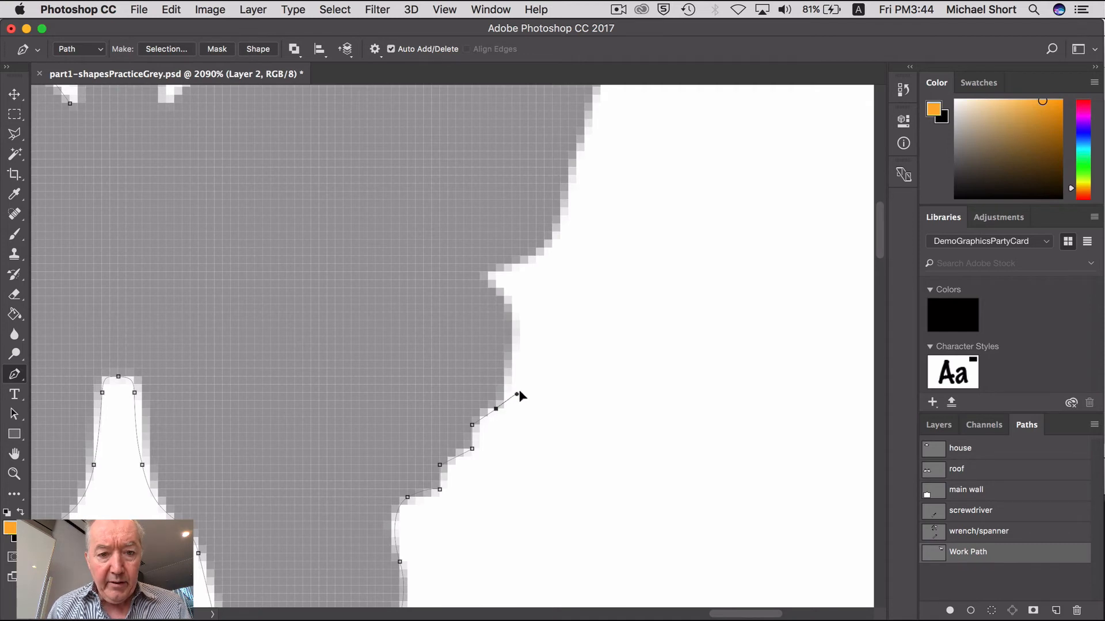
pyautogui.moveTo(521, 386); pyautogui.dragTo(517, 380)
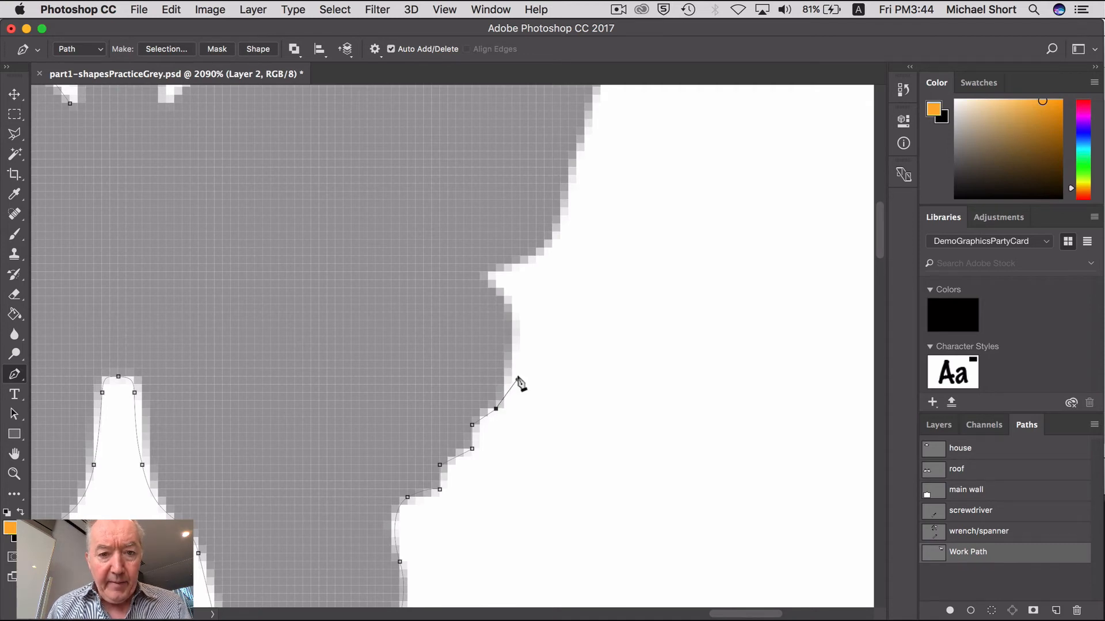
pyautogui.moveTo(505, 303); pyautogui.dragTo(493, 283)
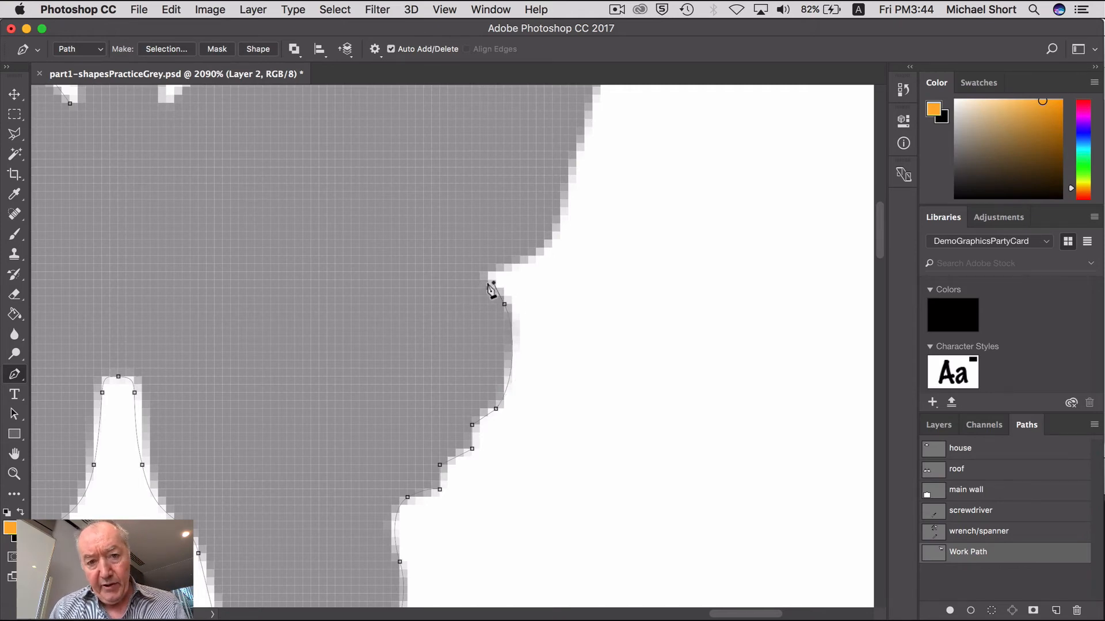
pyautogui.moveTo(488, 265); pyautogui.dragTo(495, 267)
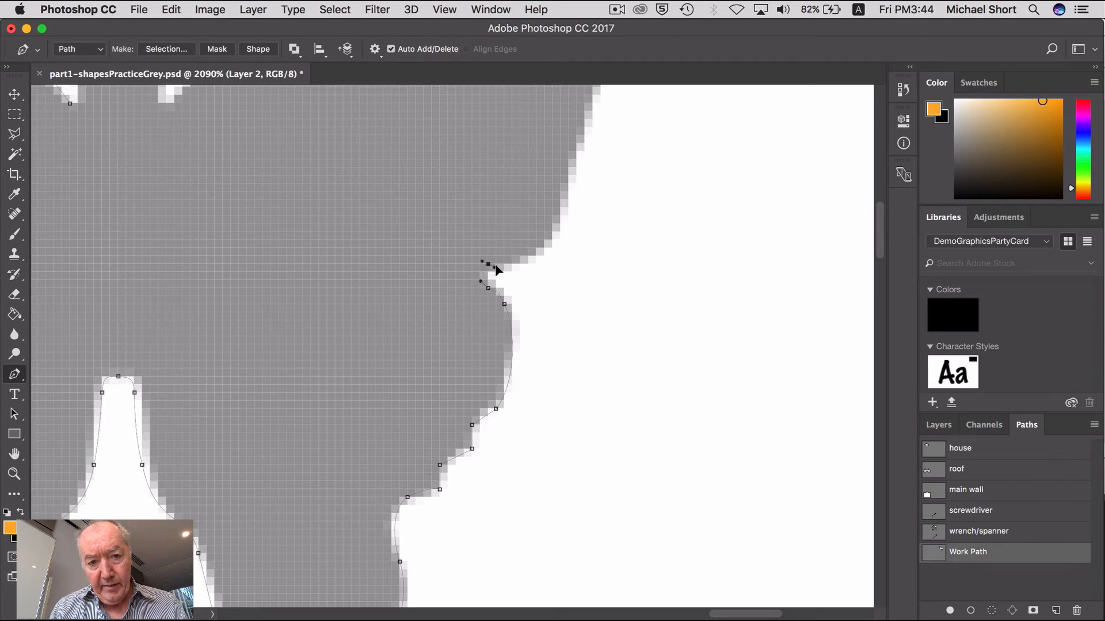
pyautogui.press('super')
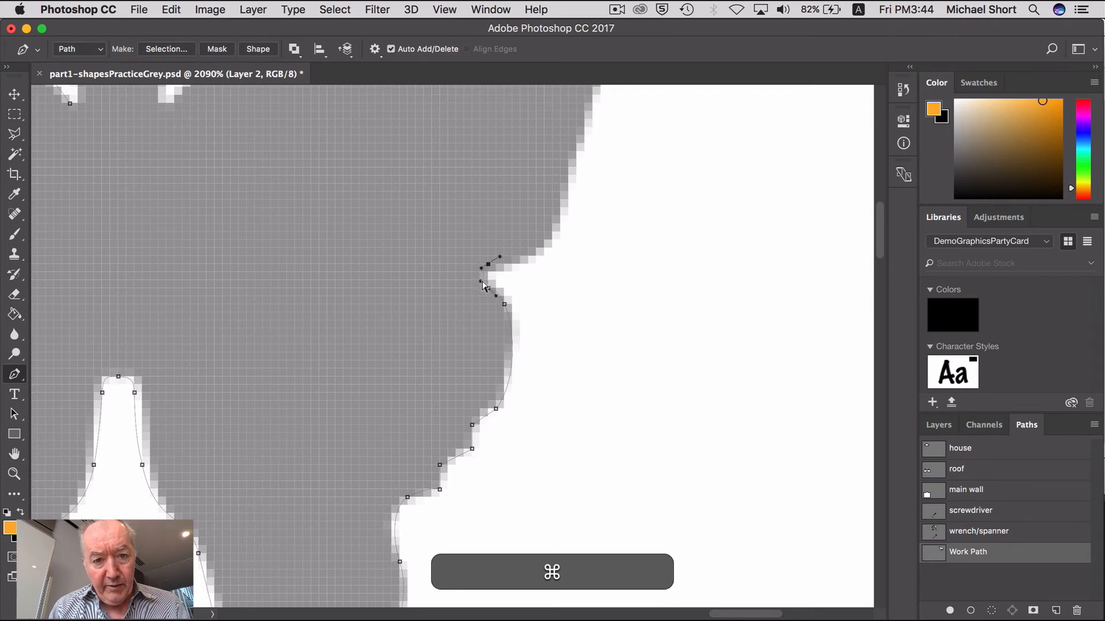
pyautogui.moveTo(489, 268); pyautogui.dragTo(493, 277)
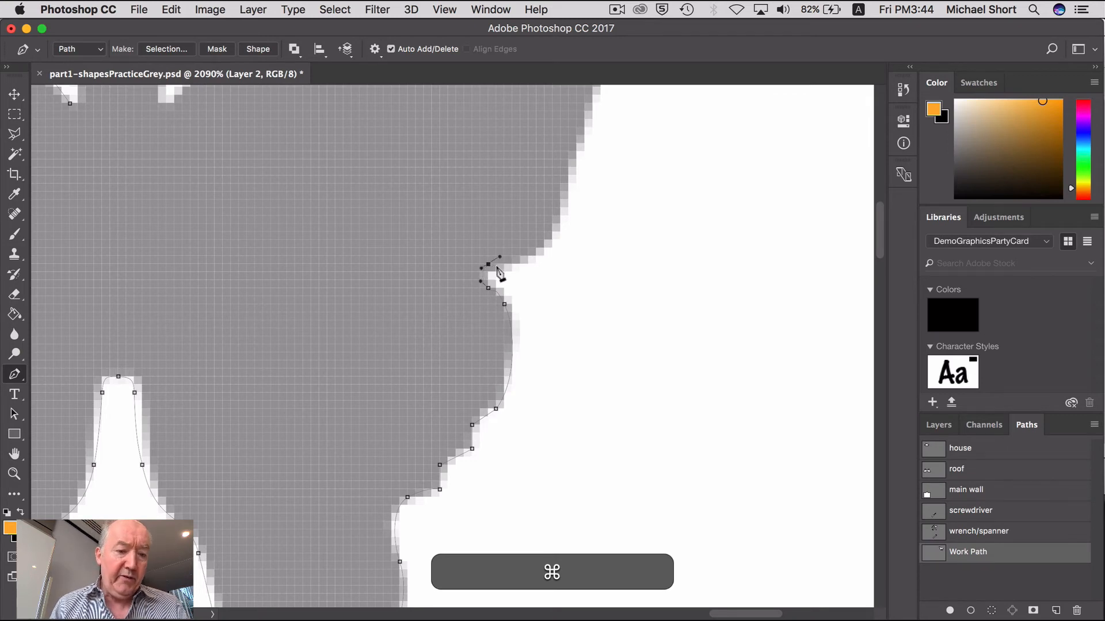
# Angle the notch's outgoing handle along the edge and add two curved anchors up the lower edge of the upper right wing
pyautogui.moveTo(567, 257); pyautogui.dragTo(488, 402)
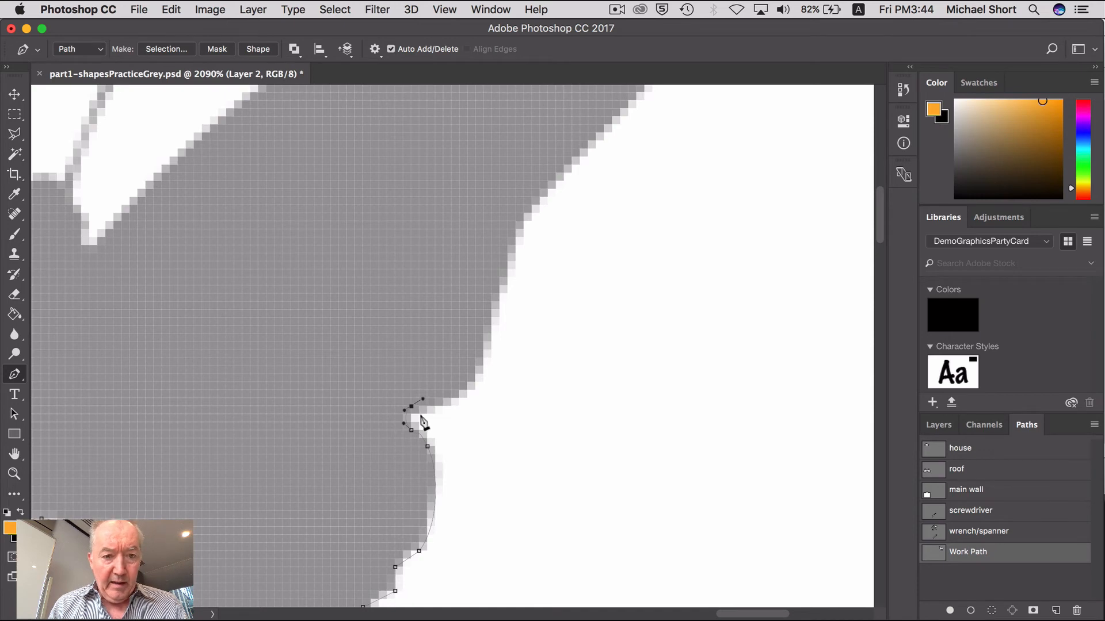
pyautogui.moveTo(411, 406); pyautogui.dragTo(444, 402)
pyautogui.moveTo(492, 342); pyautogui.dragTo(503, 285)
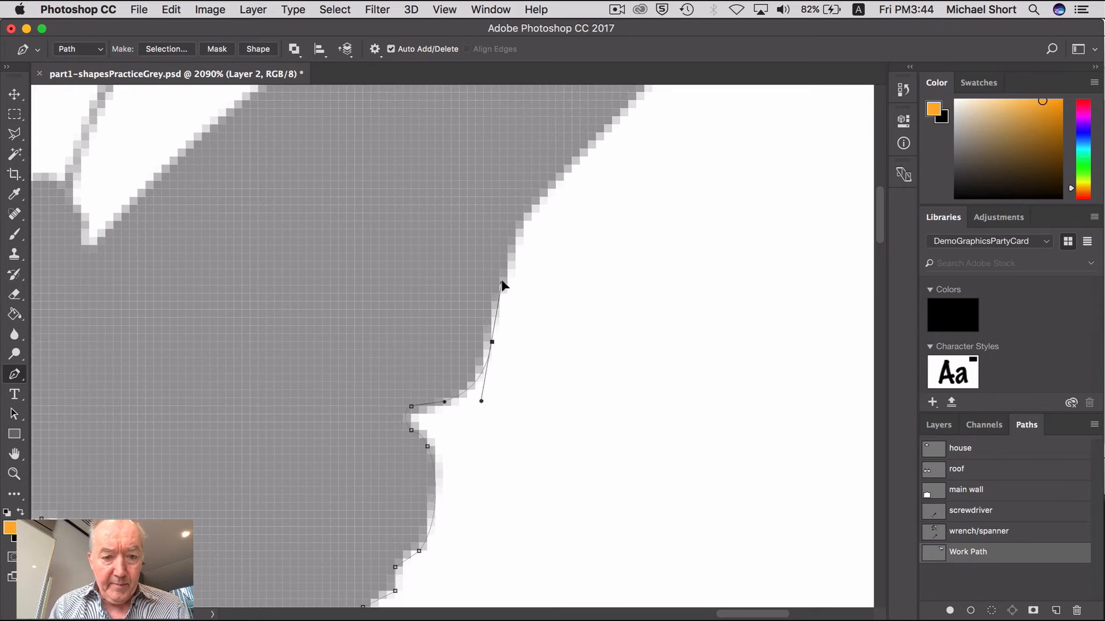
pyautogui.press('space')
pyautogui.moveTo(562, 306); pyautogui.dragTo(426, 459)
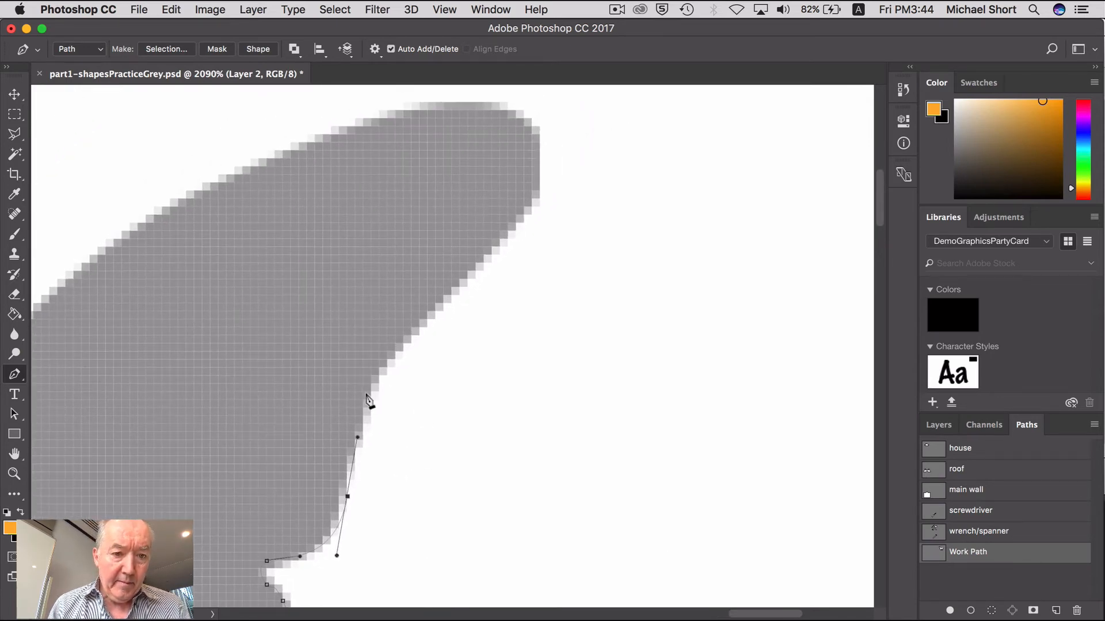
pyautogui.moveTo(363, 392); pyautogui.dragTo(370, 366)
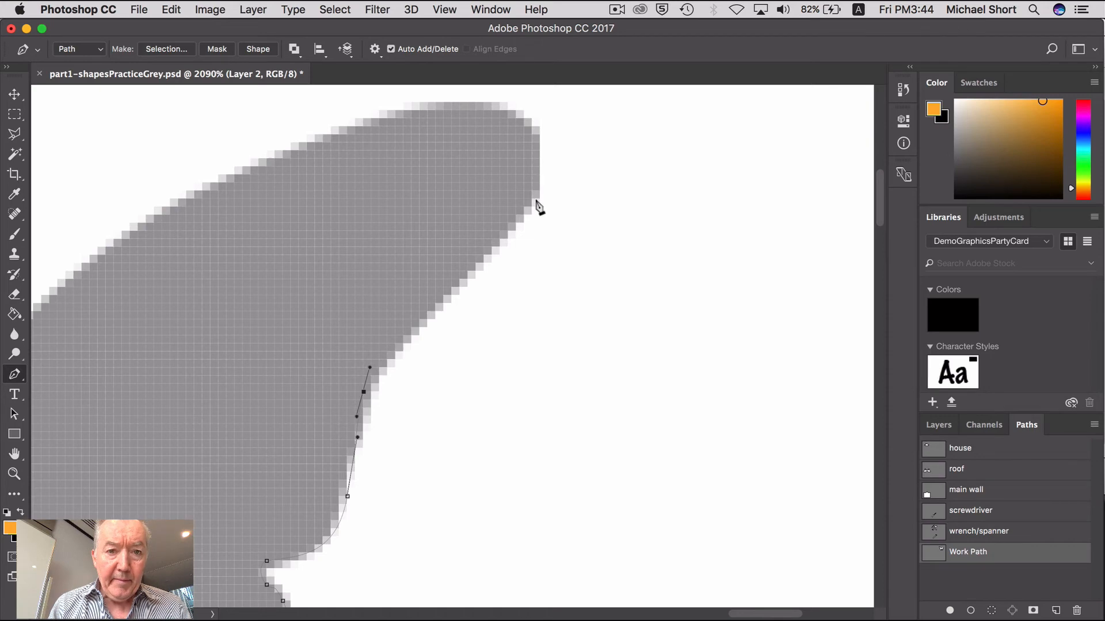
# Trace around the upper right wing's rounded tip with curved anchors, shifting the upper ones slightly outward
pyautogui.moveTo(530, 200); pyautogui.dragTo(559, 351)
pyautogui.press('space')
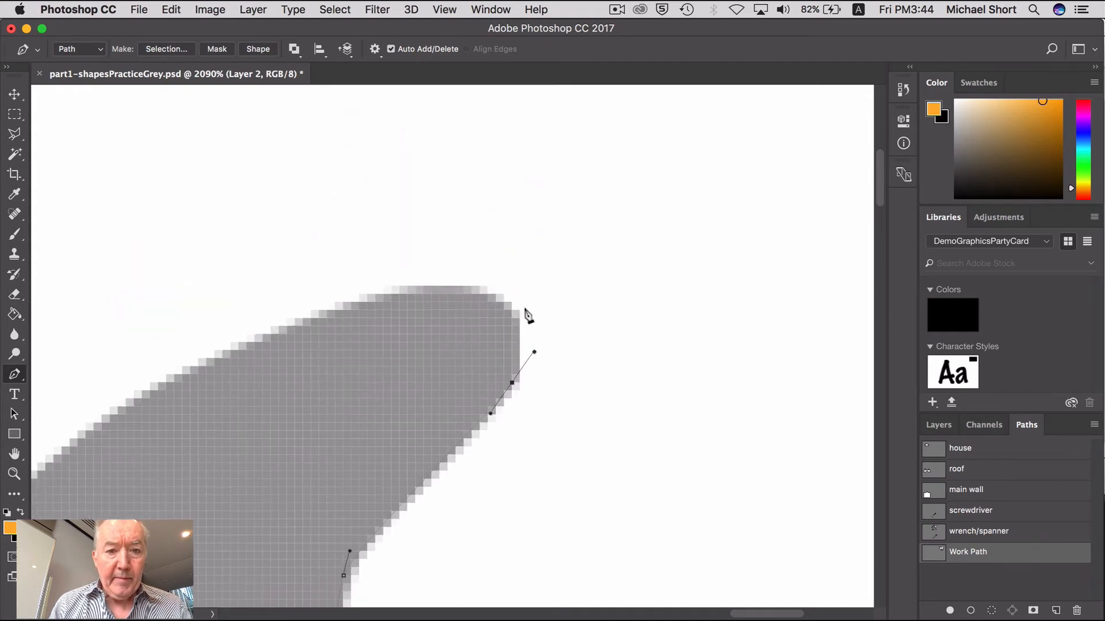
pyautogui.moveTo(512, 318); pyautogui.dragTo(503, 304)
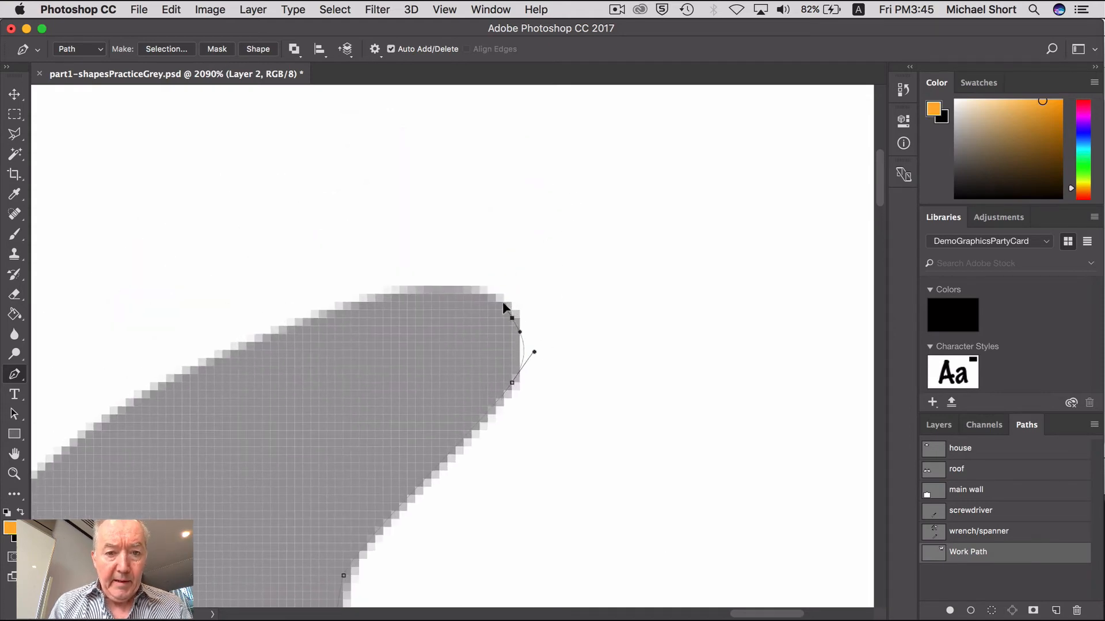
pyautogui.press('super')
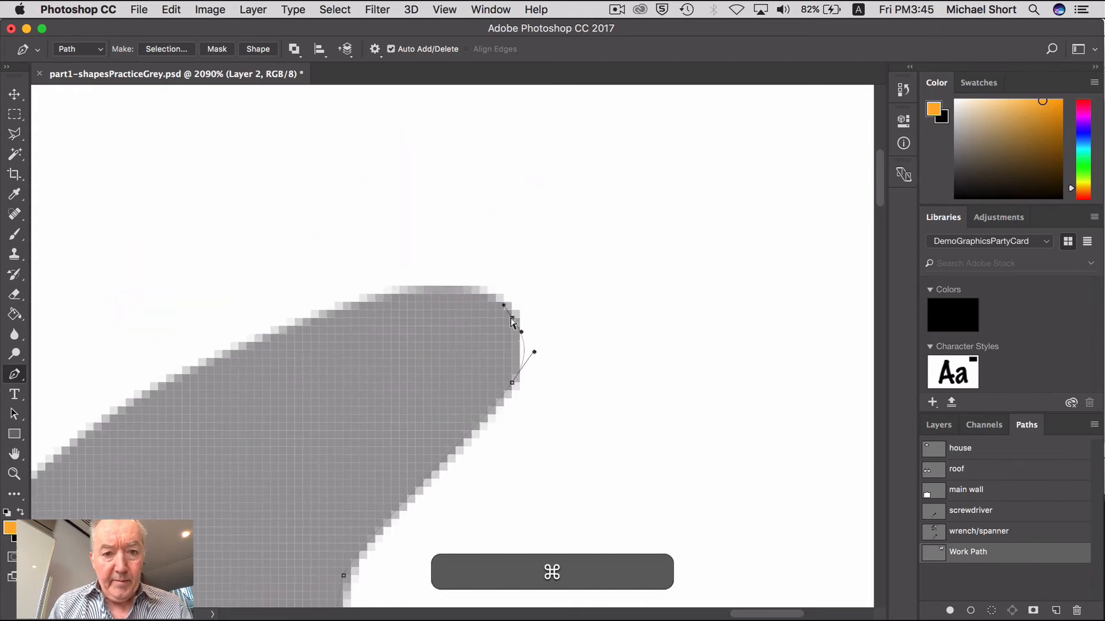
pyautogui.moveTo(516, 318); pyautogui.dragTo(518, 315)
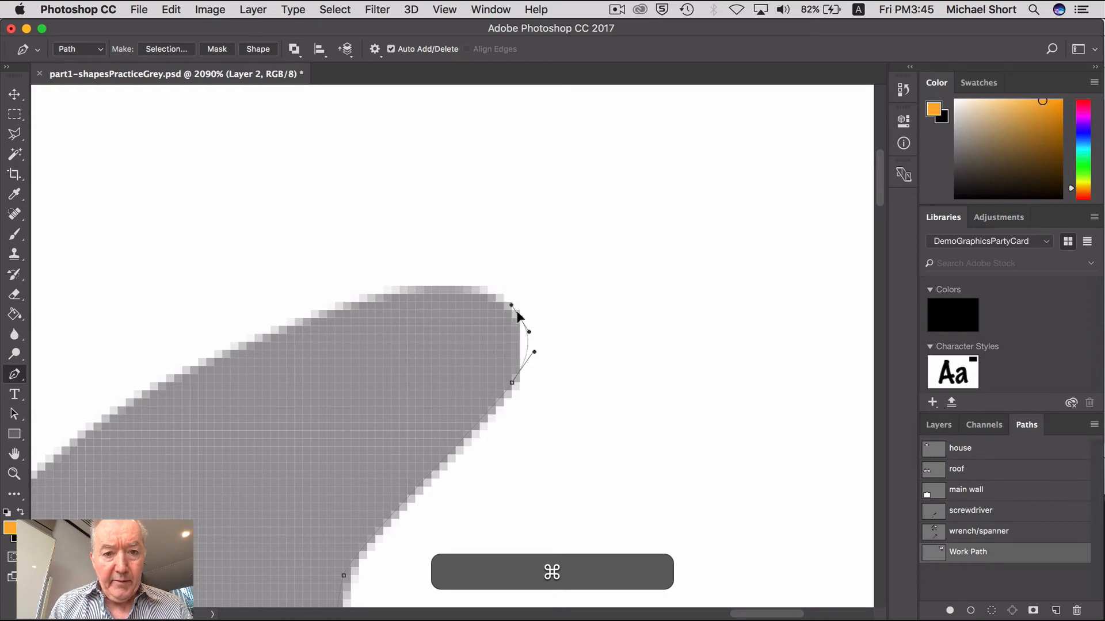
pyautogui.click(447, 286)
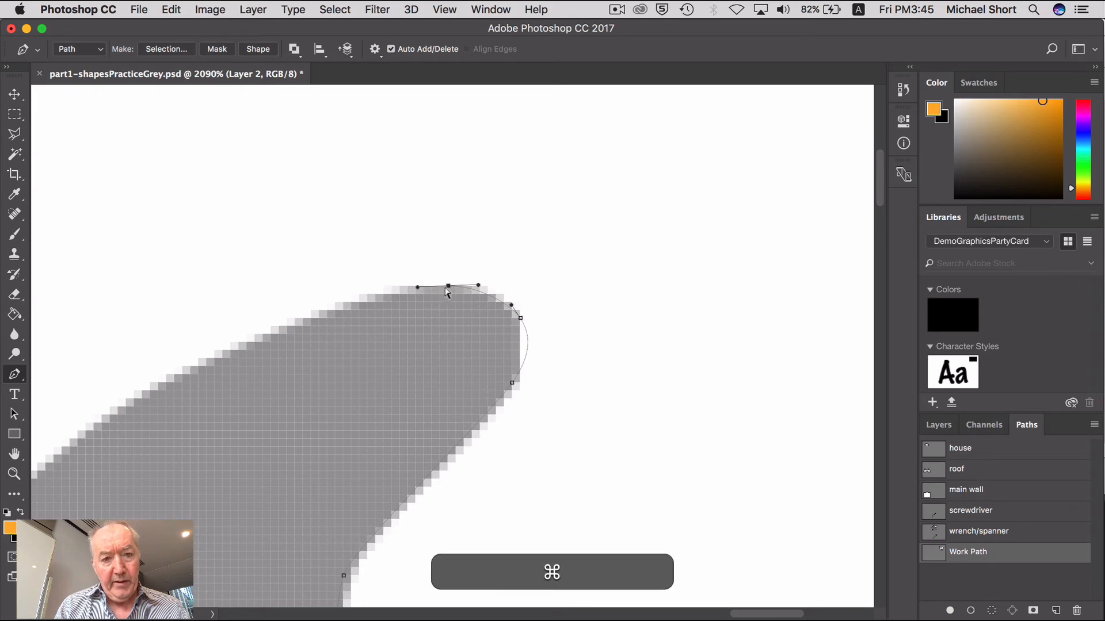
pyautogui.moveTo(448, 287); pyautogui.dragTo(455, 279)
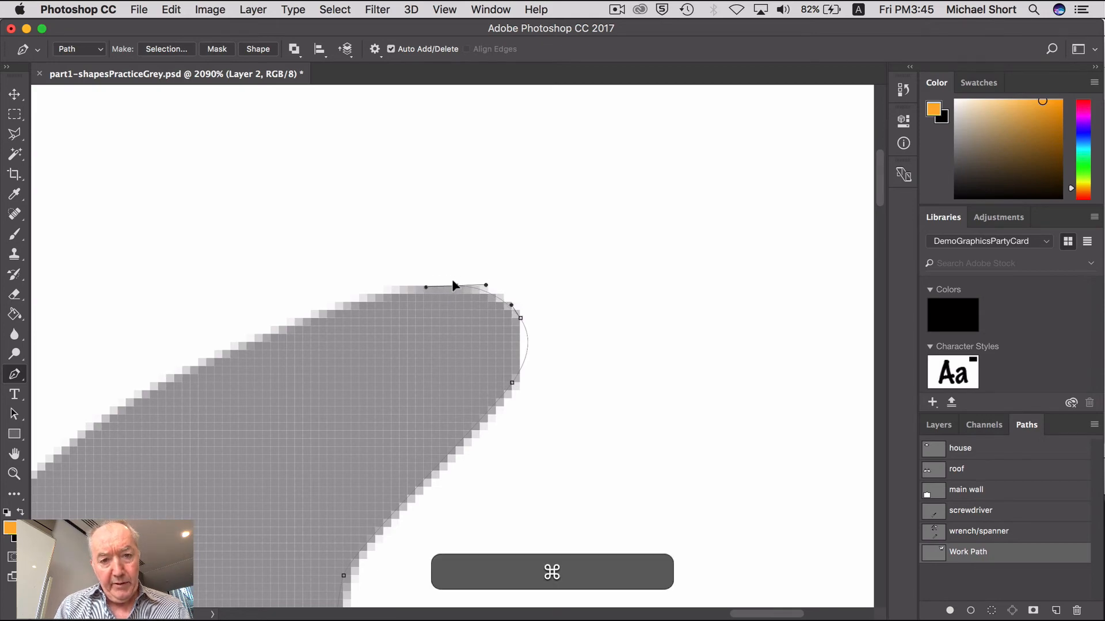
# Lengthen the wing-top anchor's outgoing handle and add a curved anchor where the wing's upper edge meets the head
pyautogui.press('space')
pyautogui.moveTo(444, 324); pyautogui.dragTo(747, 236)
pyautogui.moveTo(406, 289); pyautogui.dragTo(296, 235)
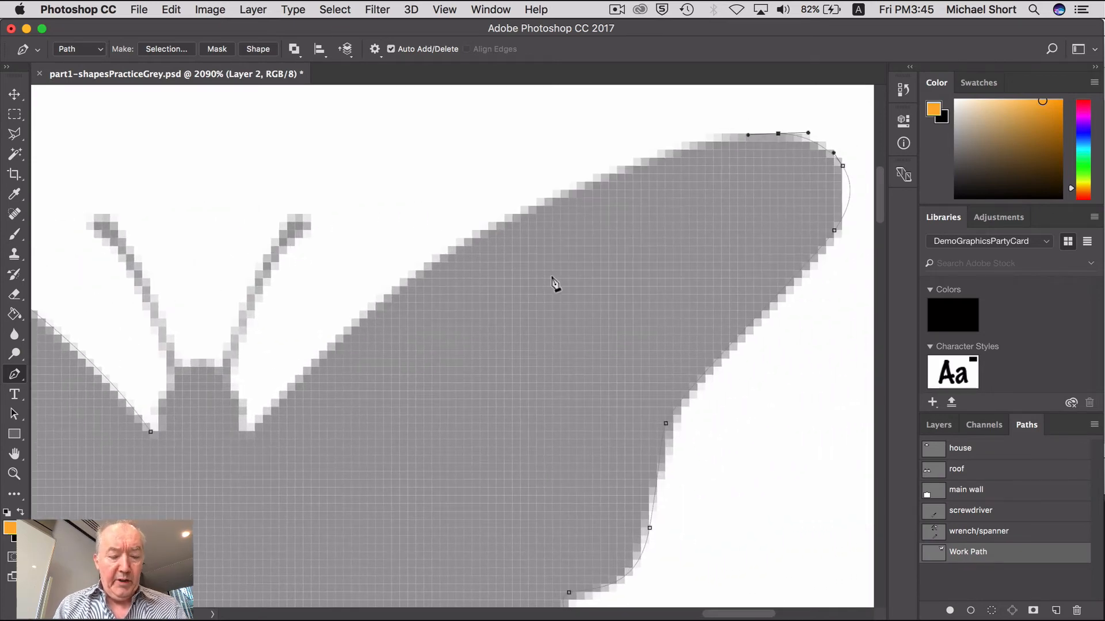
pyautogui.press('super')
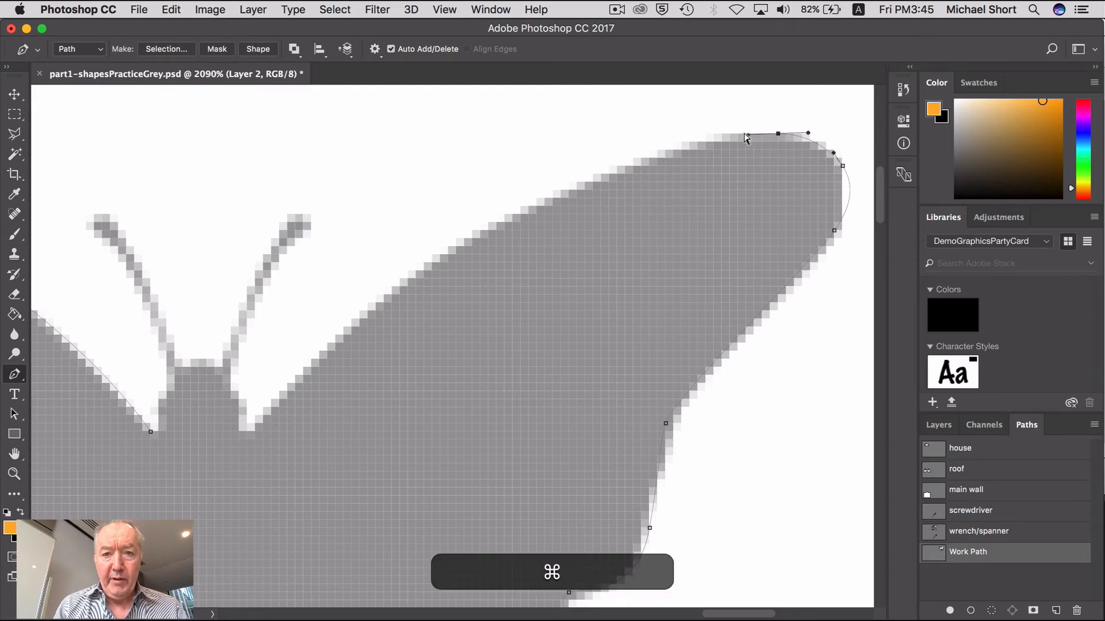
pyautogui.moveTo(746, 135); pyautogui.dragTo(671, 136)
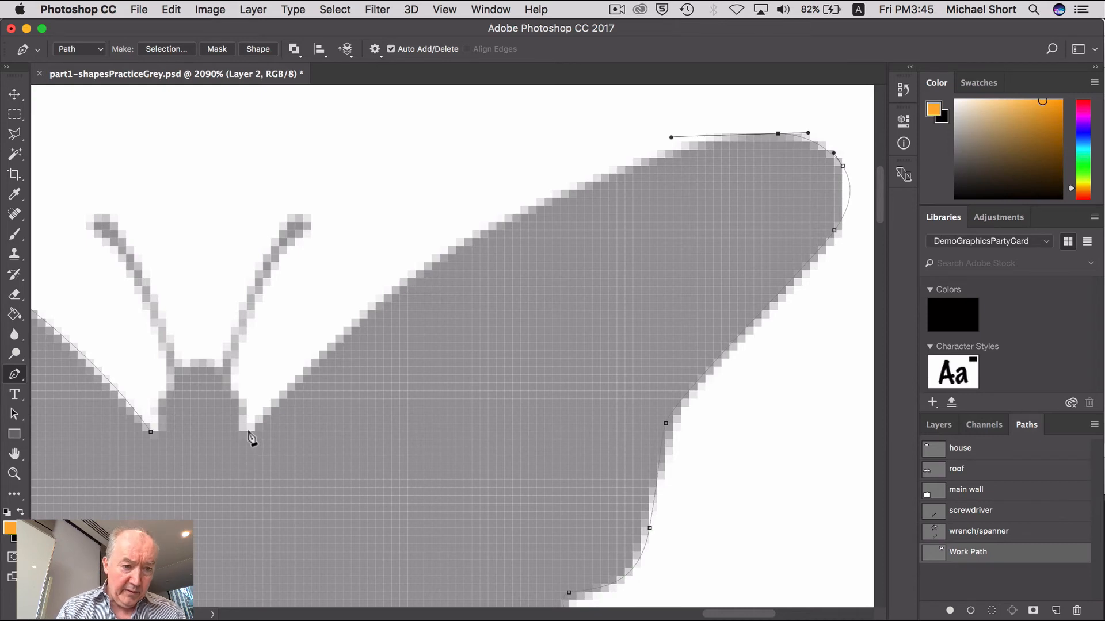
pyautogui.moveTo(247, 432); pyautogui.dragTo(186, 559)
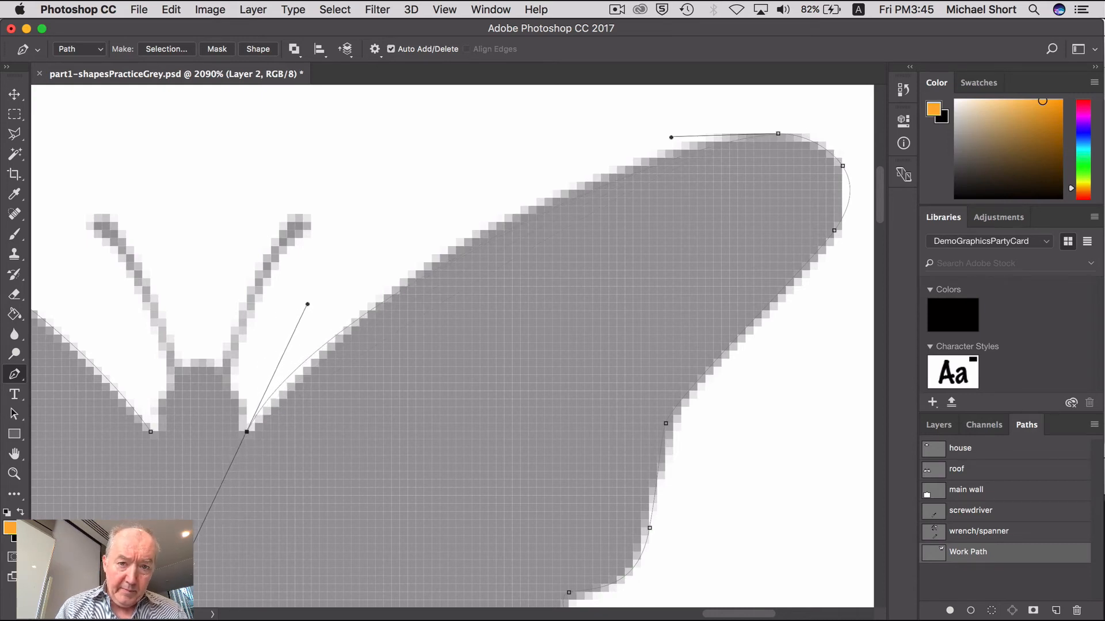
# Adjust the handles at both ends of the wing's upper curve so the path follows the grey edge closely
pyautogui.press('super')
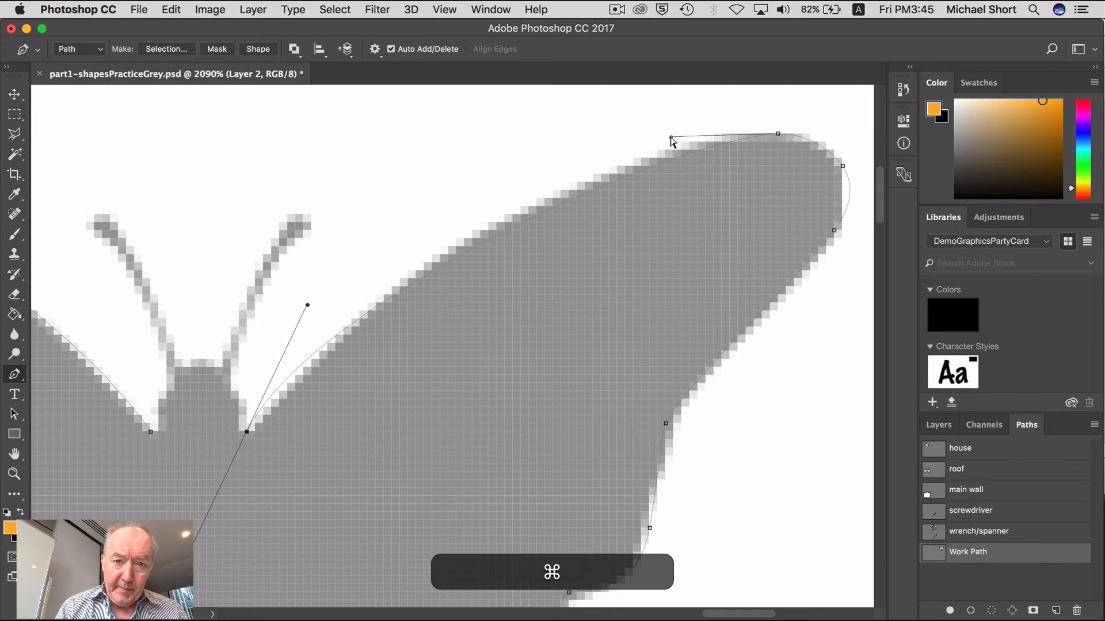
pyautogui.moveTo(671, 137); pyautogui.dragTo(630, 131)
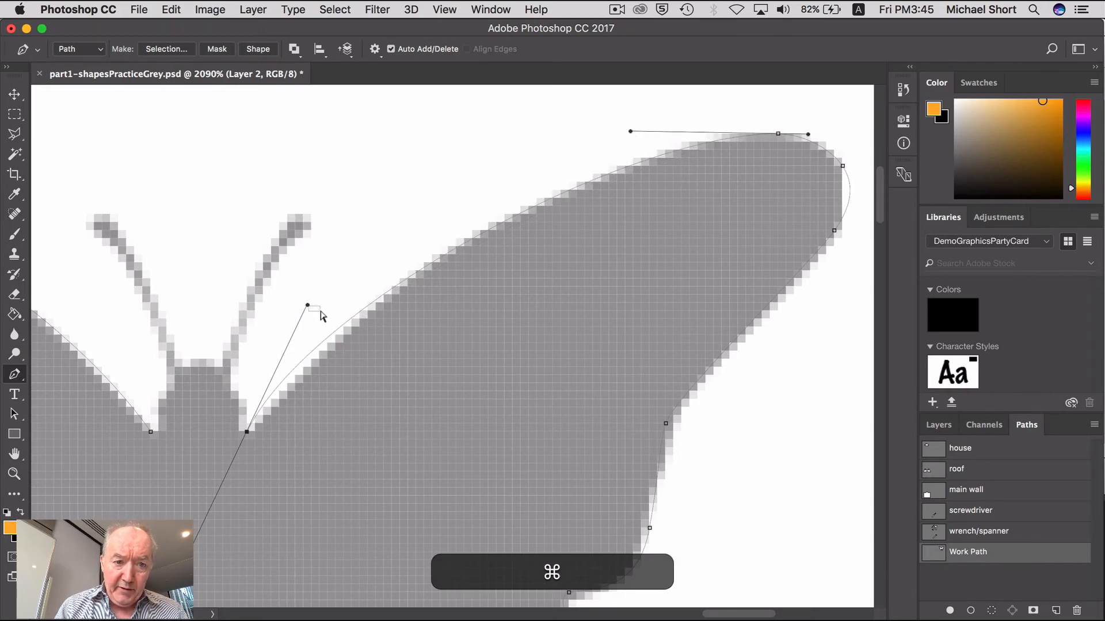
pyautogui.click(310, 345)
pyautogui.click(249, 433)
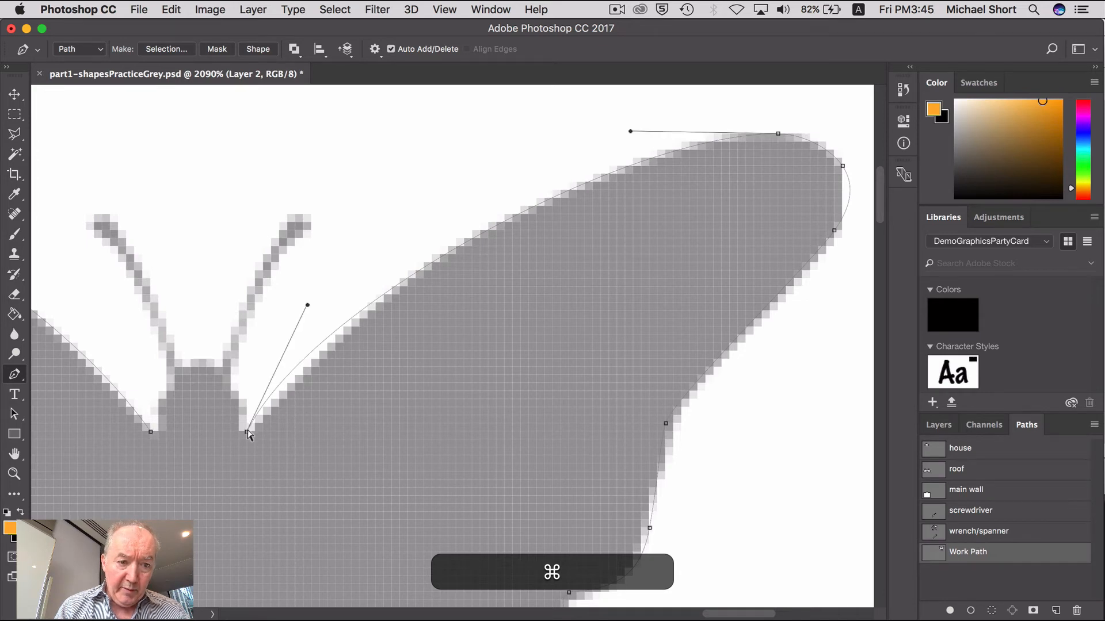
pyautogui.moveTo(307, 307); pyautogui.dragTo(315, 315)
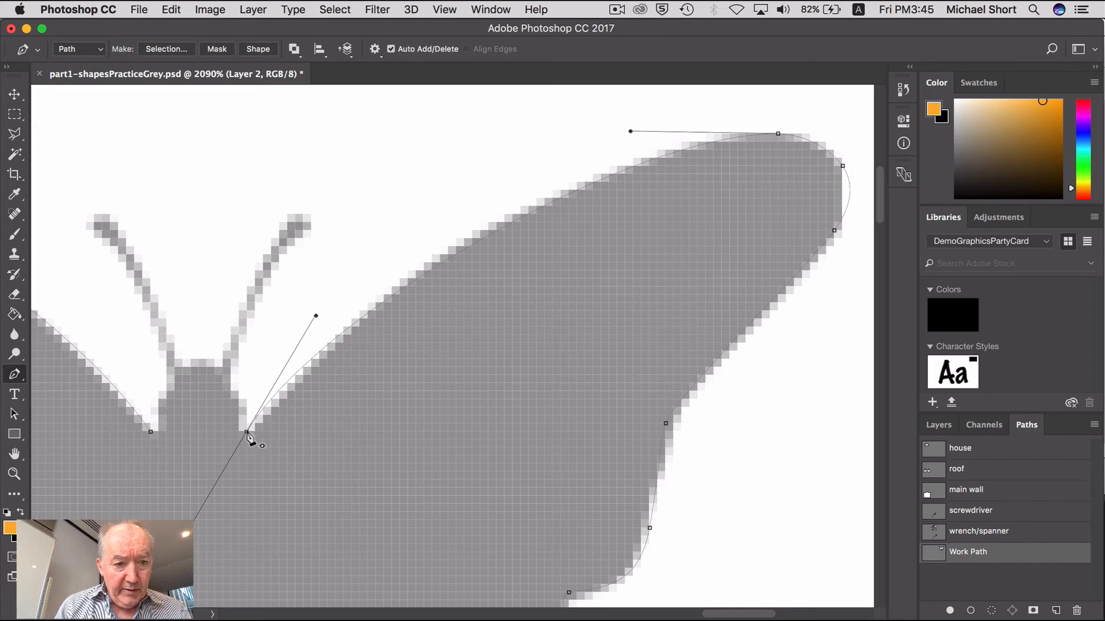
# Shorten the outgoing handle at the wing-head corner and add an anchor with short handles on the right side of the head
pyautogui.moveTo(248, 435); pyautogui.dragTo(234, 424)
pyautogui.press('super+z')
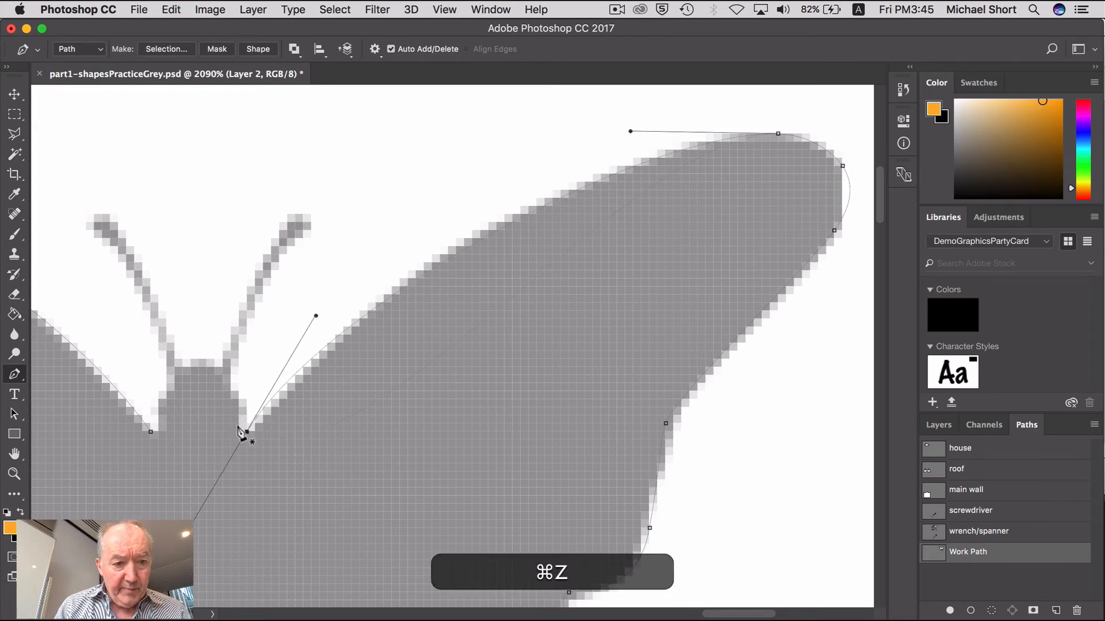
pyautogui.press('alt')
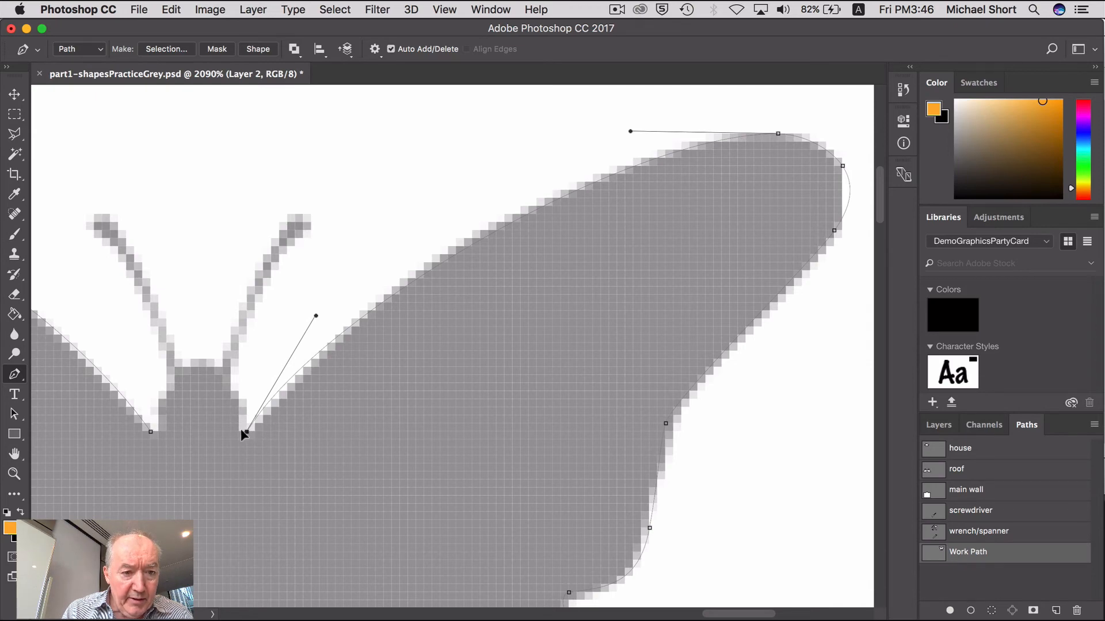
pyautogui.moveTo(241, 430); pyautogui.dragTo(242, 433)
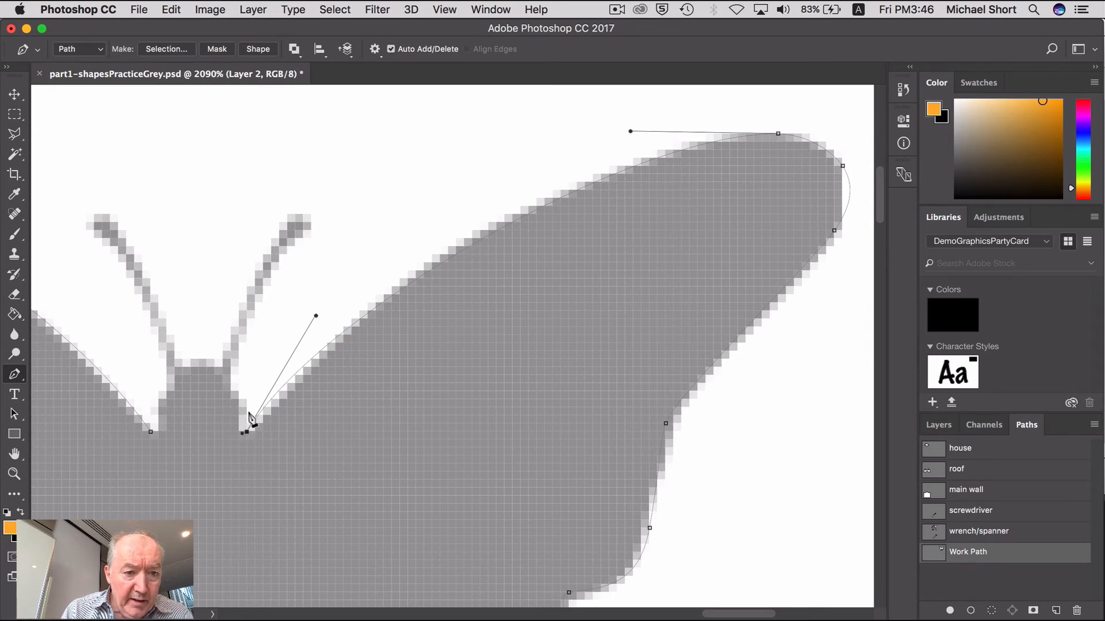
pyautogui.click(232, 384)
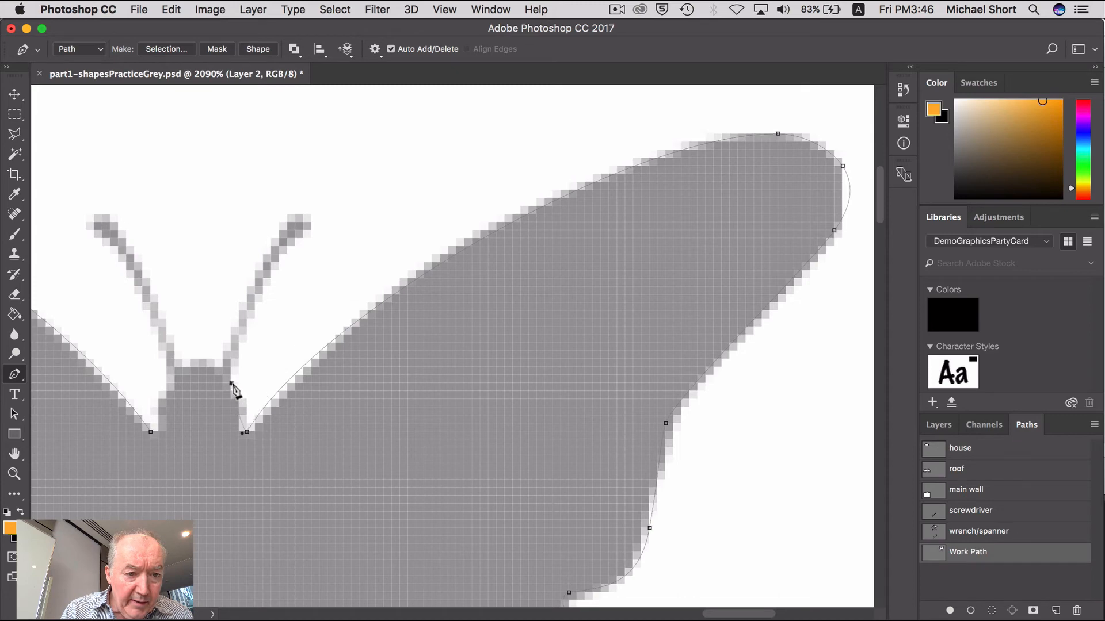
pyautogui.moveTo(232, 383); pyautogui.dragTo(214, 379)
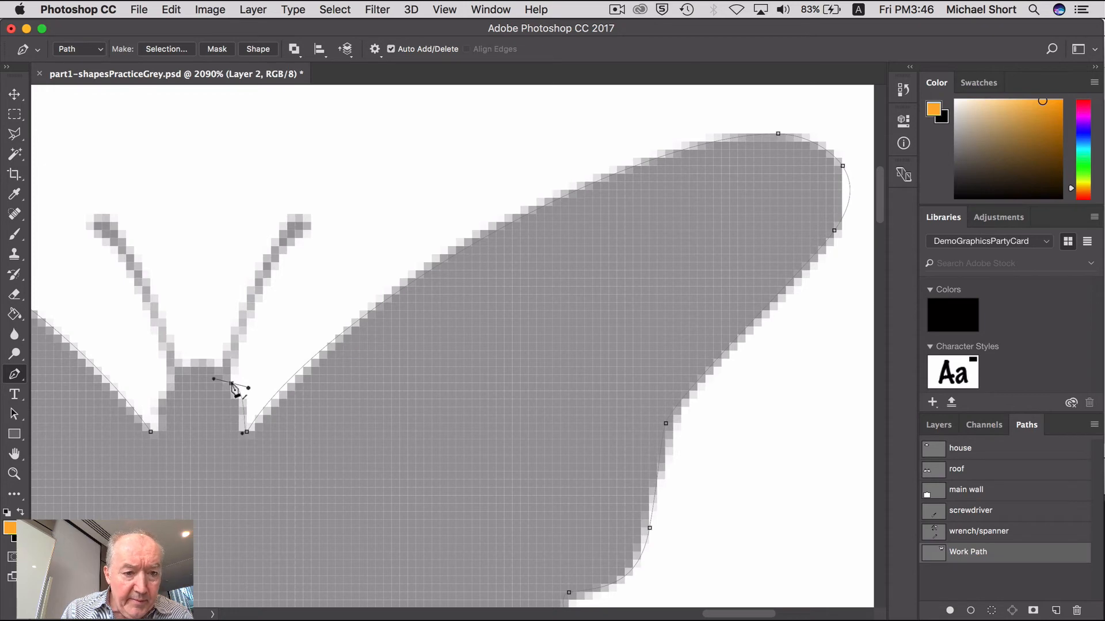
# Turn the outgoing handle on the head's right side up along the right antenna, add a curved anchor below its tip, and refine that anchor's handles
pyautogui.press('alt')
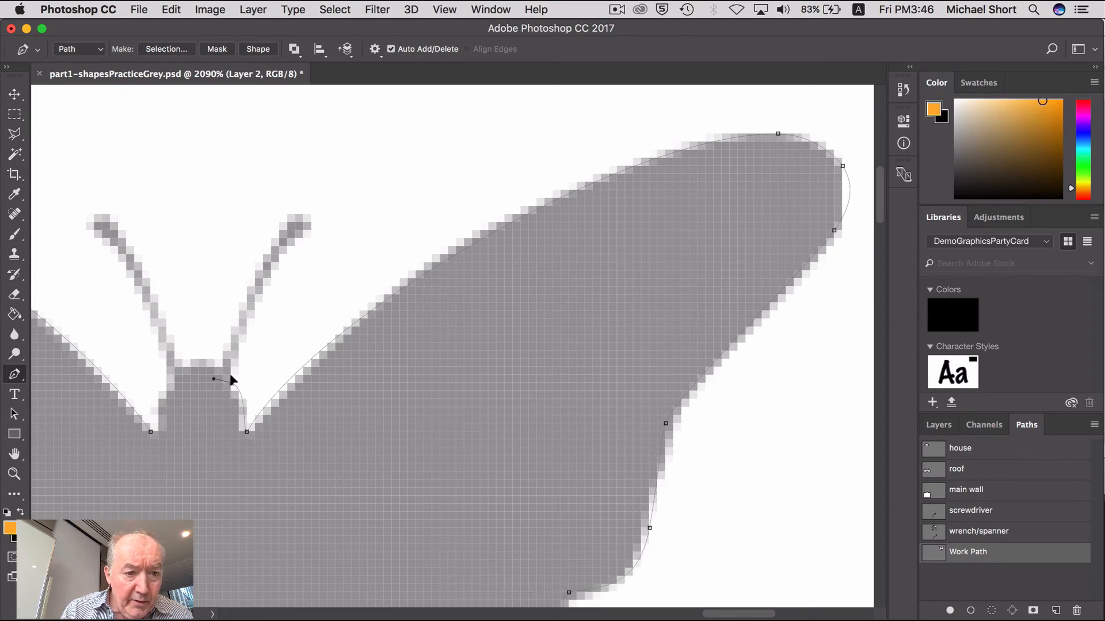
pyautogui.moveTo(232, 366); pyautogui.dragTo(237, 348)
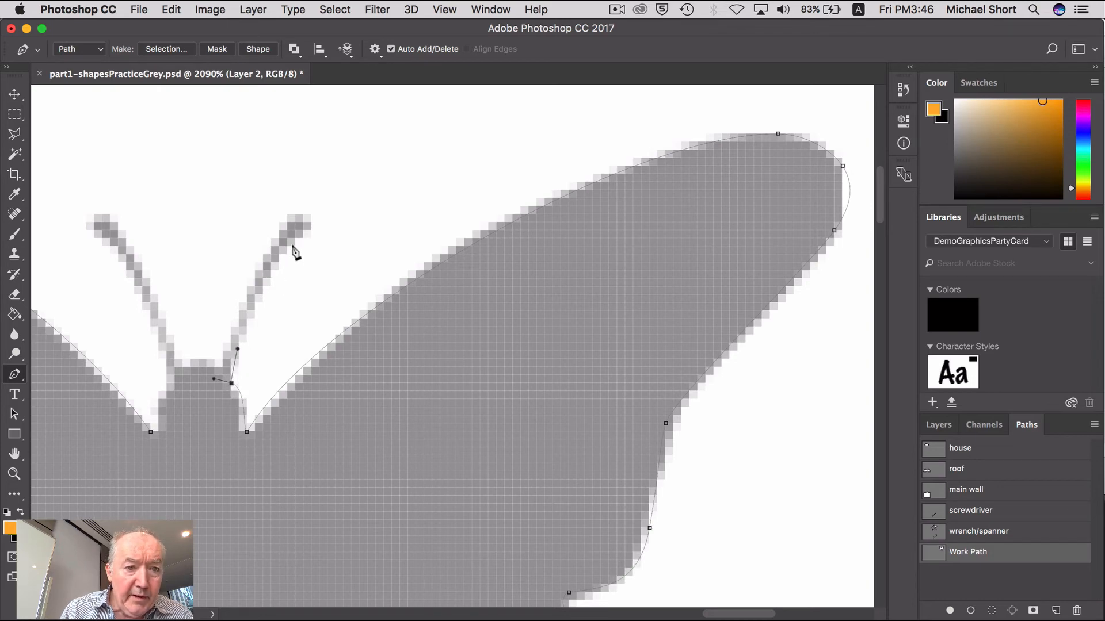
pyautogui.moveTo(295, 238); pyautogui.dragTo(327, 221)
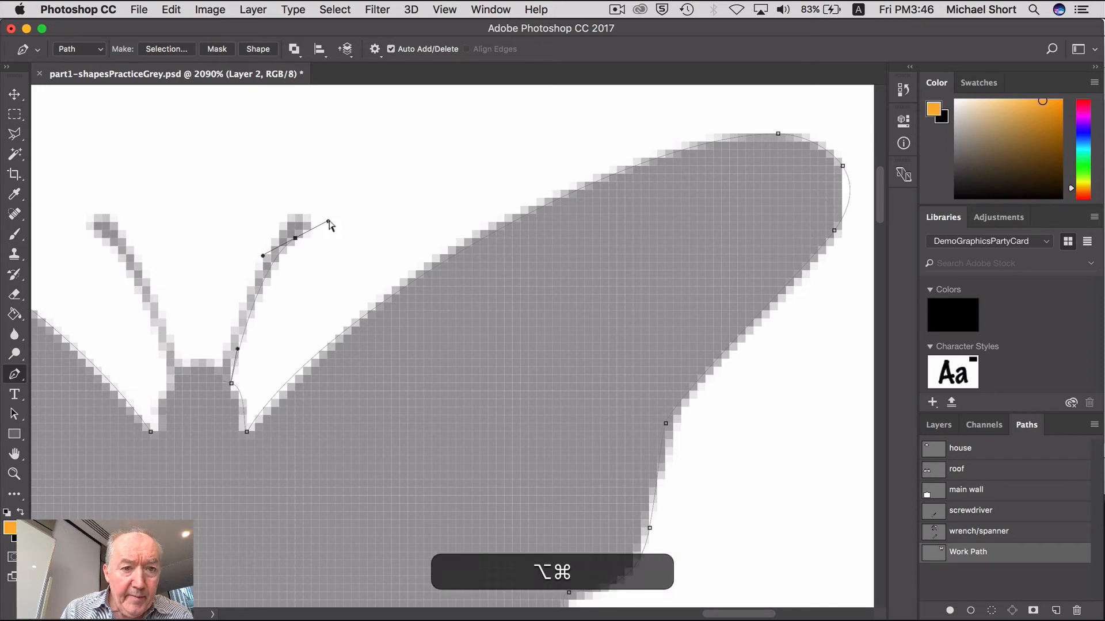
pyautogui.moveTo(328, 221); pyautogui.dragTo(307, 234)
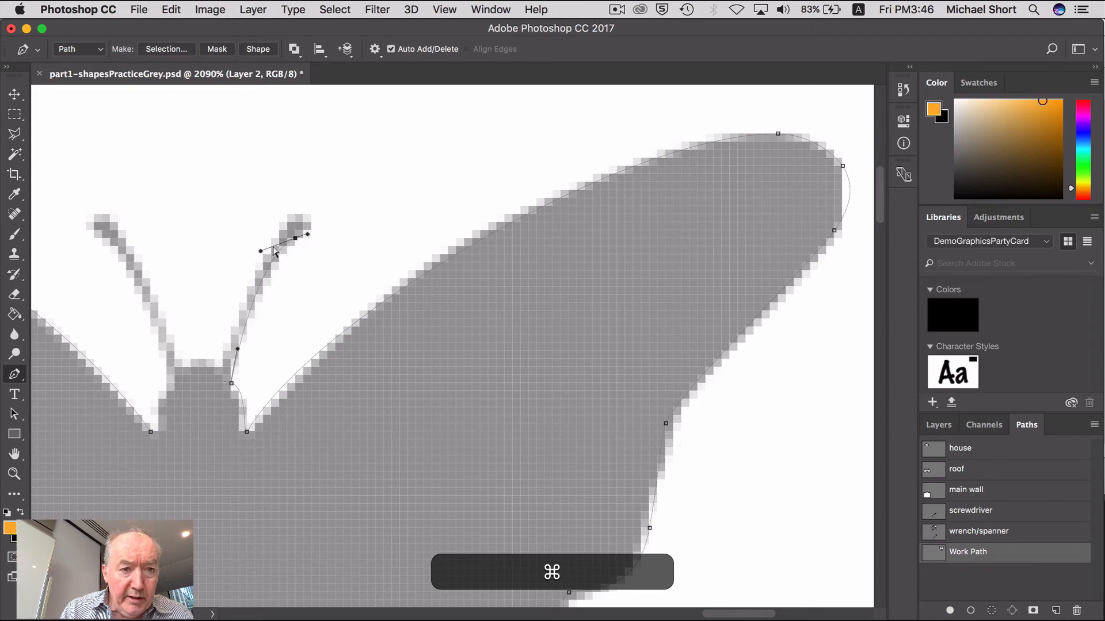
pyautogui.moveTo(261, 252); pyautogui.dragTo(264, 256)
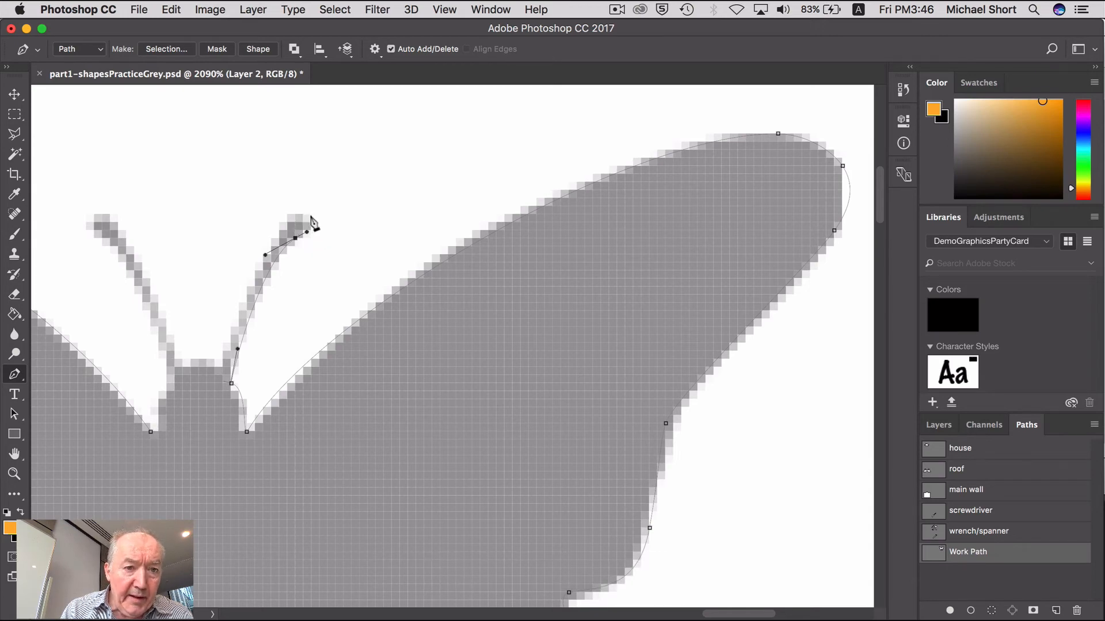
# Trace around the right antenna's rounded tip with two curved anchors and remove the outgoing handle from the second
pyautogui.moveTo(311, 215); pyautogui.dragTo(278, 230)
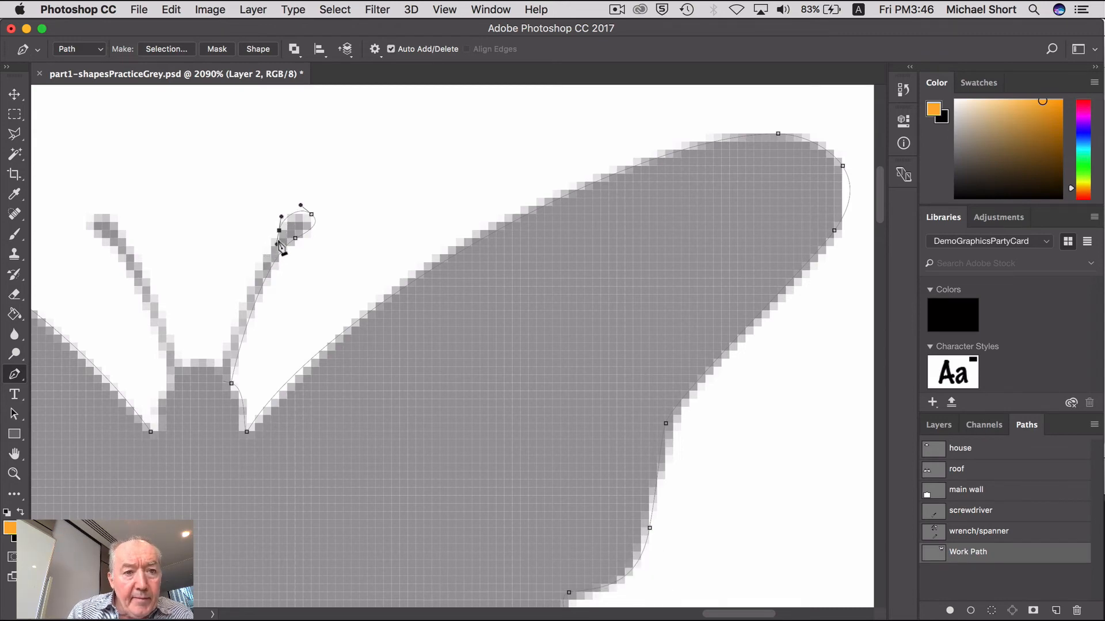
pyautogui.moveTo(279, 231); pyautogui.dragTo(276, 244)
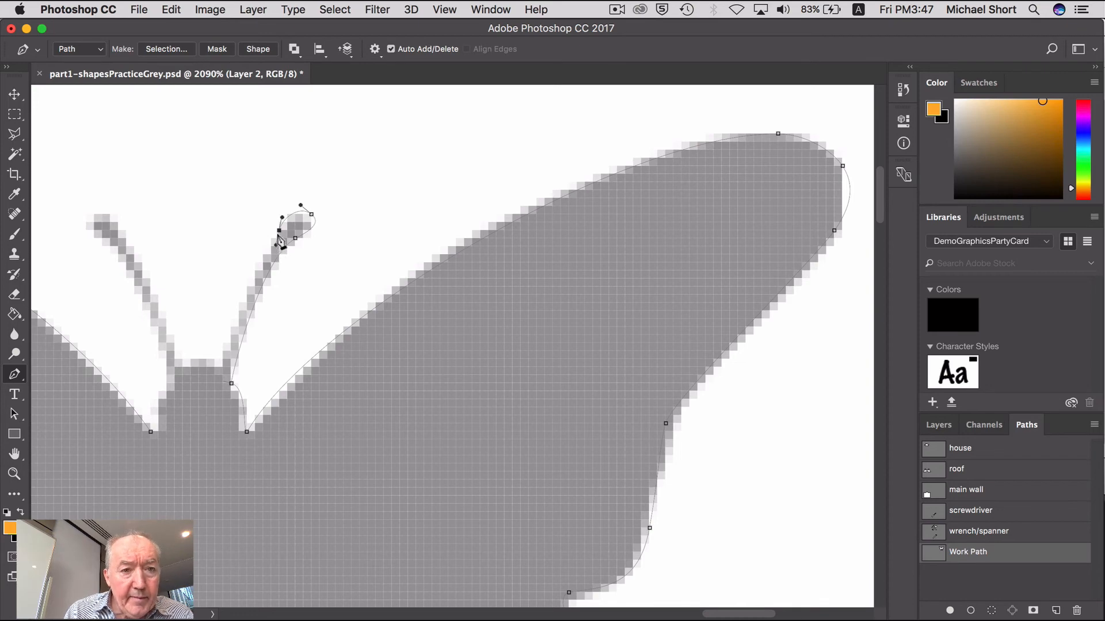
pyautogui.press('alt')
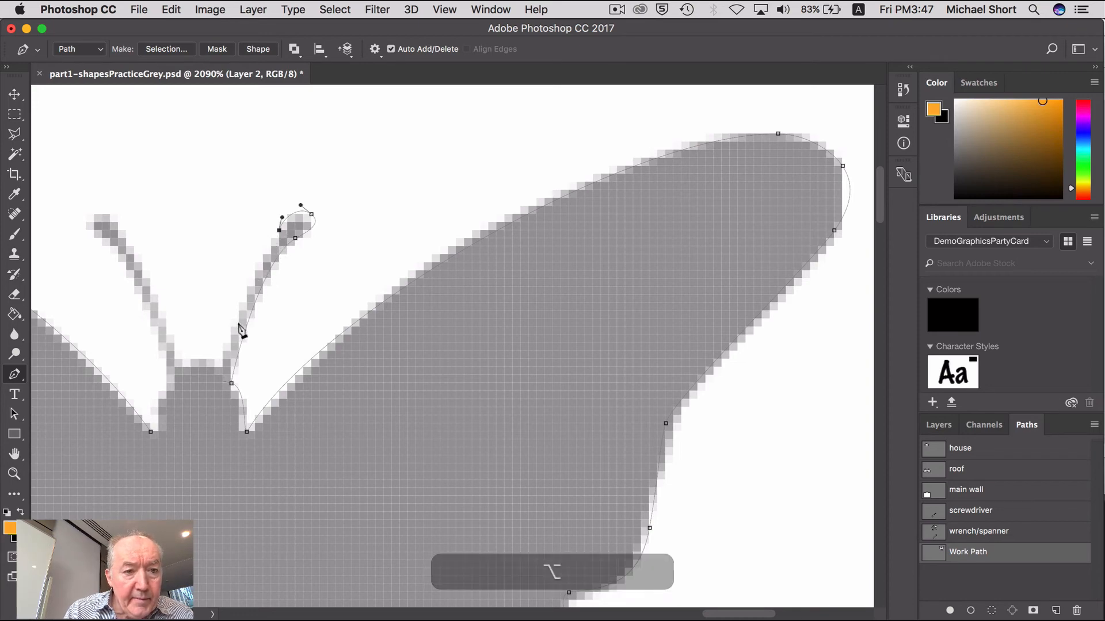
# Add a curved anchor at the right antenna's inner base, move it slightly down onto the head, and remove its outgoing handle
pyautogui.moveTo(222, 359); pyautogui.dragTo(217, 409)
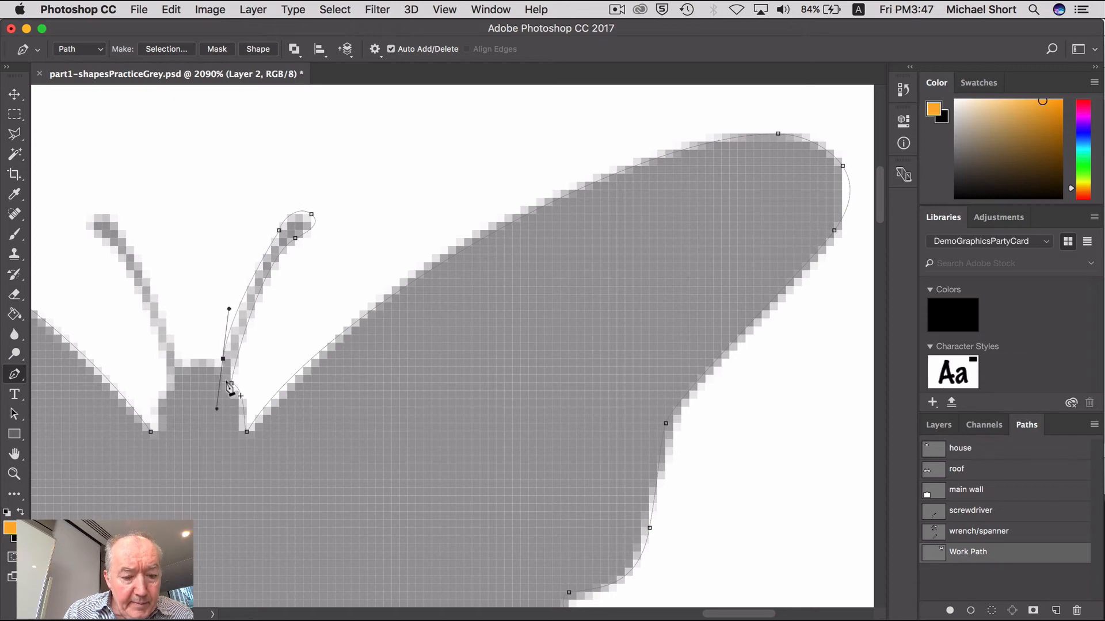
pyautogui.press('super')
pyautogui.moveTo(223, 354); pyautogui.dragTo(222, 364)
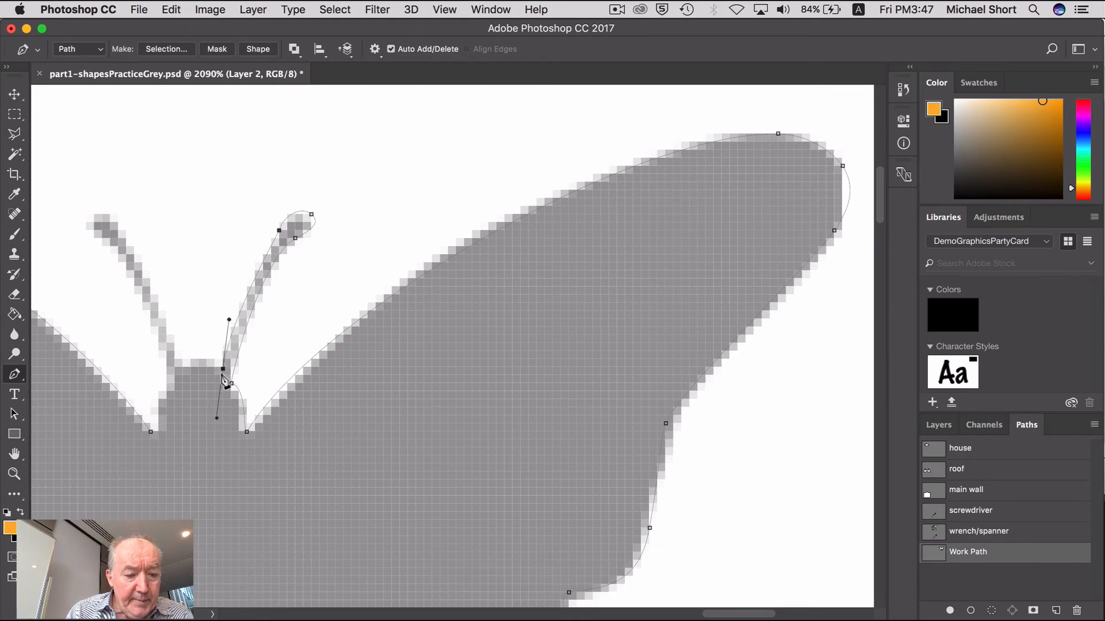
pyautogui.press('alt')
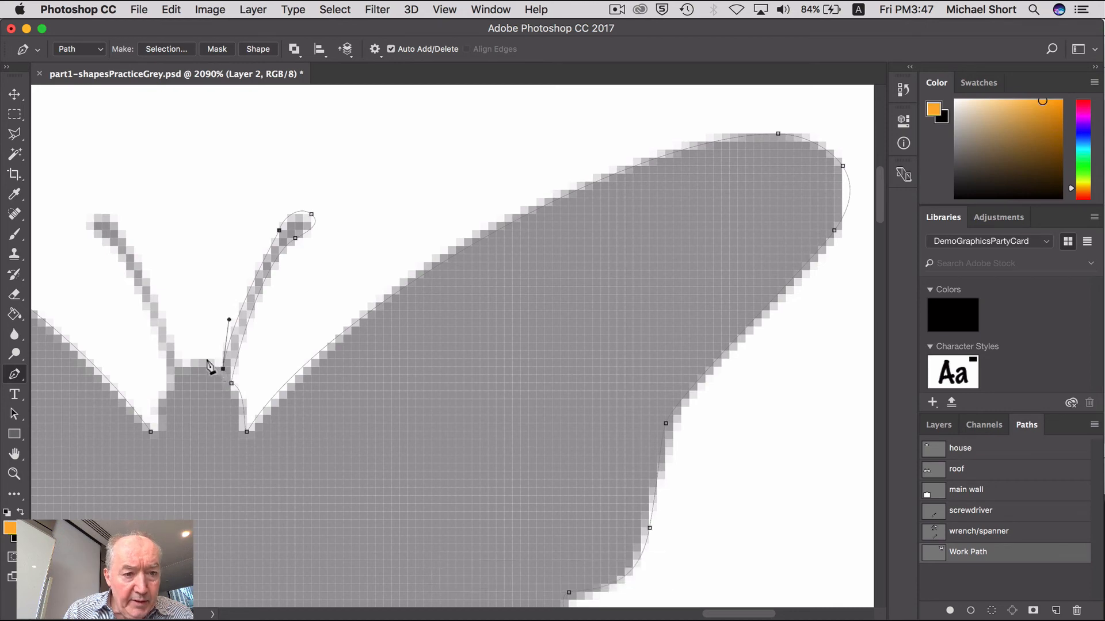
# Trace the top of the head with two curved anchors ending at the left antenna's inner base, and shorten the last anchor's incoming handle
pyautogui.moveTo(206, 359); pyautogui.dragTo(194, 357)
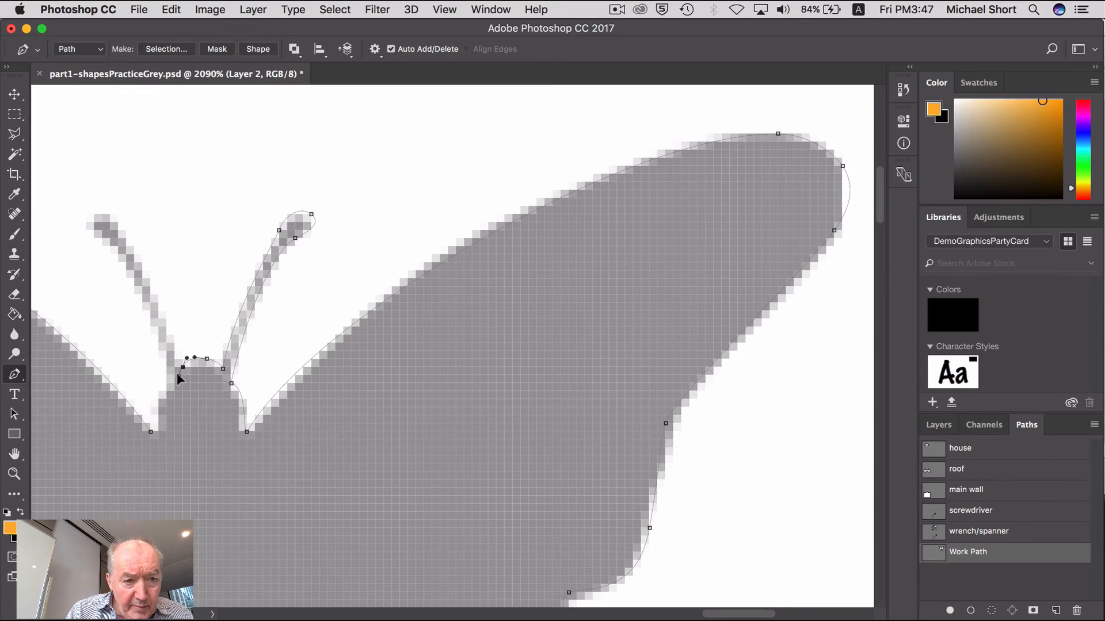
pyautogui.moveTo(178, 374); pyautogui.dragTo(178, 376)
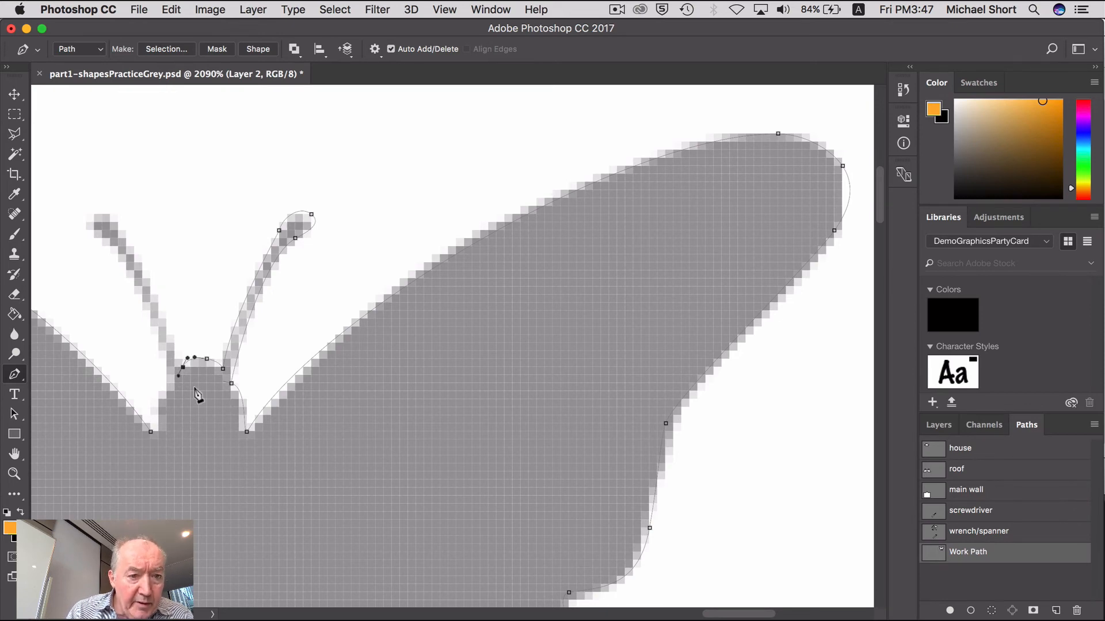
pyautogui.press('super')
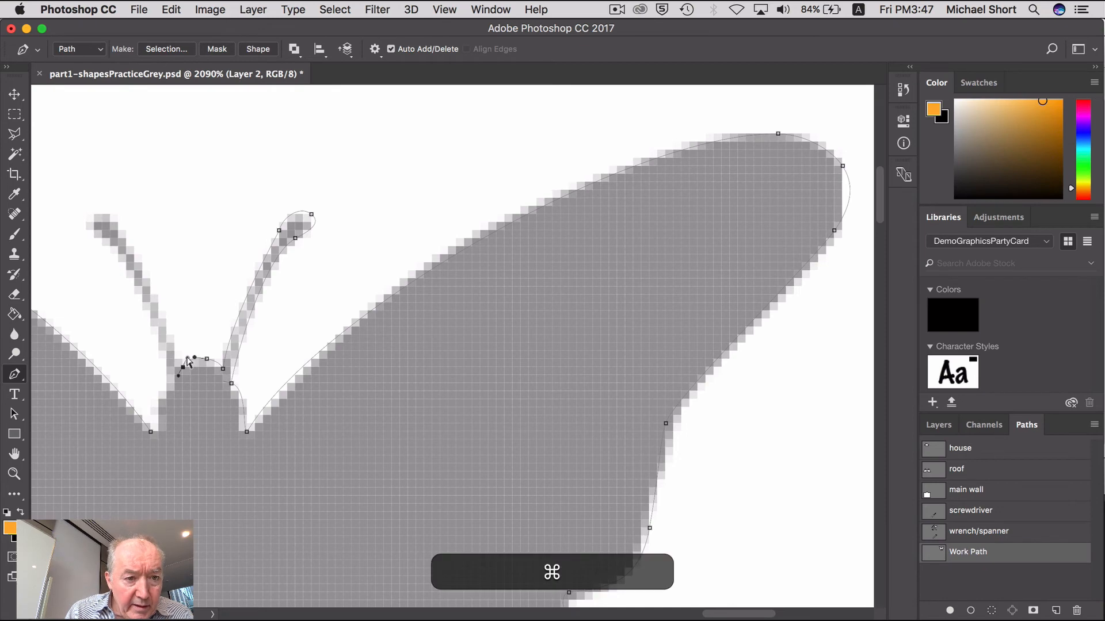
pyautogui.moveTo(184, 360); pyautogui.dragTo(183, 357)
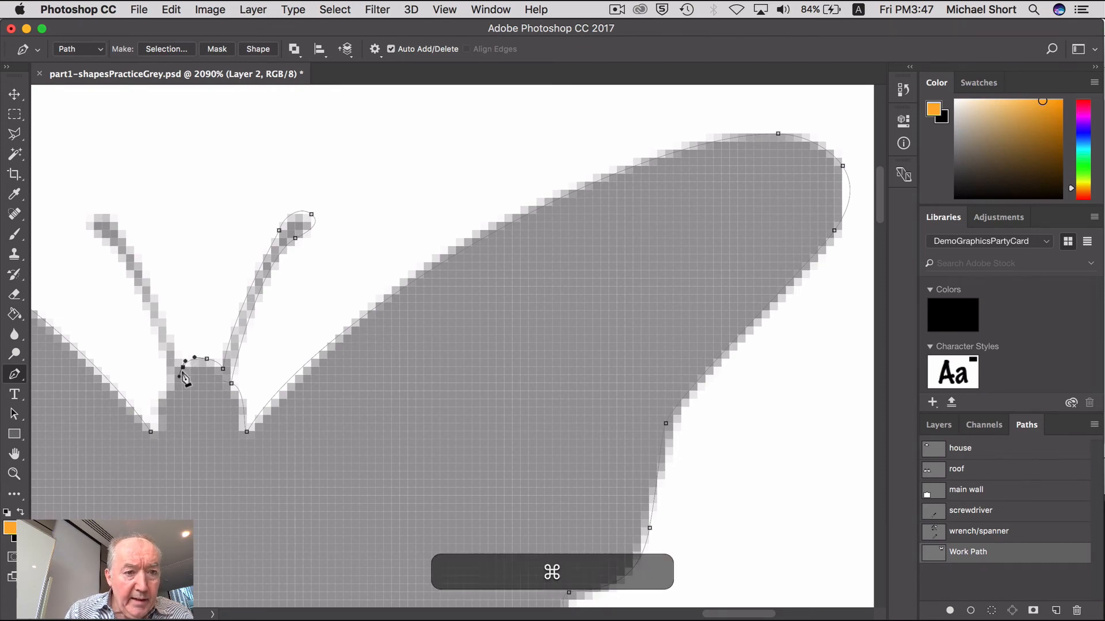
pyautogui.press('alt')
pyautogui.moveTo(183, 366); pyautogui.dragTo(175, 344)
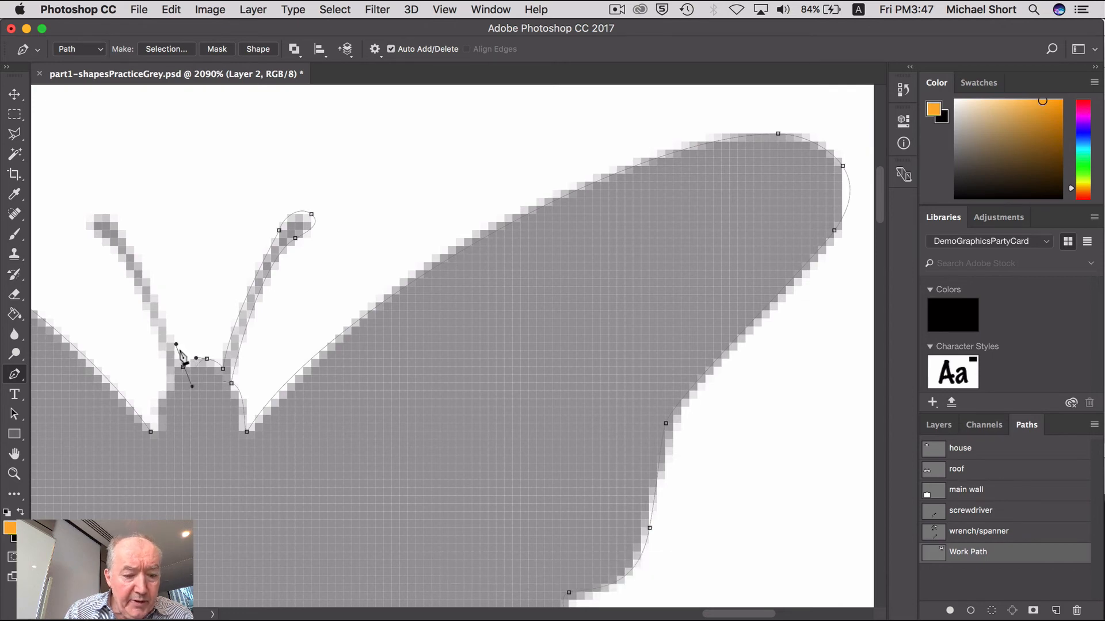
pyautogui.press('super+z')
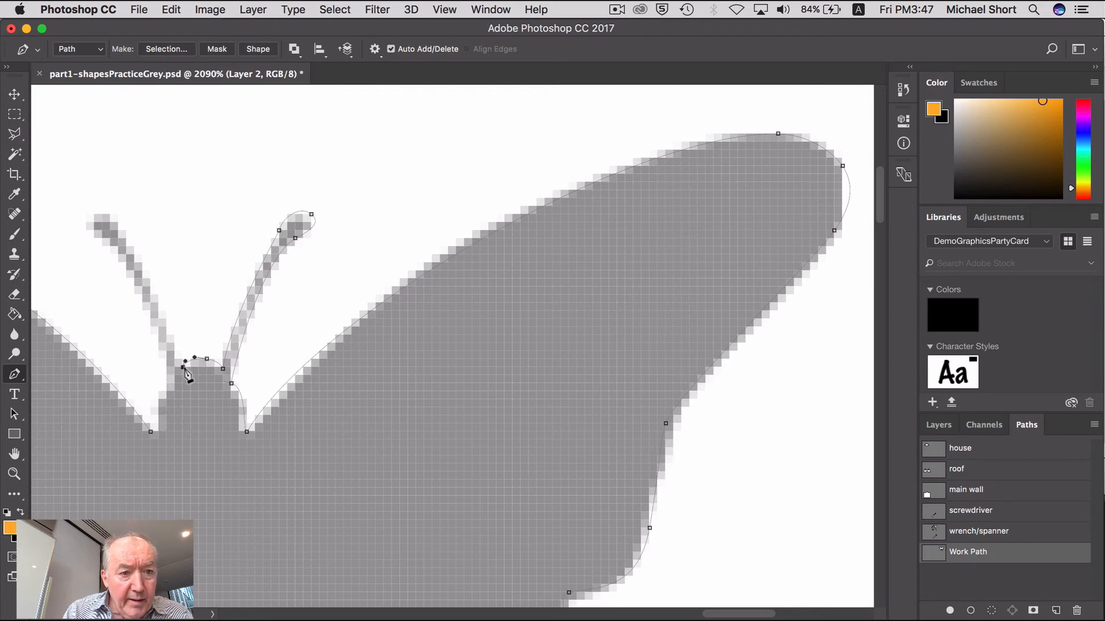
# Point the outgoing handle at the left antenna's inner base up along the antenna, then add a curved anchor near its tip and shift it inward
pyautogui.press('super')
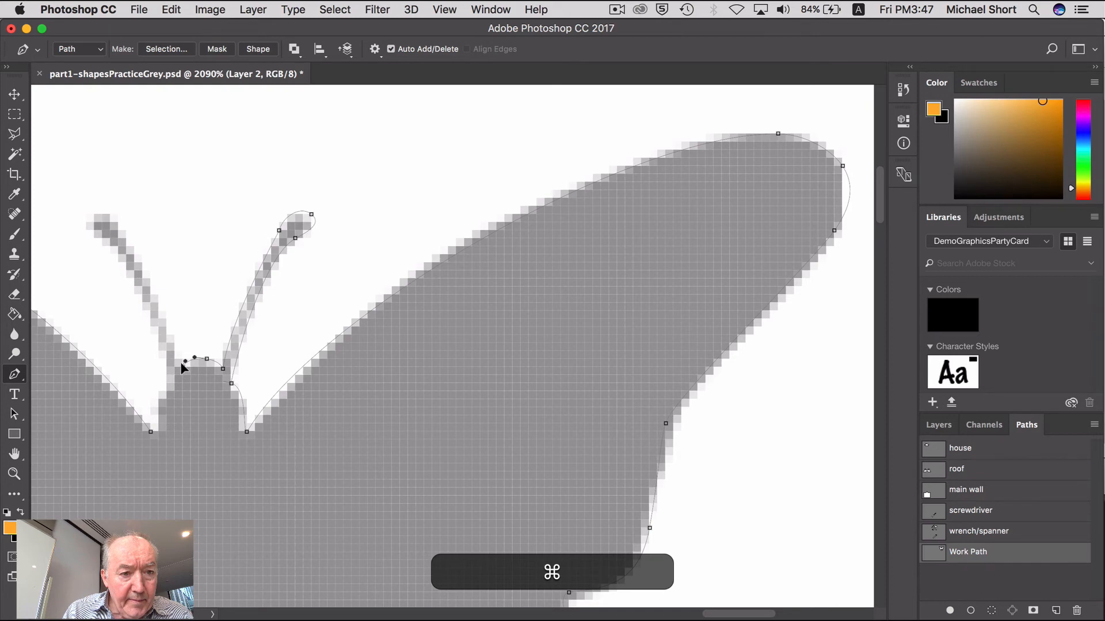
pyautogui.press('alt')
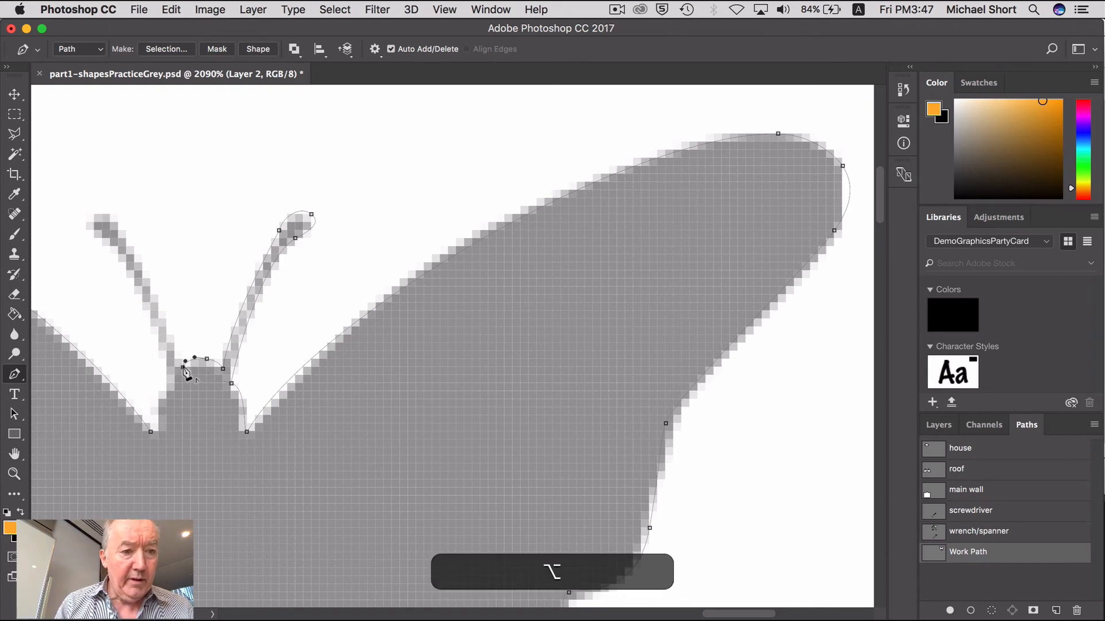
pyautogui.moveTo(183, 364); pyautogui.dragTo(173, 327)
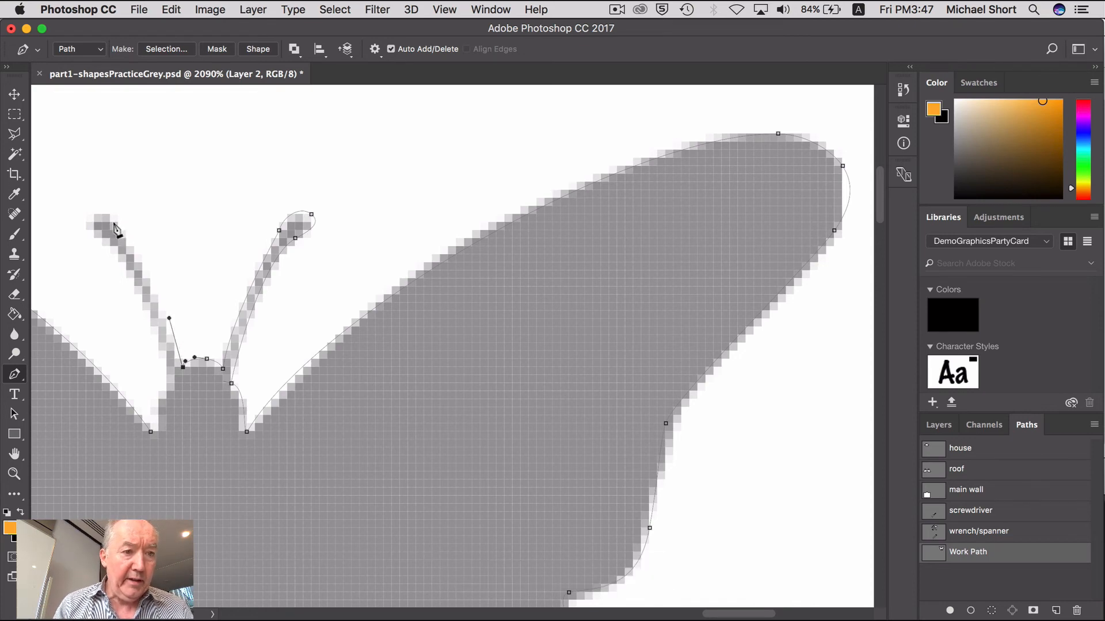
pyautogui.moveTo(119, 222); pyautogui.dragTo(106, 208)
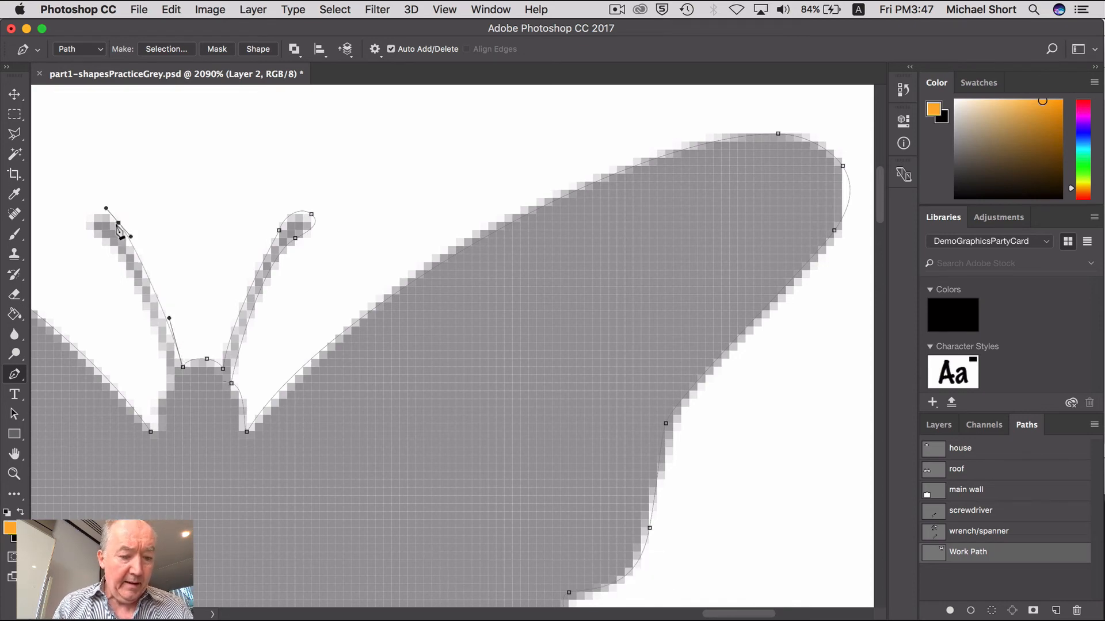
pyautogui.press('super')
pyautogui.moveTo(117, 221); pyautogui.dragTo(113, 227)
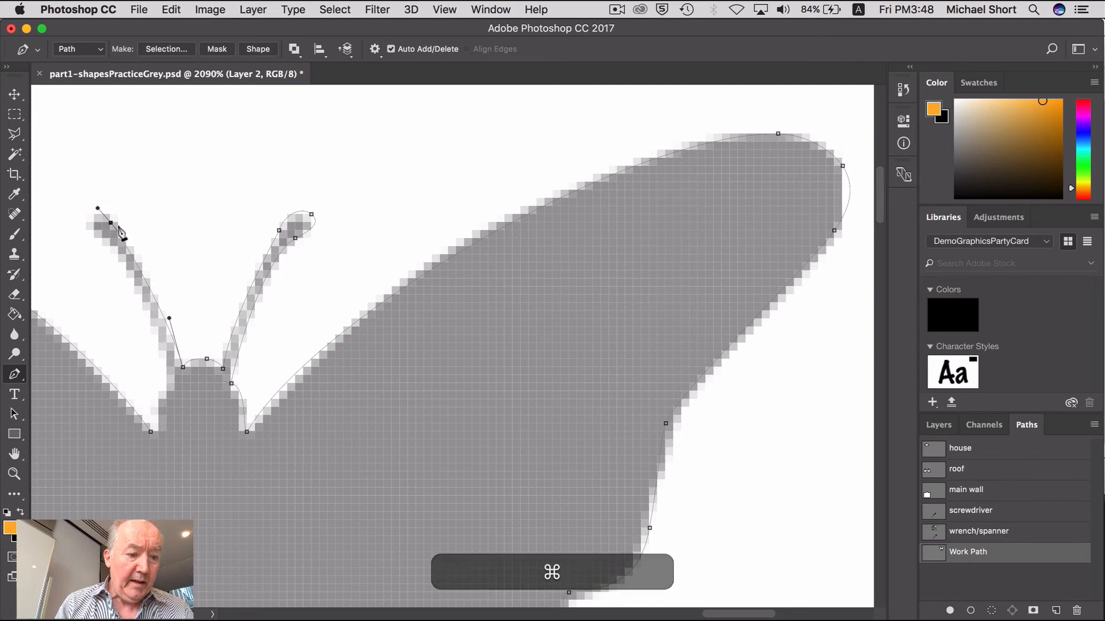
# Trace around the left antenna's tip with a curved anchor, drop its outgoing handle, and add a short-handled anchor on the tip's underside
pyautogui.moveTo(111, 222)
pyautogui.mouseDown()
pyautogui.moveTo(110, 212)
pyautogui.moveTo(106, 238)
pyautogui.moveTo(116, 244)
pyautogui.mouseUp()
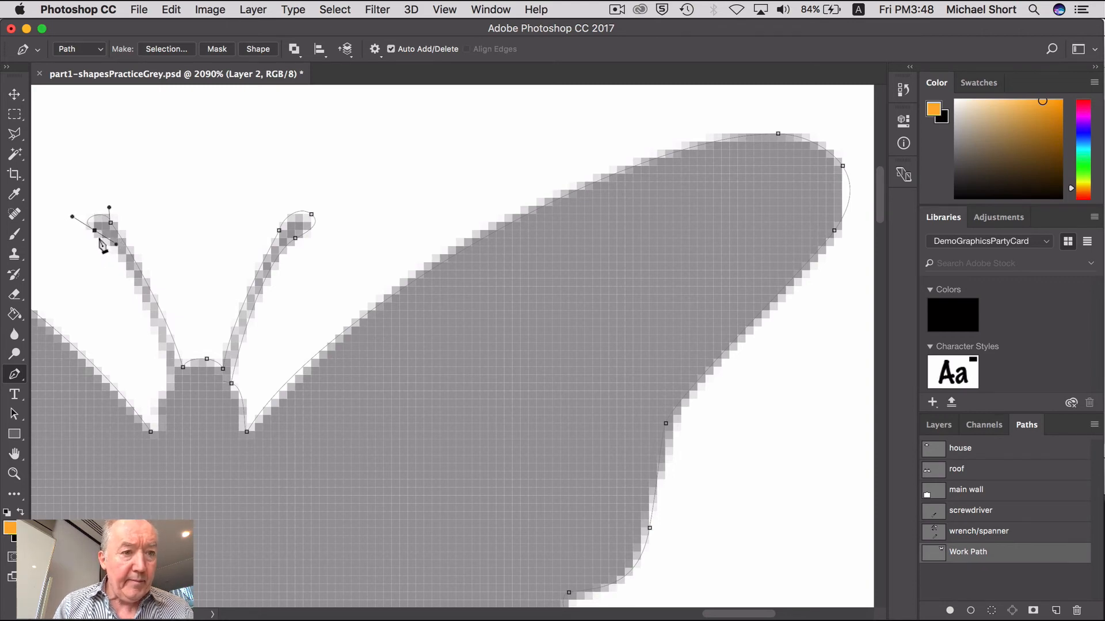
pyautogui.press('alt')
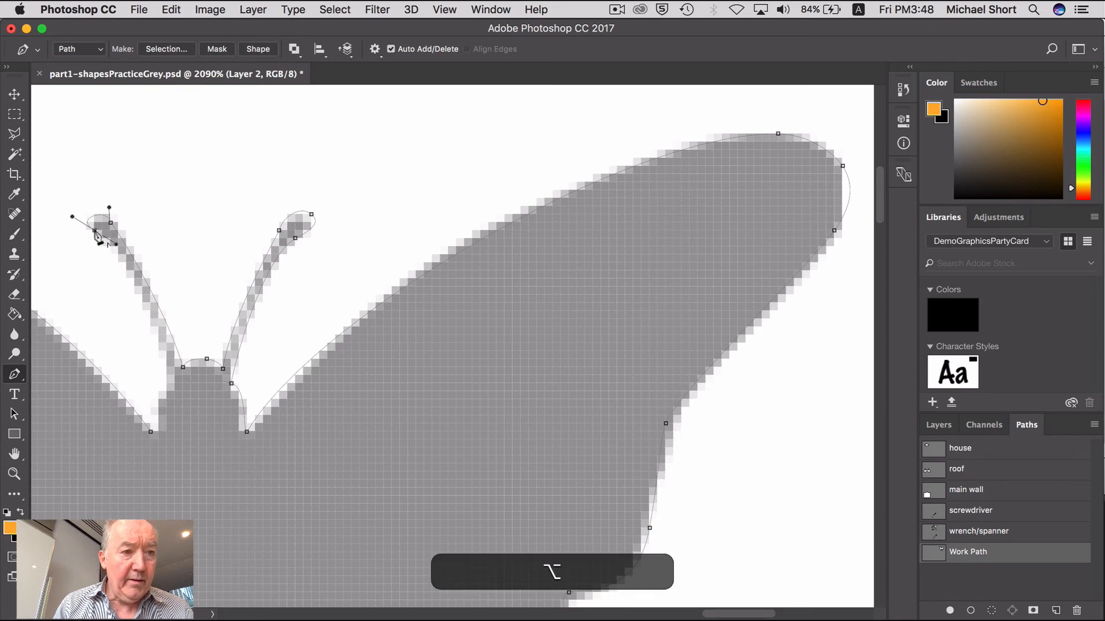
pyautogui.moveTo(110, 238); pyautogui.dragTo(110, 235)
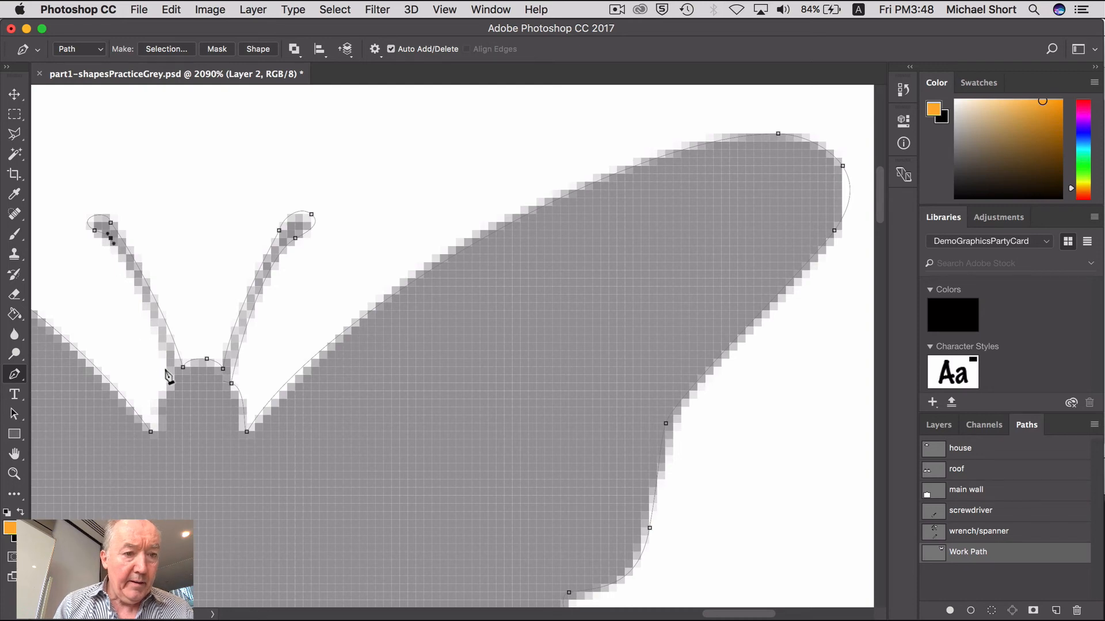
# Add a curved anchor at the left antenna's outer base, lower it slightly, and raise the matching anchor on the head's right side
pyautogui.moveTo(166, 367); pyautogui.dragTo(168, 415)
pyautogui.press('super')
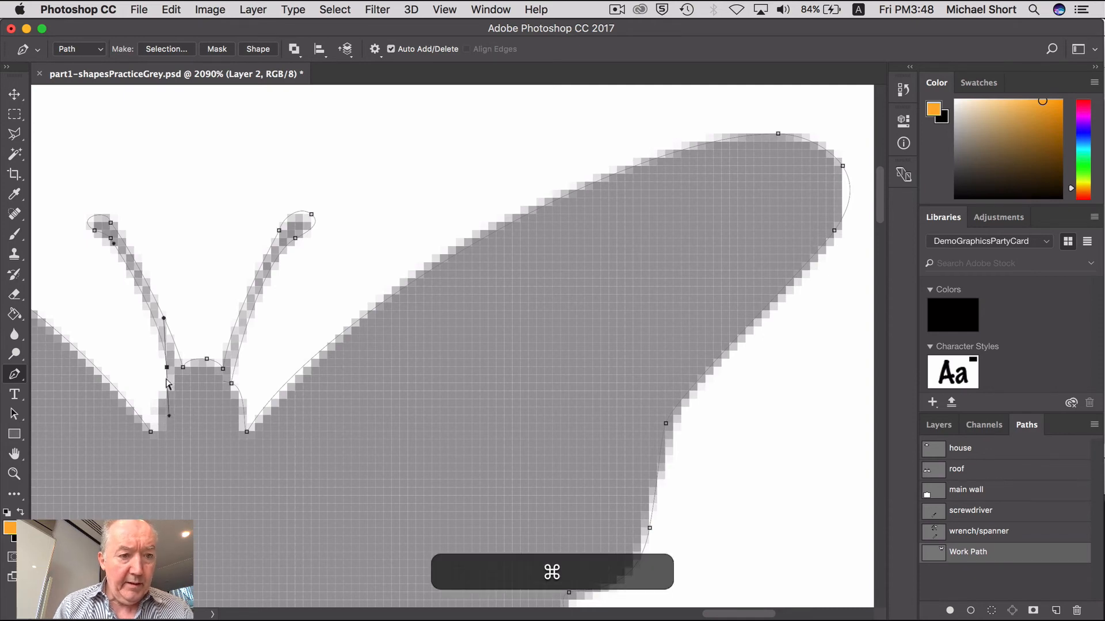
pyautogui.moveTo(167, 369); pyautogui.dragTo(162, 371)
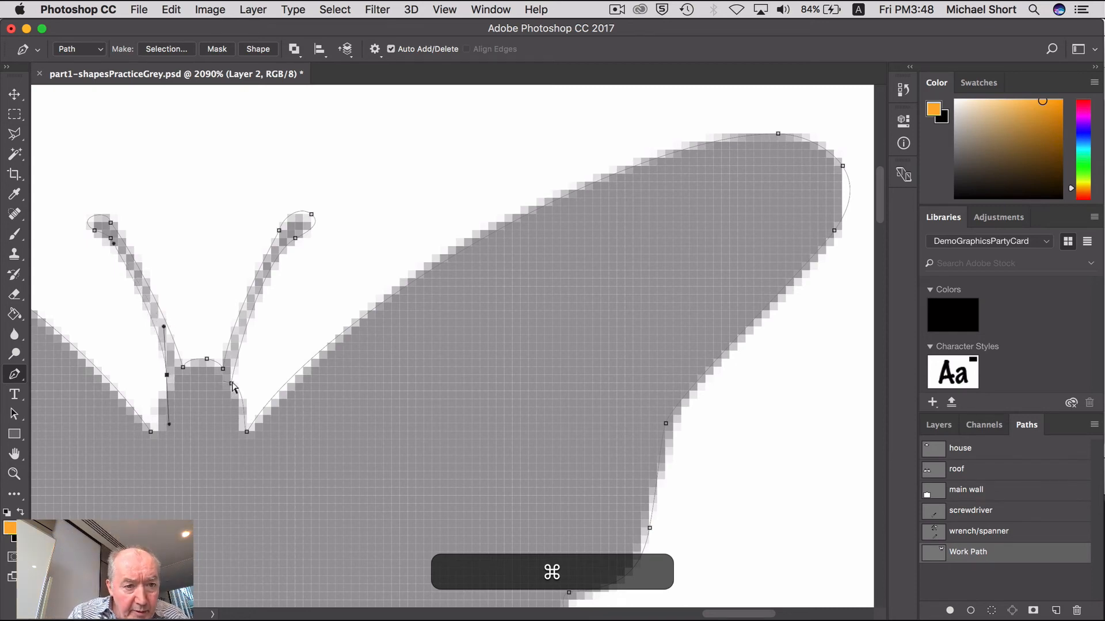
pyautogui.moveTo(232, 384); pyautogui.dragTo(230, 378)
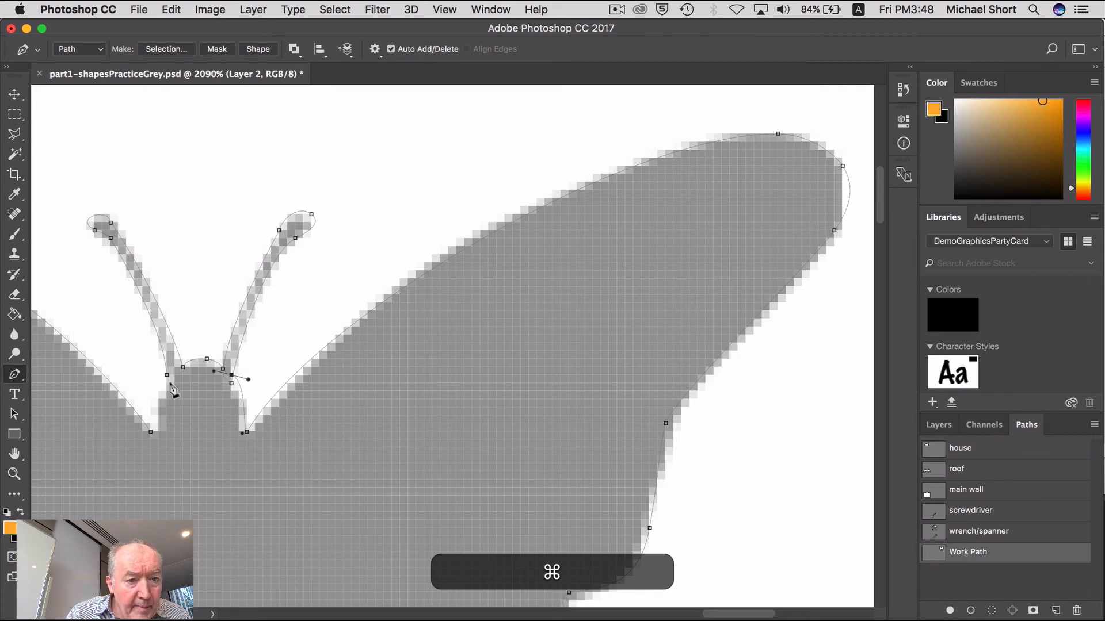
# Remove the outgoing handle at the left antenna's outer base and add a curved anchor where the head meets the left wing
pyautogui.moveTo(167, 375); pyautogui.dragTo(174, 378)
pyautogui.press('super+z')
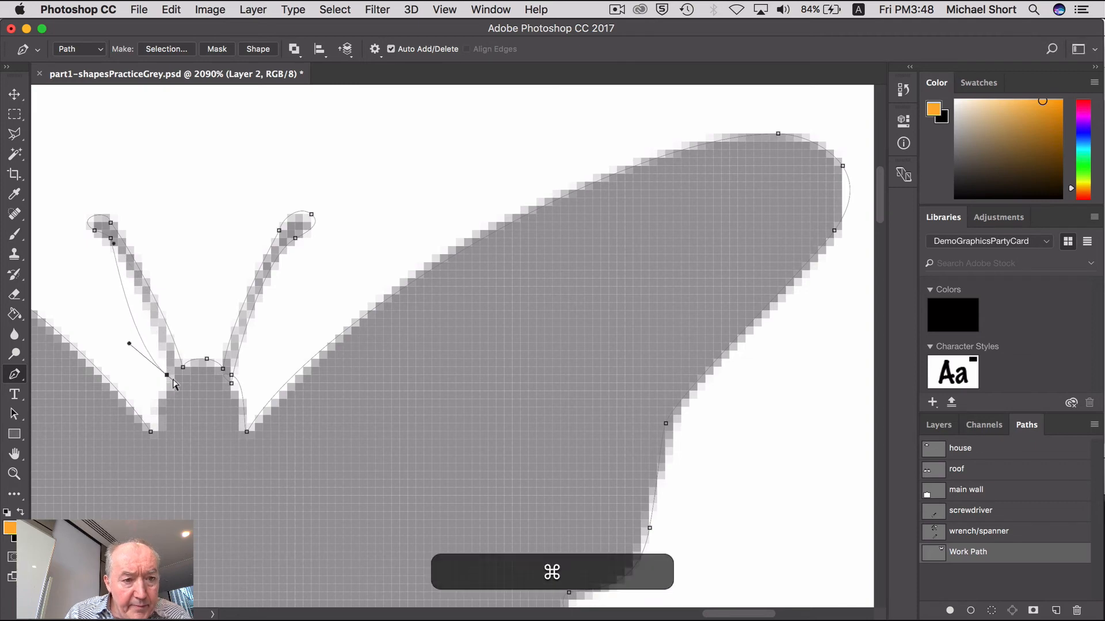
pyautogui.press('alt')
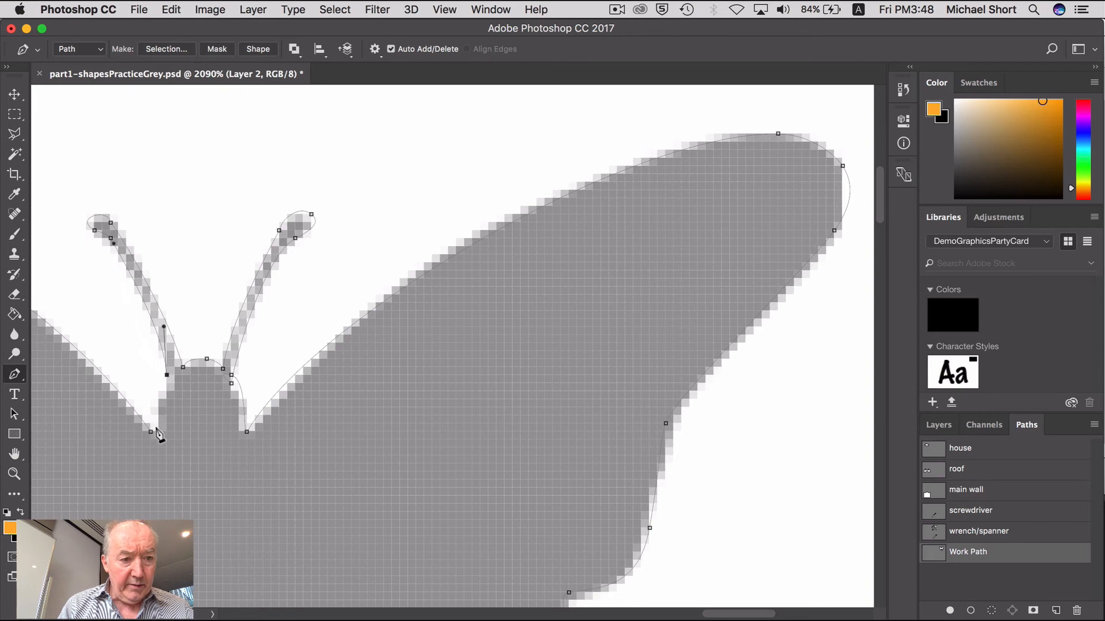
pyautogui.moveTo(158, 432); pyautogui.dragTo(157, 490)
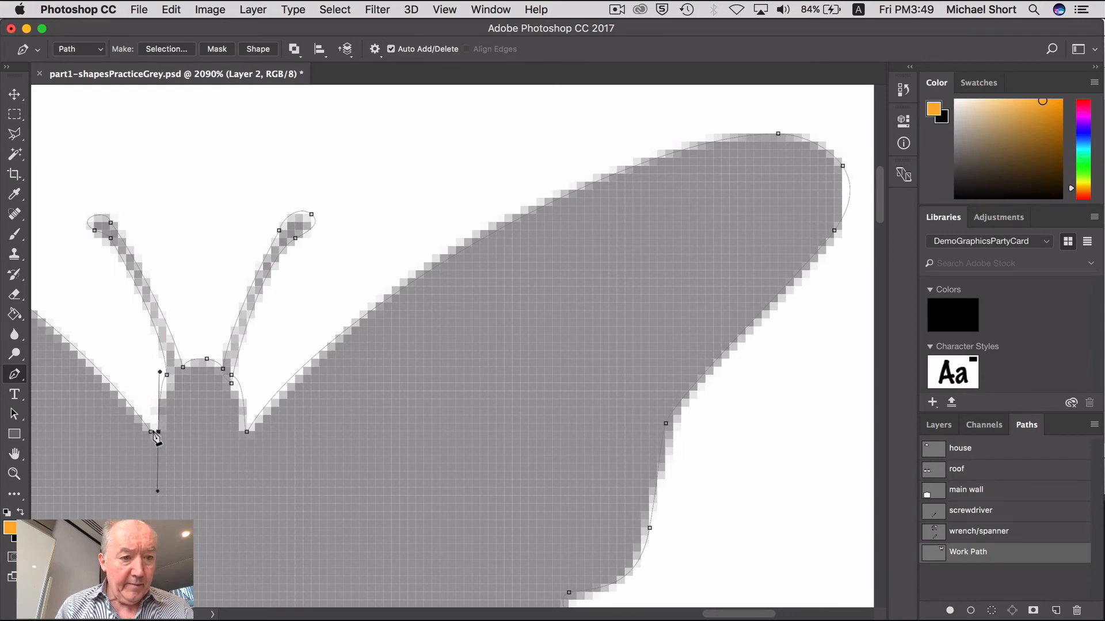
pyautogui.press('alt')
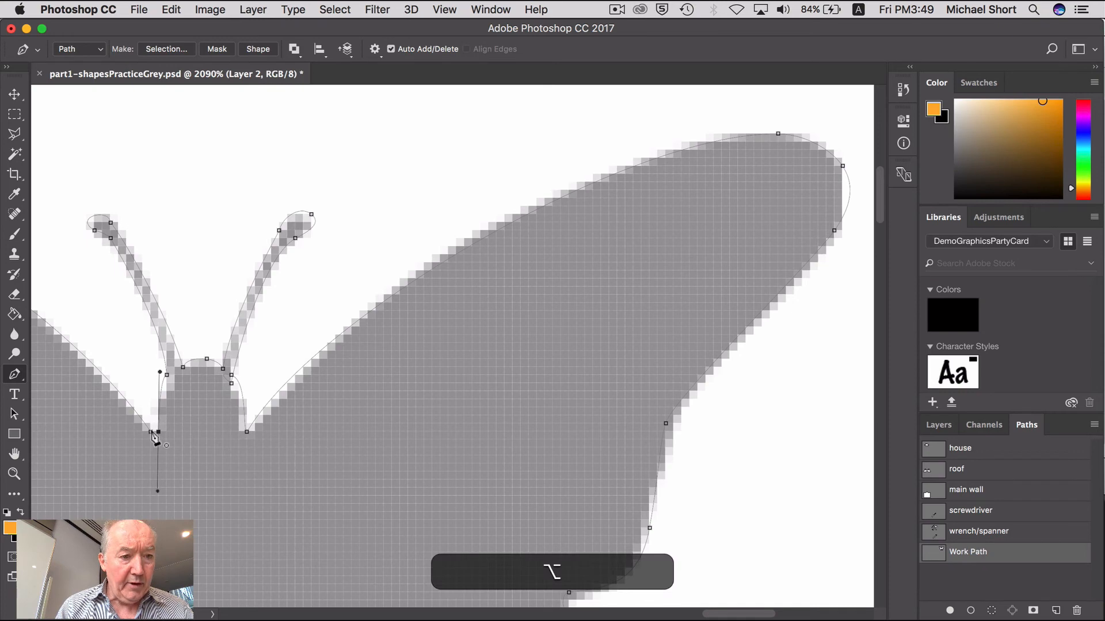
pyautogui.keyDown('alt'); pyautogui.click(154, 432); pyautogui.keyUp('alt')
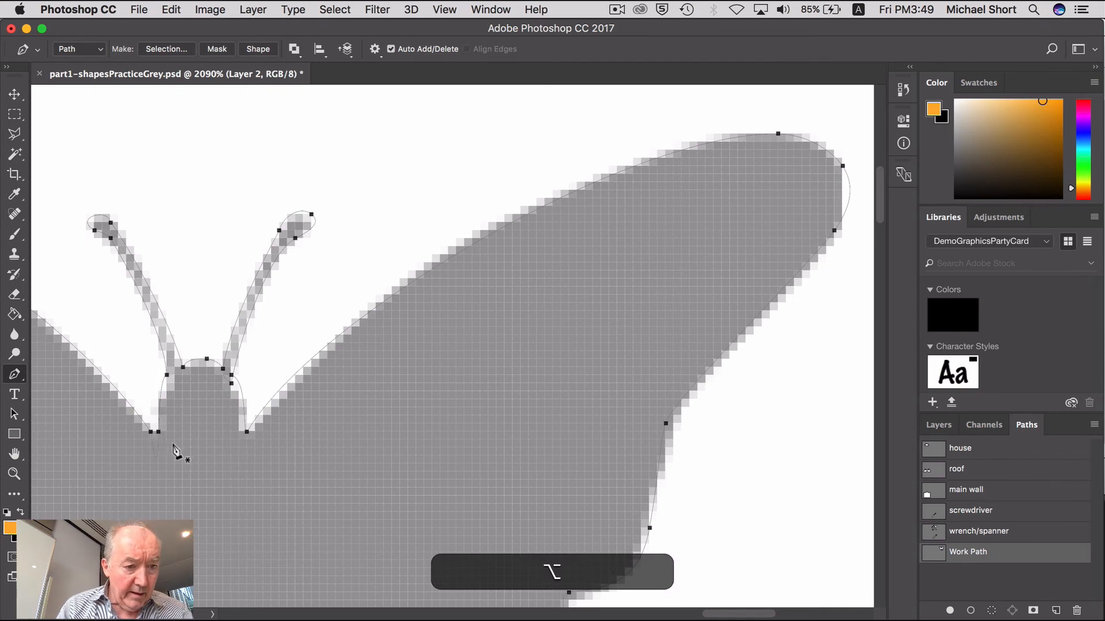
pyautogui.press('super+z')
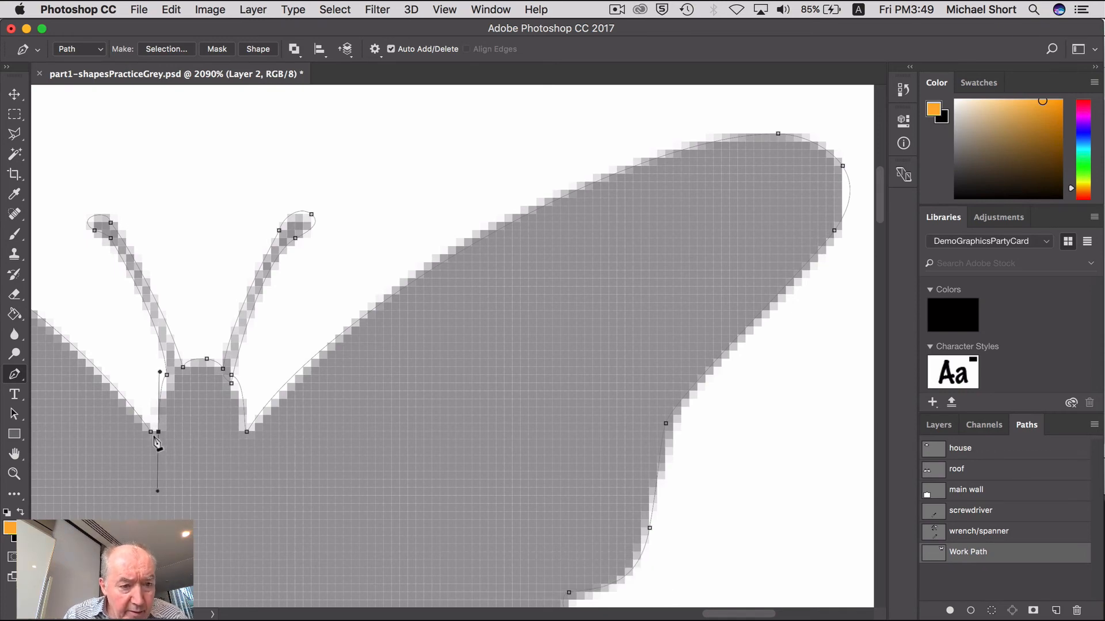
# Close the butterfly path onto its starting anchor where the left wing meets the head
pyautogui.press('alt')
pyautogui.keyDown('alt'); pyautogui.click(153, 433); pyautogui.keyUp('alt')
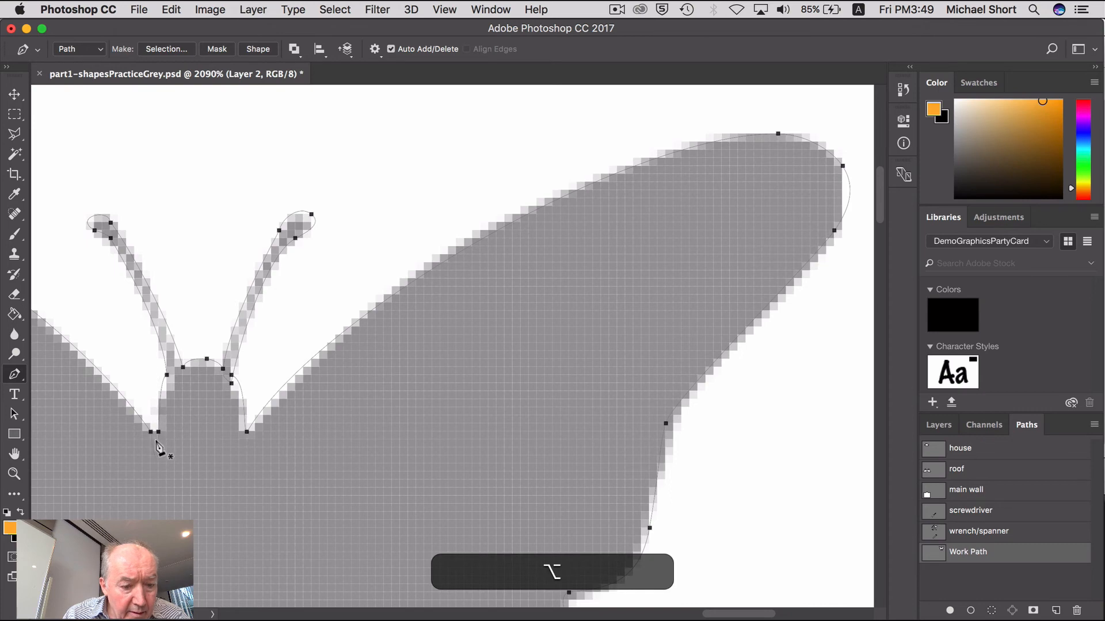
pyautogui.press('alt+super+z')
pyautogui.press('alt')
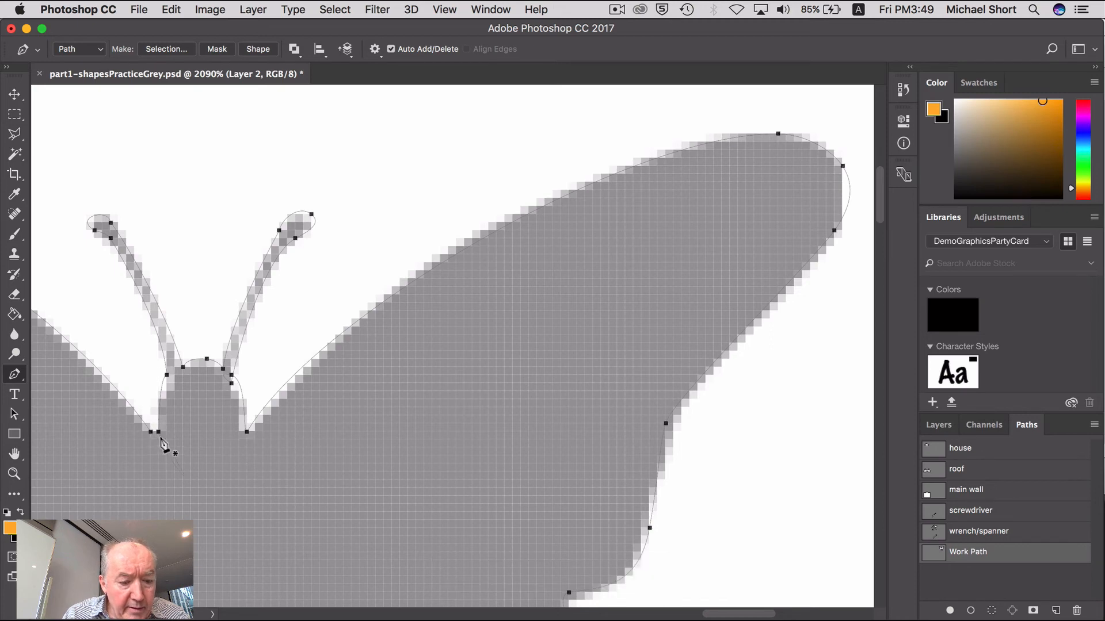
pyautogui.press('super+z')
pyautogui.press('alt+super+z')
pyautogui.press('alt')
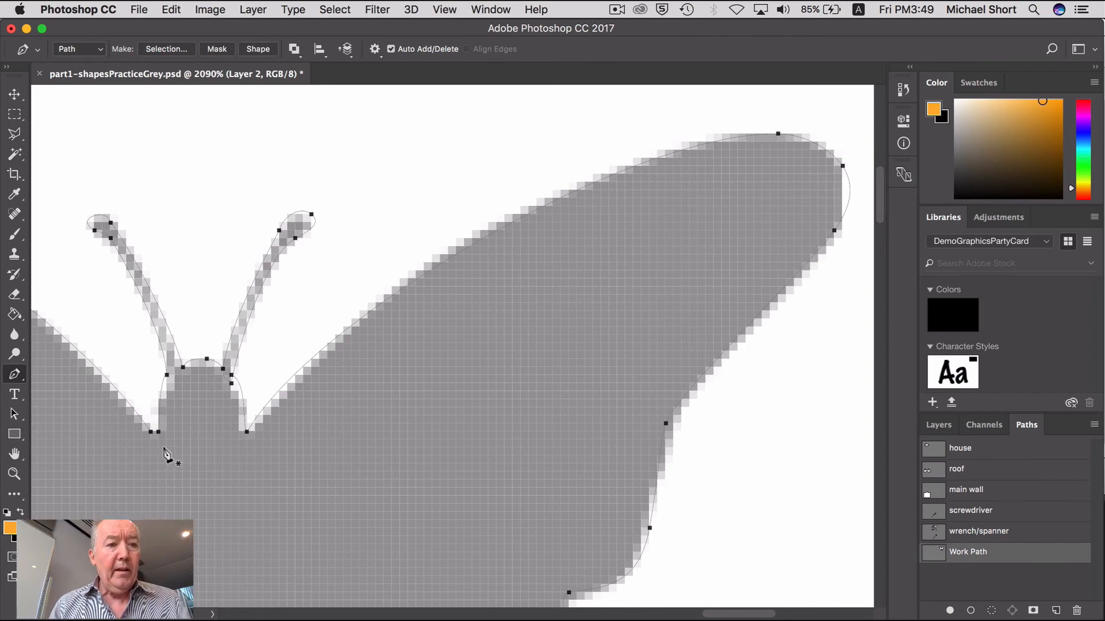
# Shift the left wing's inner anchor onto the neighbouring head anchor and lower its handle to fit the wing's upper edge
pyautogui.press('super')
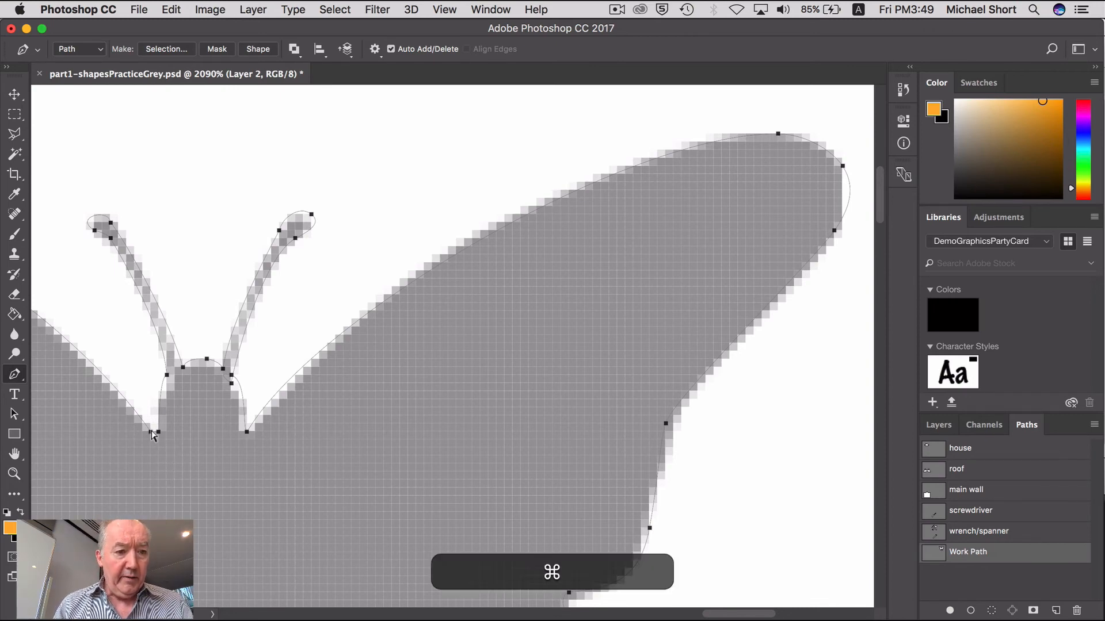
pyautogui.click(151, 432)
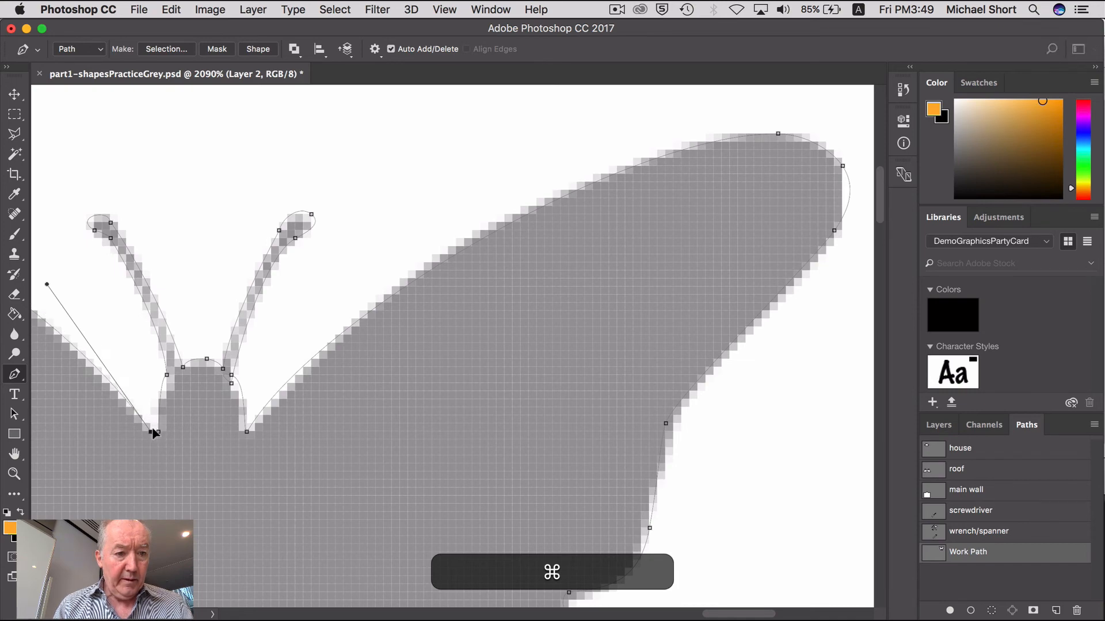
pyautogui.moveTo(153, 432); pyautogui.dragTo(157, 432)
pyautogui.moveTo(55, 284); pyautogui.dragTo(51, 299)
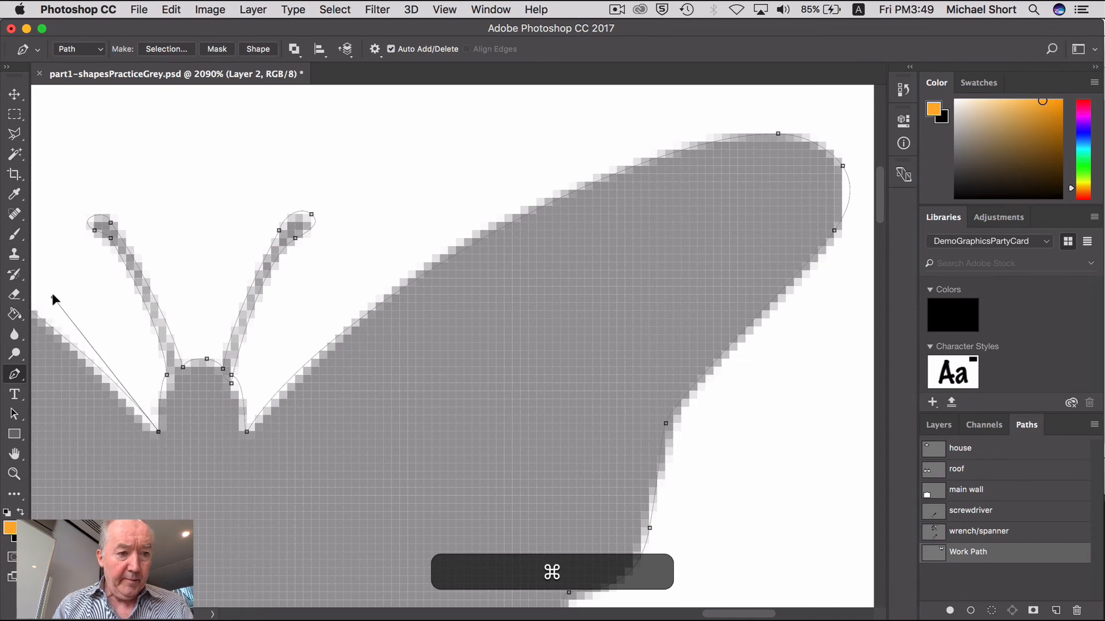
# Save the work path under the name butterfly and deselect it
pyautogui.doubleClick(15, 455)
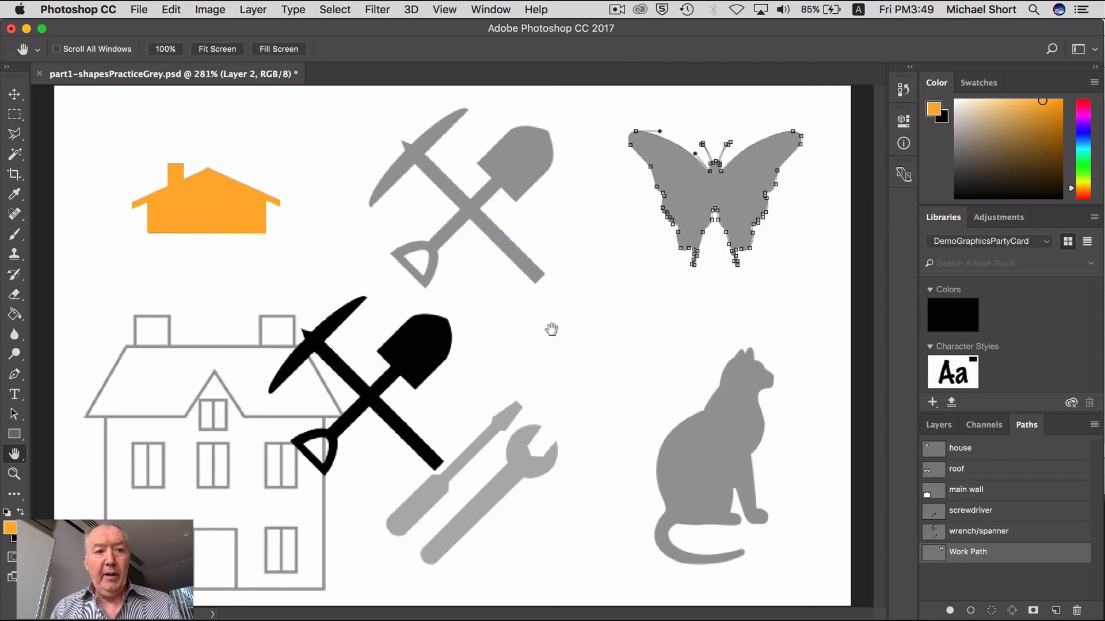
pyautogui.click(15, 476)
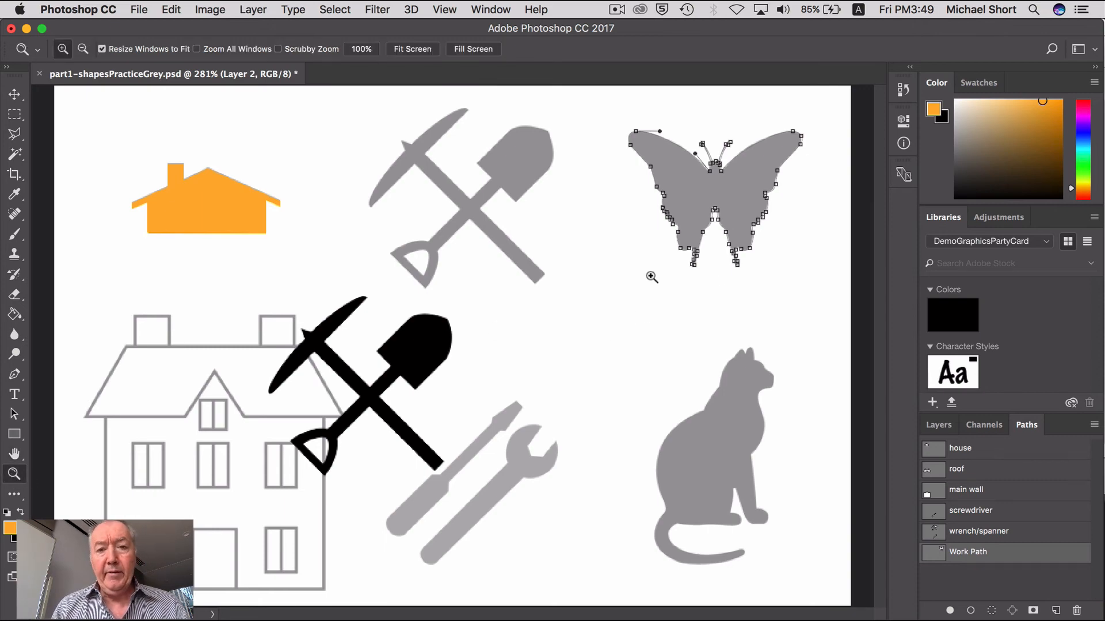
pyautogui.moveTo(606, 307); pyautogui.dragTo(826, 111)
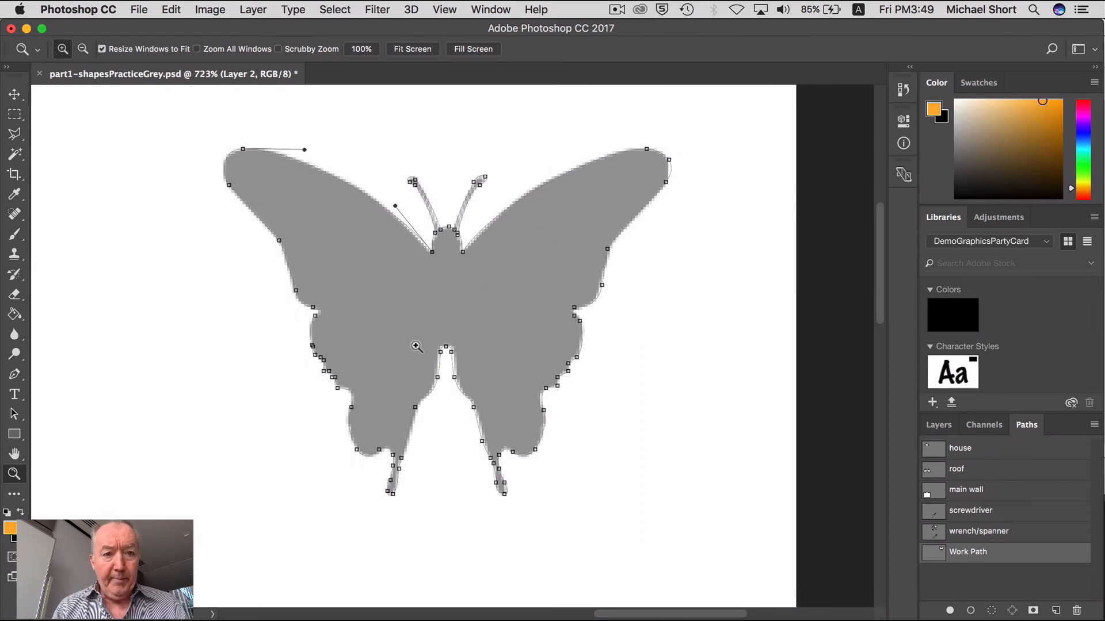
pyautogui.doubleClick(961, 550)
pyautogui.write('butterfly')
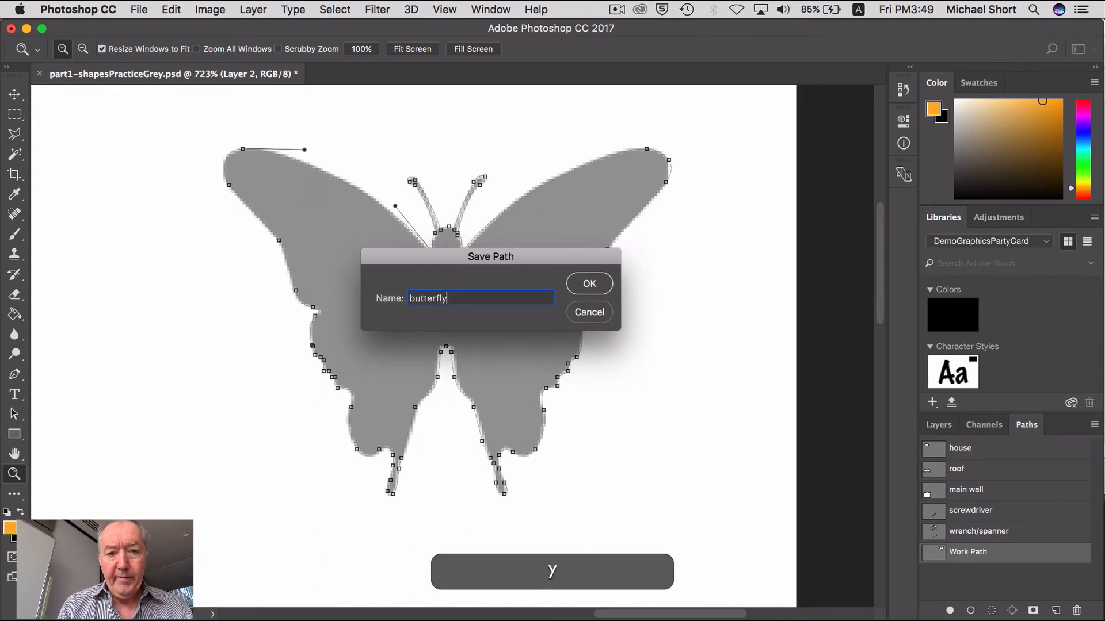
pyautogui.press('Return')
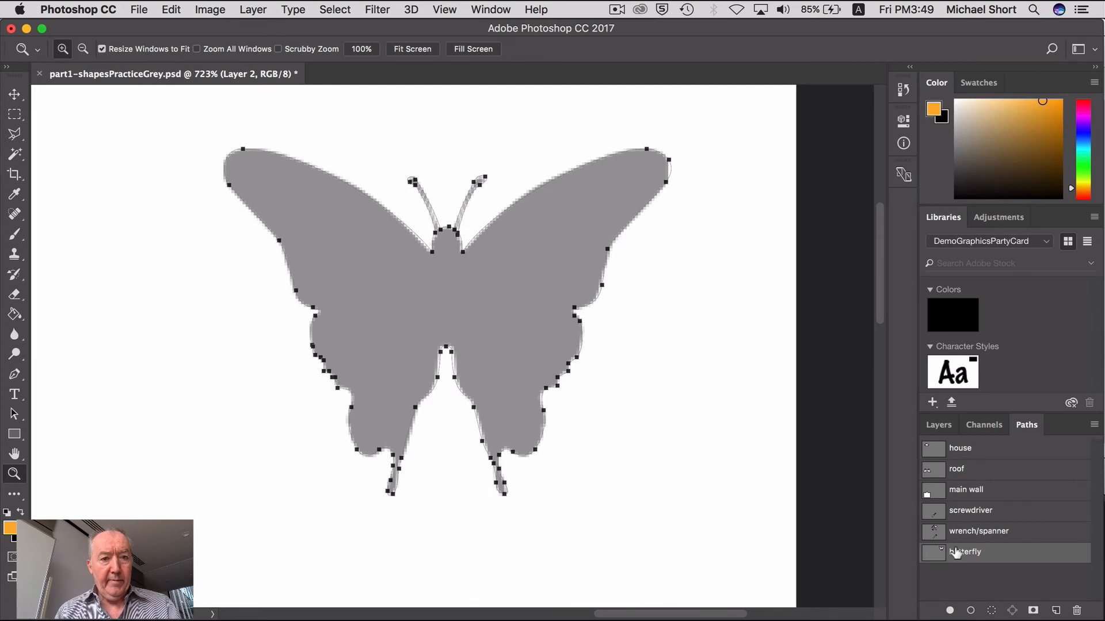
pyautogui.press('shift+super')
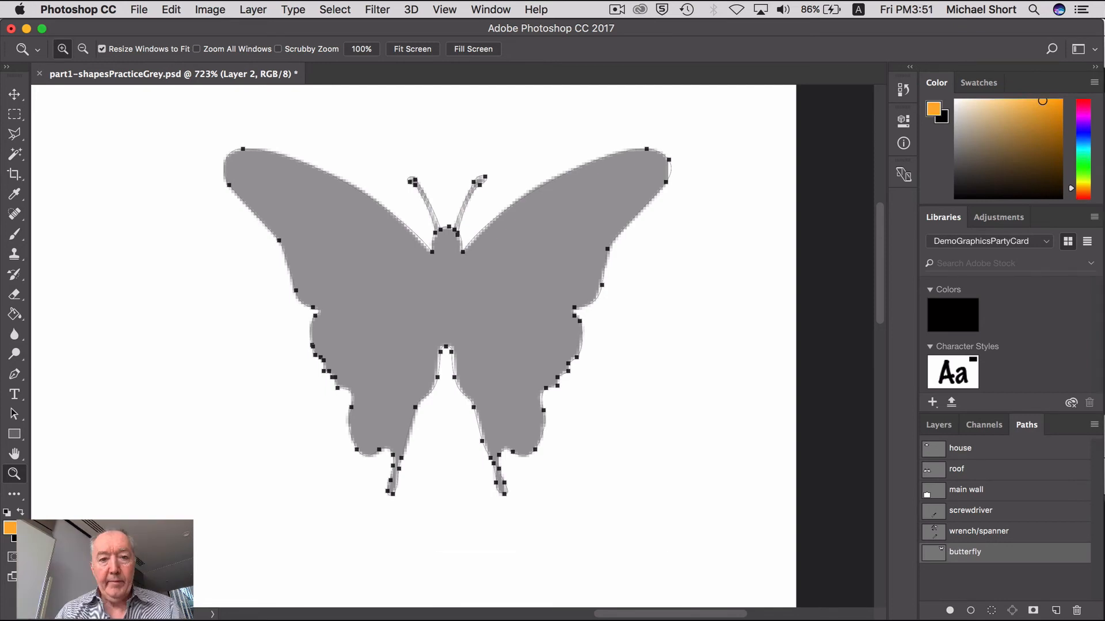
pyautogui.doubleClick(13, 475)
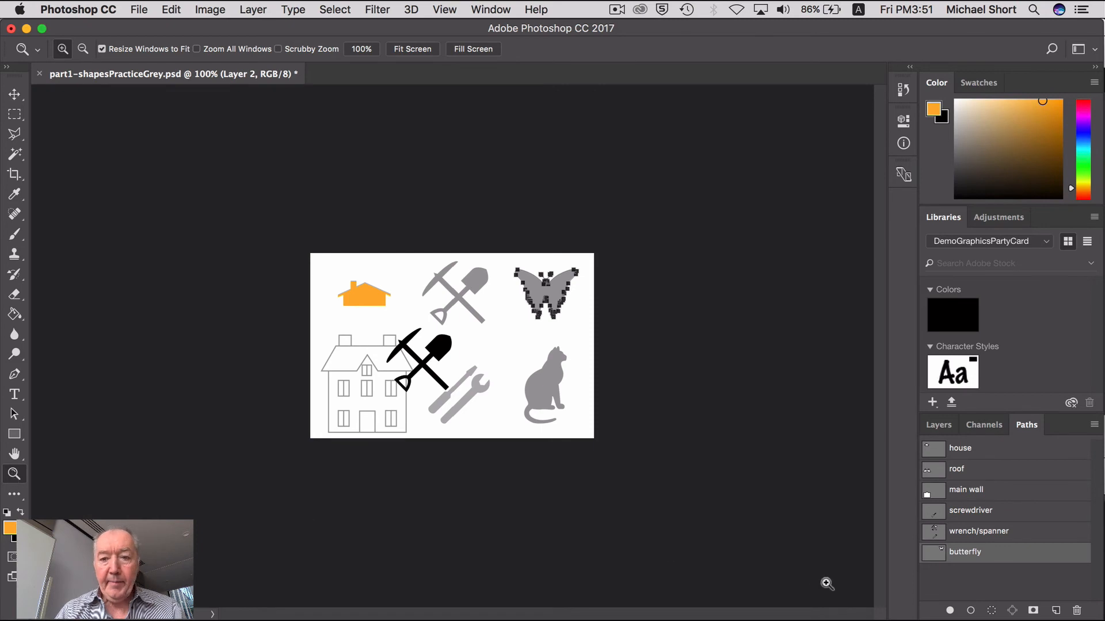
pyautogui.click(978, 584)
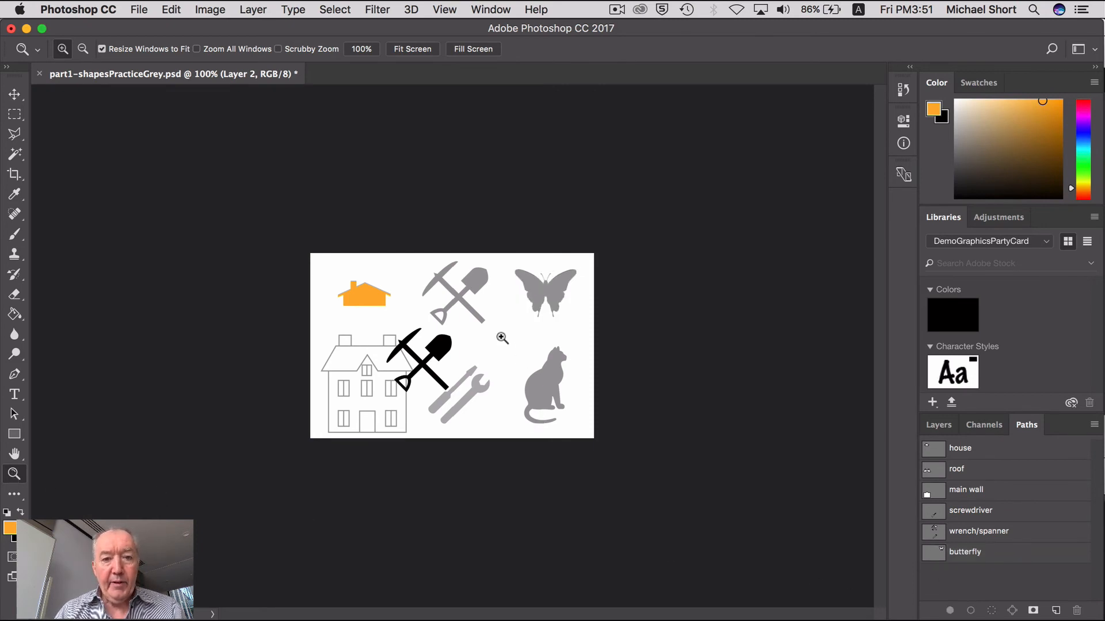
# Start a new Pen tool path with a curved anchor on the upper edge of the cat's tail tip
pyautogui.moveTo(502, 337); pyautogui.dragTo(598, 439)
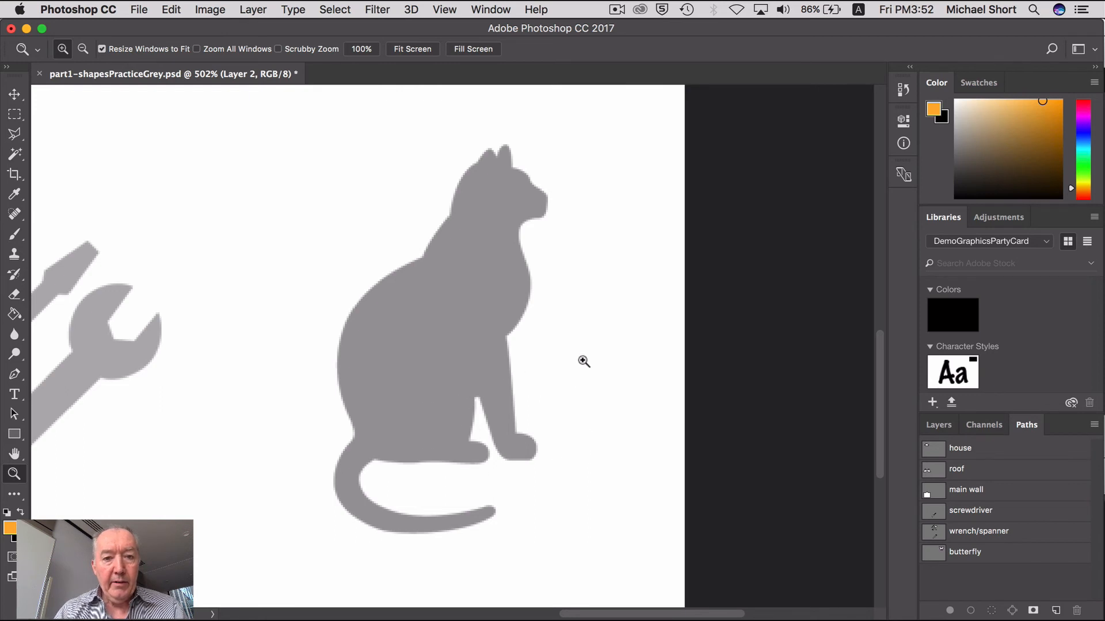
pyautogui.moveTo(291, 378); pyautogui.dragTo(531, 543)
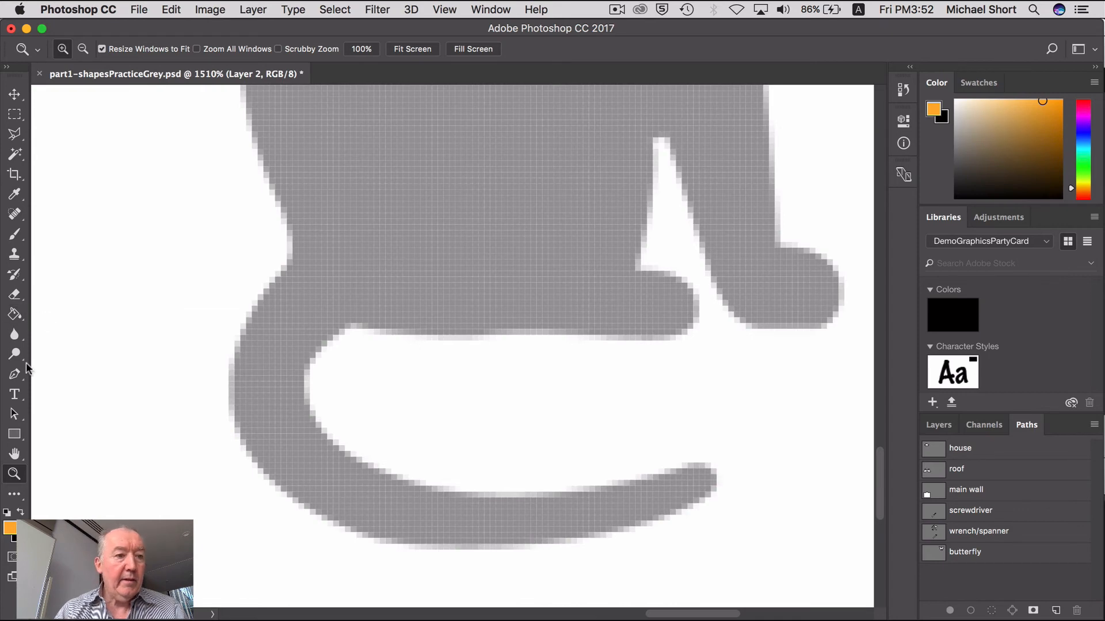
pyautogui.click(14, 376)
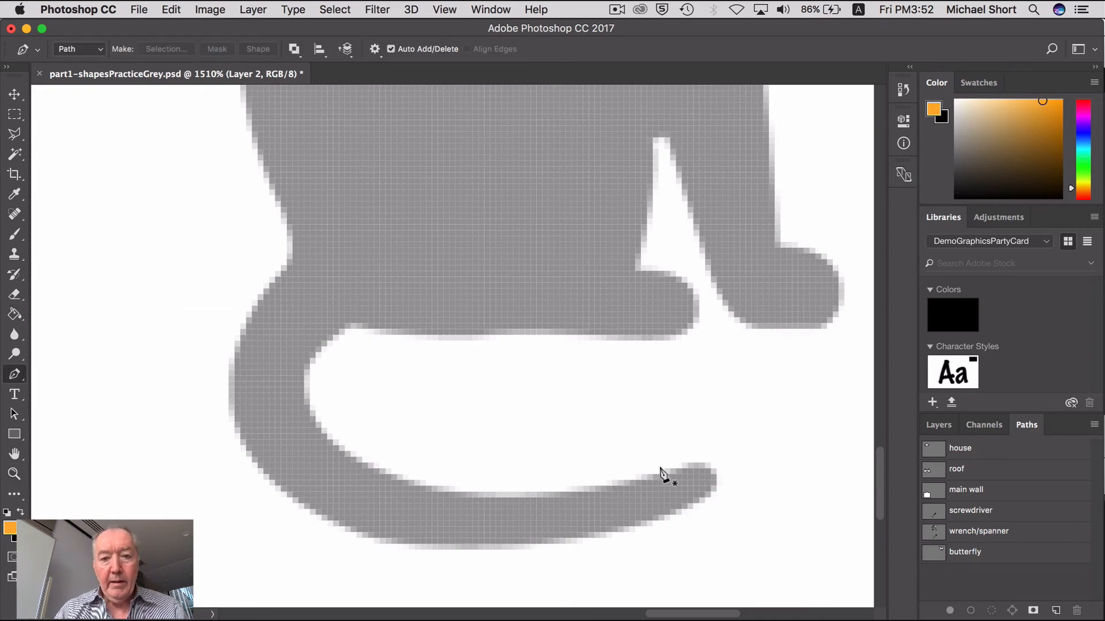
pyautogui.moveTo(682, 463); pyautogui.dragTo(698, 456)
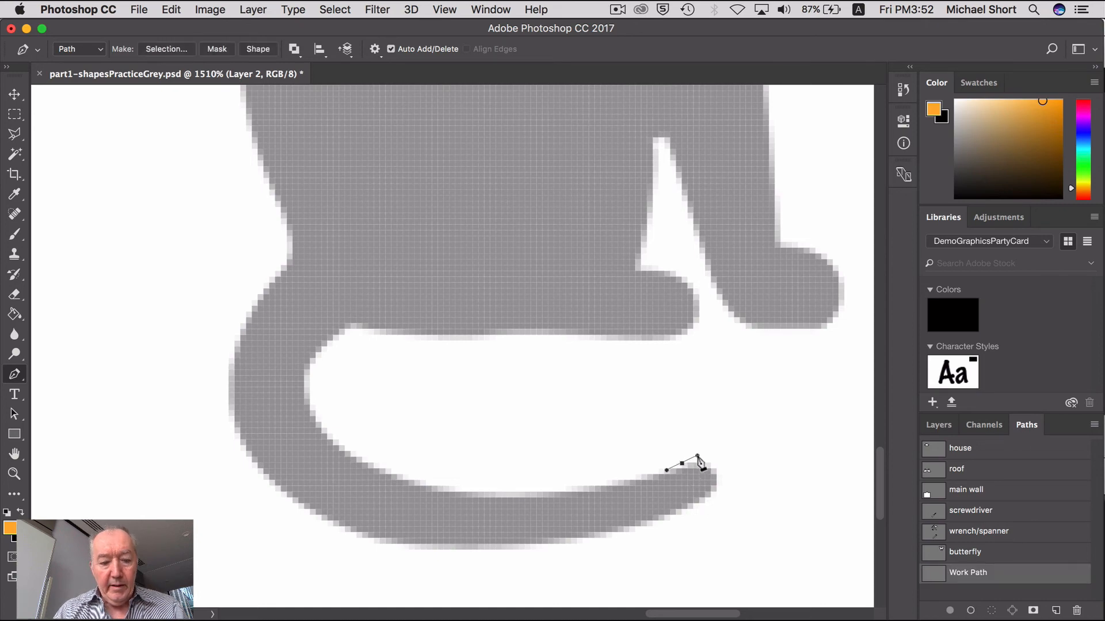
# Lengthen the first anchor's handles at the cat's tail tip and align them with the tail's upper edge
pyautogui.press('super')
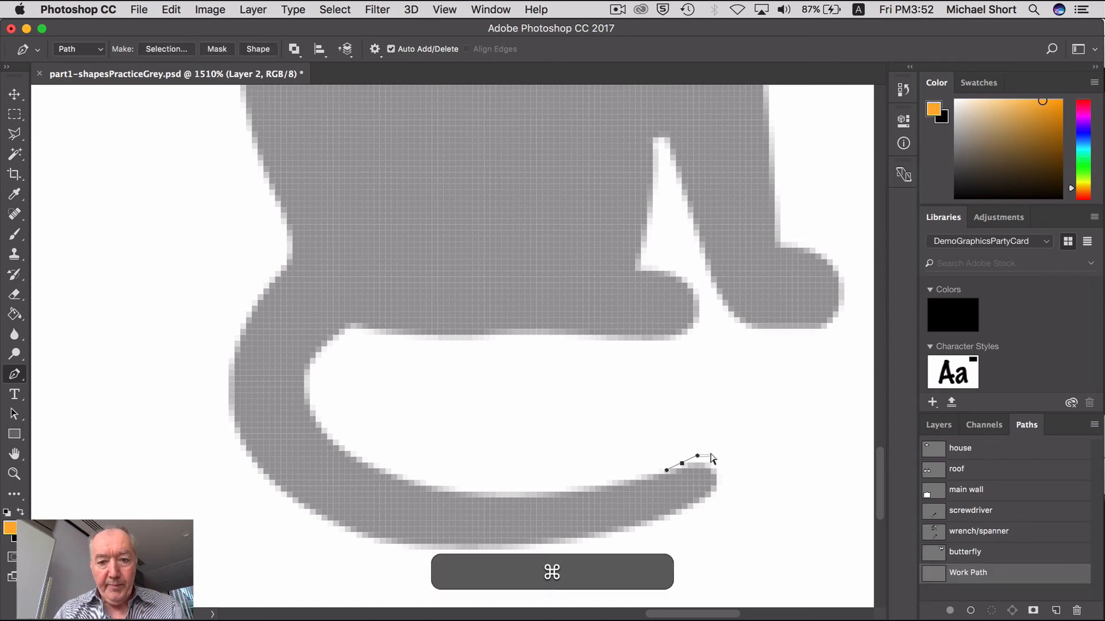
pyautogui.keyDown('super'); pyautogui.click(711, 459); pyautogui.keyUp('super')
pyautogui.keyDown('super'); pyautogui.click(682, 464); pyautogui.keyUp('super')
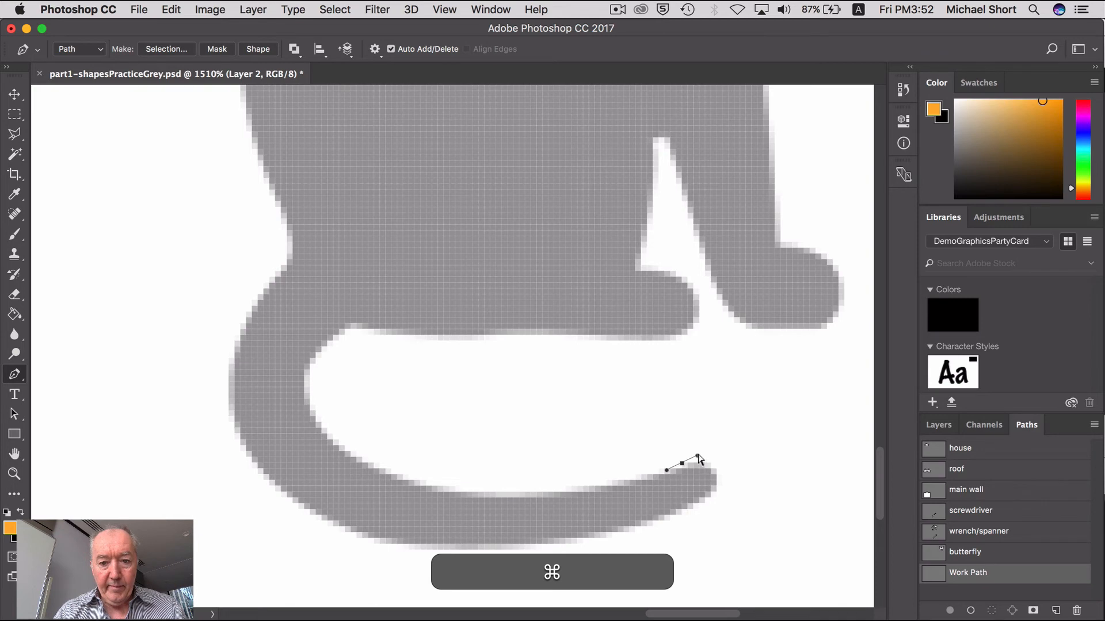
pyautogui.moveTo(711, 451); pyautogui.dragTo(715, 452)
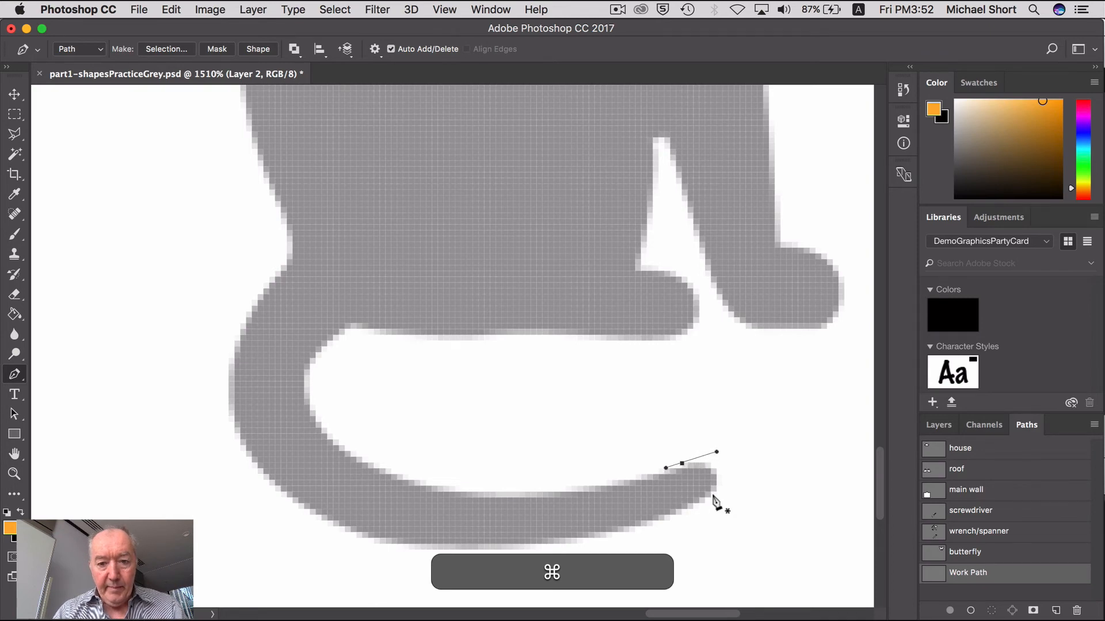
pyautogui.moveTo(705, 498); pyautogui.dragTo(698, 504)
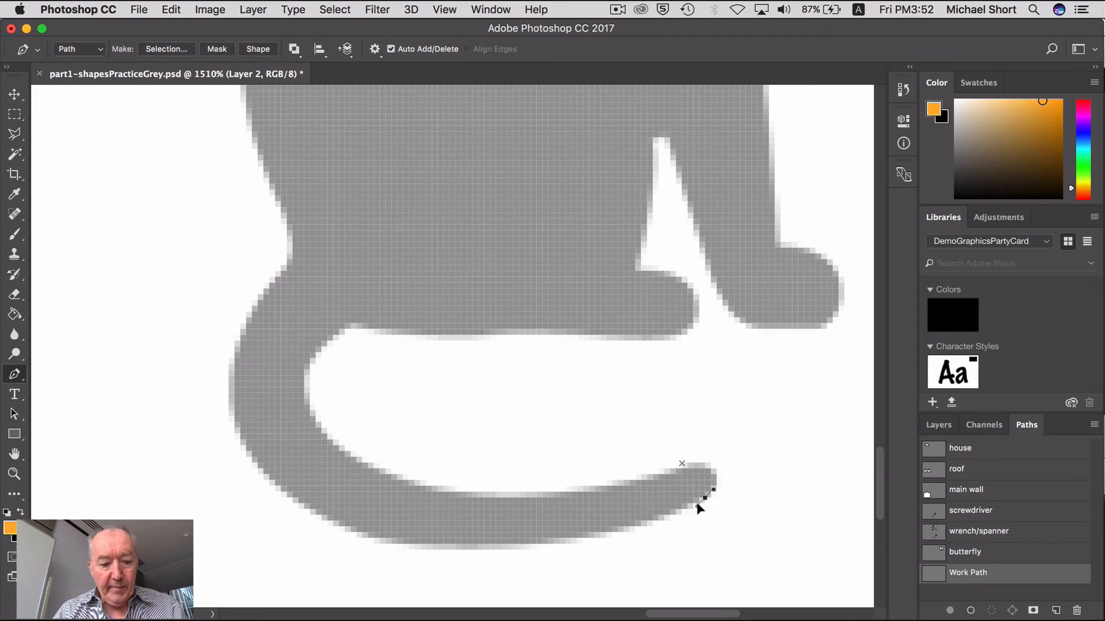
pyautogui.press('super+z')
pyautogui.moveTo(717, 451)
pyautogui.mouseDown()
pyautogui.moveTo(706, 460)
pyautogui.moveTo(715, 456)
pyautogui.mouseUp()
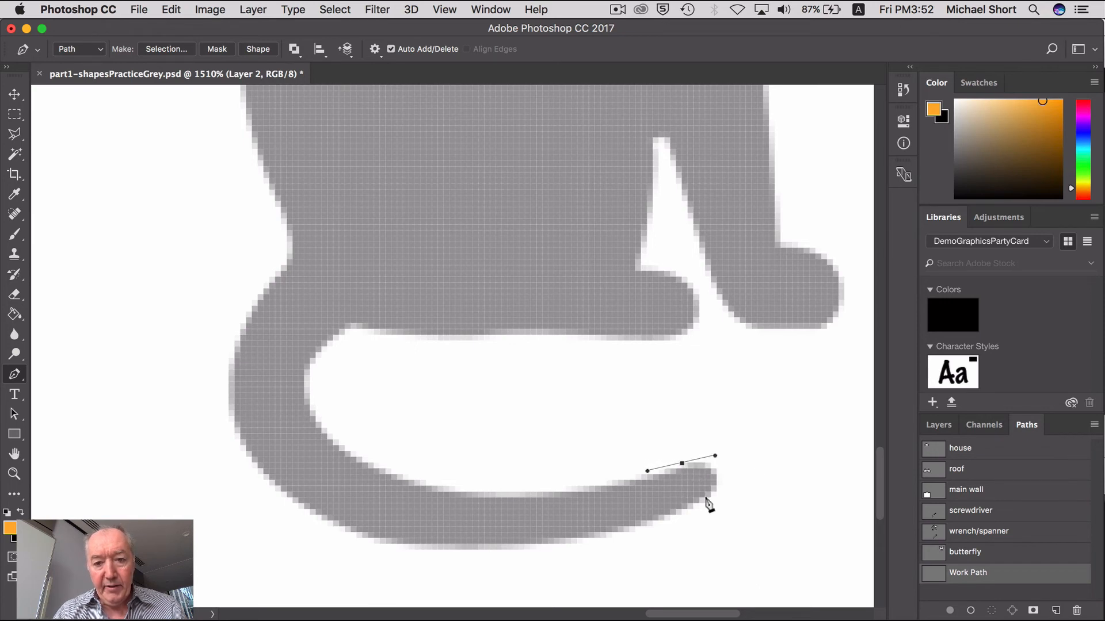
# Add curved anchors on the tail tip's underside and at the tail's lowest point, shifting the latter slightly towards the tip
pyautogui.moveTo(699, 498); pyautogui.dragTo(673, 513)
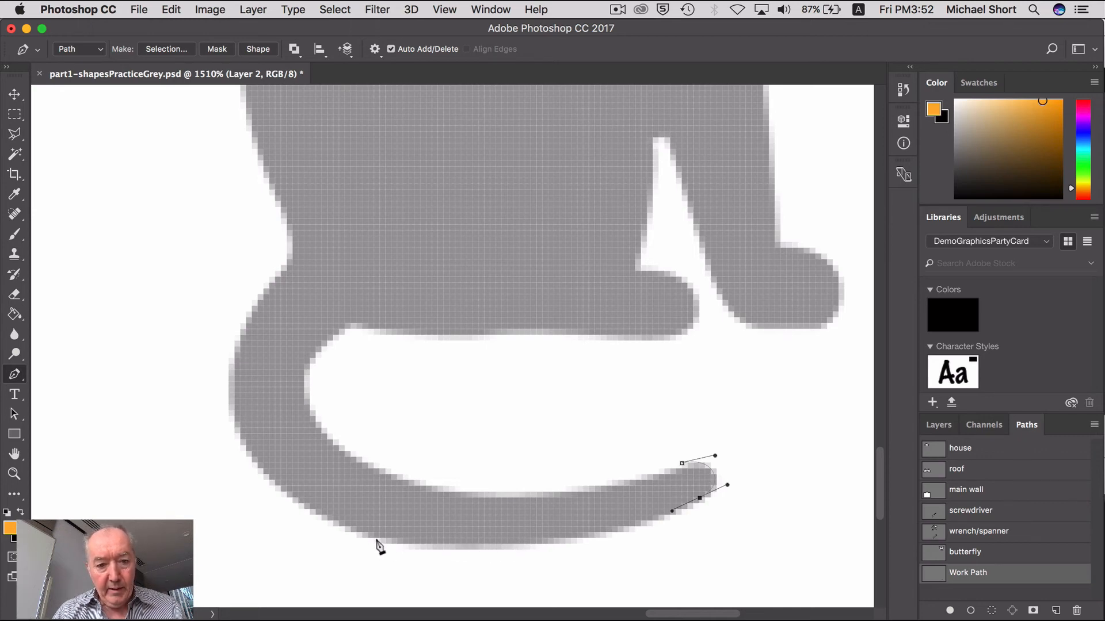
pyautogui.moveTo(473, 550); pyautogui.dragTo(366, 549)
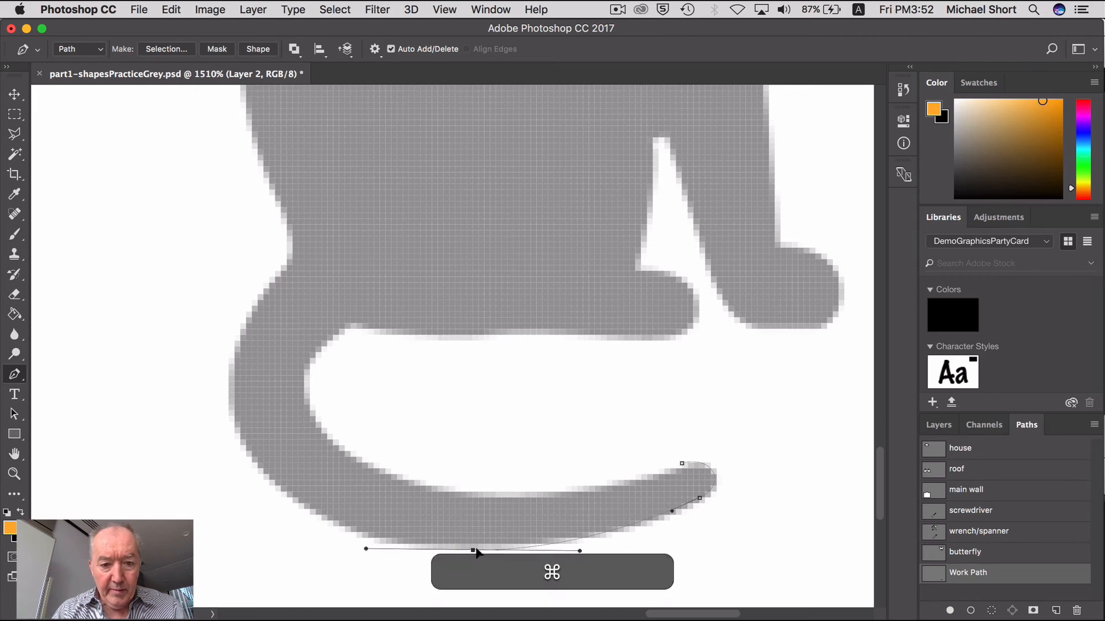
pyautogui.moveTo(472, 550); pyautogui.dragTo(482, 550)
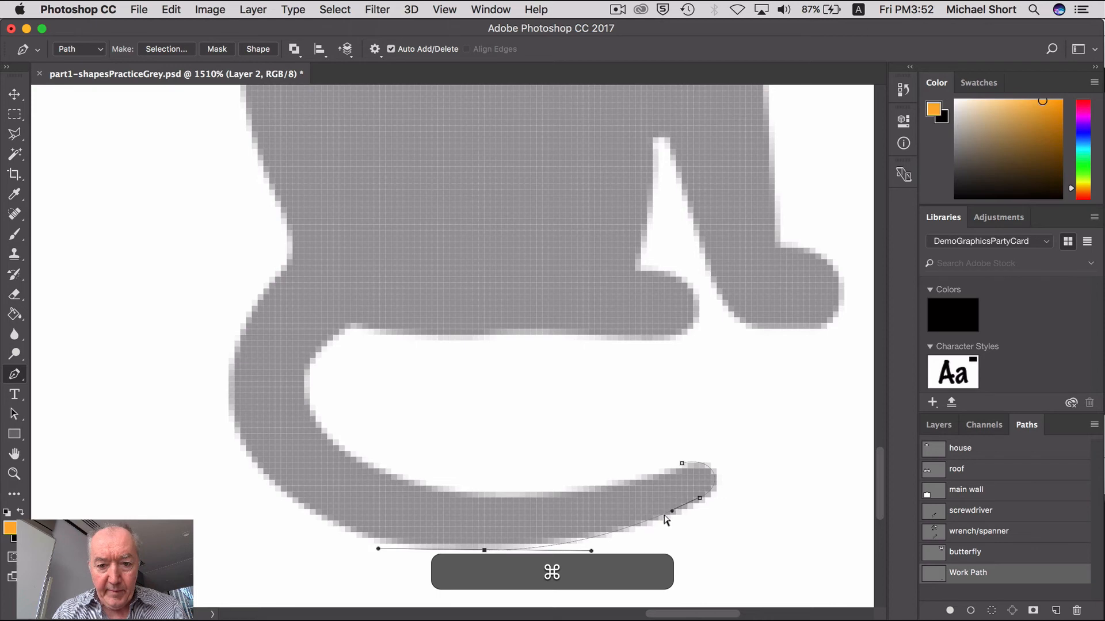
# Fine-tune the handles of the two anchors on the tail's underside so the curve follows its lower edge
pyautogui.moveTo(673, 513); pyautogui.dragTo(666, 518)
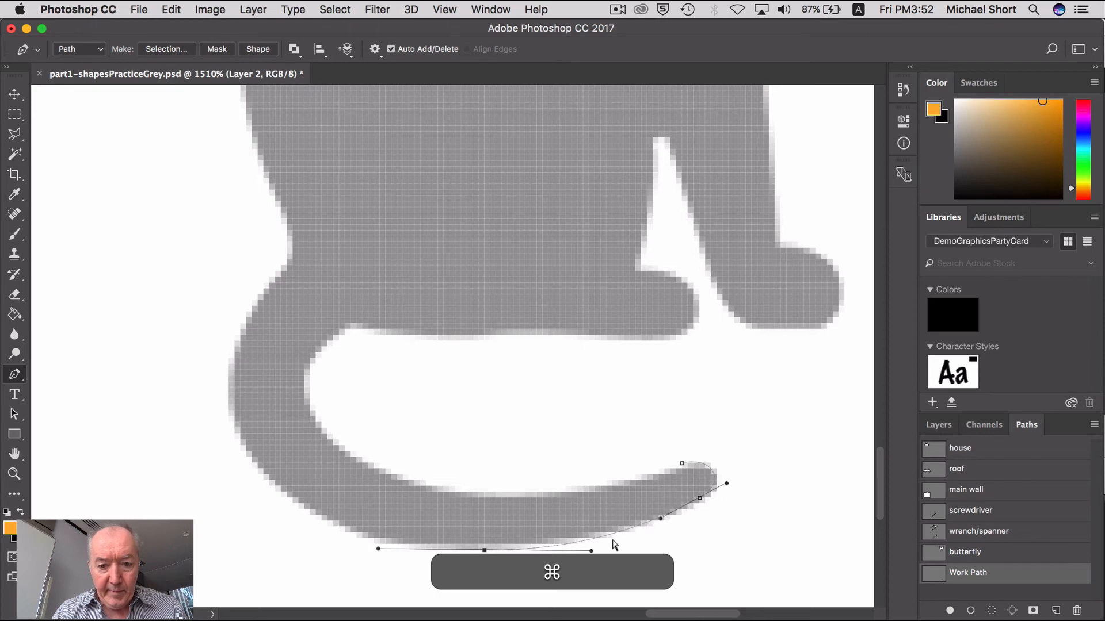
pyautogui.moveTo(591, 550)
pyautogui.mouseDown()
pyautogui.moveTo(577, 551)
pyautogui.moveTo(589, 552)
pyautogui.mouseUp()
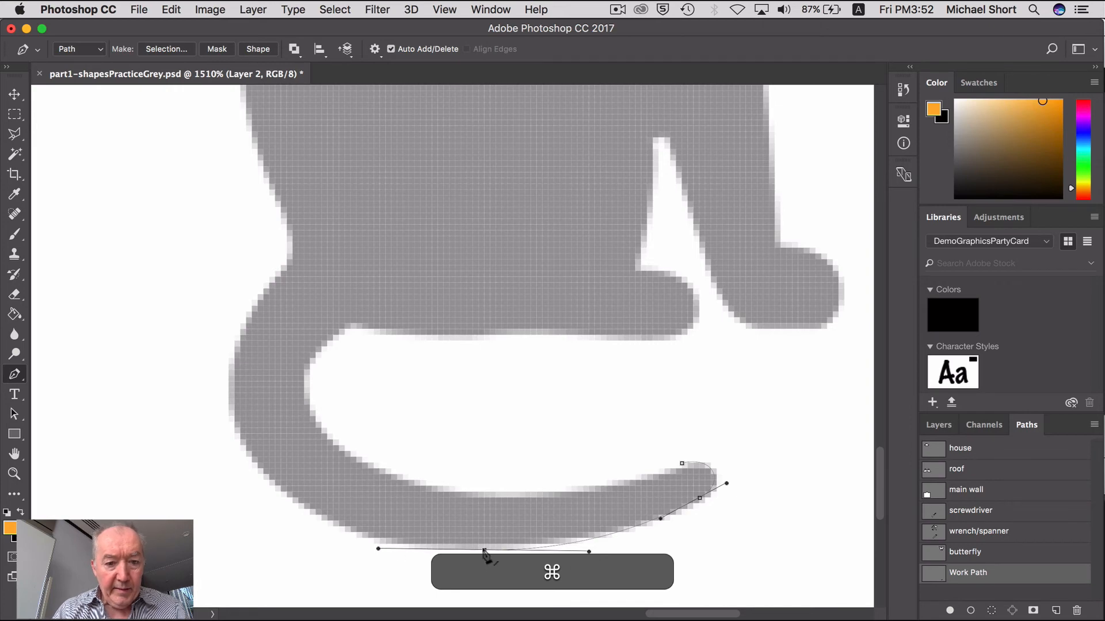
pyautogui.moveTo(378, 548)
pyautogui.mouseDown()
pyautogui.moveTo(401, 551)
pyautogui.moveTo(382, 549)
pyautogui.mouseUp()
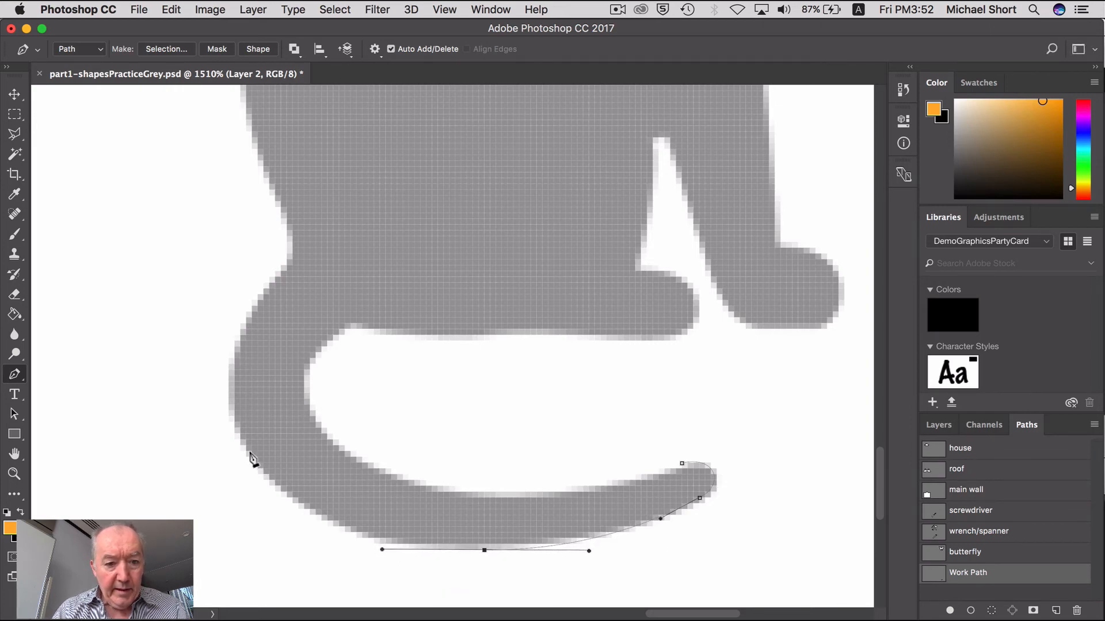
# Add curved anchors on the tail's outer bend and where it meets the body, shortening the bend's upper handle to fit the edge
pyautogui.moveTo(229, 387); pyautogui.dragTo(227, 263)
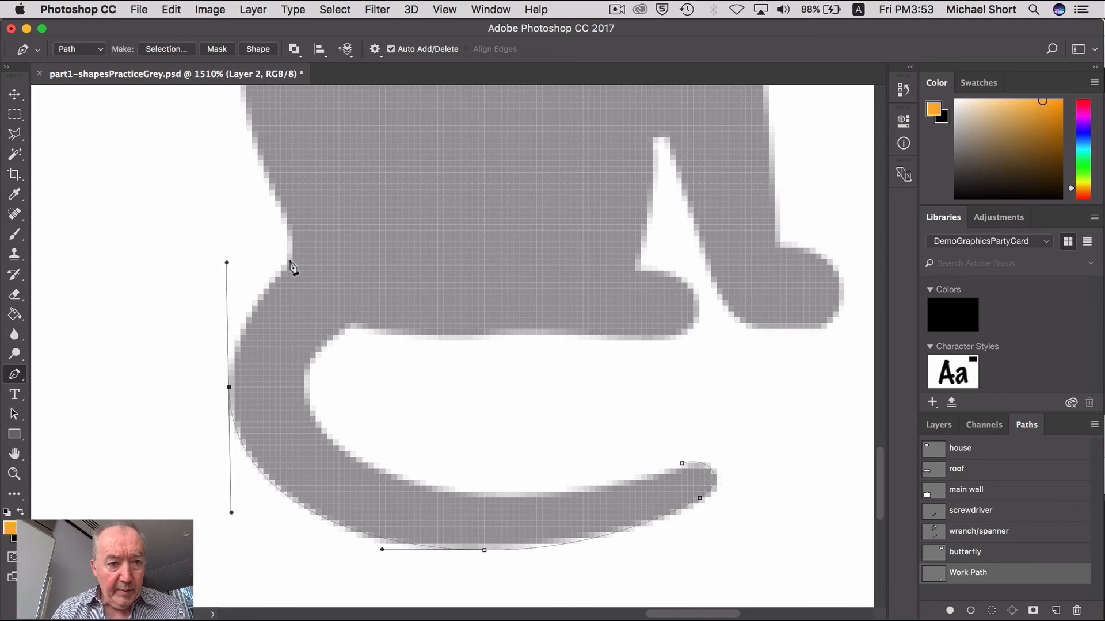
pyautogui.moveTo(287, 271); pyautogui.dragTo(295, 264)
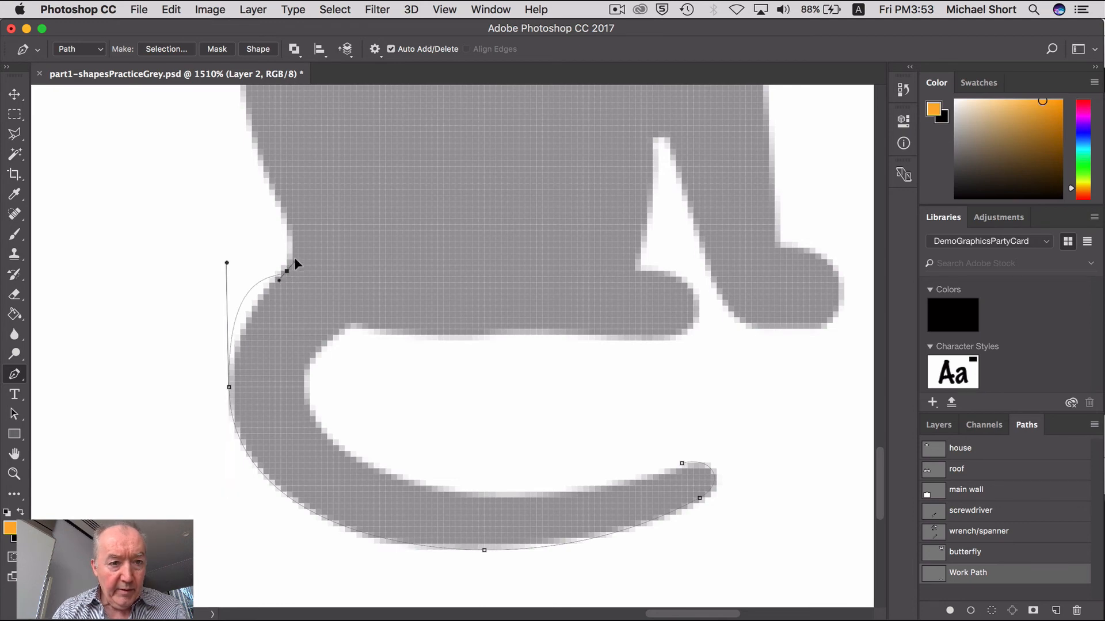
pyautogui.press('super')
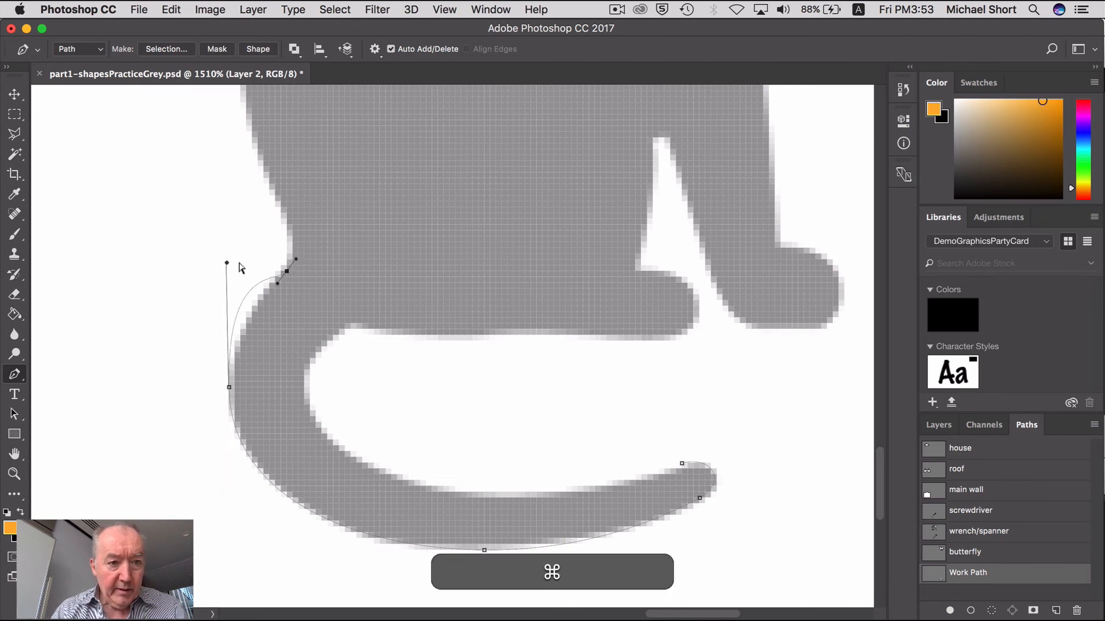
pyautogui.moveTo(226, 263); pyautogui.dragTo(224, 311)
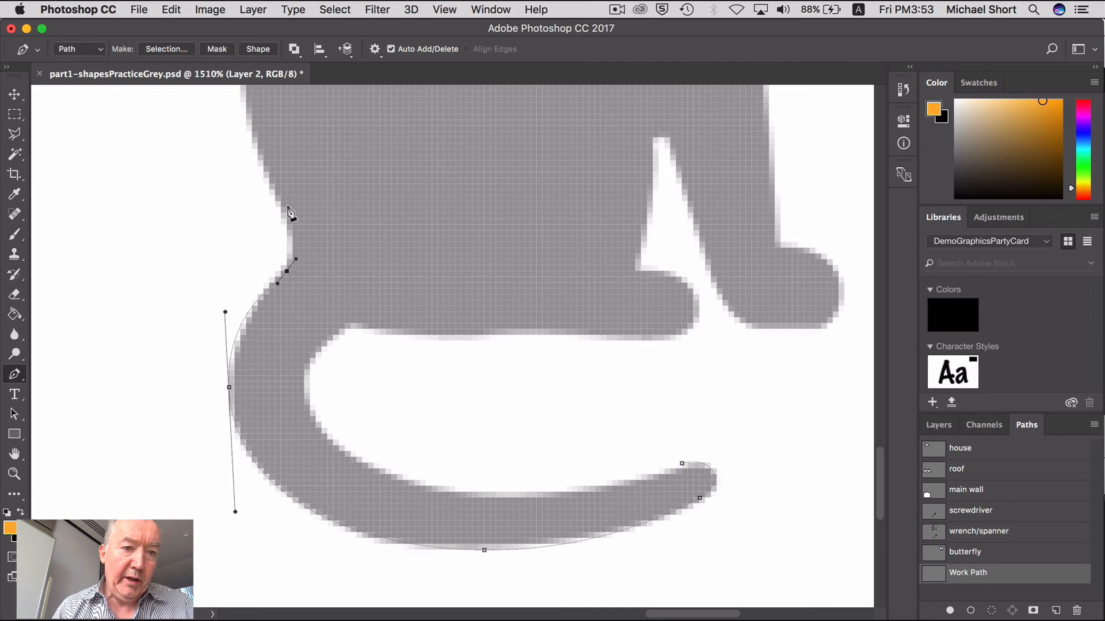
# Trace the cat's rump and lower back with curved anchors above the tail junction, at the outermost point and on the upper slope
pyautogui.moveTo(281, 207); pyautogui.dragTo(271, 187)
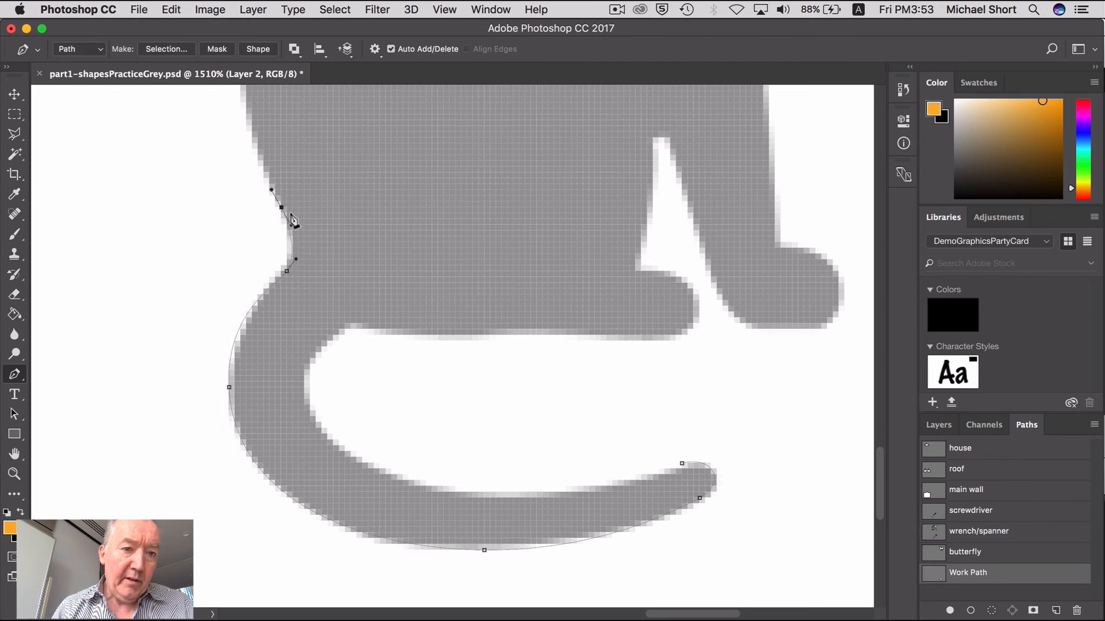
pyautogui.moveTo(320, 178); pyautogui.dragTo(351, 465)
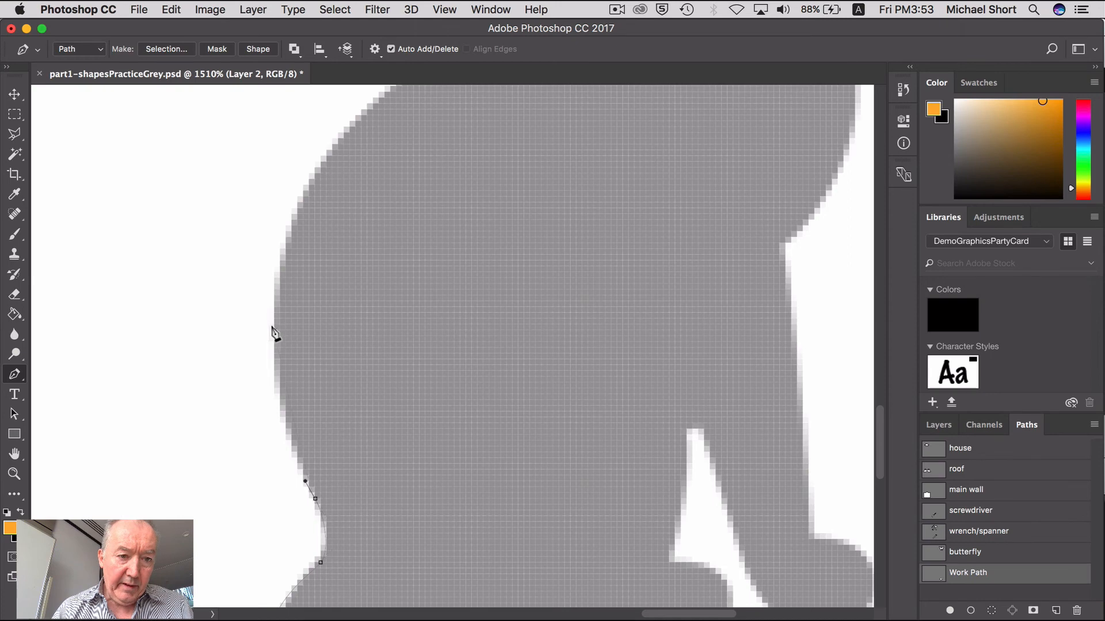
pyautogui.moveTo(275, 331); pyautogui.dragTo(275, 253)
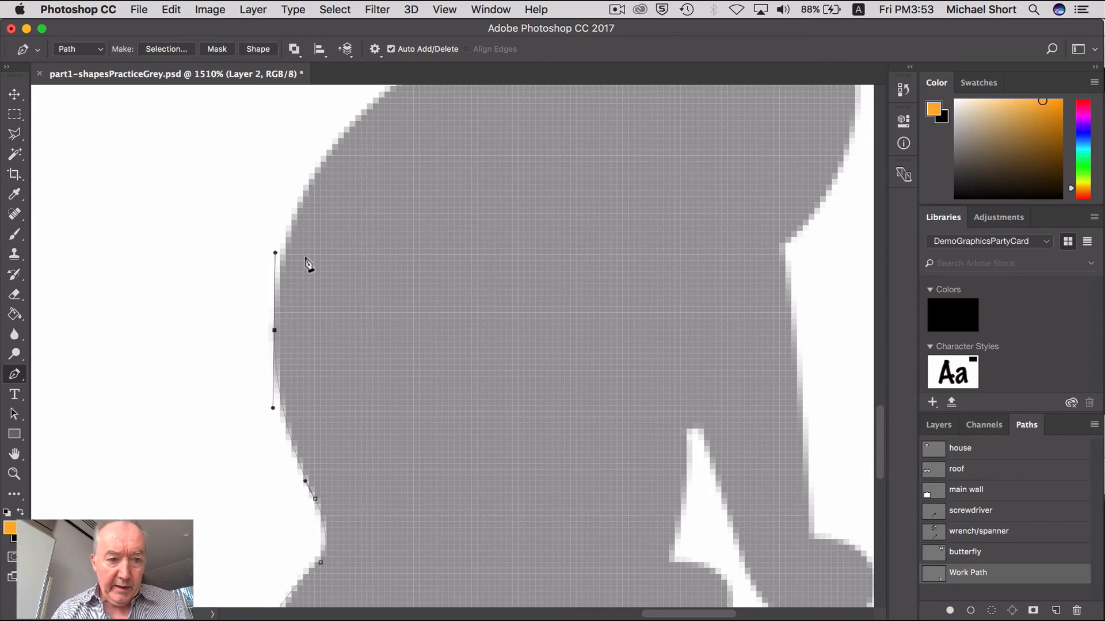
pyautogui.moveTo(426, 306); pyautogui.dragTo(361, 424)
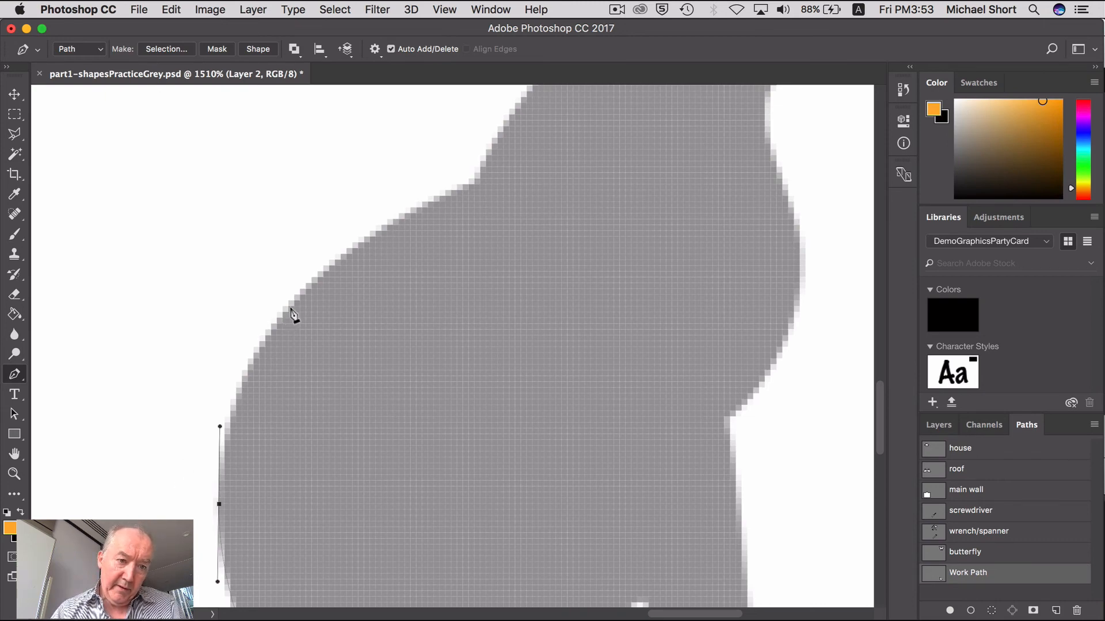
pyautogui.moveTo(301, 290); pyautogui.dragTo(343, 250)
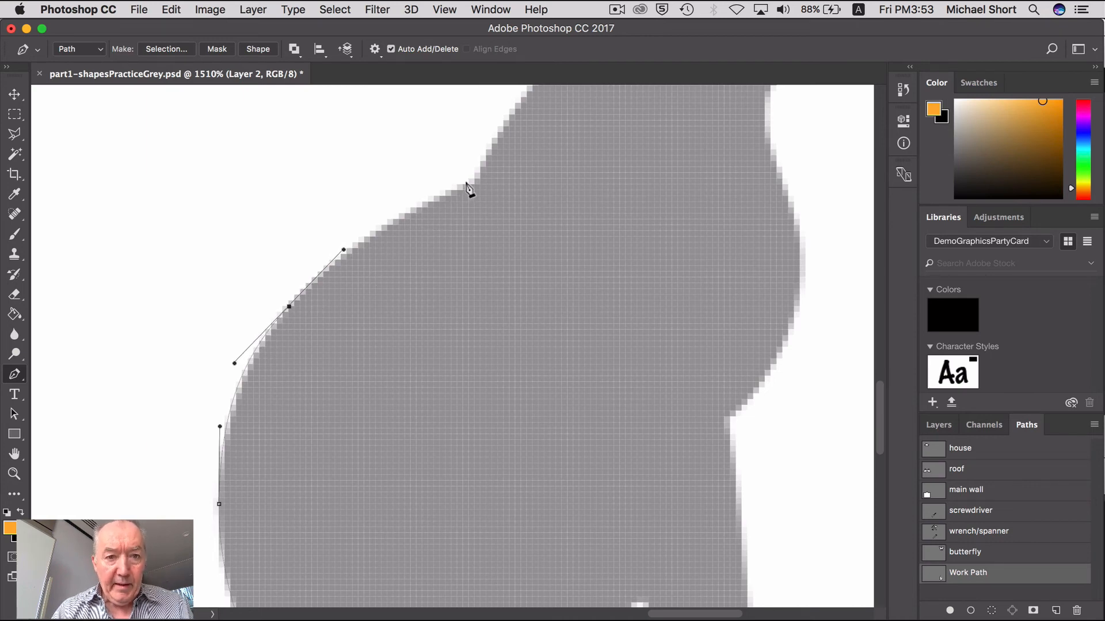
# Add a curved anchor just before the notch between back and neck, and shorten its outgoing handle to end at the notch
pyautogui.moveTo(457, 191); pyautogui.dragTo(397, 328)
pyautogui.press('space')
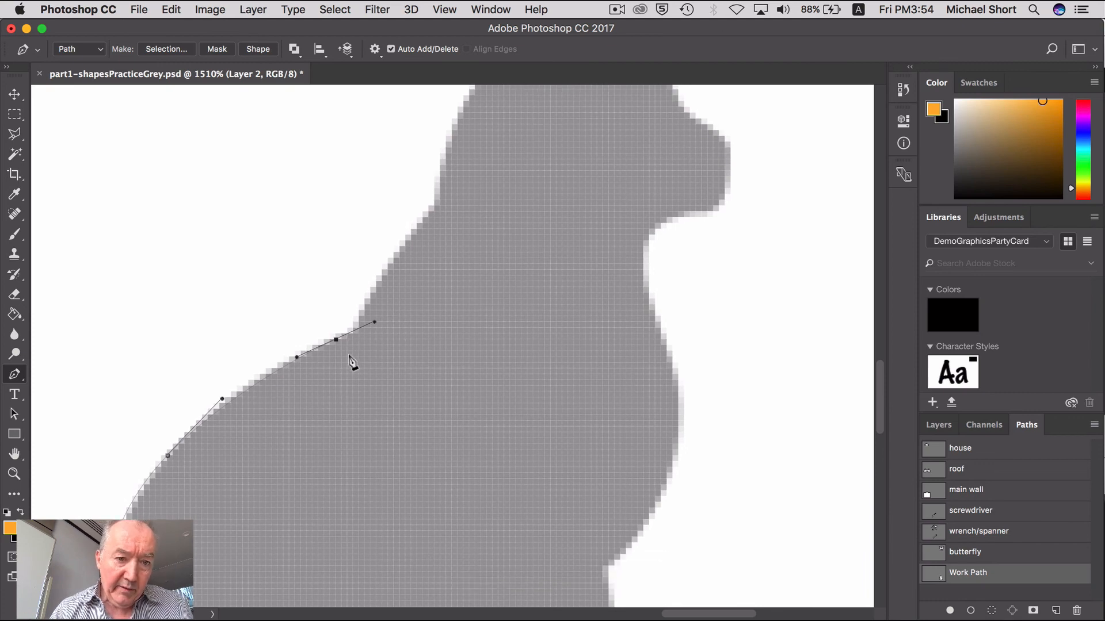
pyautogui.press('super')
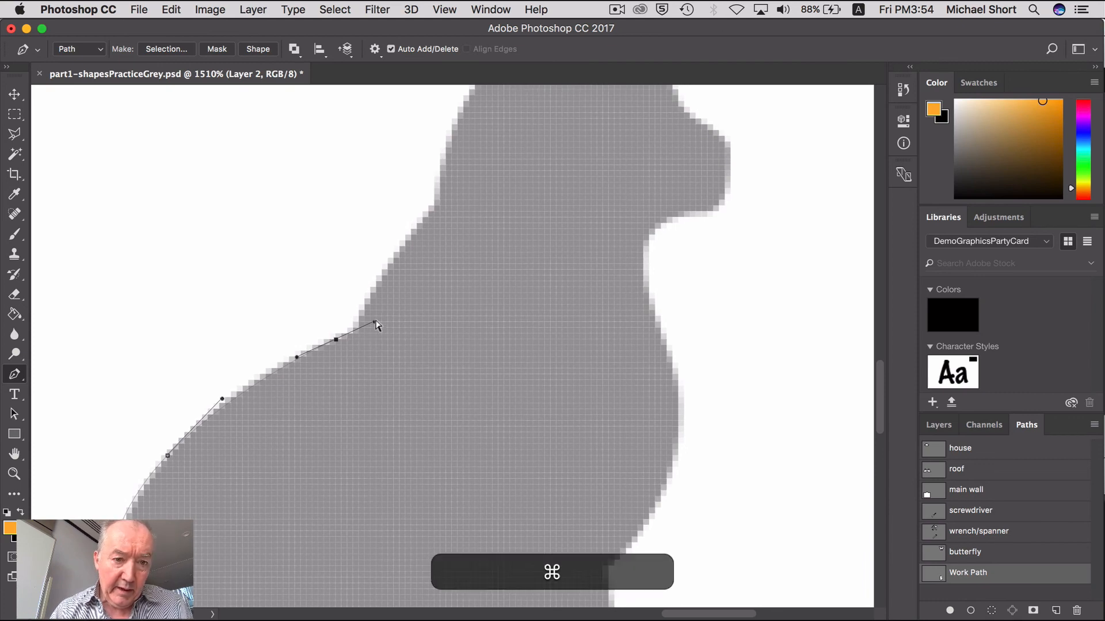
pyautogui.moveTo(356, 331); pyautogui.dragTo(347, 330)
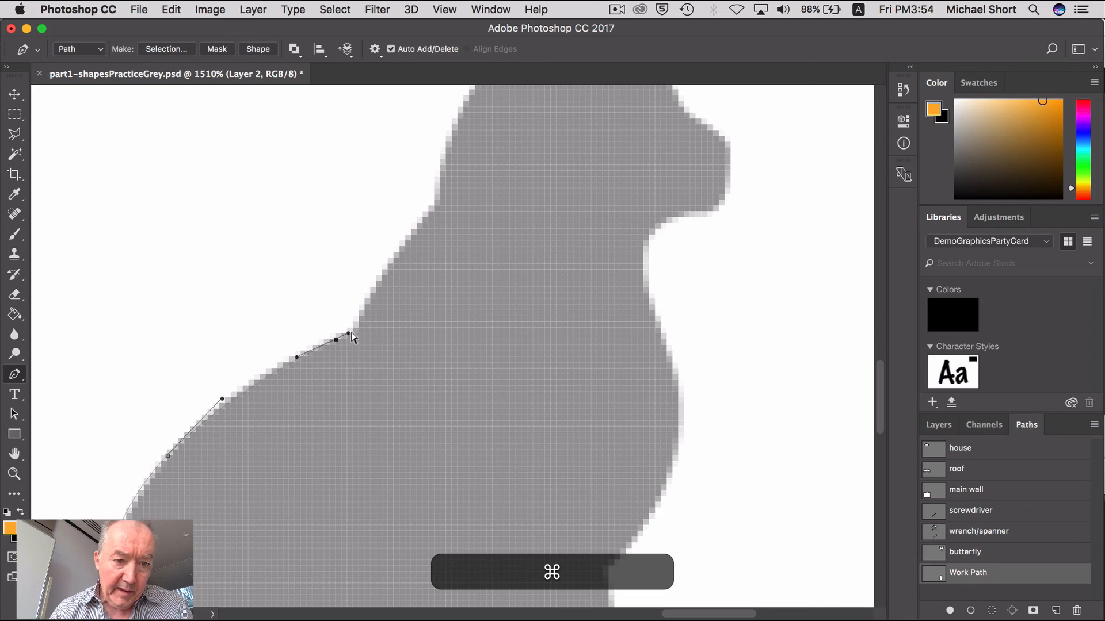
pyautogui.click(336, 339)
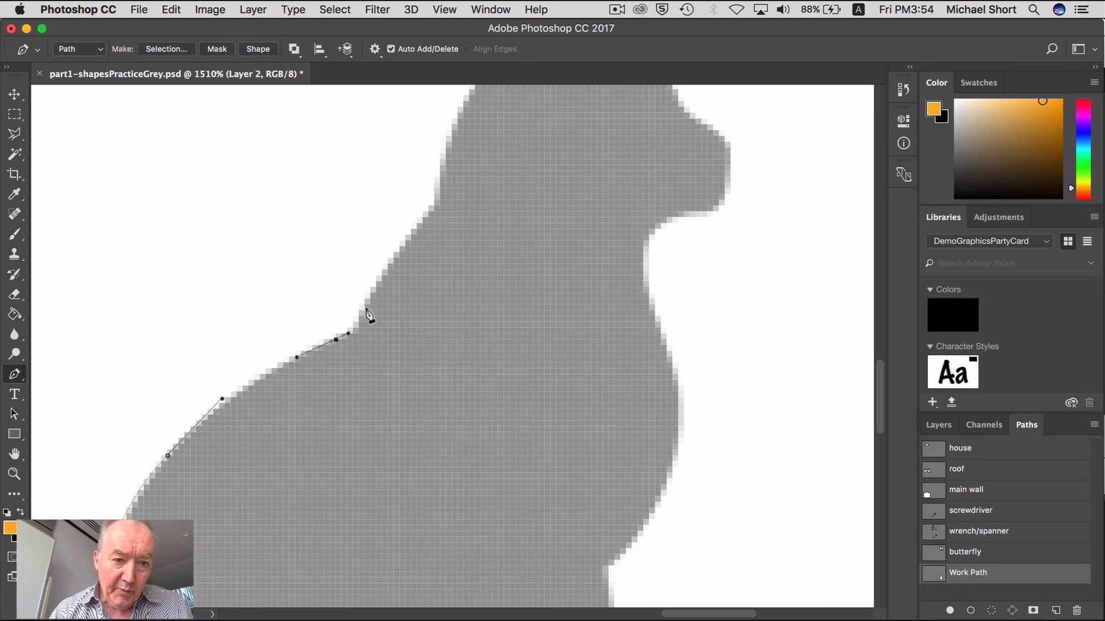
# Place a curved anchor with short handles just above the notch at the base of the neck, instead of a corner anchor
pyautogui.click(364, 304)
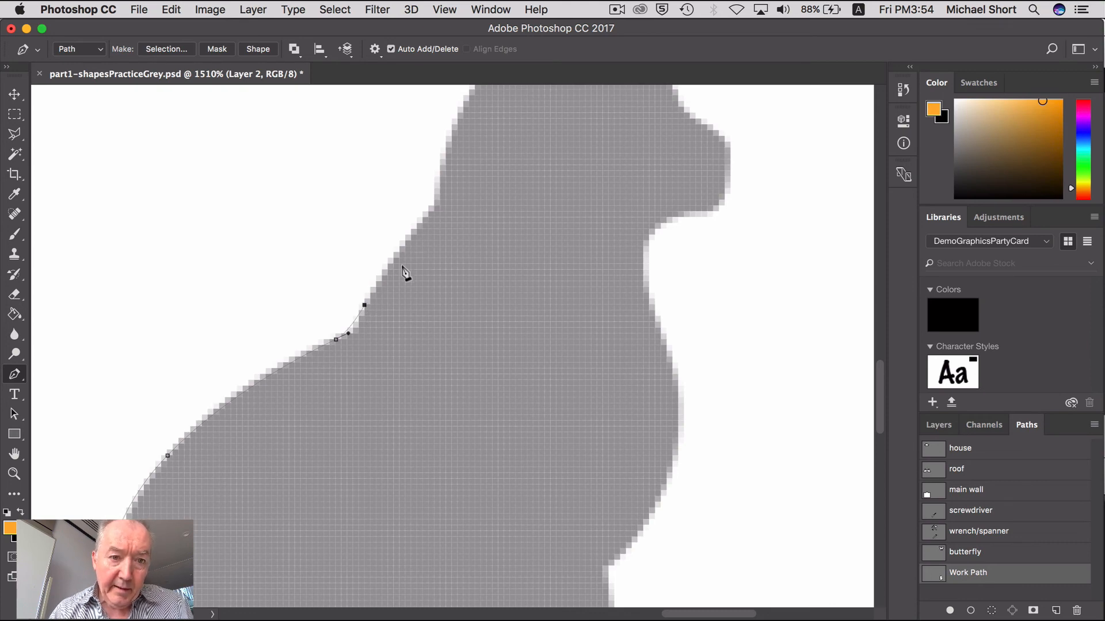
pyautogui.press('super+z')
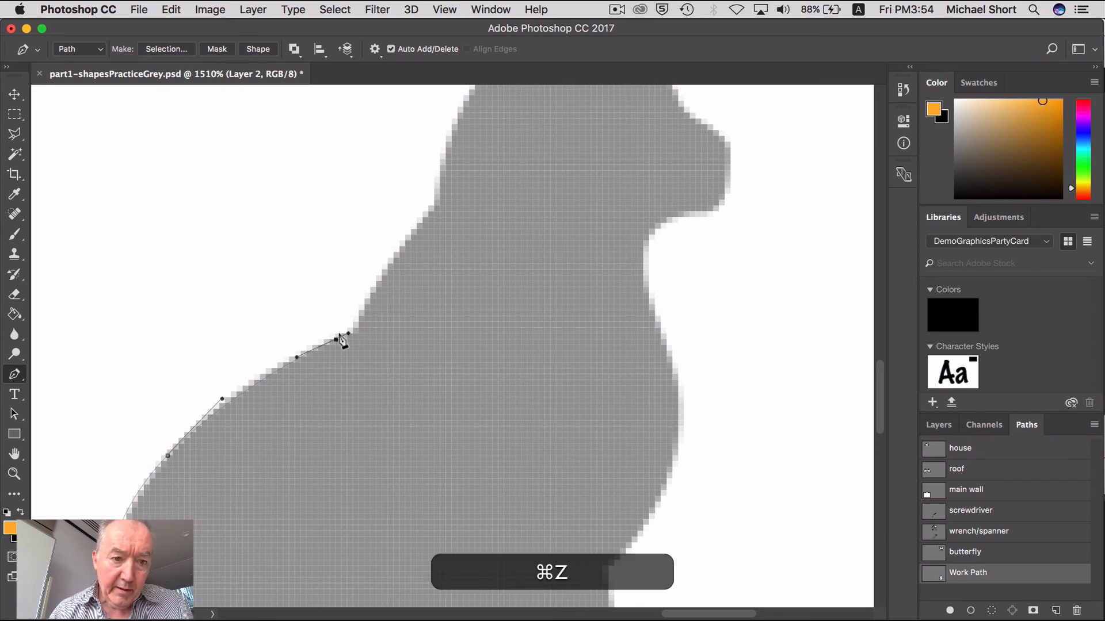
pyautogui.moveTo(338, 335); pyautogui.dragTo(369, 292)
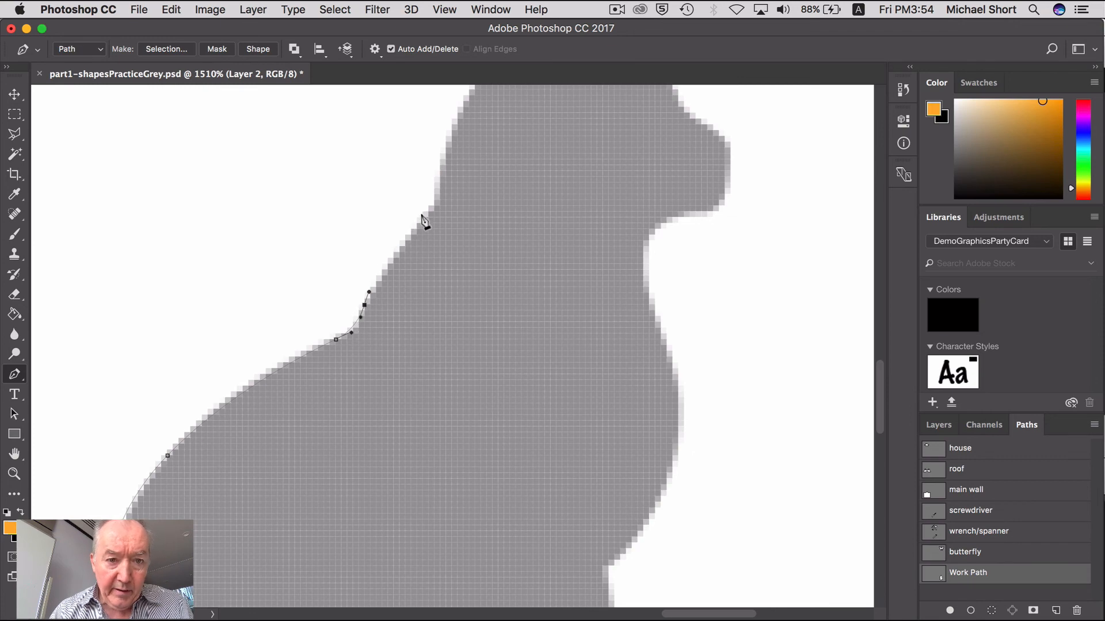
# Add an anchor at the nape where the neck meets the head and remove its outgoing handle
pyautogui.moveTo(451, 191); pyautogui.dragTo(377, 421)
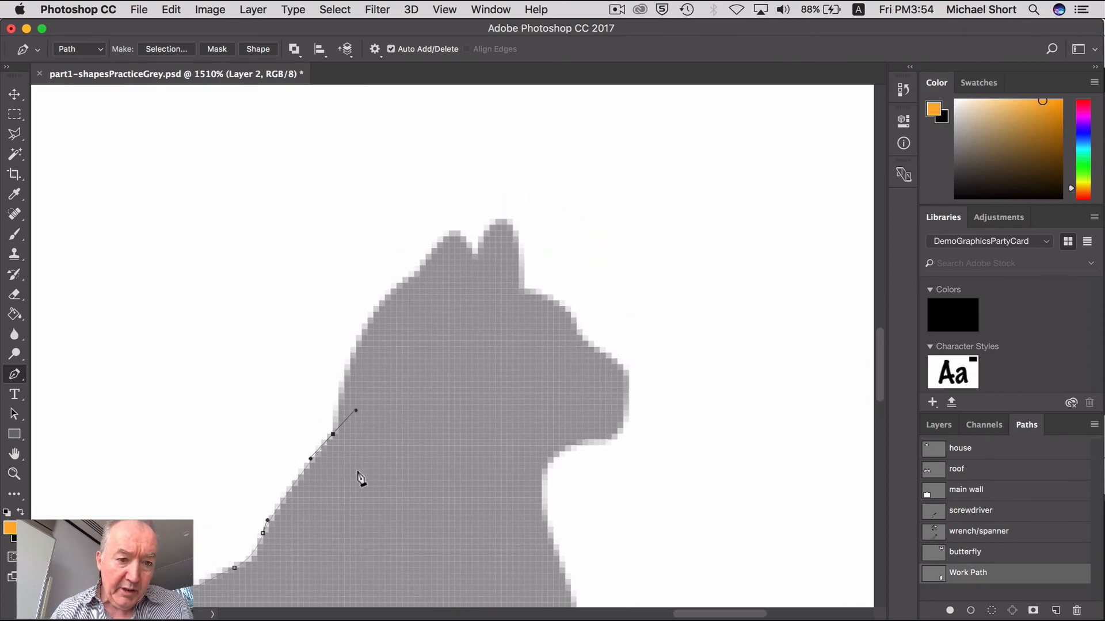
pyautogui.press('alt')
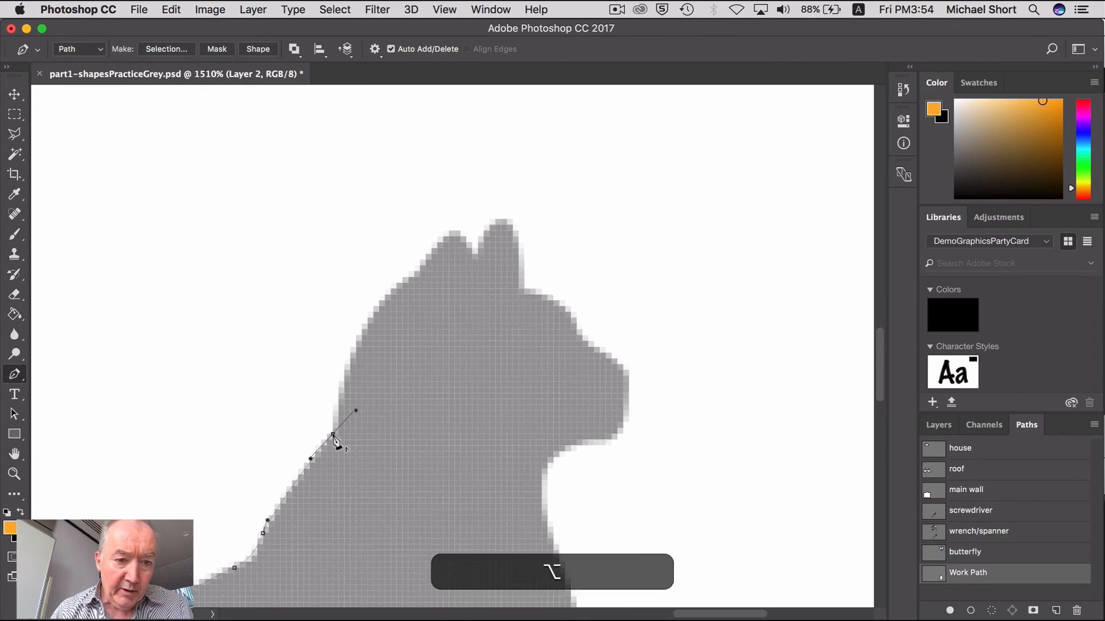
pyautogui.keyDown('alt'); pyautogui.click(333, 434); pyautogui.keyUp('alt')
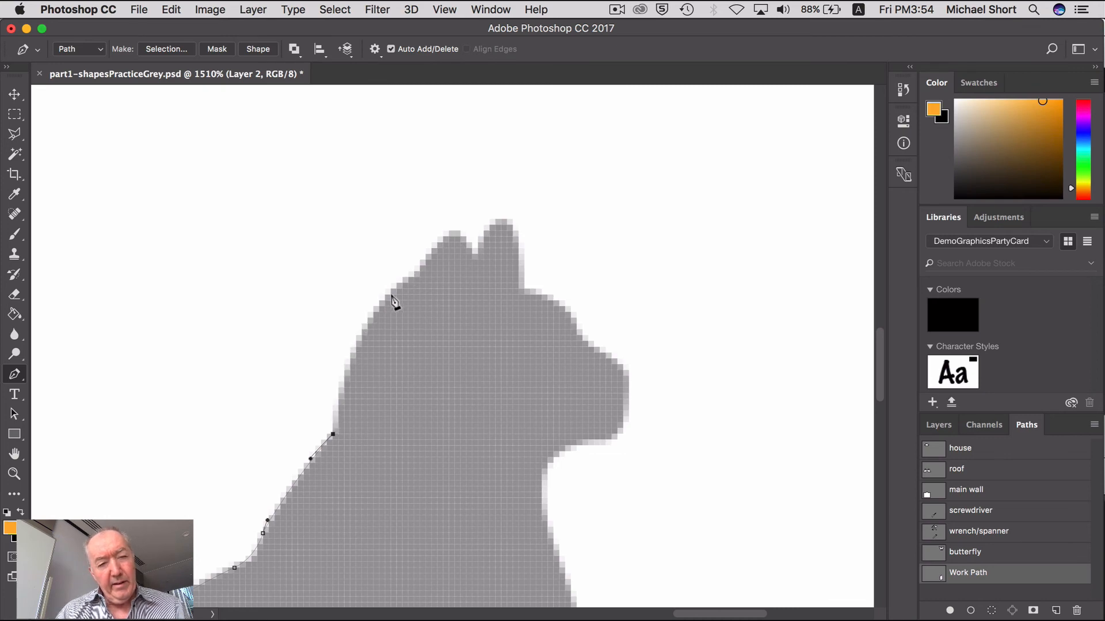
# Add a curved anchor at the back of the head below the rear ear and shorten its outgoing handle
pyautogui.moveTo(403, 283); pyautogui.dragTo(465, 233)
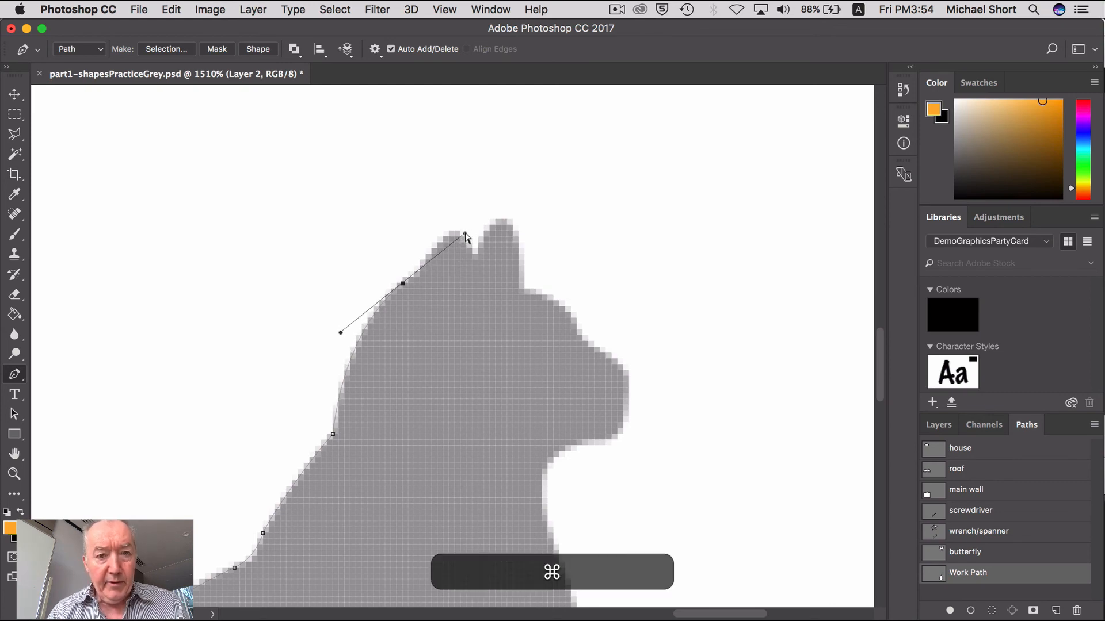
pyautogui.keyDown('super'); pyautogui.click(432, 268); pyautogui.keyUp('super')
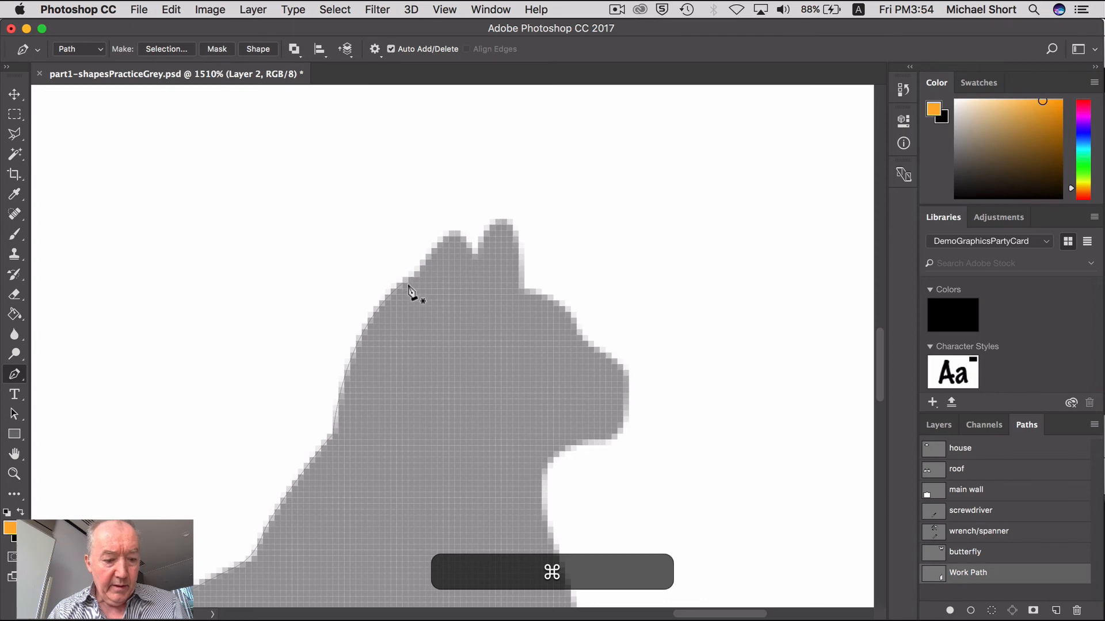
pyautogui.keyDown('super'); pyautogui.click(391, 297); pyautogui.keyUp('super')
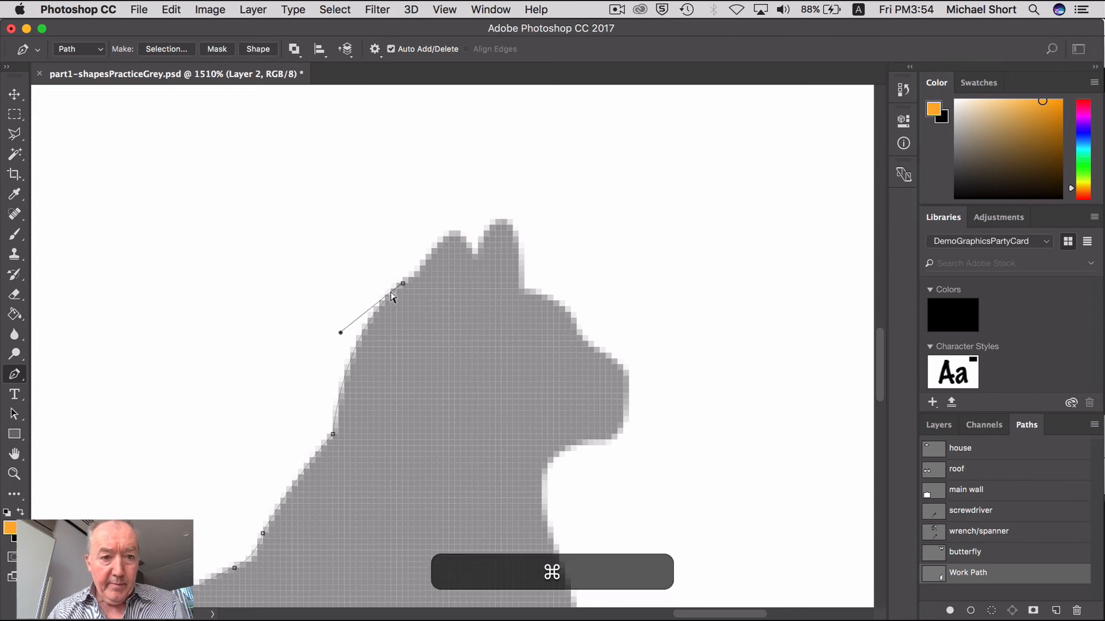
pyautogui.moveTo(402, 283); pyautogui.dragTo(414, 271)
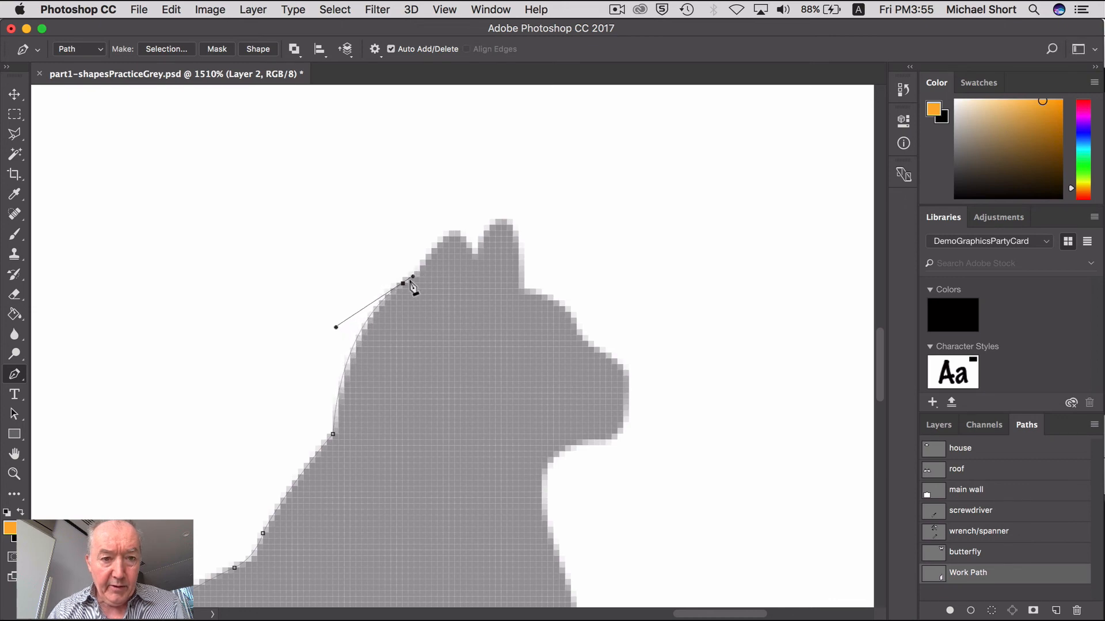
# Trace the rear ear with a short-handled curved anchor near its tip and anchors across the notch between the ears
pyautogui.click(444, 237)
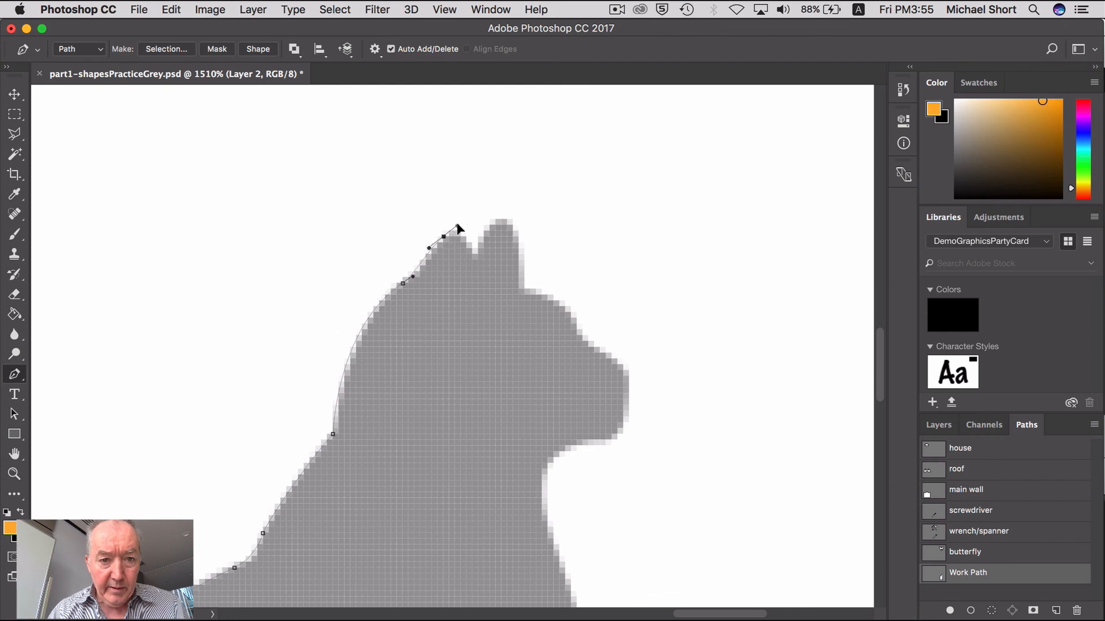
pyautogui.moveTo(459, 230); pyautogui.dragTo(457, 227)
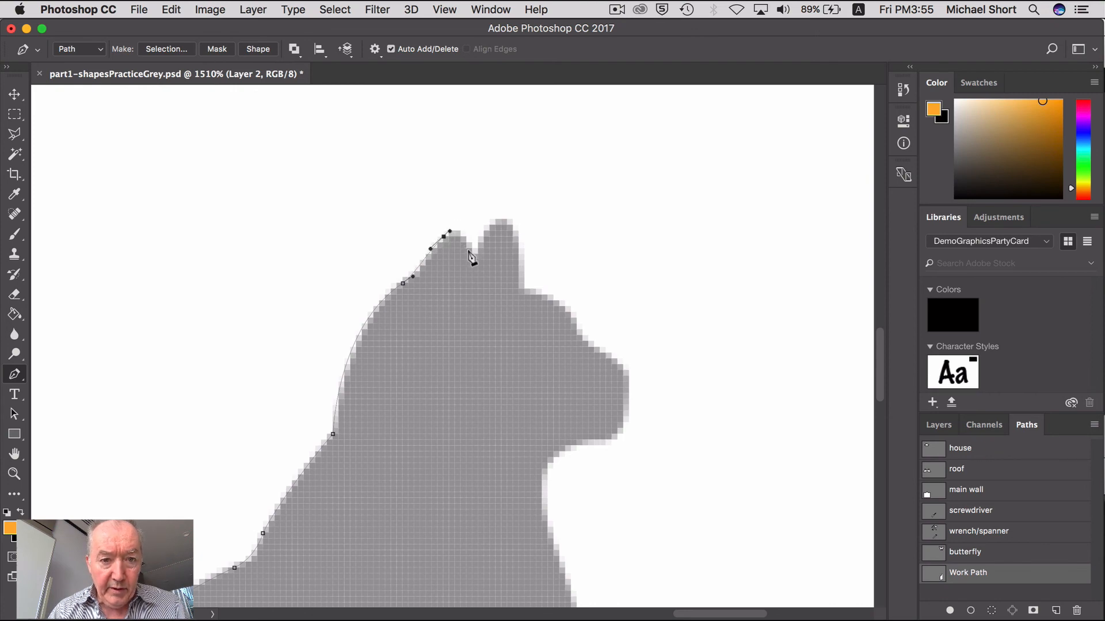
pyautogui.moveTo(472, 253); pyautogui.dragTo(479, 278)
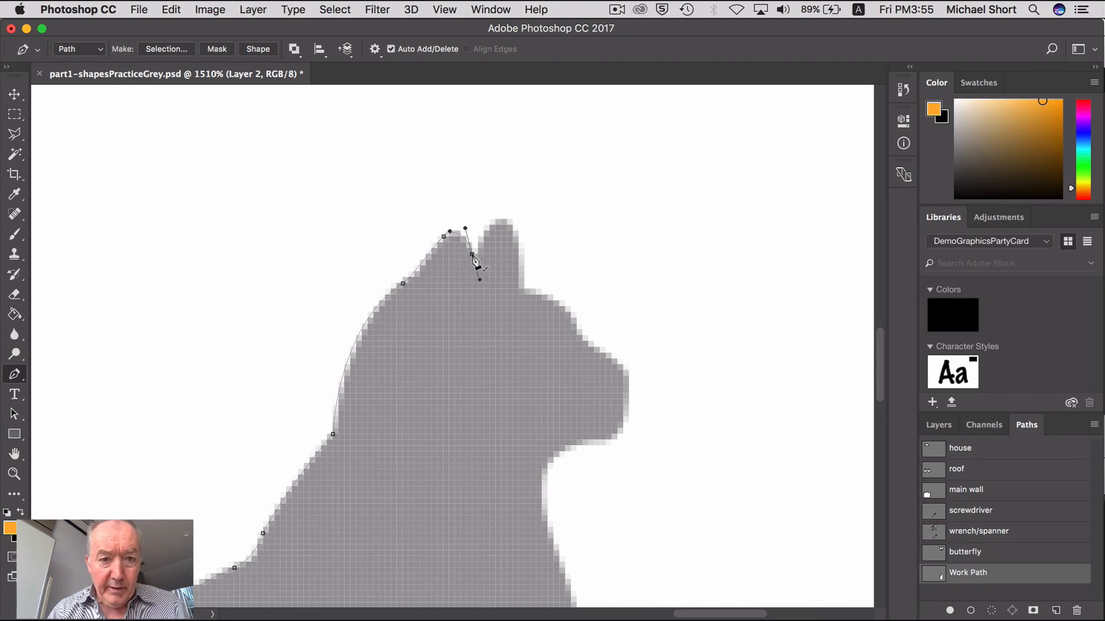
pyautogui.moveTo(472, 256); pyautogui.dragTo(474, 260)
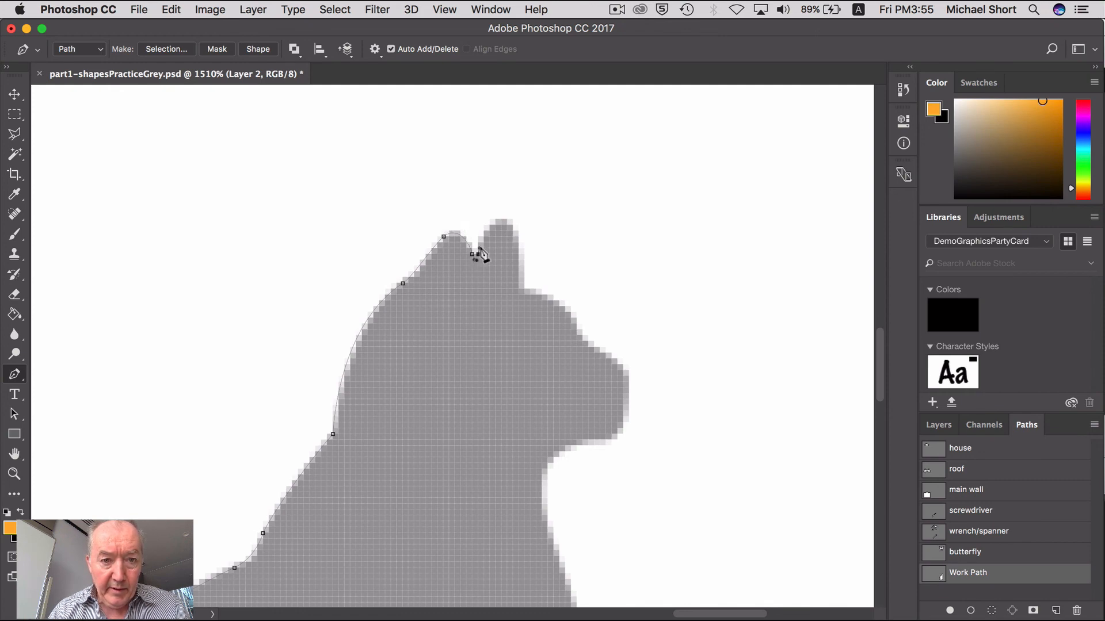
# Trace the front ear with anchors at its tip, front edge and base, extending the base anchor's handle along the forehead
pyautogui.moveTo(504, 216); pyautogui.dragTo(516, 218)
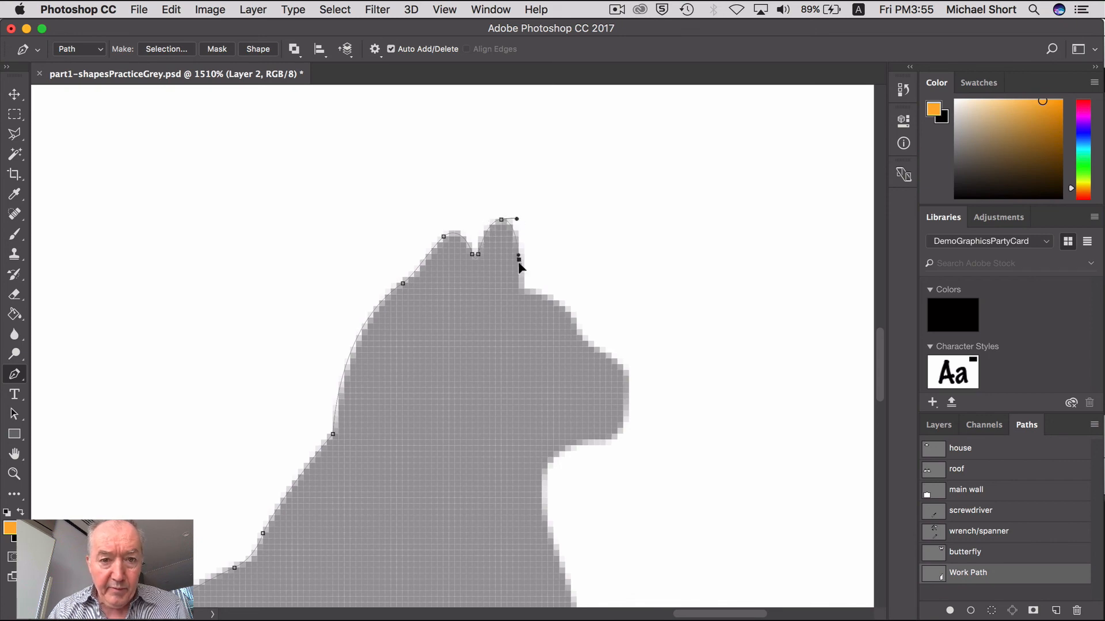
pyautogui.moveTo(518, 268); pyautogui.dragTo(519, 270)
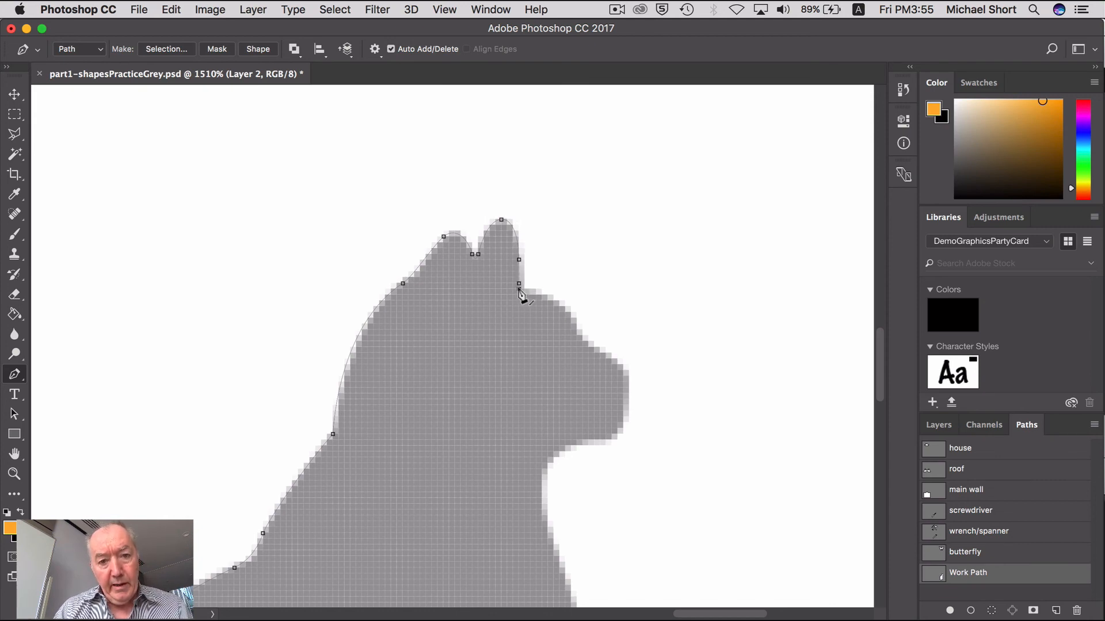
pyautogui.moveTo(531, 287); pyautogui.dragTo(545, 292)
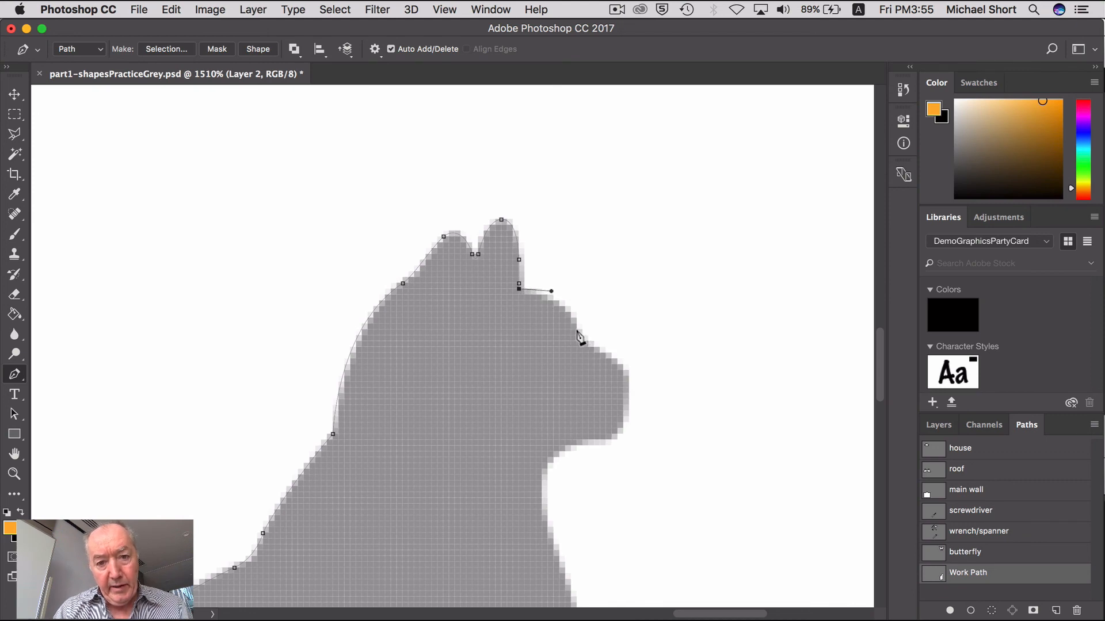
# Trace the cat's face with curved anchors at the brow, nose and chin, shortening the brow anchor's outgoing handle
pyautogui.moveTo(583, 341); pyautogui.dragTo(584, 347)
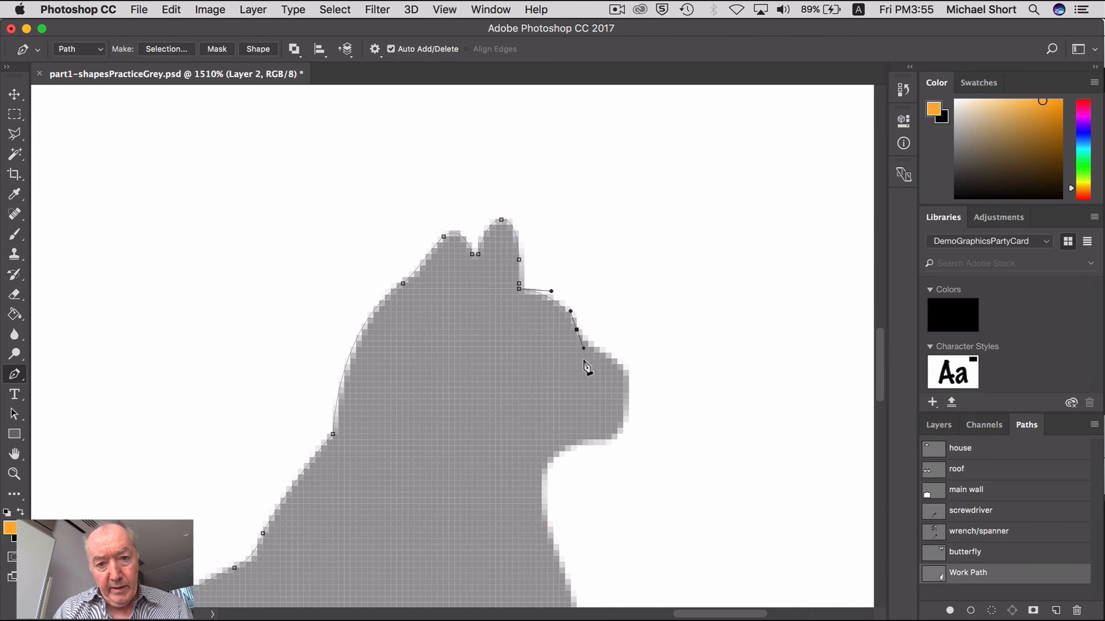
pyautogui.press('super')
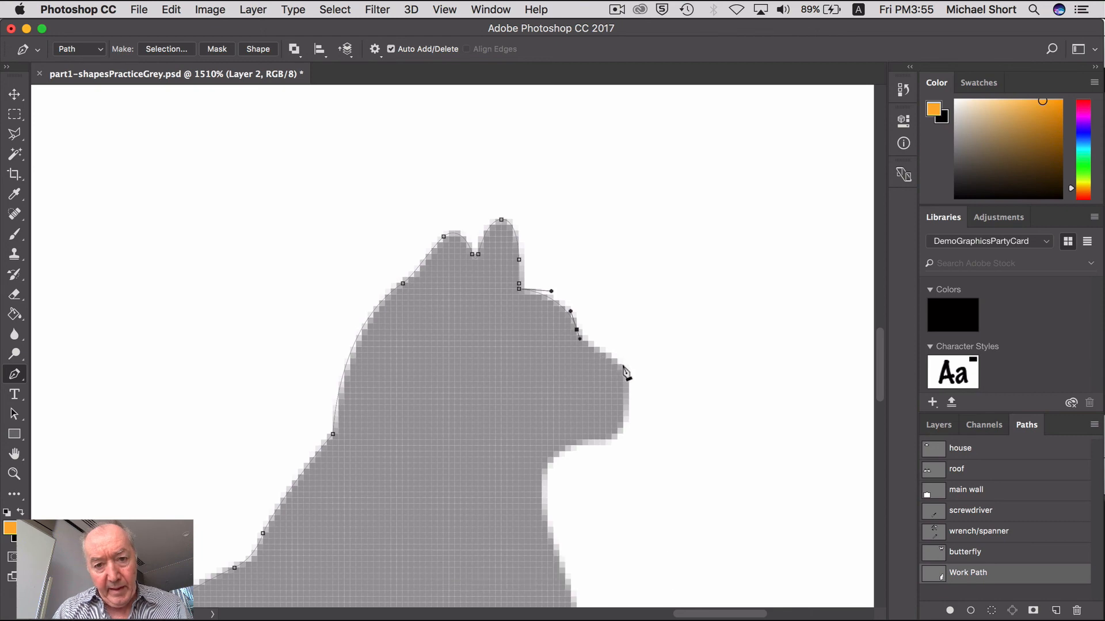
pyautogui.moveTo(623, 365); pyautogui.dragTo(638, 378)
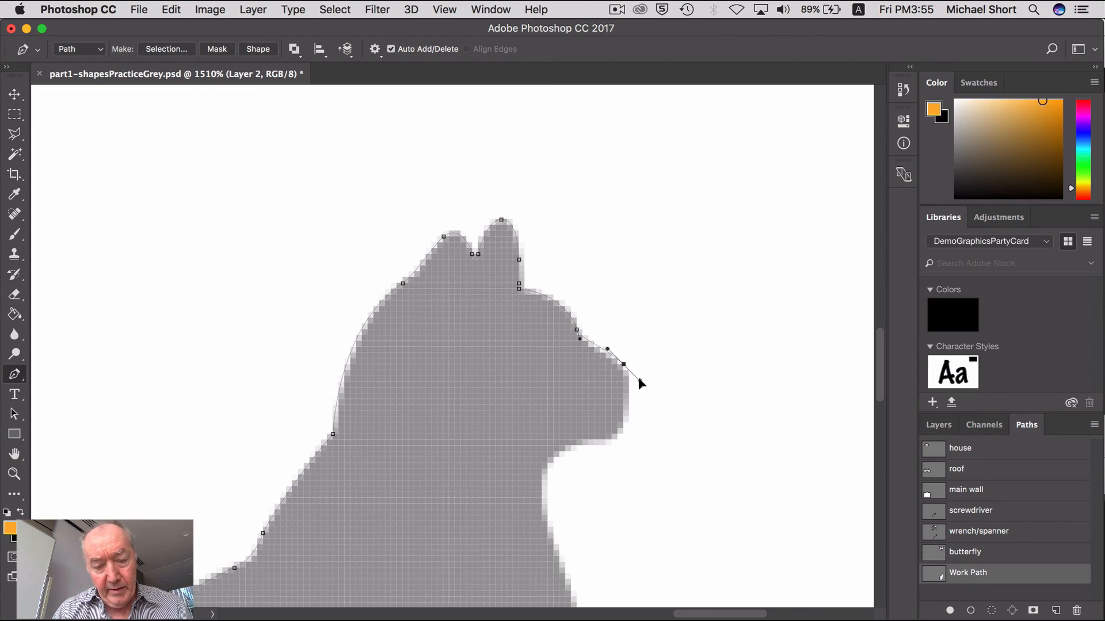
pyautogui.click(624, 427)
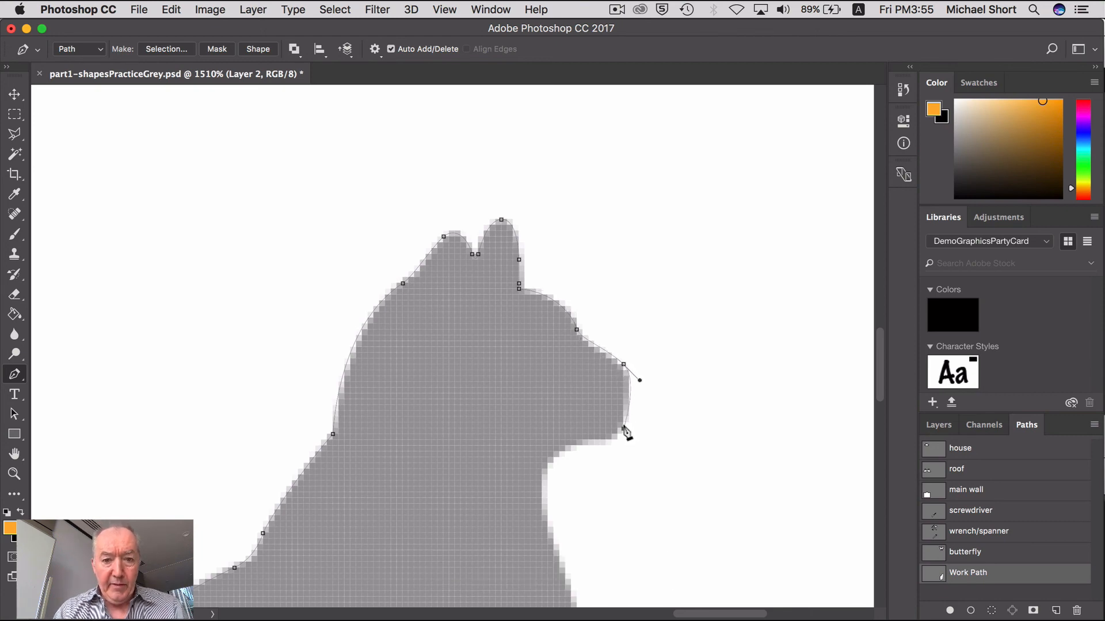
pyautogui.moveTo(624, 428); pyautogui.dragTo(626, 436)
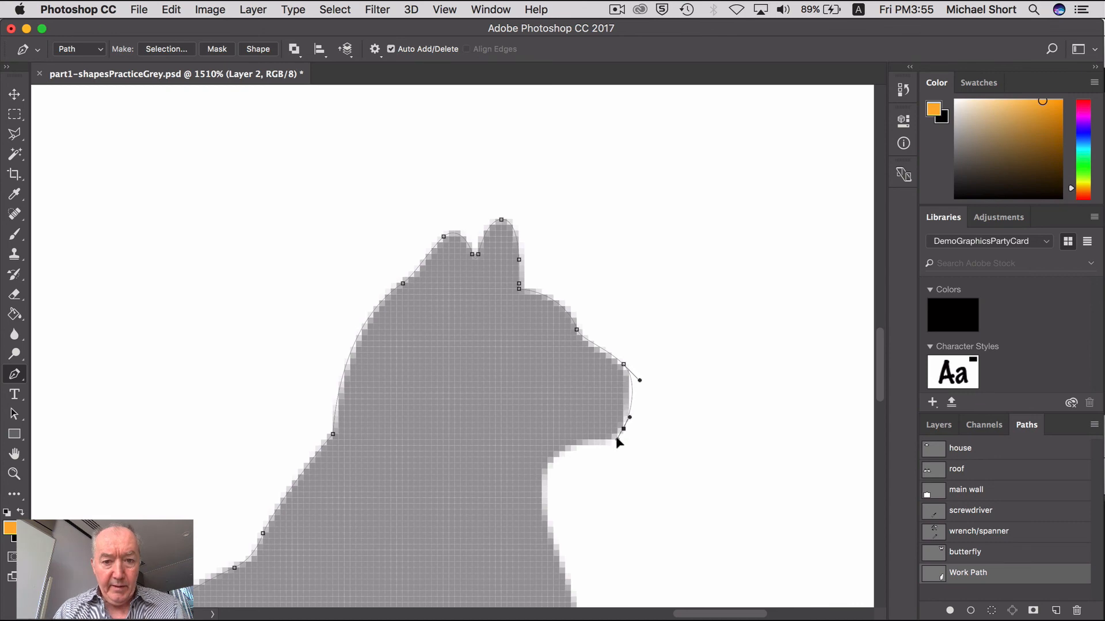
# Shorten the direction handles at the cat's nose and chin so the path fits the front of the muzzle
pyautogui.moveTo(629, 417); pyautogui.dragTo(628, 420)
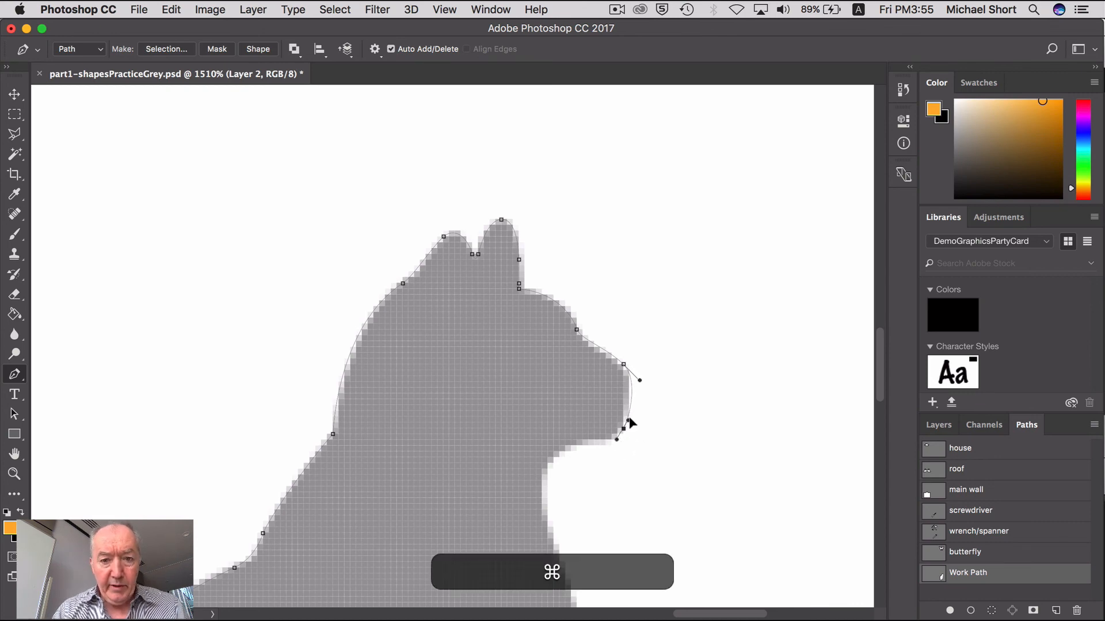
pyautogui.moveTo(638, 380); pyautogui.dragTo(633, 372)
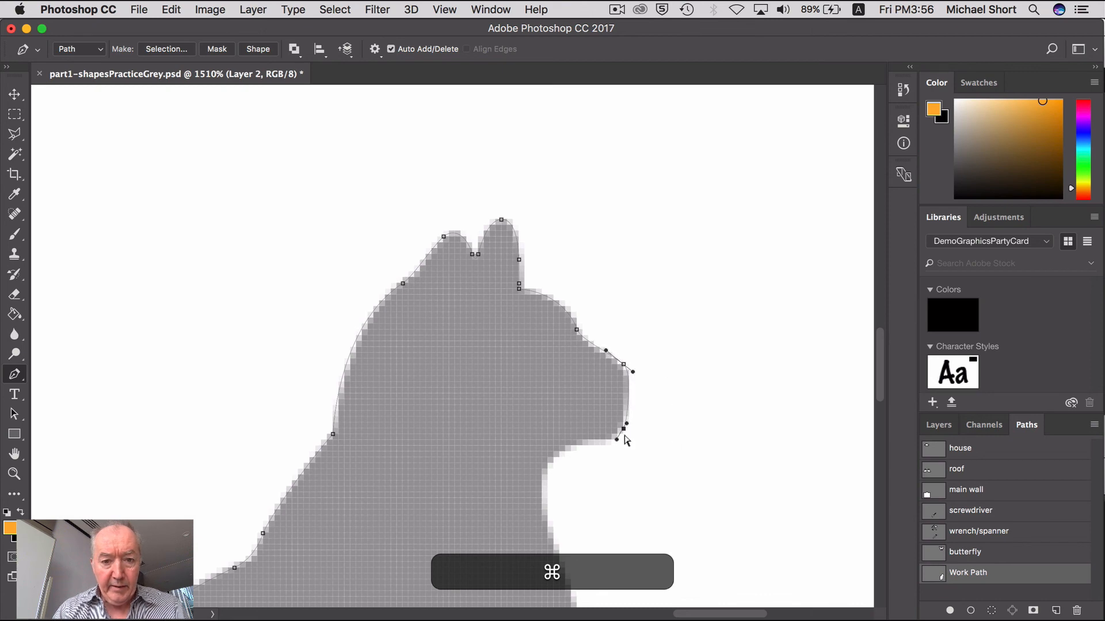
pyautogui.moveTo(617, 439); pyautogui.dragTo(618, 437)
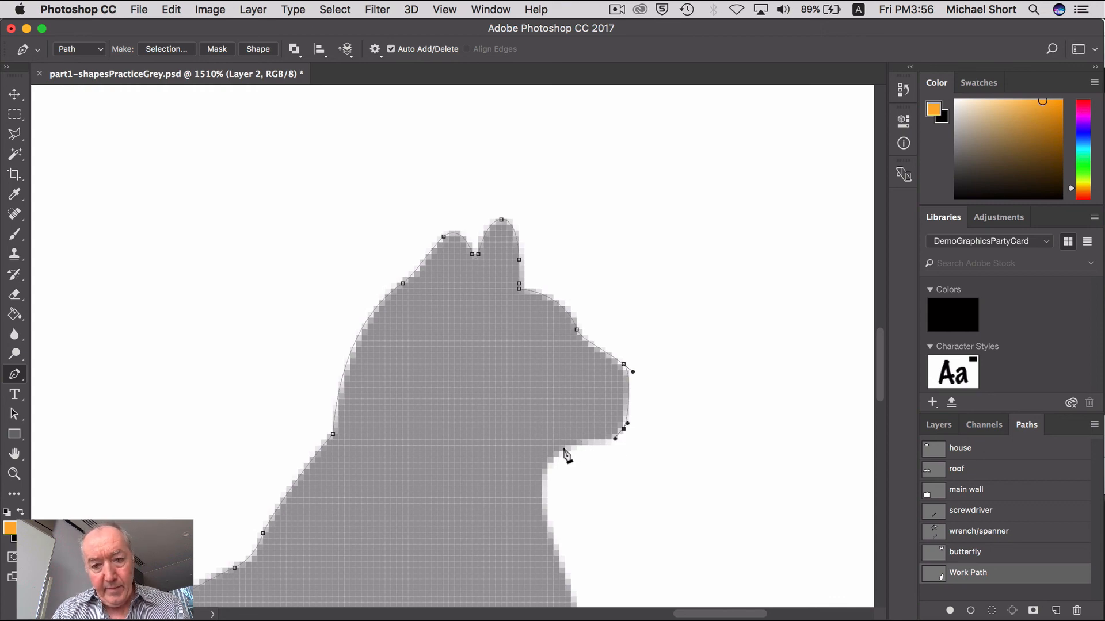
# Trace the cat's throat with curved anchors under the jaw and at the narrowest part of the neck
pyautogui.moveTo(565, 452); pyautogui.dragTo(546, 468)
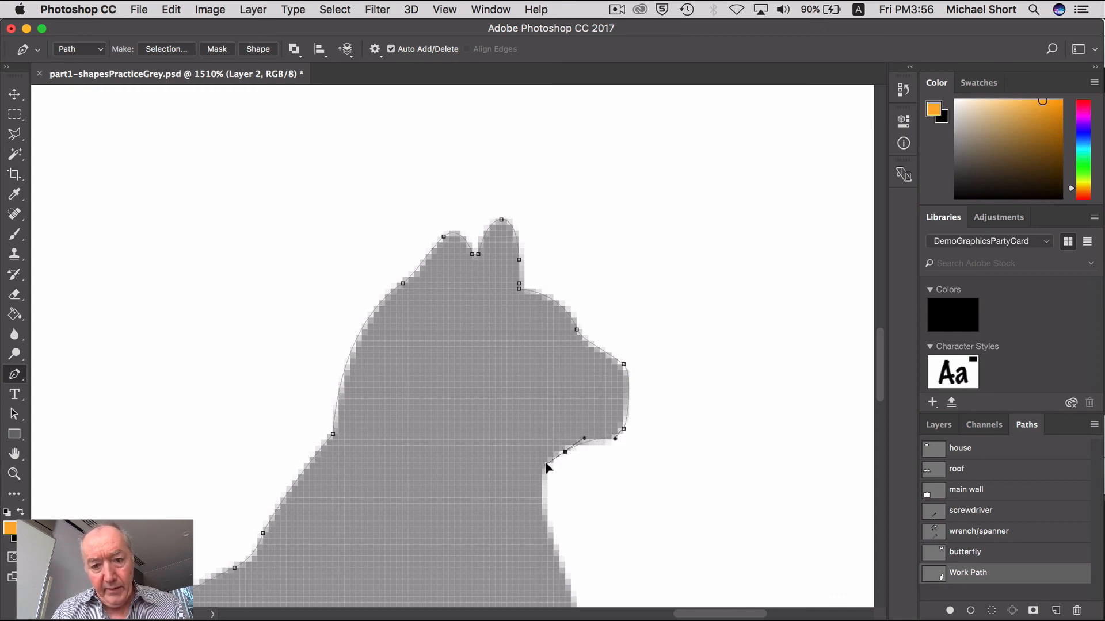
pyautogui.click(542, 510)
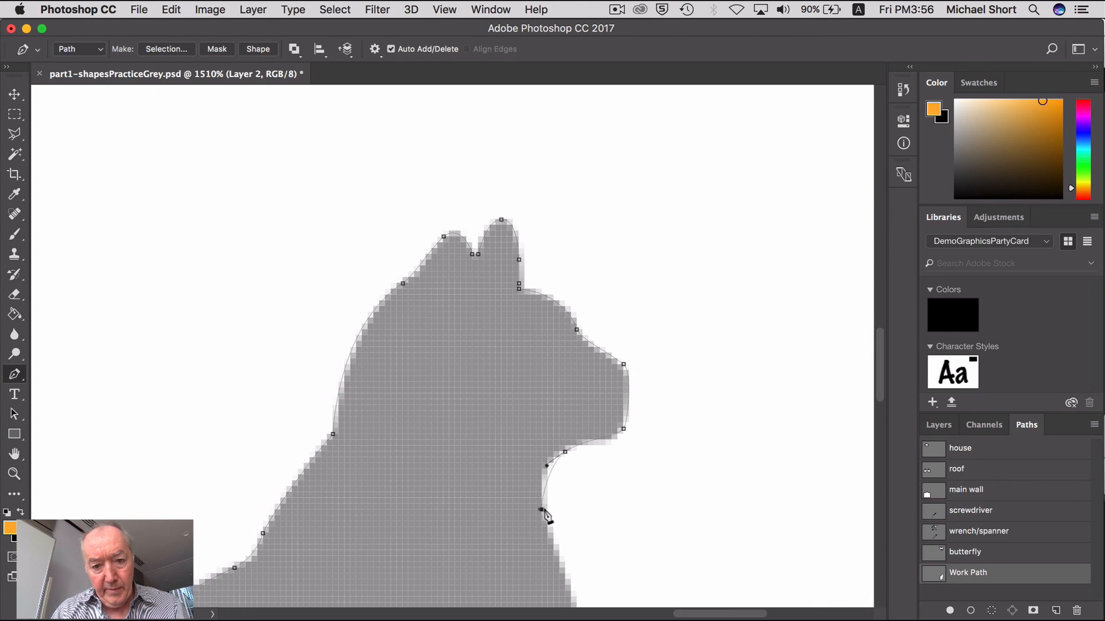
pyautogui.moveTo(542, 511); pyautogui.dragTo(547, 531)
# Add a curved anchor with vertical handles at the fullest part of the chest and nudge it onto the grey edge
pyautogui.press('space')
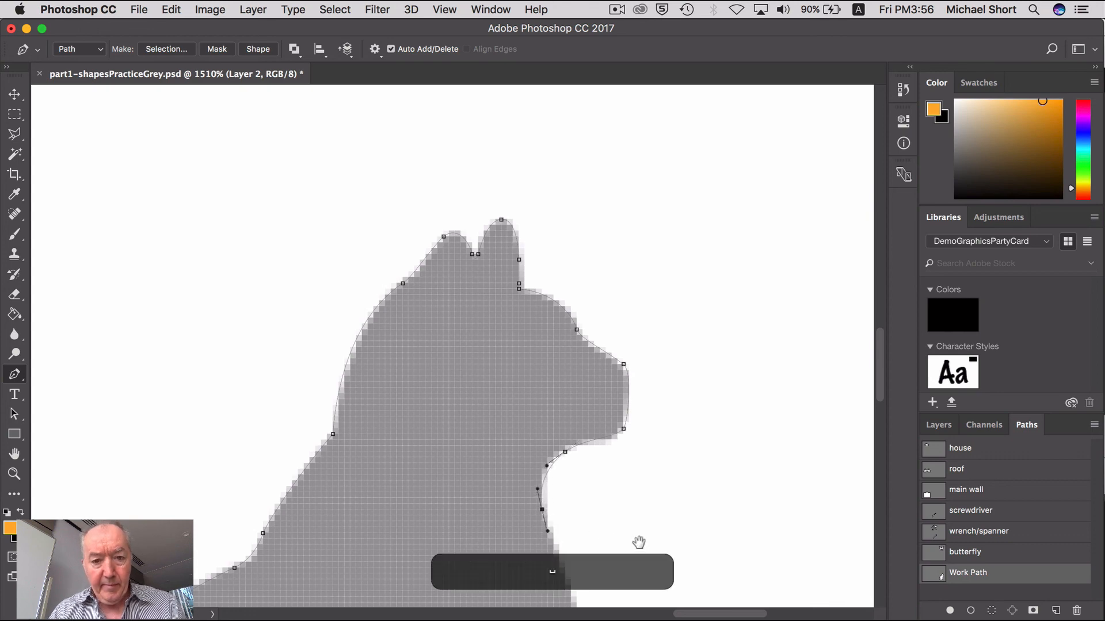
pyautogui.moveTo(639, 542); pyautogui.dragTo(599, 303)
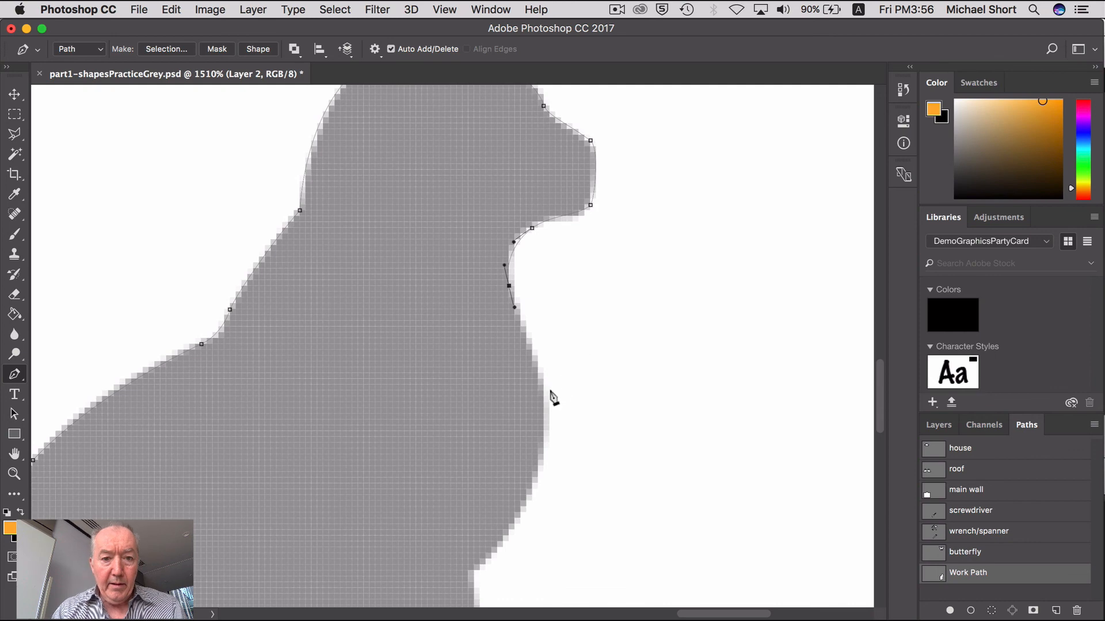
pyautogui.moveTo(550, 408); pyautogui.dragTo(550, 446)
pyautogui.press('super')
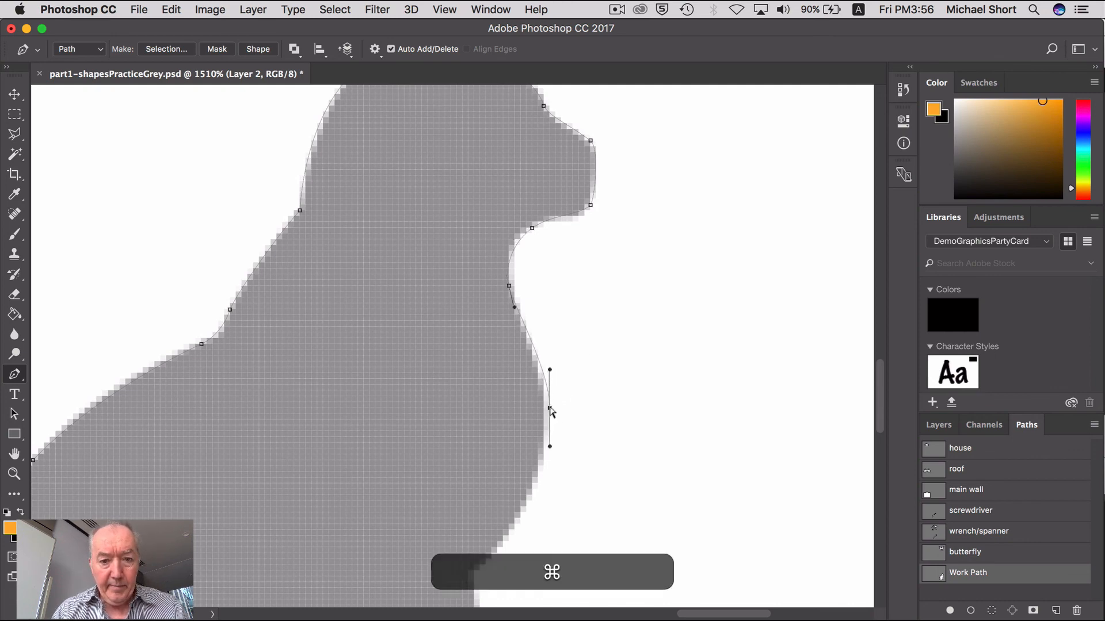
pyautogui.moveTo(550, 408); pyautogui.dragTo(545, 413)
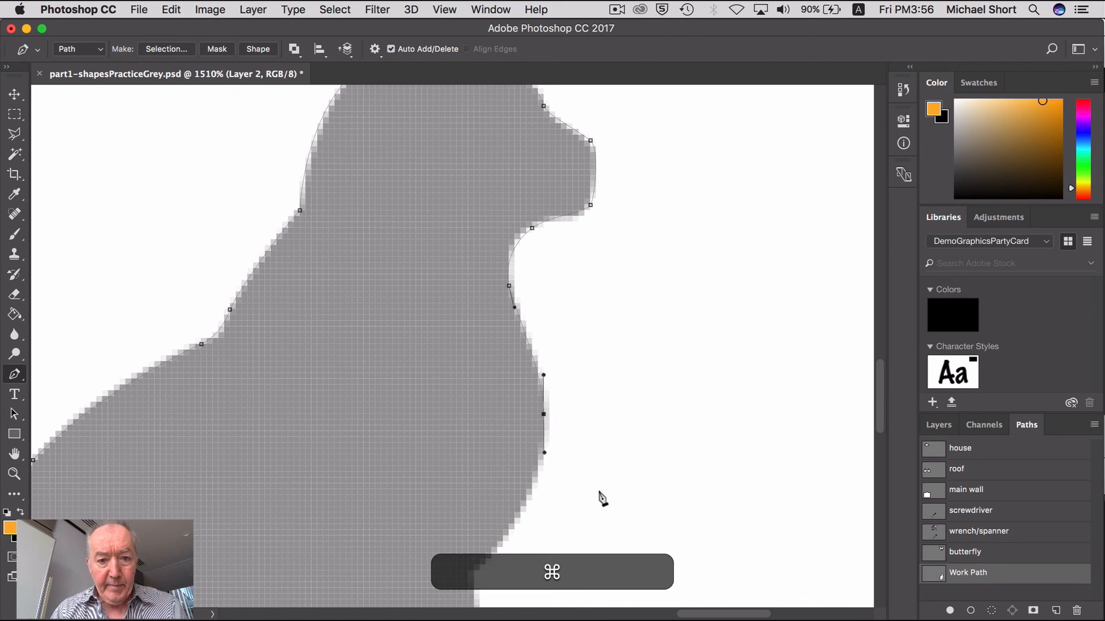
# Trace the lower chest with a curved anchor on its slope and another at the corner where the front leg begins
pyautogui.press('space')
pyautogui.moveTo(599, 498); pyautogui.dragTo(624, 324)
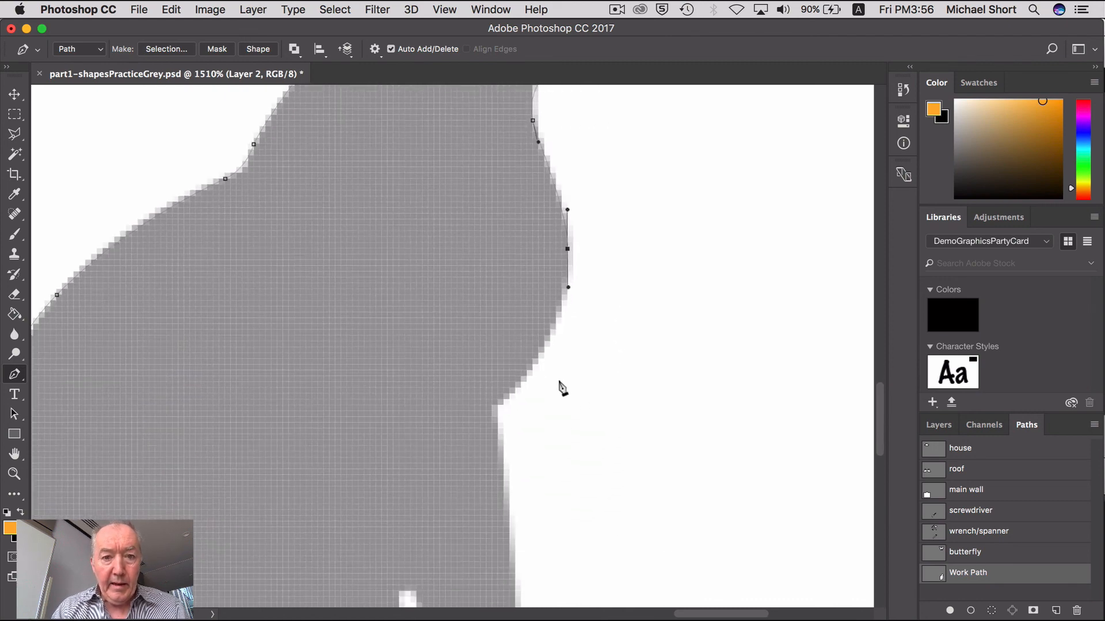
pyautogui.moveTo(539, 359)
pyautogui.mouseDown()
pyautogui.moveTo(520, 382)
pyautogui.moveTo(538, 359)
pyautogui.mouseUp()
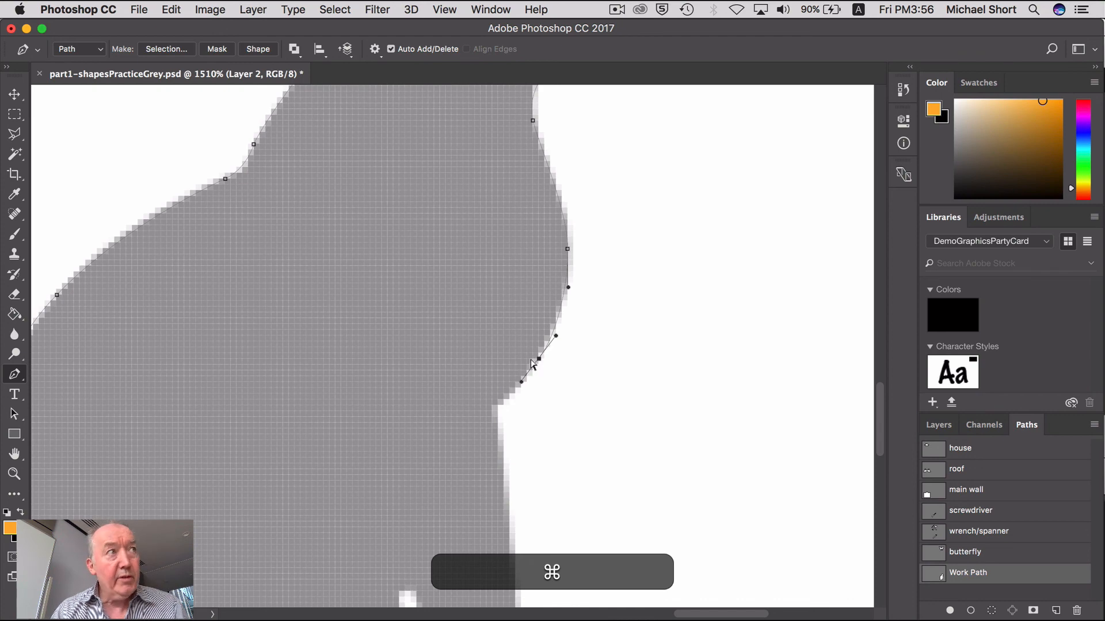
pyautogui.click(498, 407)
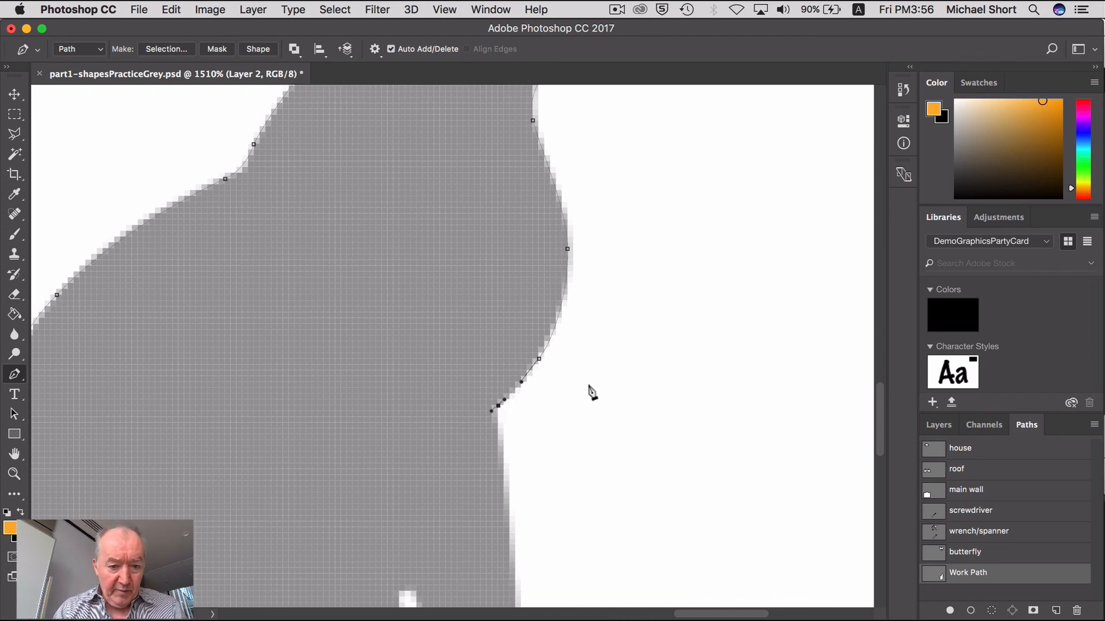
# Redirect the leg-top corner's handle down the front leg, then add a curved anchor where the leg meets the paw and nudge it onto the corner
pyautogui.moveTo(598, 423); pyautogui.dragTo(564, 234)
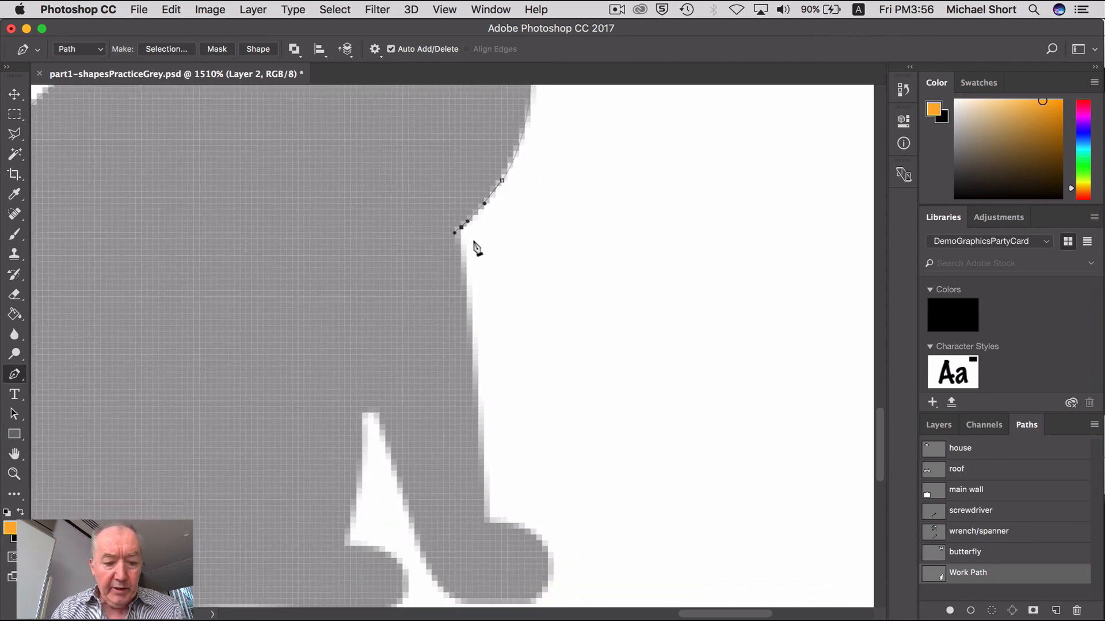
pyautogui.keyDown('alt'); pyautogui.click(462, 227); pyautogui.keyUp('alt')
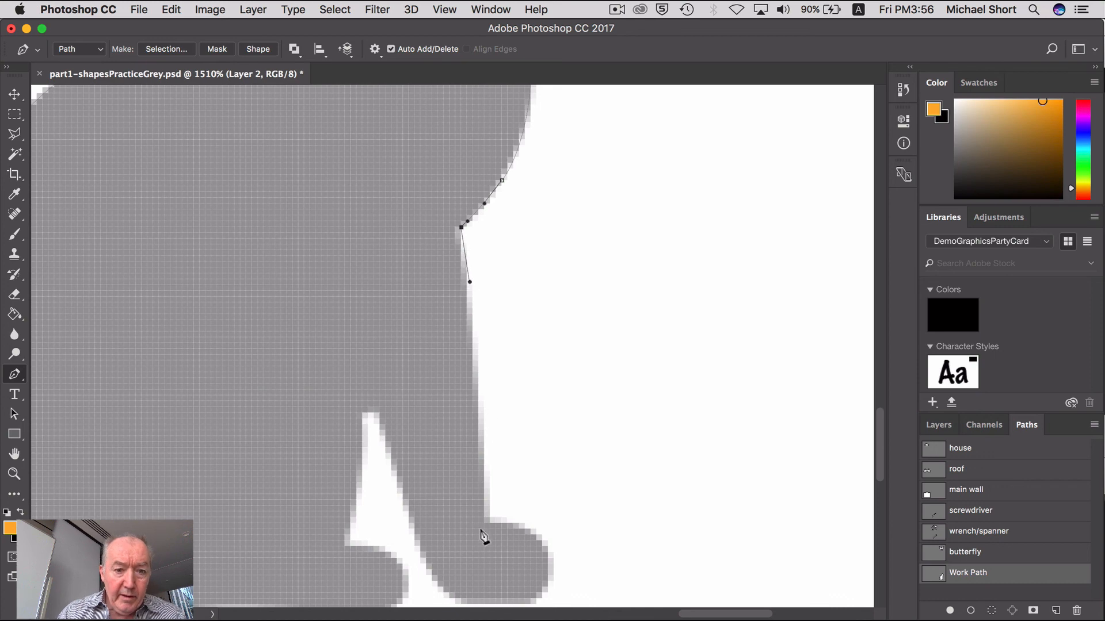
pyautogui.moveTo(484, 511); pyautogui.dragTo(485, 567)
pyautogui.press('space')
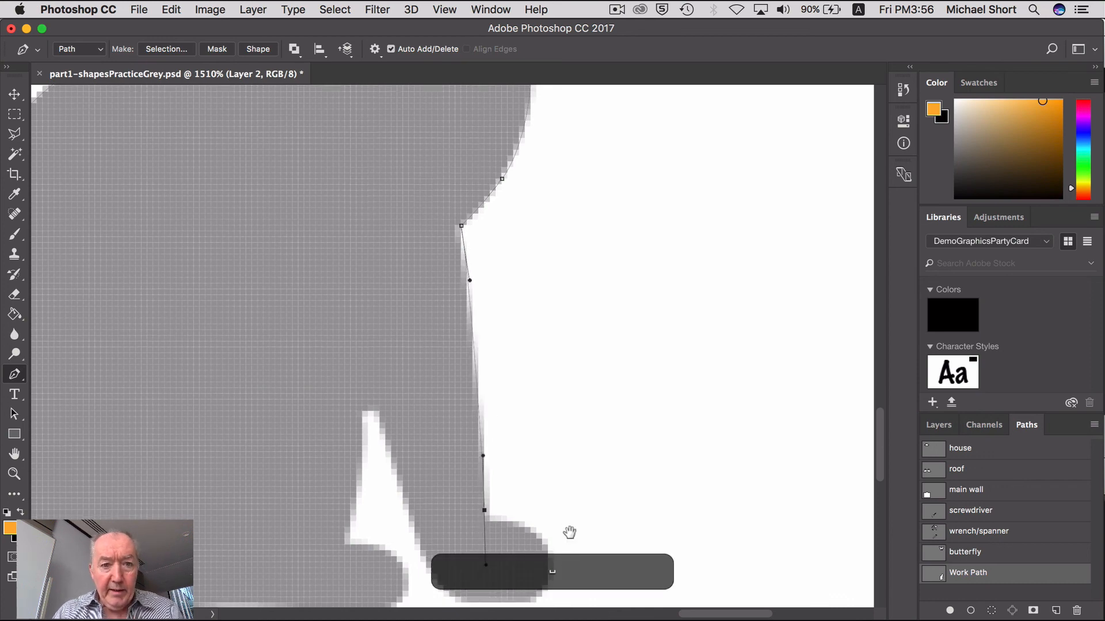
pyautogui.moveTo(569, 533); pyautogui.dragTo(569, 385)
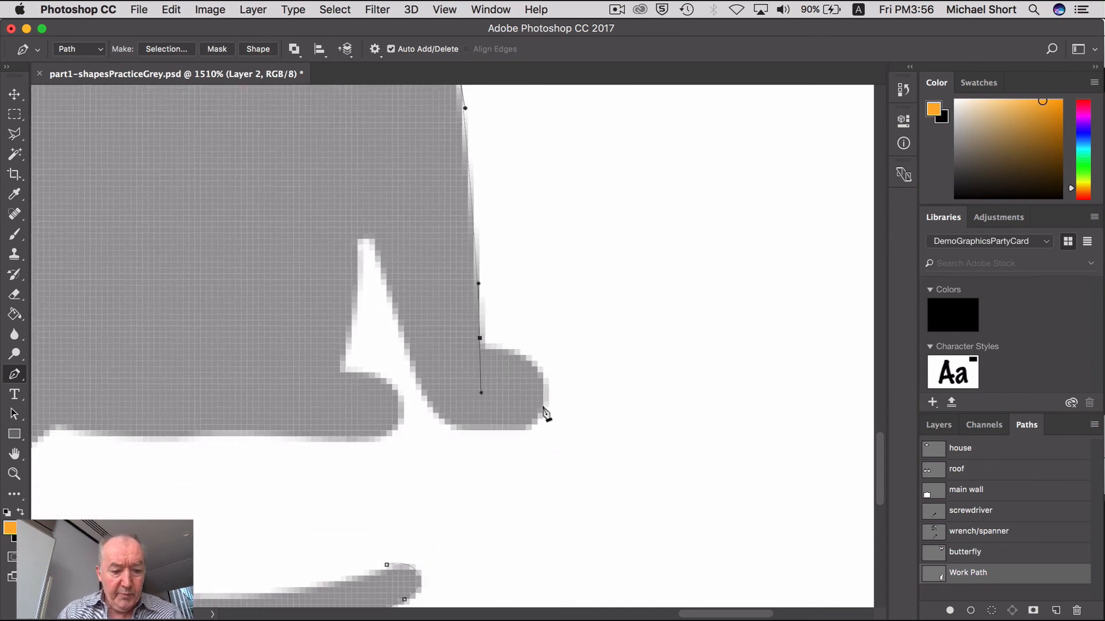
pyautogui.press('super')
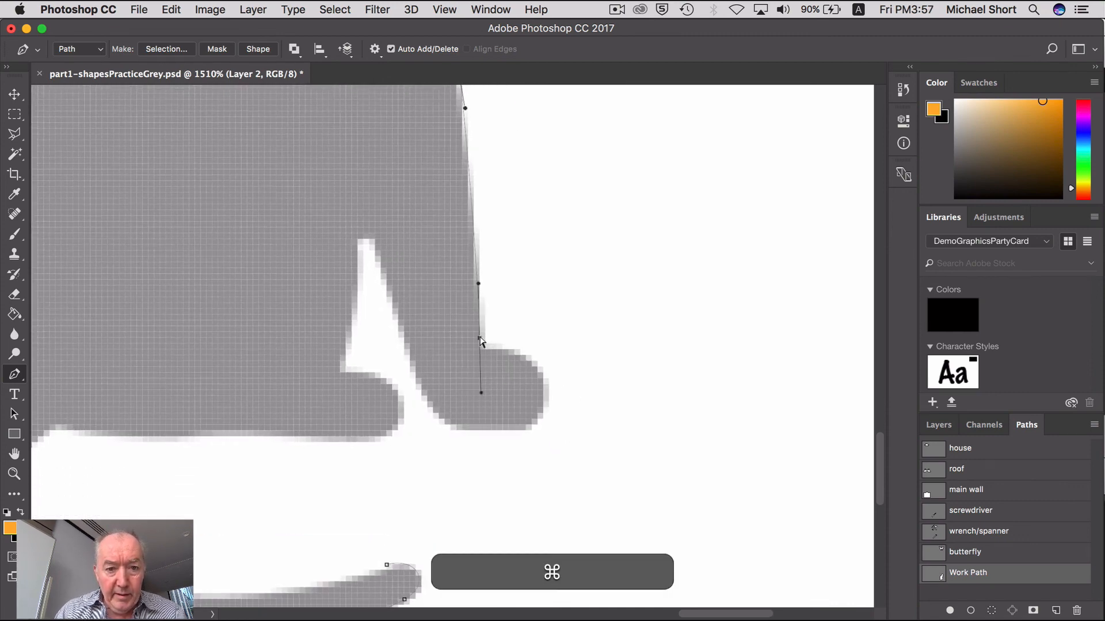
pyautogui.moveTo(481, 340); pyautogui.dragTo(481, 345)
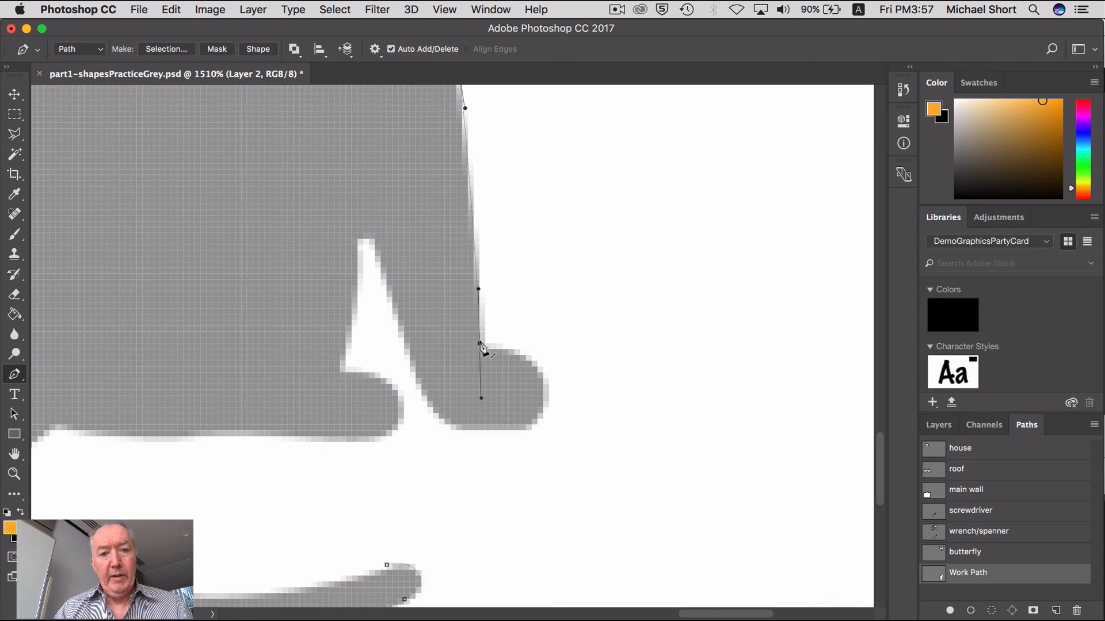
# Break the outgoing handle of the anchor between leg and paw and redirect it as a short handle along the paw's upper edge
pyautogui.press('alt')
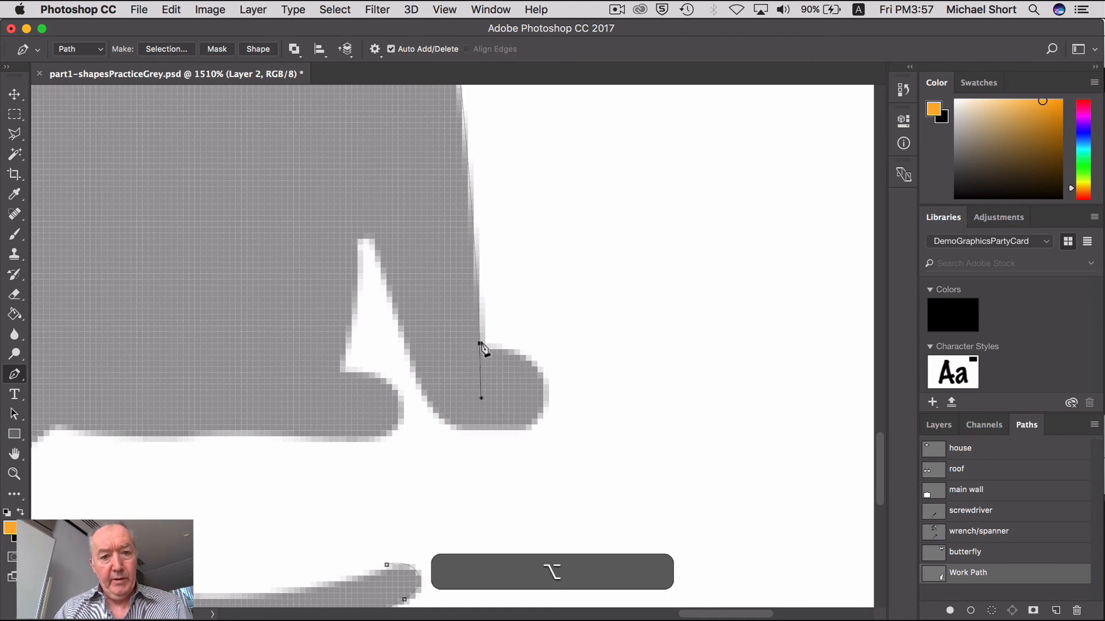
pyautogui.press('super+z')
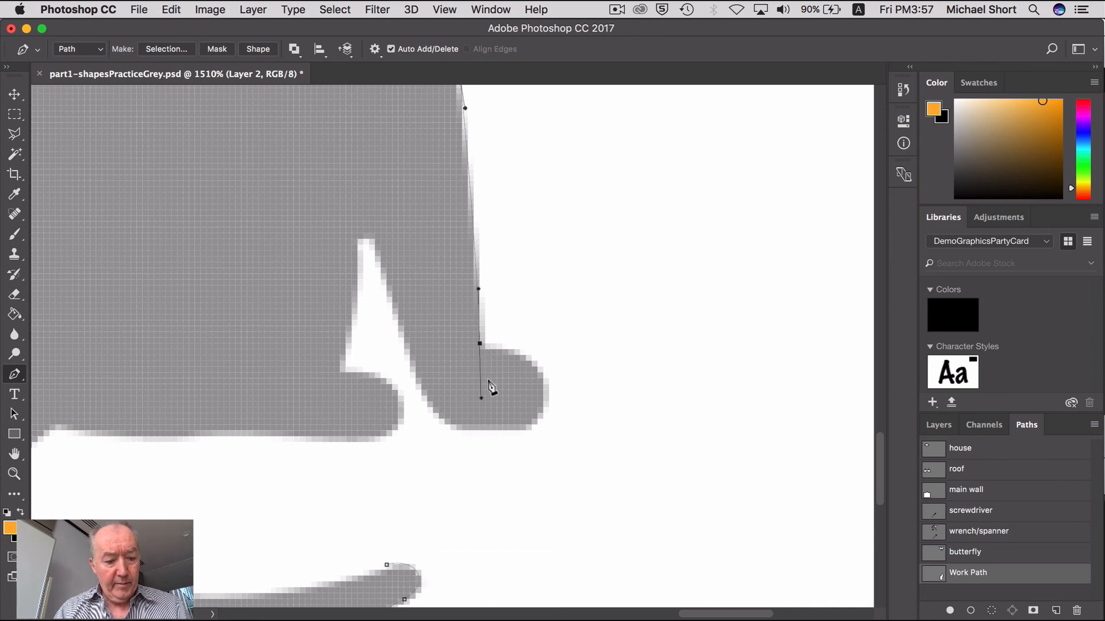
pyautogui.press('alt')
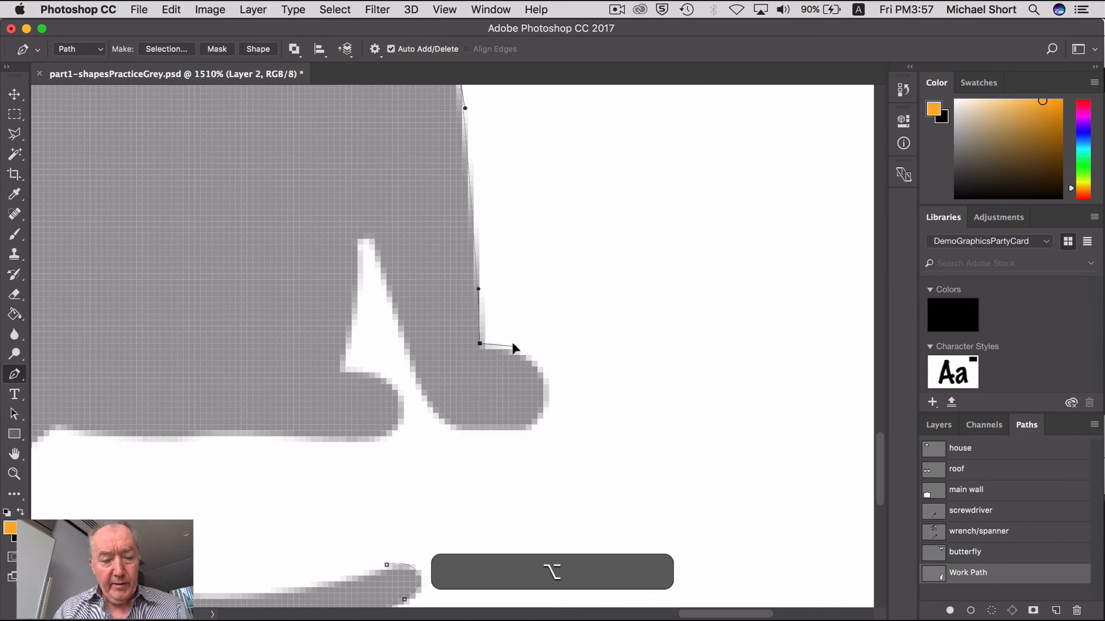
pyautogui.moveTo(504, 345); pyautogui.dragTo(511, 345)
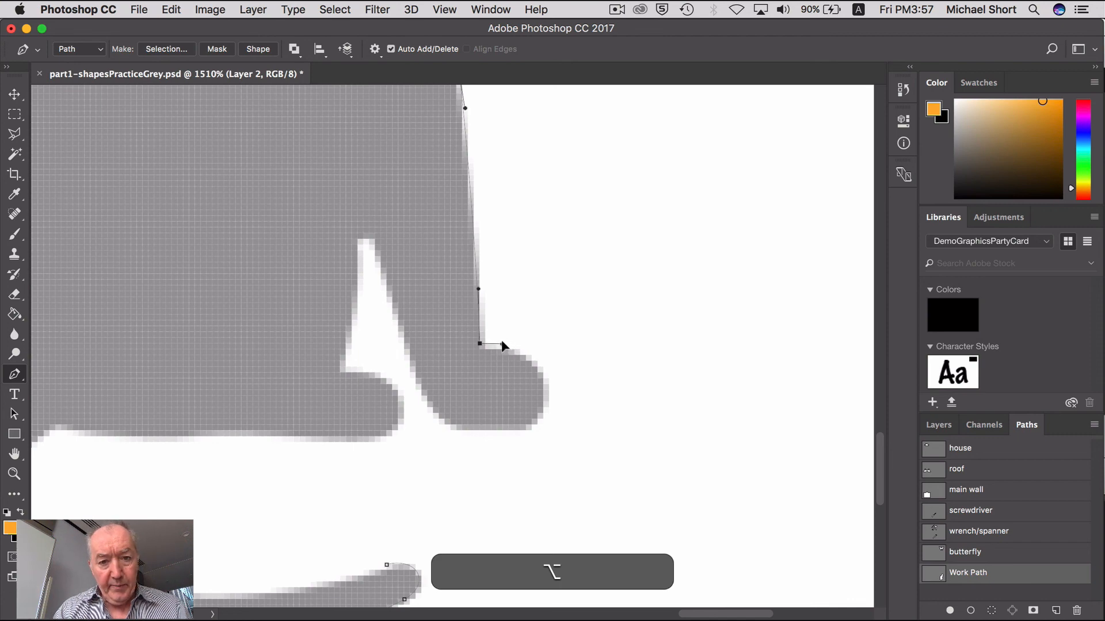
# Trace the front paw with curved anchors on its upper edge, tip and underside, ending with an anchor at the heel
pyautogui.click(520, 350)
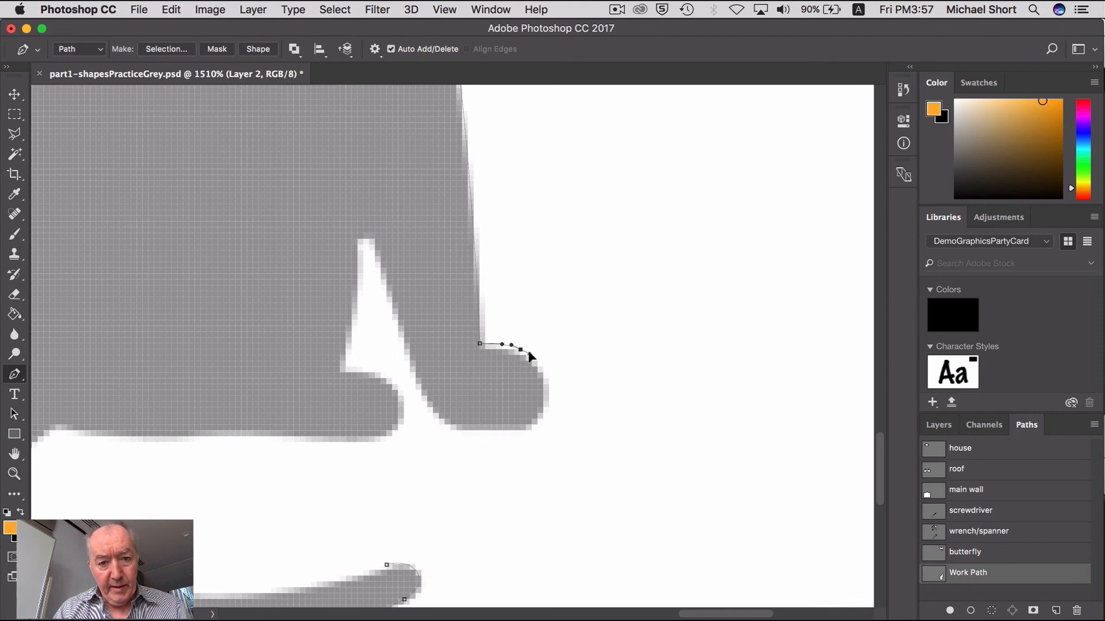
pyautogui.moveTo(521, 351); pyautogui.dragTo(531, 355)
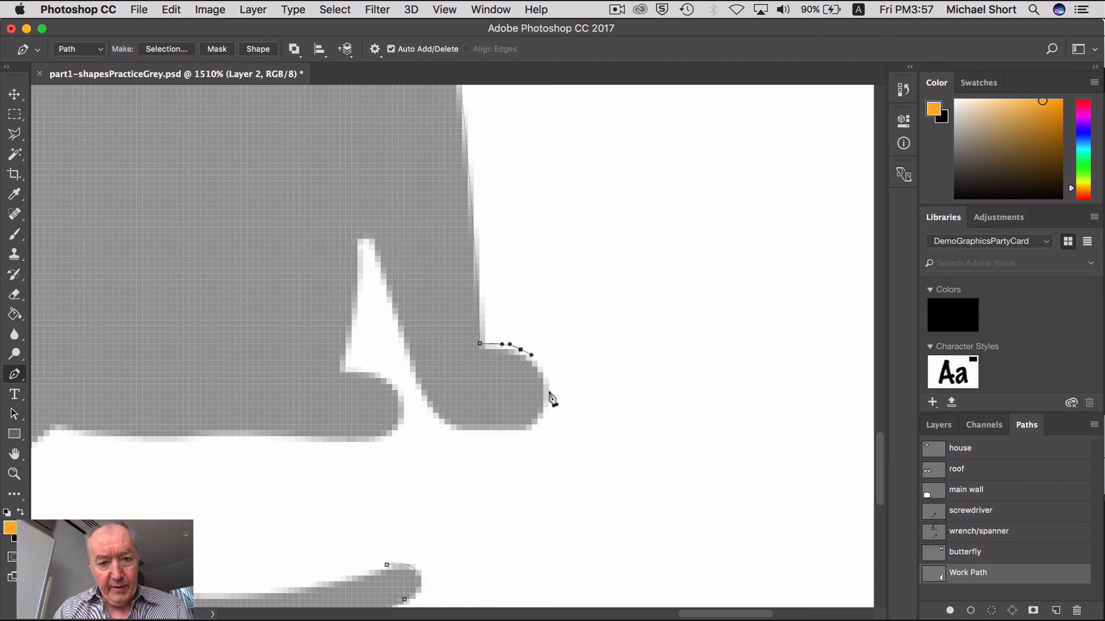
pyautogui.moveTo(550, 396); pyautogui.dragTo(544, 426)
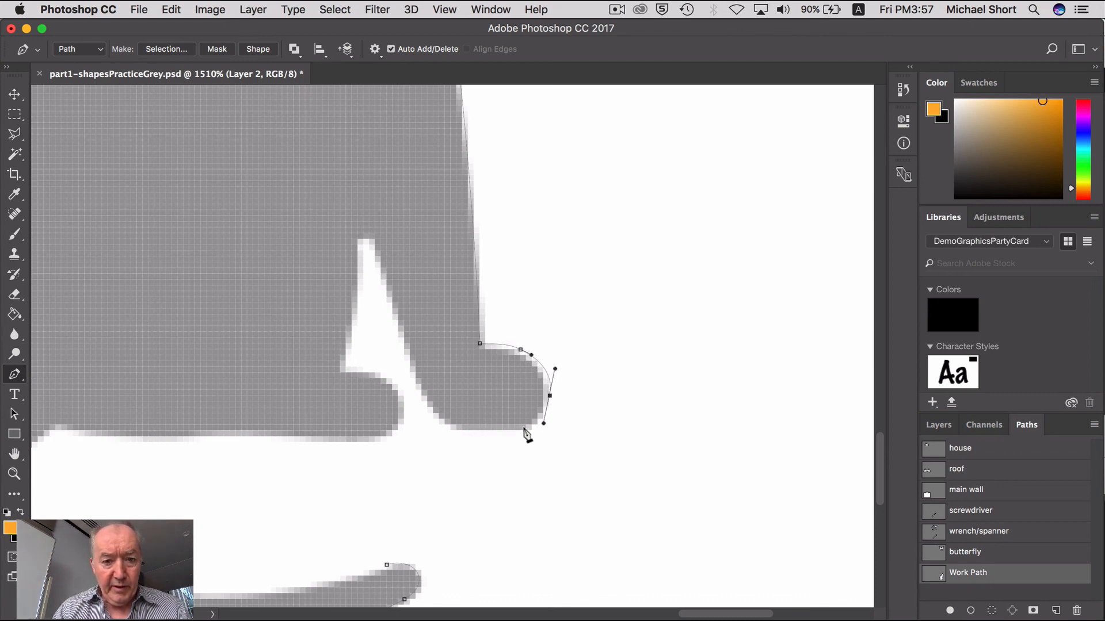
pyautogui.click(521, 430)
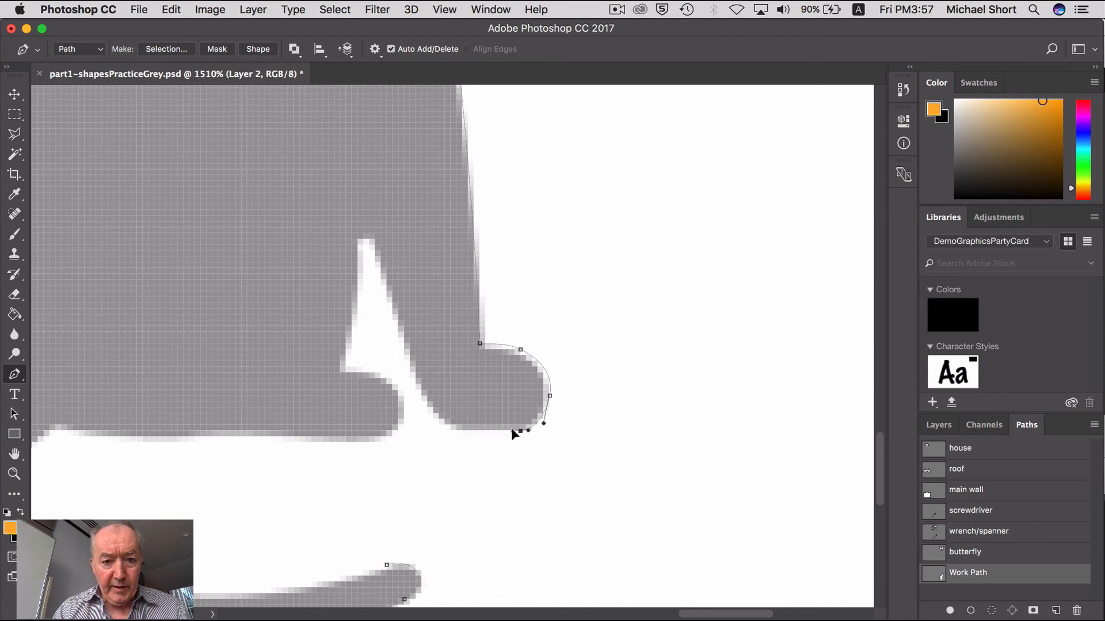
pyautogui.moveTo(512, 433); pyautogui.dragTo(453, 431)
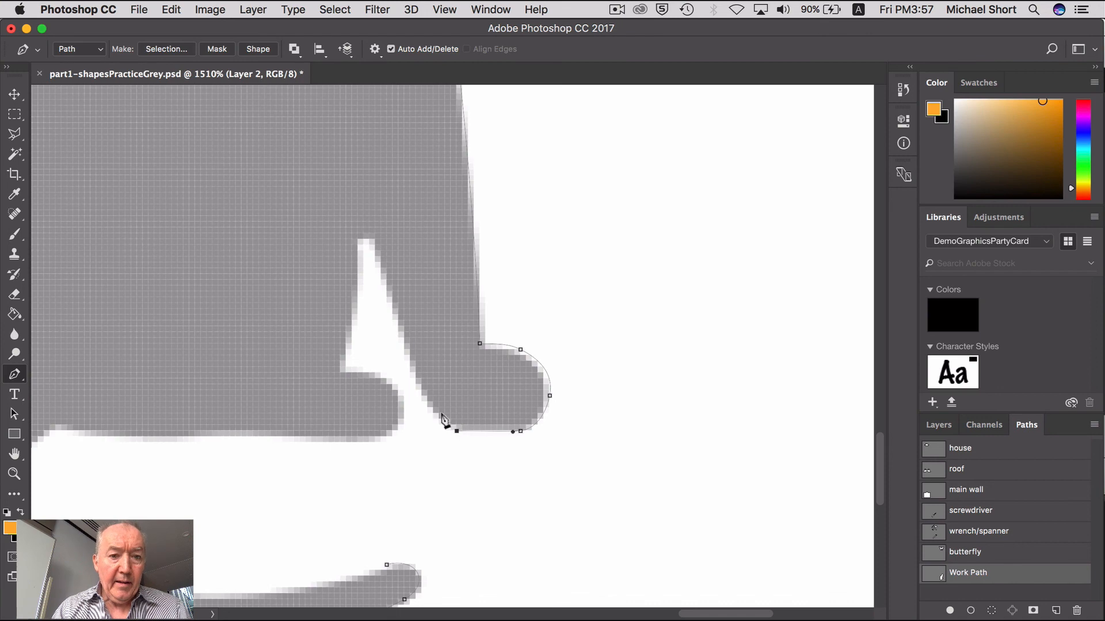
pyautogui.click(457, 431)
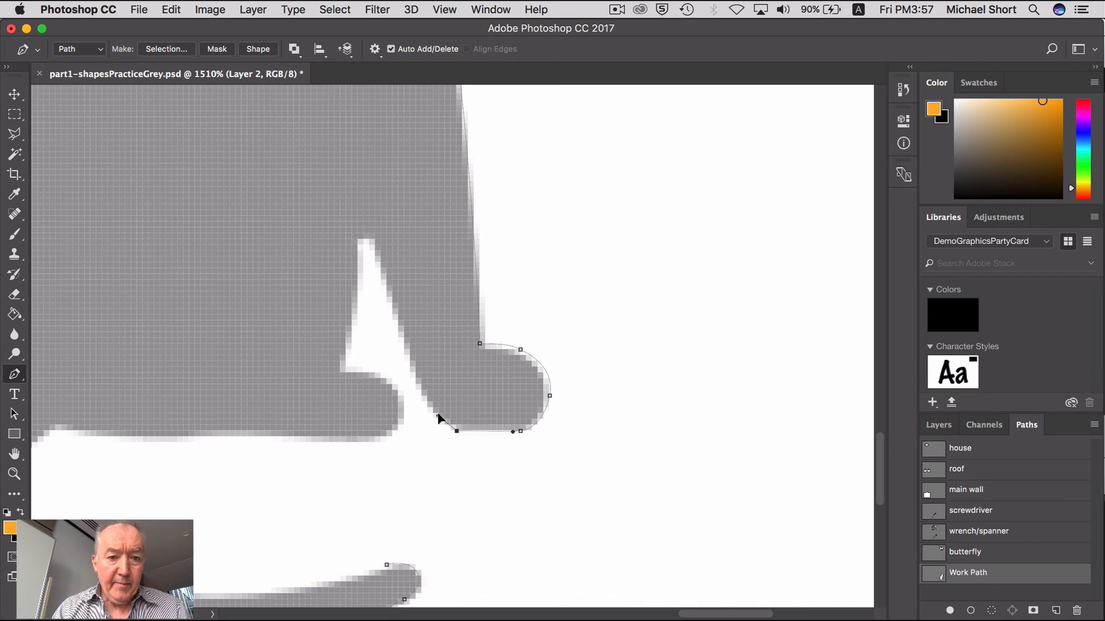
# Trace up the back of the front leg with a curved anchor and place anchors on both sides of the gap's narrow top
pyautogui.moveTo(437, 416); pyautogui.dragTo(398, 326)
pyautogui.click(375, 239)
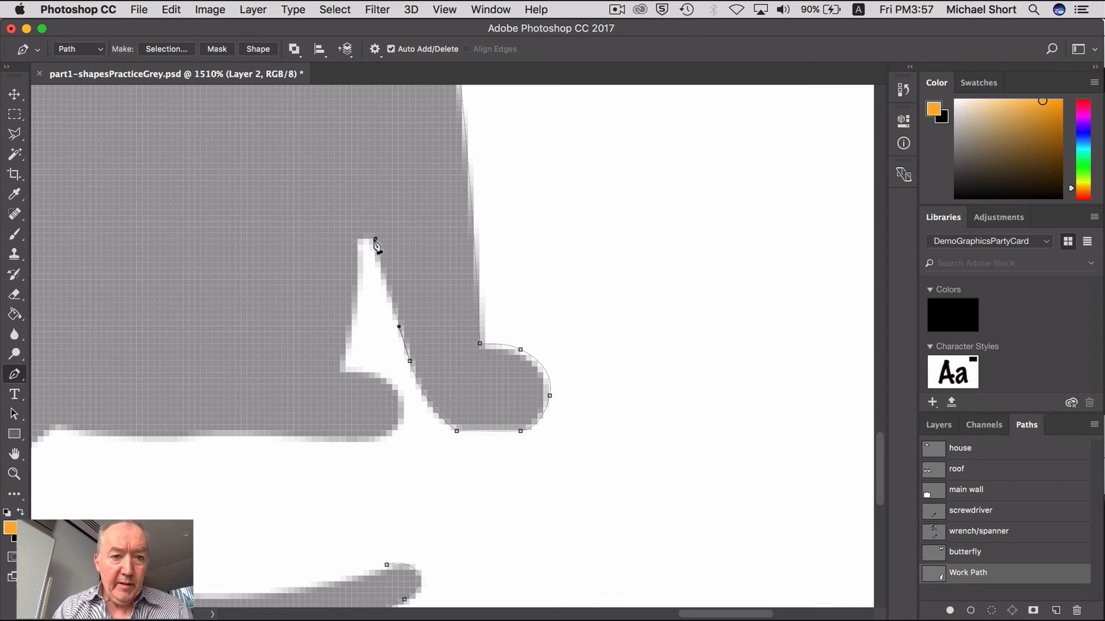
pyautogui.moveTo(357, 244); pyautogui.dragTo(357, 257)
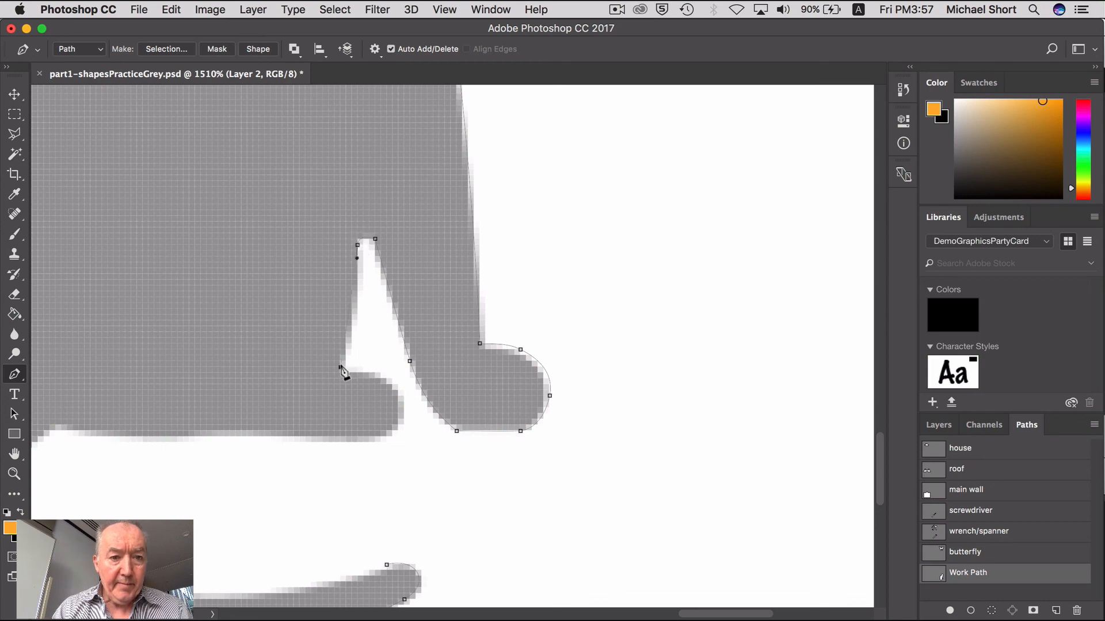
# Add a curved anchor at the gap's lower corner, redirect its outgoing handle along the second paw's upper edge, and nudge the anchor onto the corner
pyautogui.moveTo(327, 389); pyautogui.dragTo(328, 393)
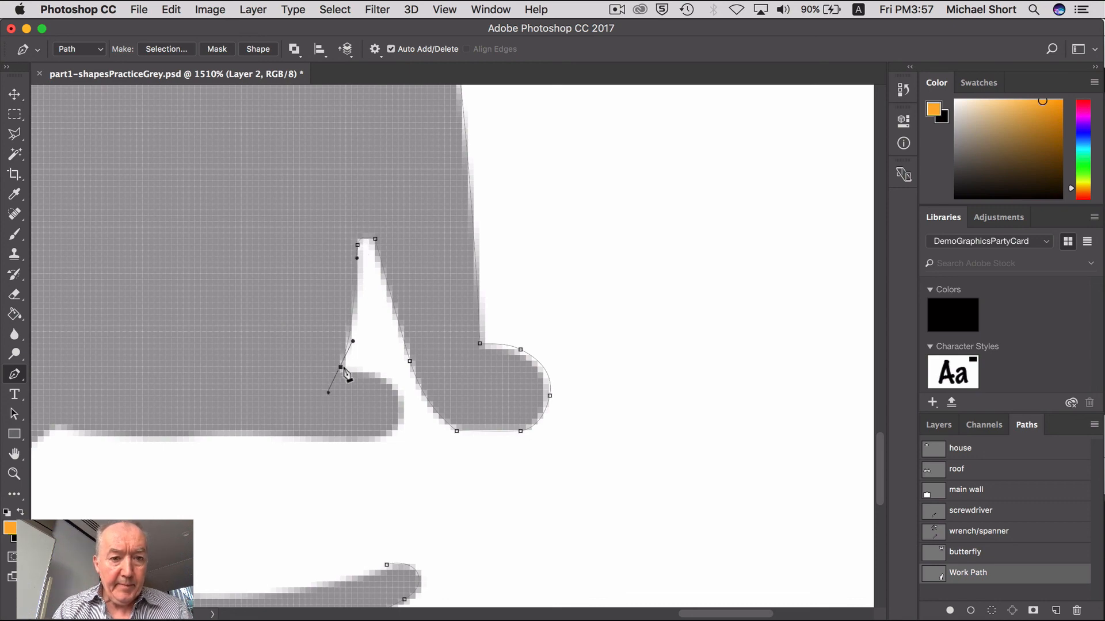
pyautogui.press('super+z')
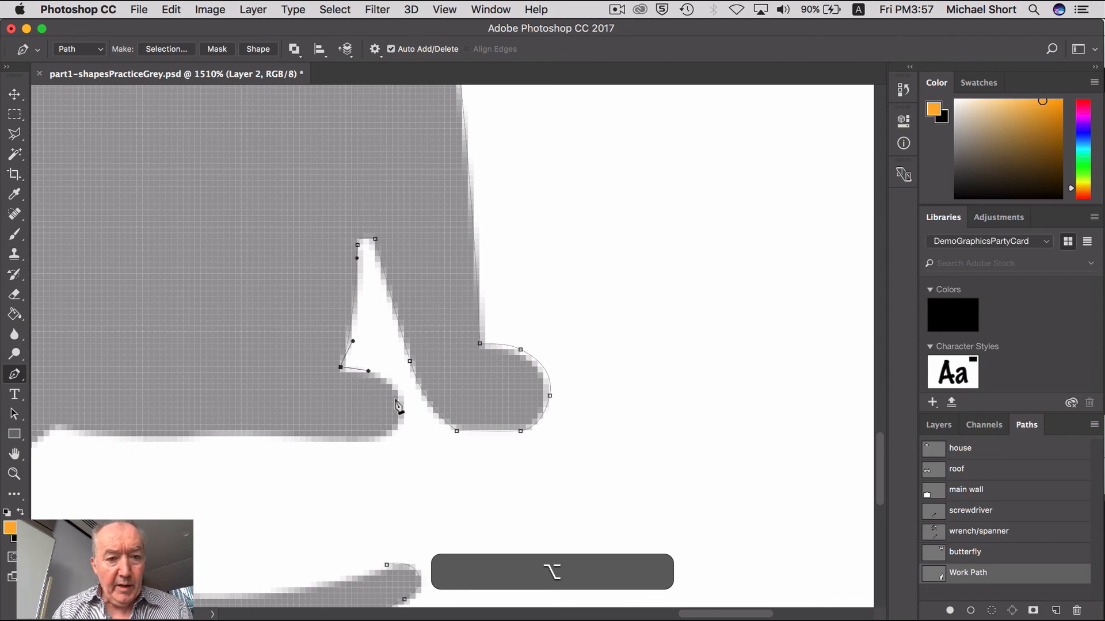
pyautogui.press('super')
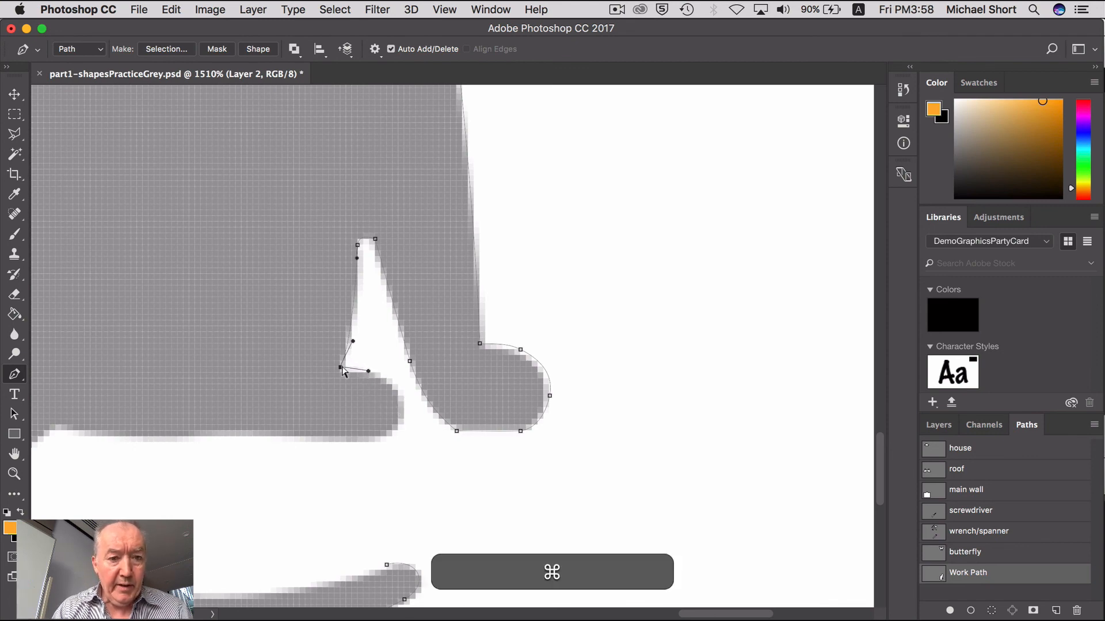
pyautogui.moveTo(341, 378); pyautogui.dragTo(342, 373)
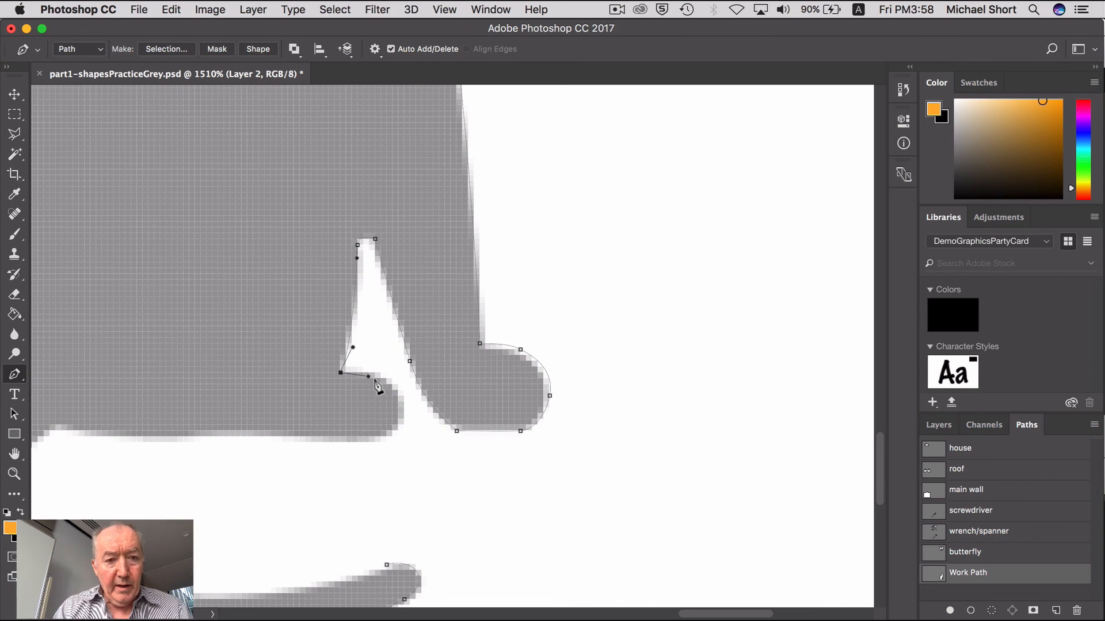
pyautogui.press('super')
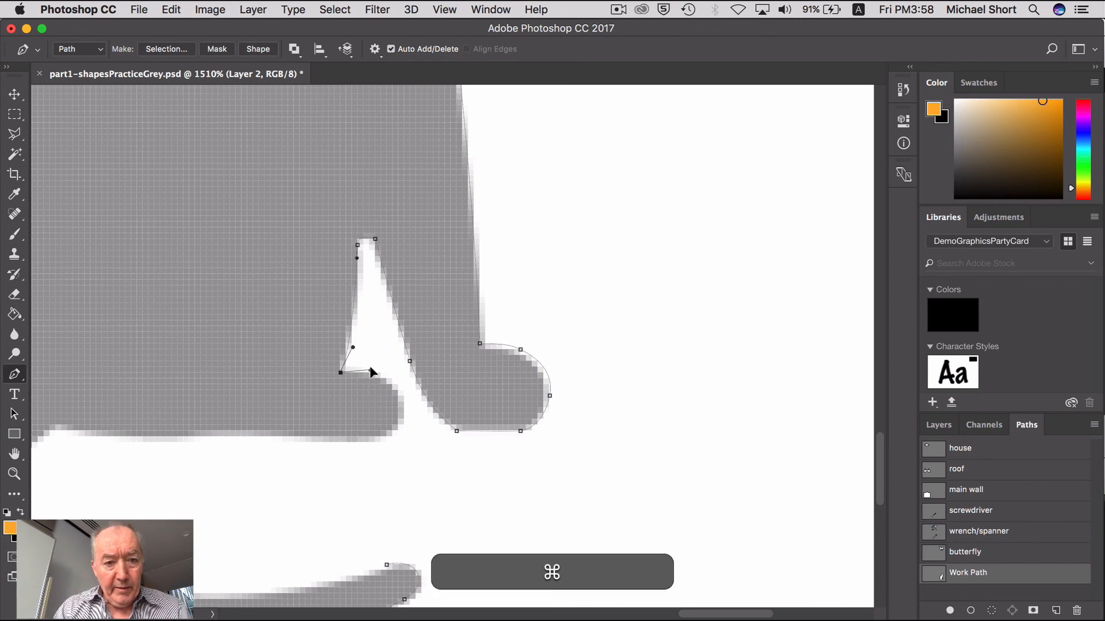
# Trace around the second paw's upper edge, tip and underside, and continue with curved anchors along the cat's base to where the tail begins
pyautogui.click(381, 373)
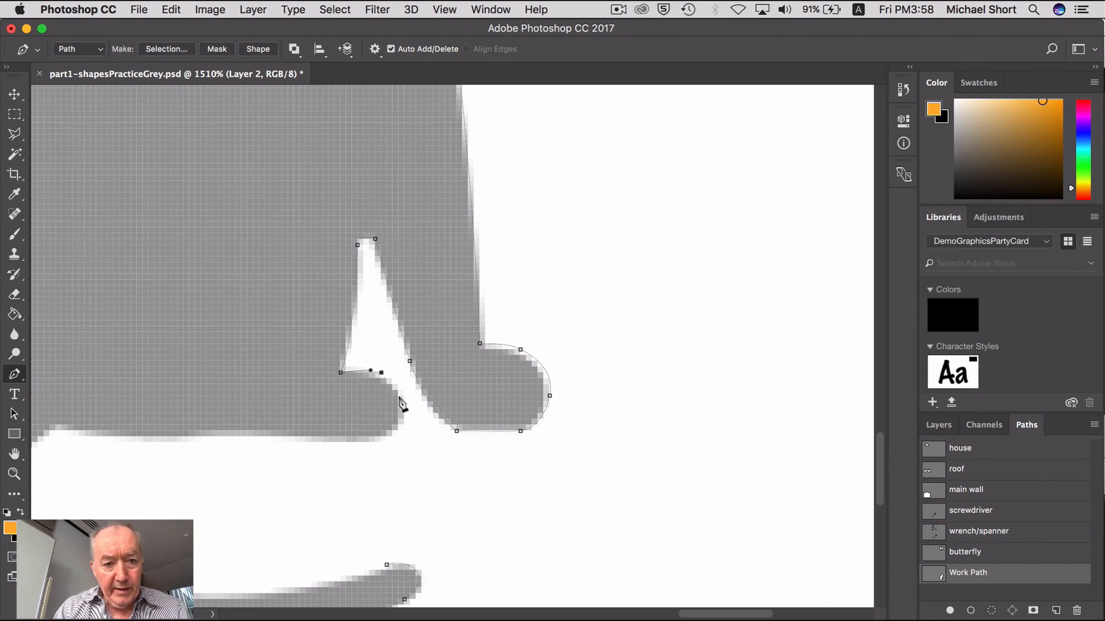
pyautogui.moveTo(404, 408); pyautogui.dragTo(404, 429)
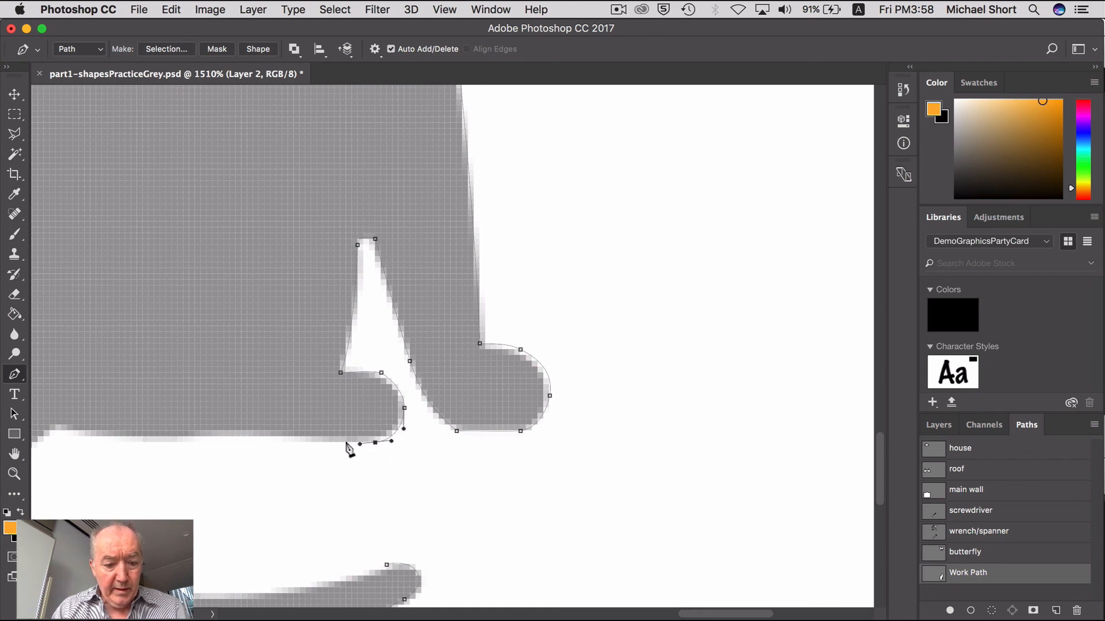
pyautogui.press('space')
pyautogui.moveTo(327, 444); pyautogui.dragTo(504, 416)
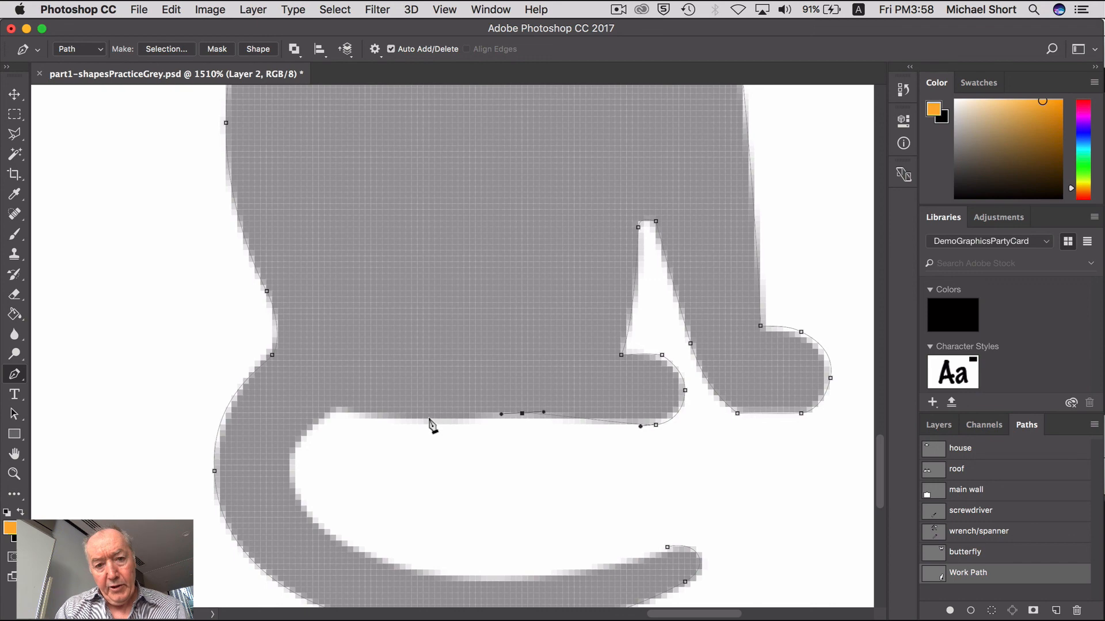
pyautogui.moveTo(429, 419); pyautogui.dragTo(402, 419)
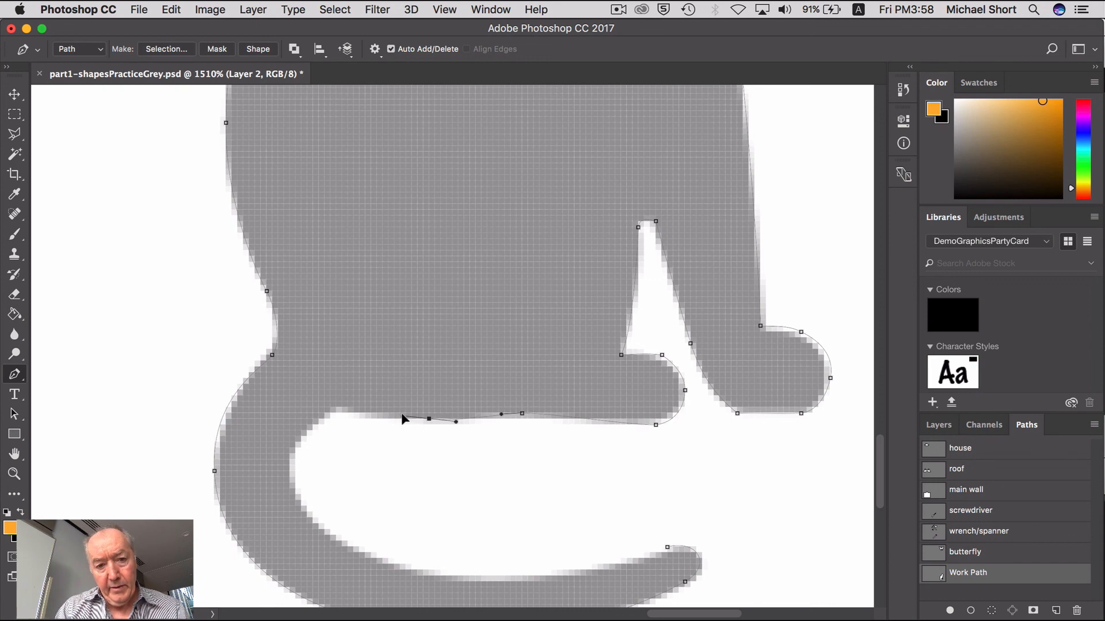
pyautogui.press('super')
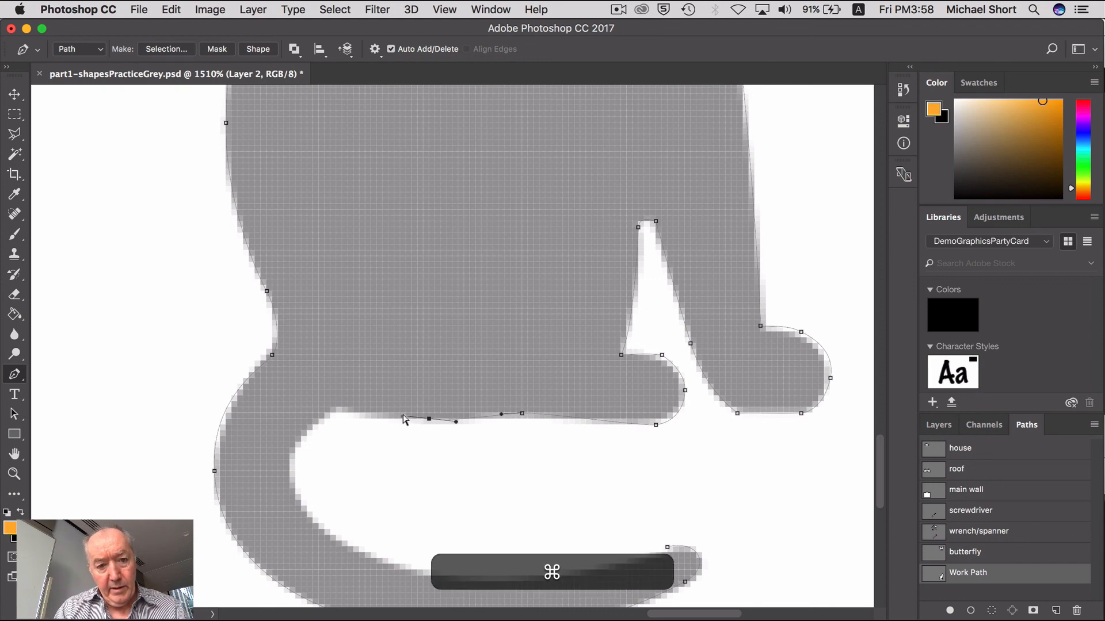
pyautogui.moveTo(403, 415); pyautogui.dragTo(321, 401)
pyautogui.click(347, 406)
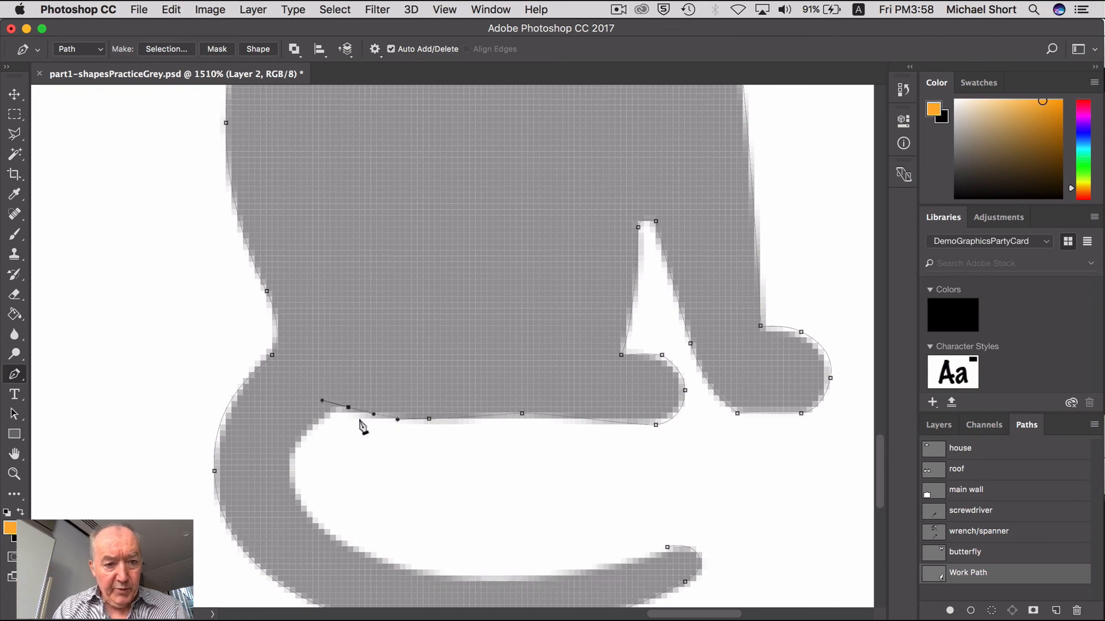
# Redirect the outgoing handle at the tail's base around the corner and place curved anchors down the start of the tail's inner curve
pyautogui.press('super')
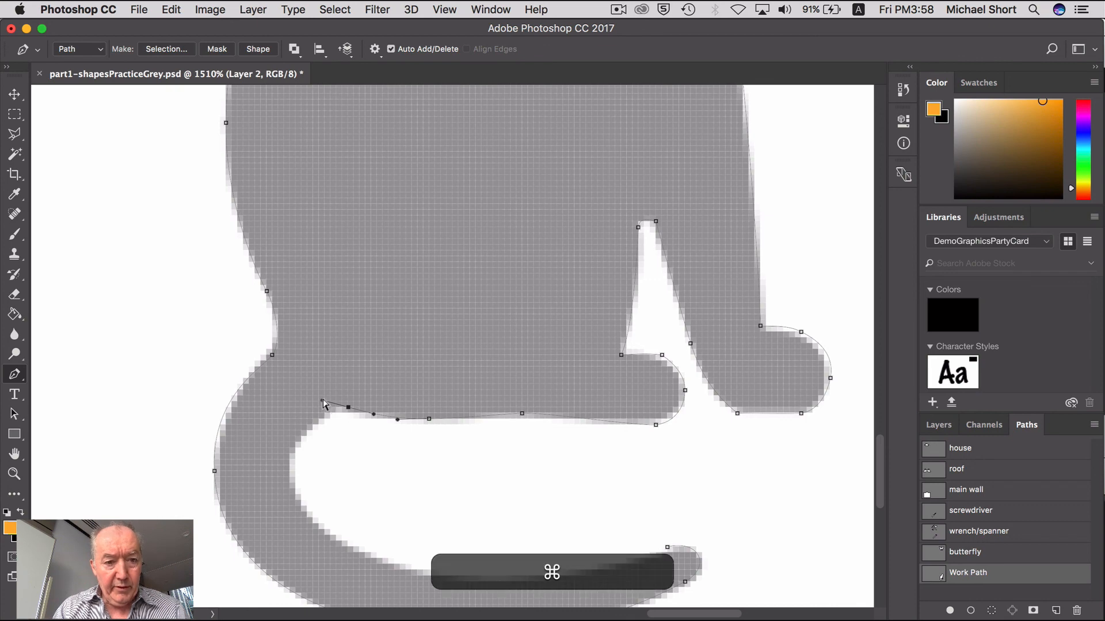
pyautogui.moveTo(323, 401); pyautogui.dragTo(305, 433)
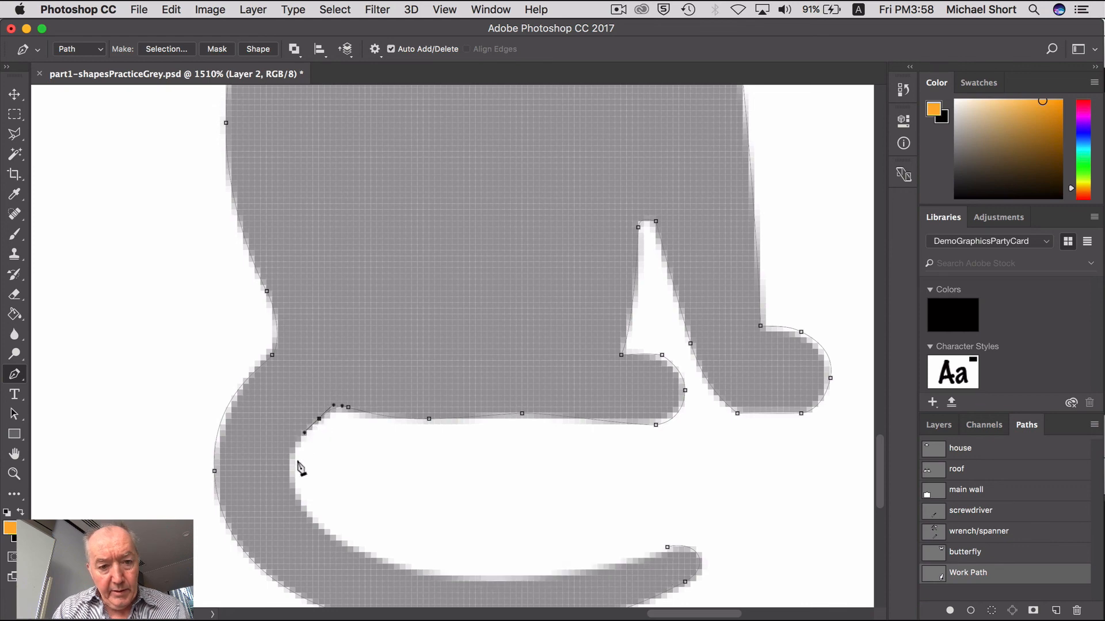
pyautogui.moveTo(290, 472); pyautogui.dragTo(294, 492)
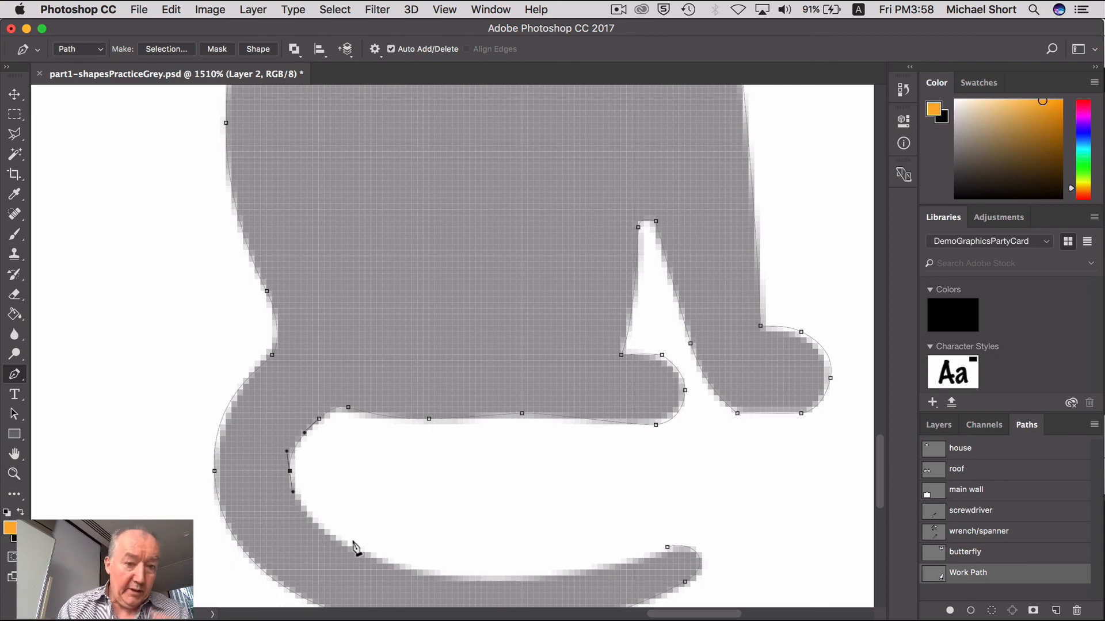
# Trace the tail's inner edge with two curved anchors, shorten the last outgoing handle, and close the path at the tail tip's starting anchor
pyautogui.moveTo(377, 559); pyautogui.dragTo(448, 583)
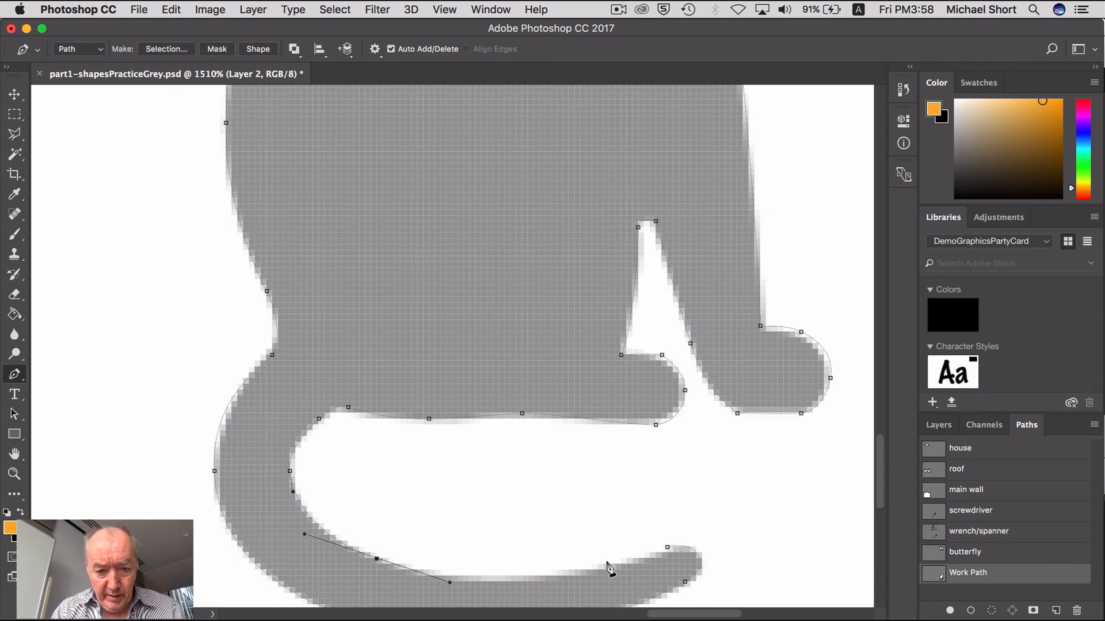
pyautogui.moveTo(610, 564); pyautogui.dragTo(658, 553)
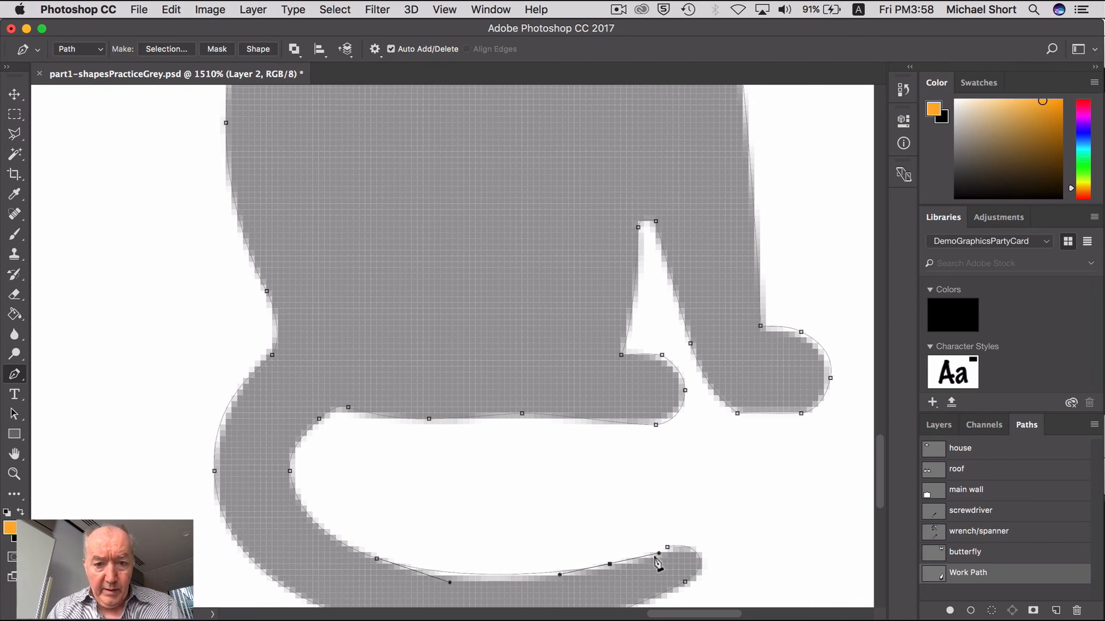
pyautogui.press('super')
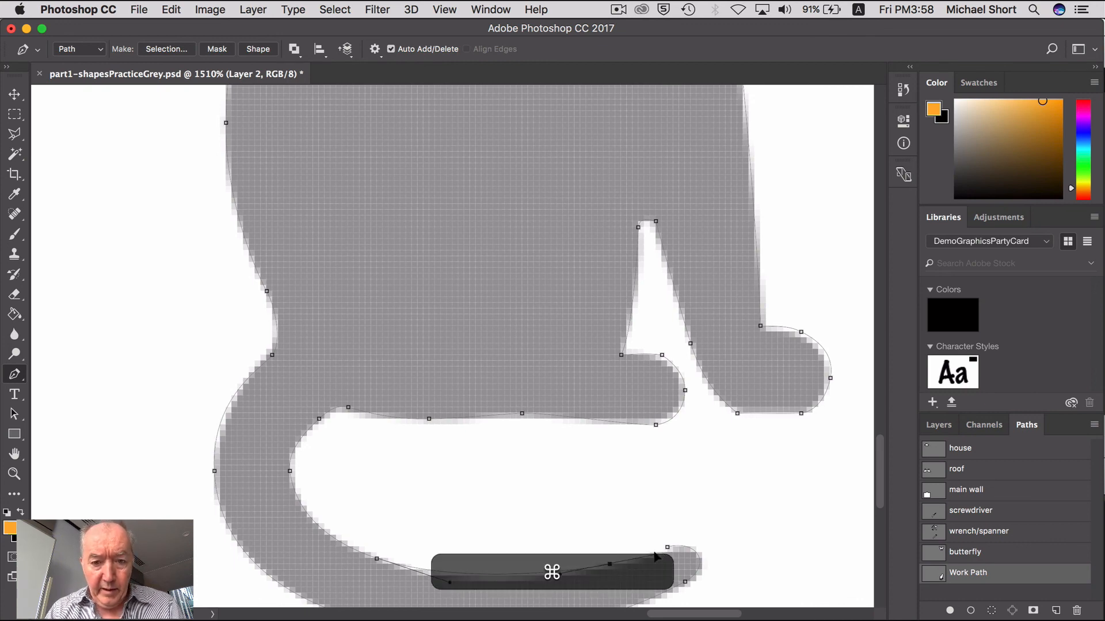
pyautogui.moveTo(656, 556); pyautogui.dragTo(638, 560)
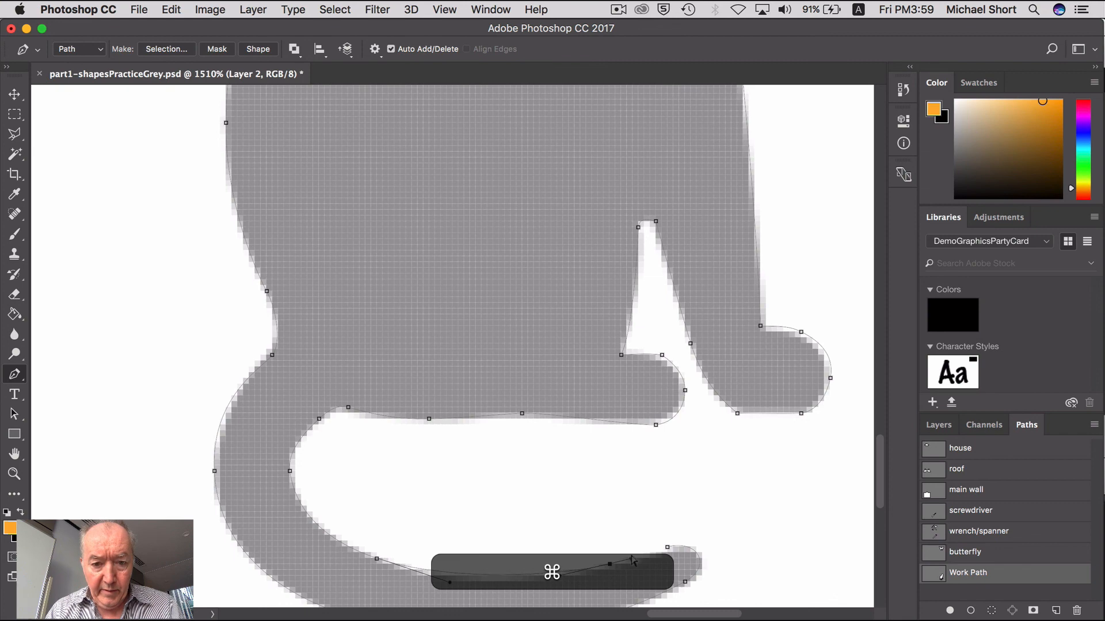
pyautogui.press('alt')
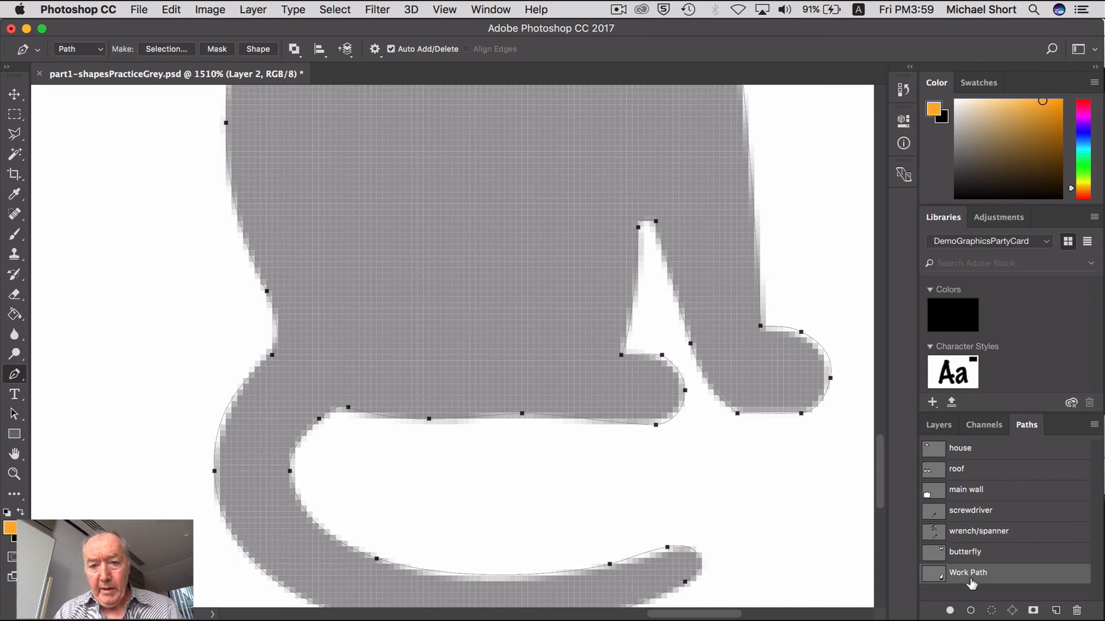
# Save the completed cat outline's work path under the name "cat"
pyautogui.doubleClick(16, 454)
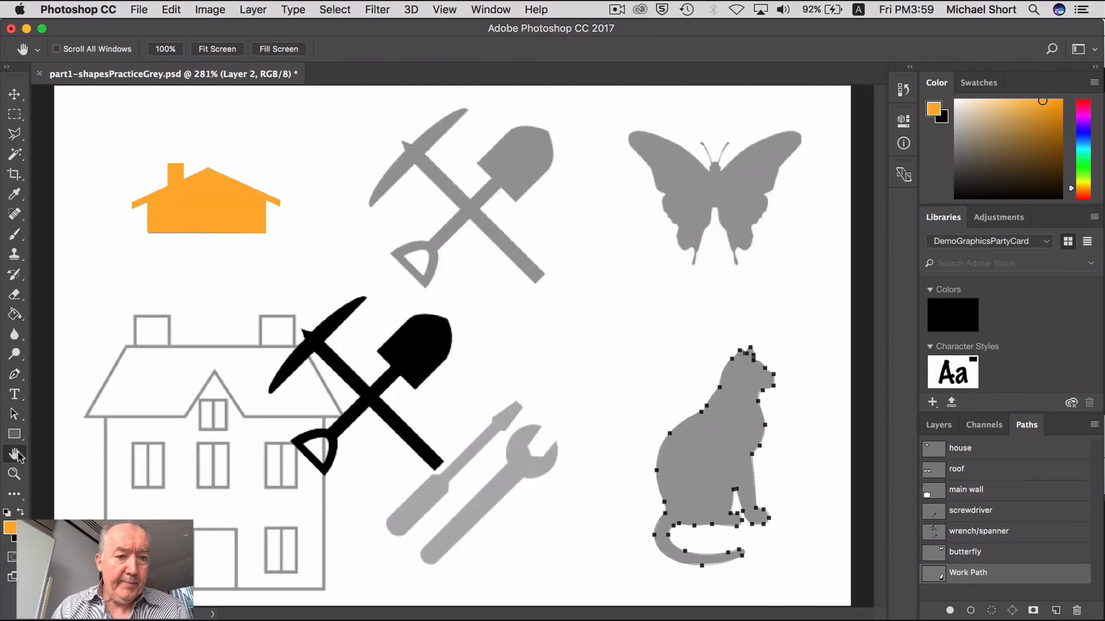
pyautogui.click(15, 474)
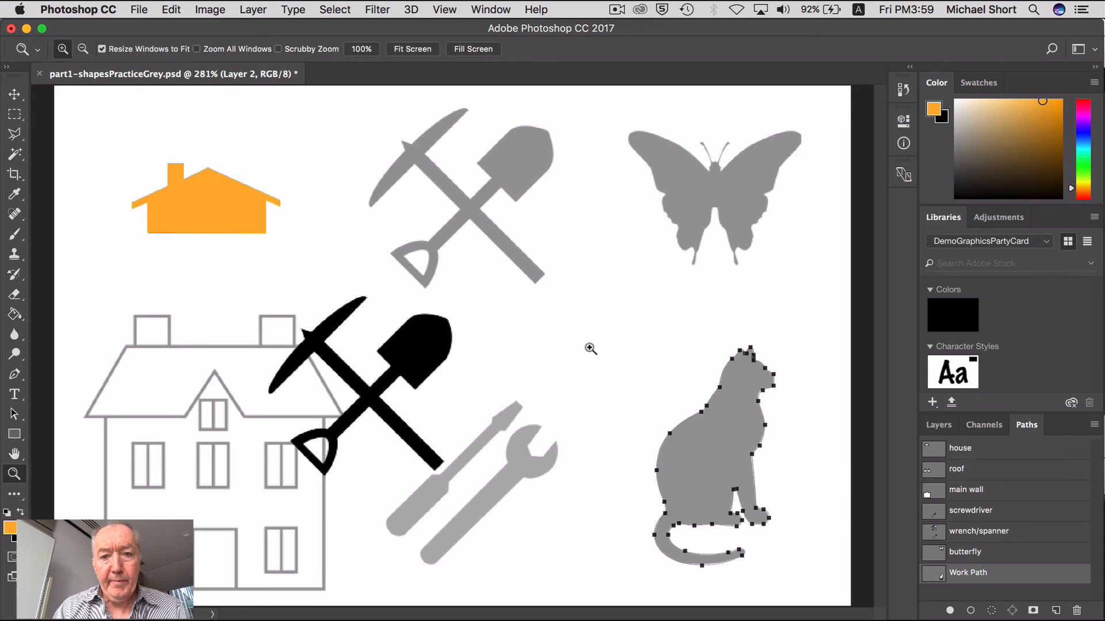
pyautogui.moveTo(601, 305); pyautogui.dragTo(797, 578)
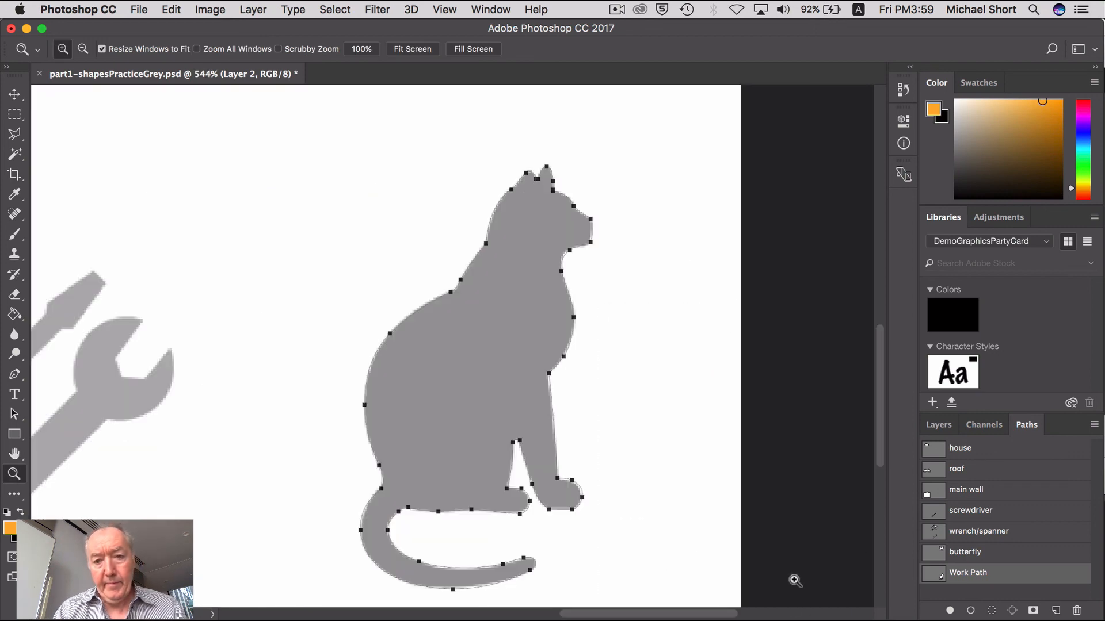
pyautogui.moveTo(958, 571); pyautogui.dragTo(973, 575)
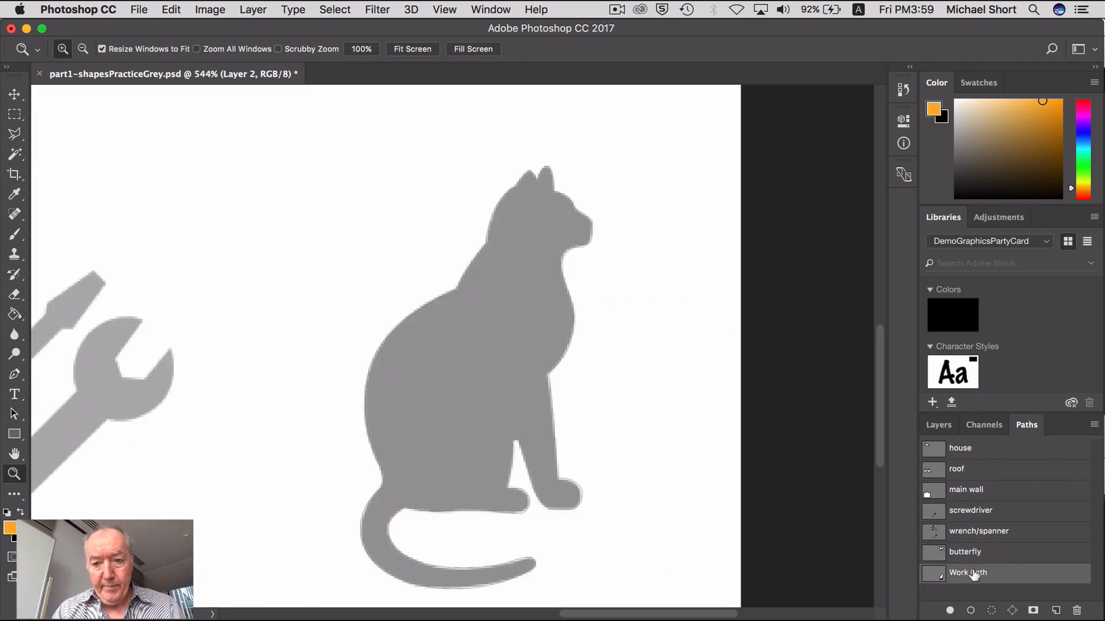
pyautogui.press('c')
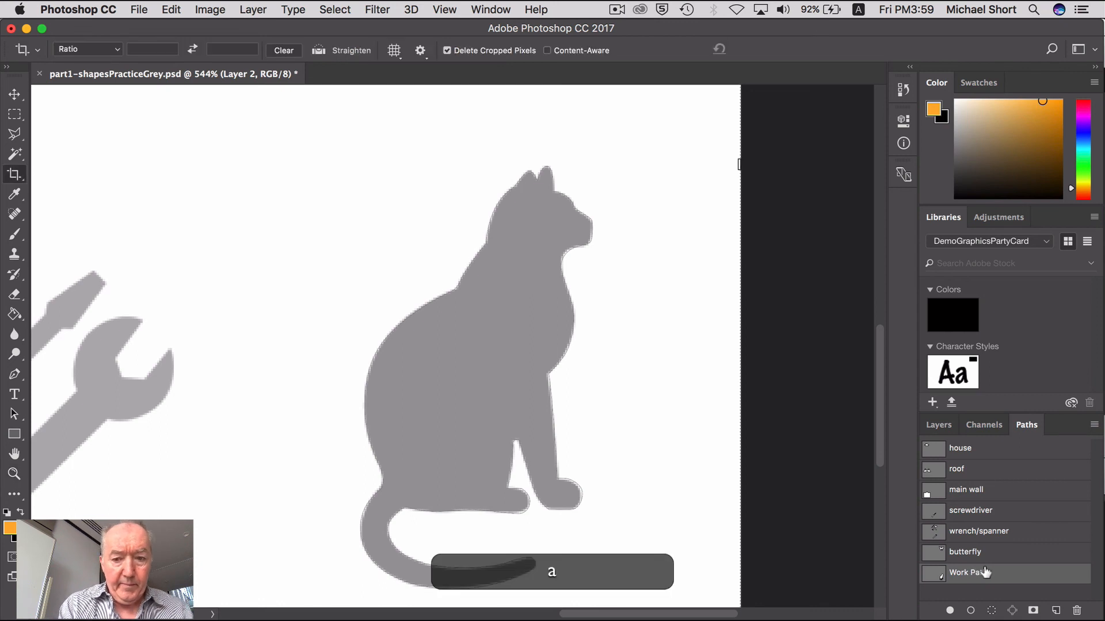
pyautogui.press('t')
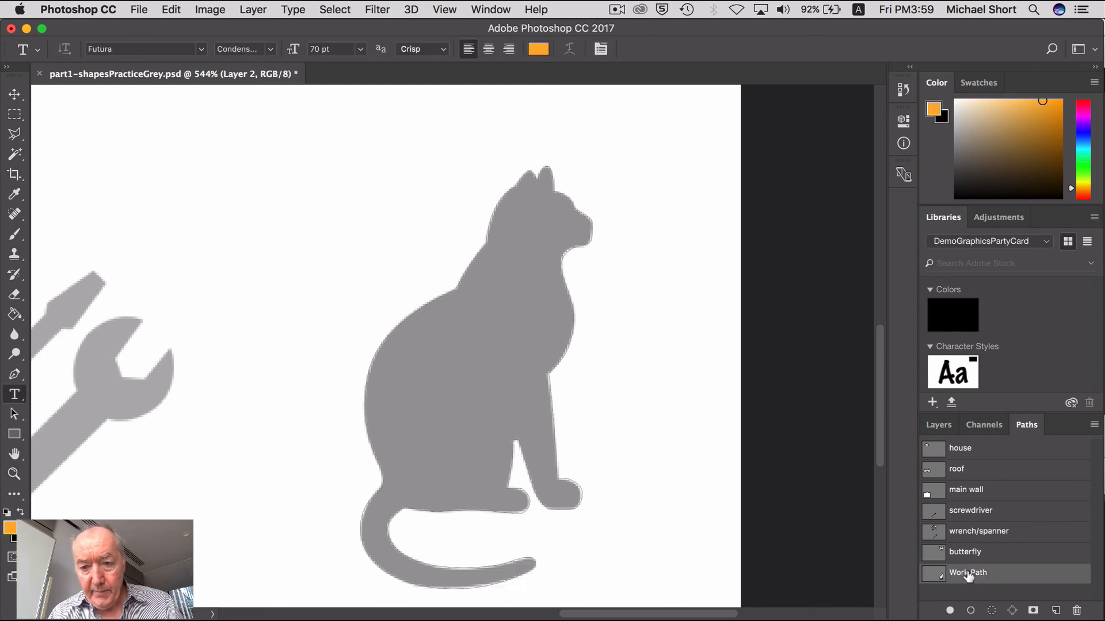
pyautogui.doubleClick(967, 573)
pyautogui.write('cat')
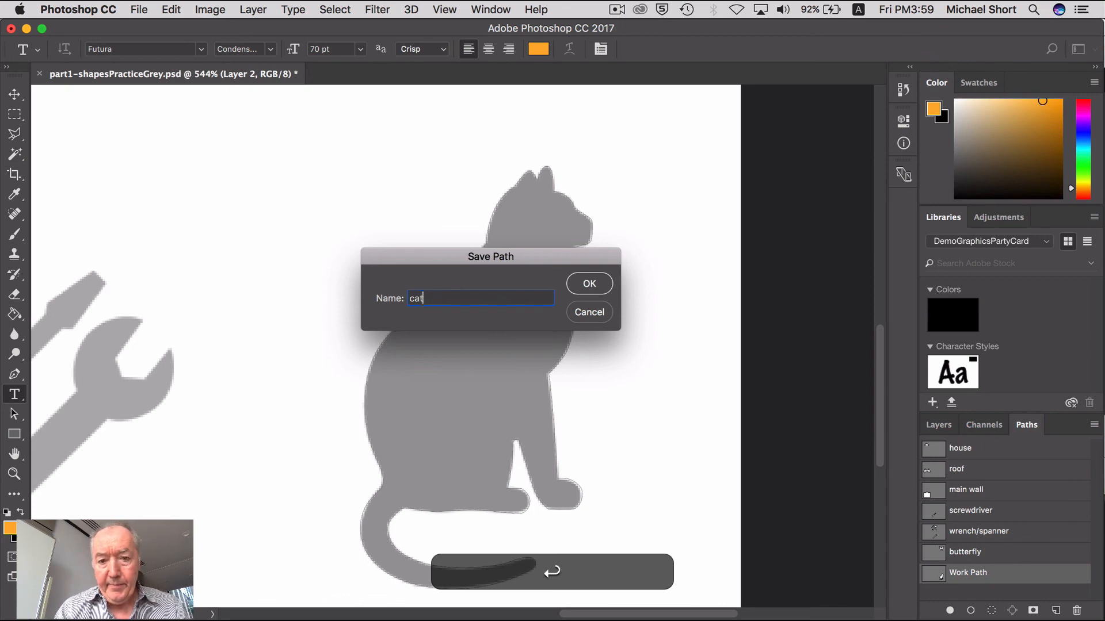
pyautogui.press('Return')
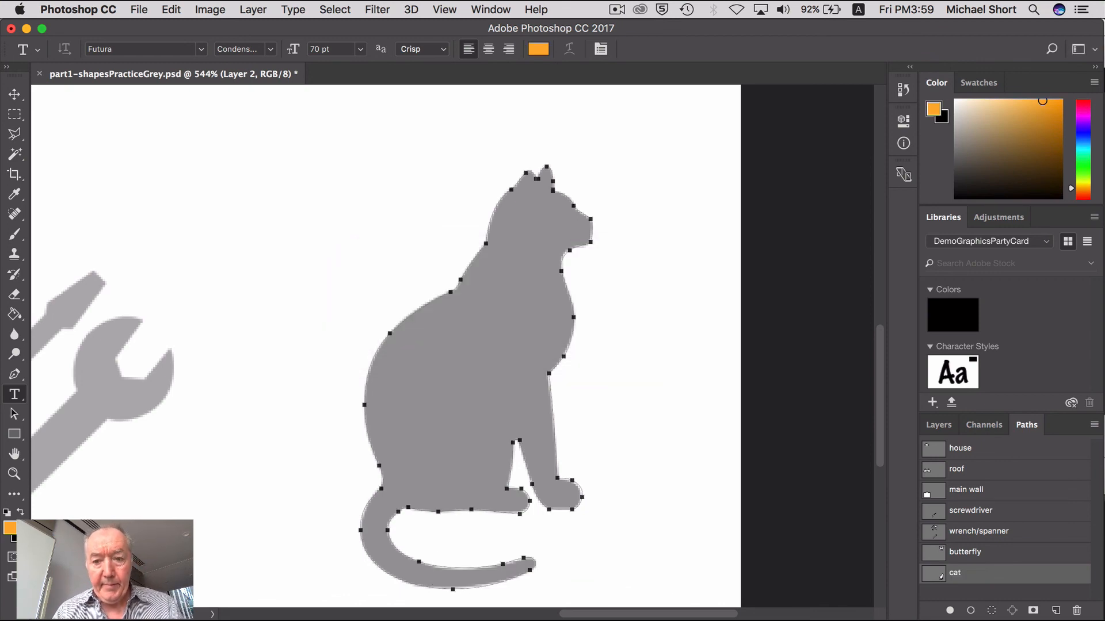